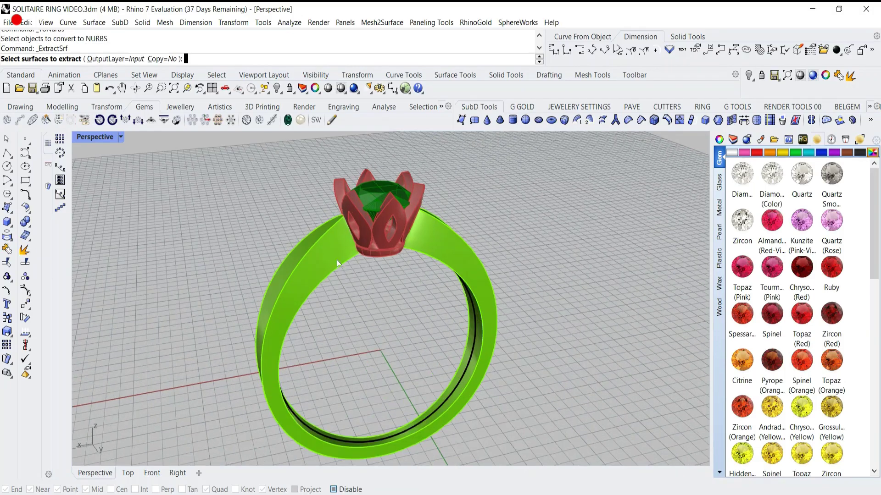
Extract the ring band's outer top surface and delete it
scroll(332, 249, up, 5)
click(332, 248)
key(Return)
scroll(332, 250, down, 5)
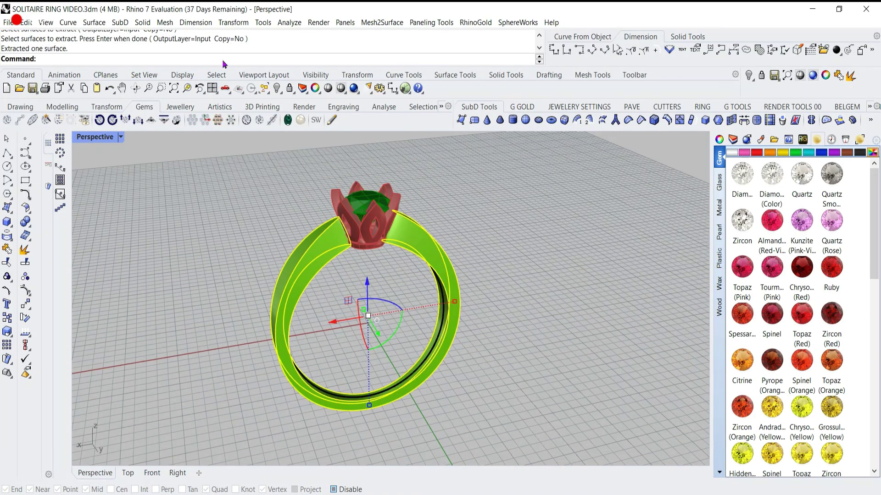
key(Delete)
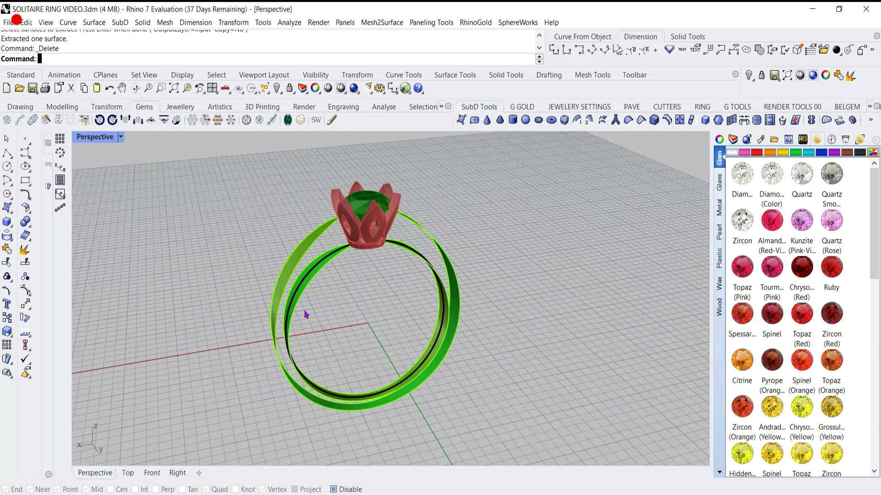
Start the BlendSrf command with the bs alias
text(bs)
key(Return)
scroll(326, 208, up, 3)
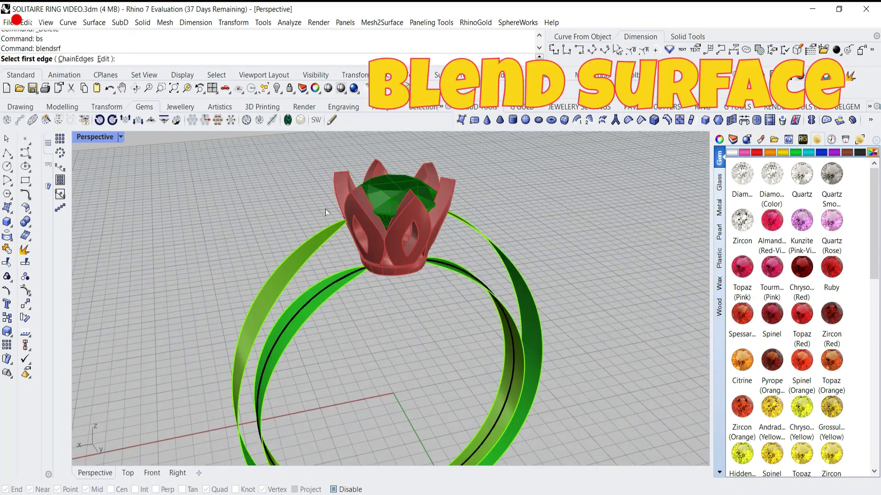
Pick both edges across the band gap and accept the default seams and blend shapes
click(342, 236)
click(358, 277)
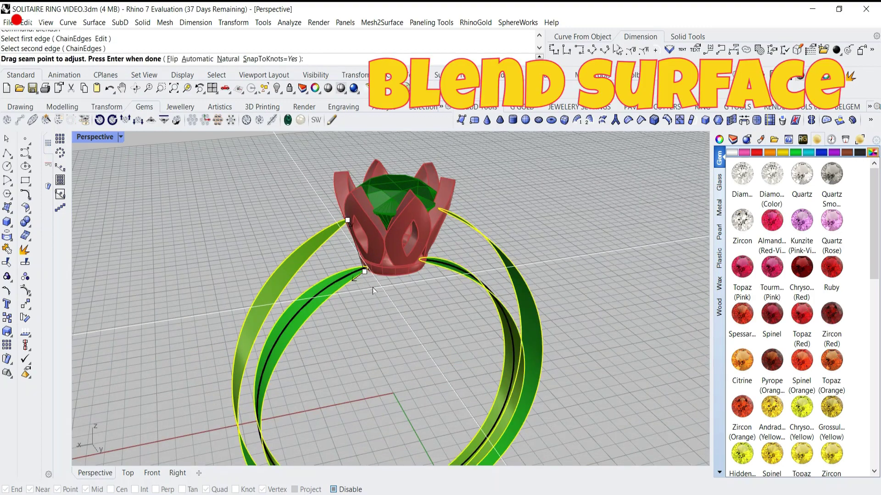
key(Return)
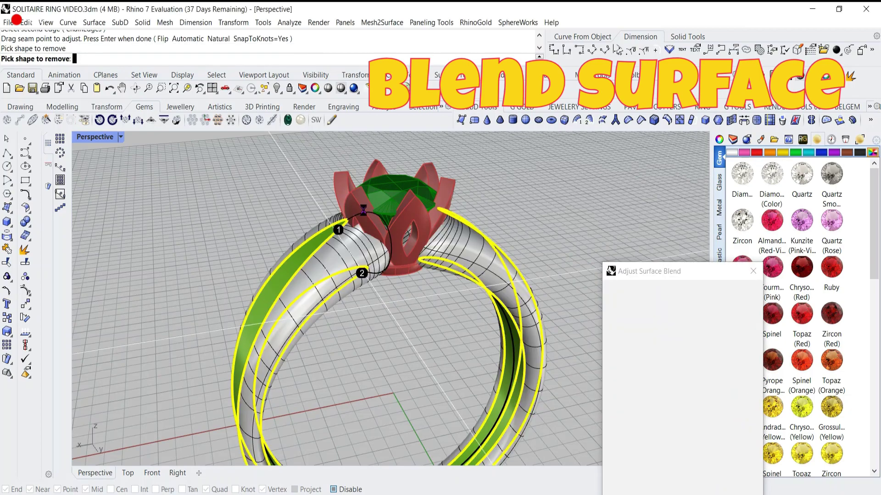
key(Return)
scroll(390, 276, down, 5)
right_drag(390, 276, 460, 158)
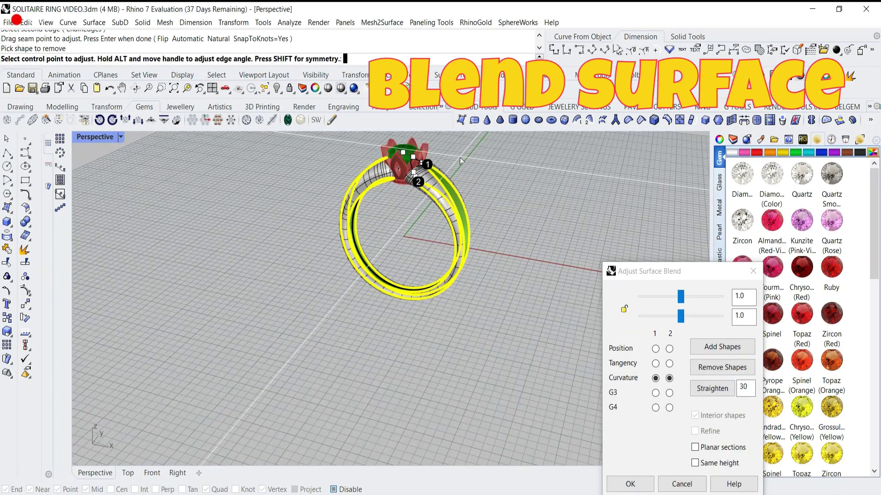
scroll(460, 157, up, 3)
scroll(460, 158, up, 5)
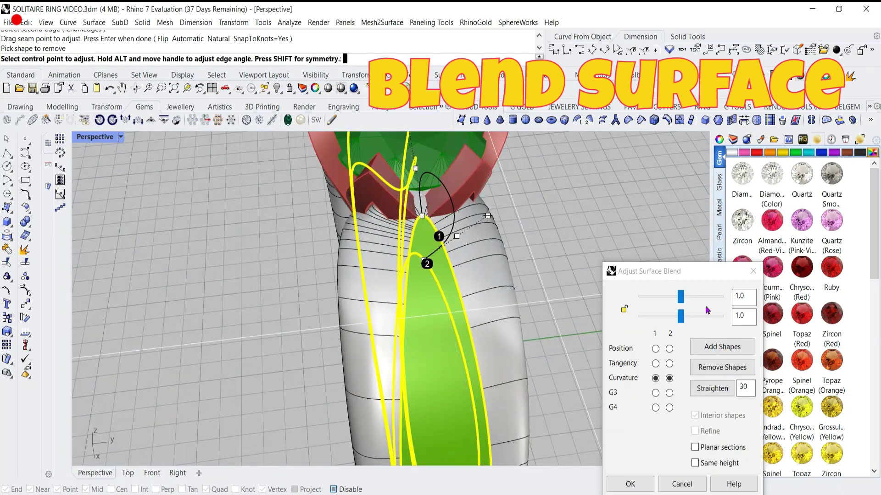
Turn on Same height, link the two bulge sliders, and lower them together
click(695, 464)
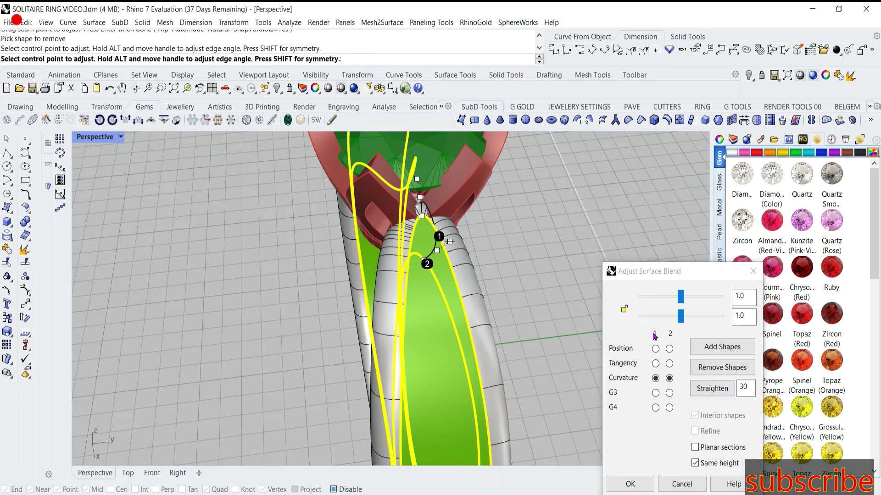
click(624, 310)
click(656, 302)
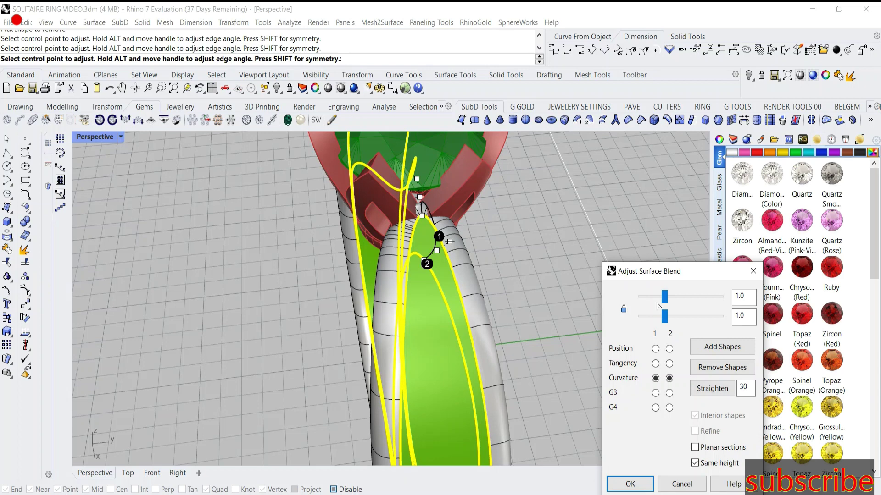
drag(665, 297, 648, 297)
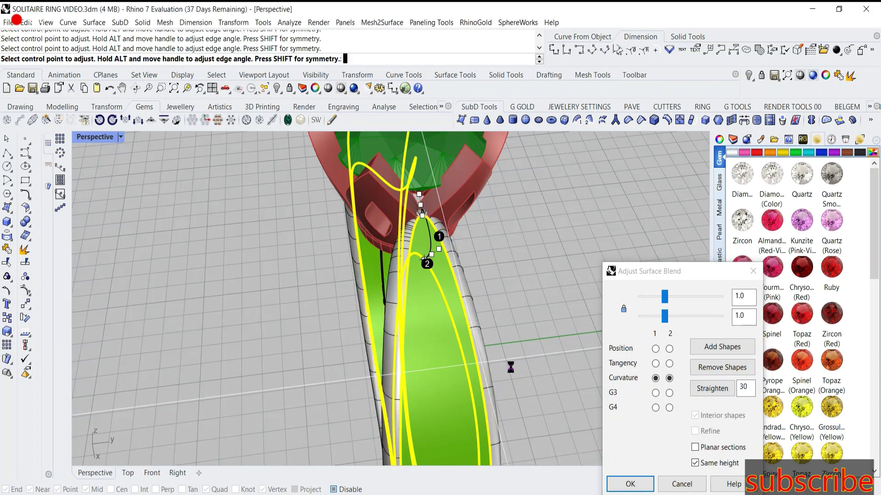
right_drag(510, 367, 467, 357)
scroll(469, 357, down, 5)
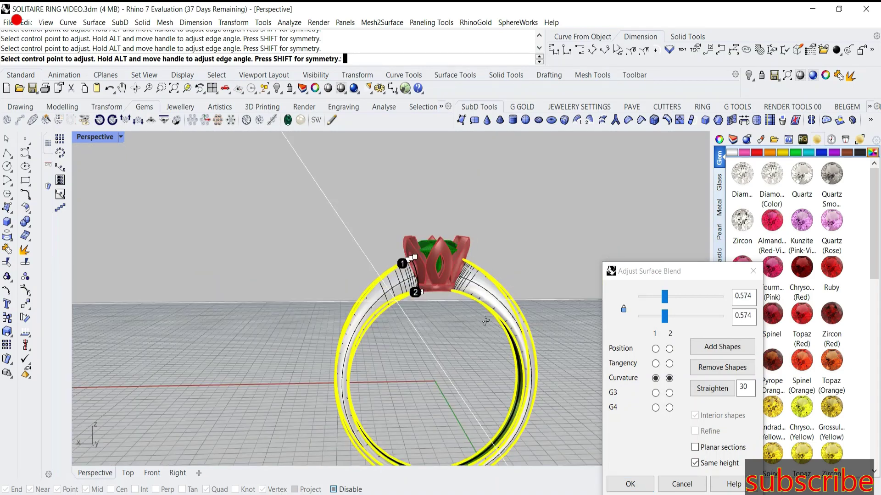
scroll(486, 321, up, 5)
mouse_move(486, 321)
right_down()
mouse_move(335, 251)
mouse_move(444, 321)
mouse_move(411, 306)
right_up()
scroll(335, 252, up, 3)
scroll(435, 297, up, 4)
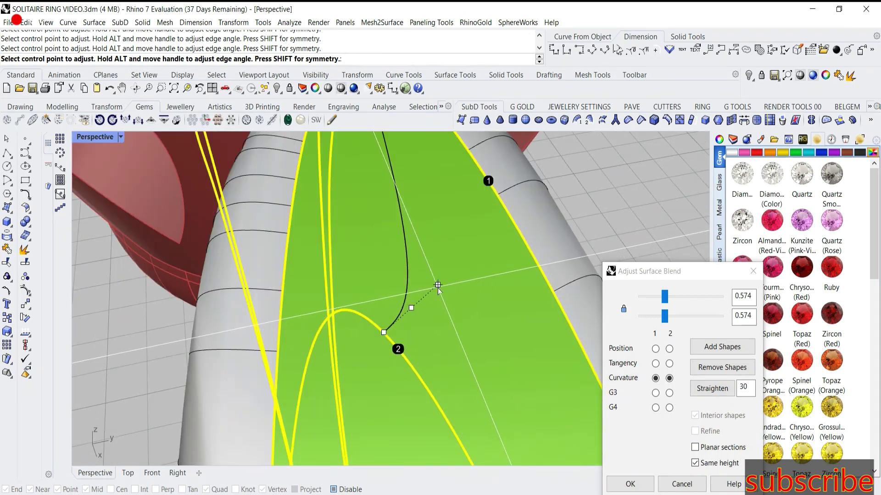
Reposition a blend handle, lower the linked bulges to 0.574, and accept the blend
click(437, 285)
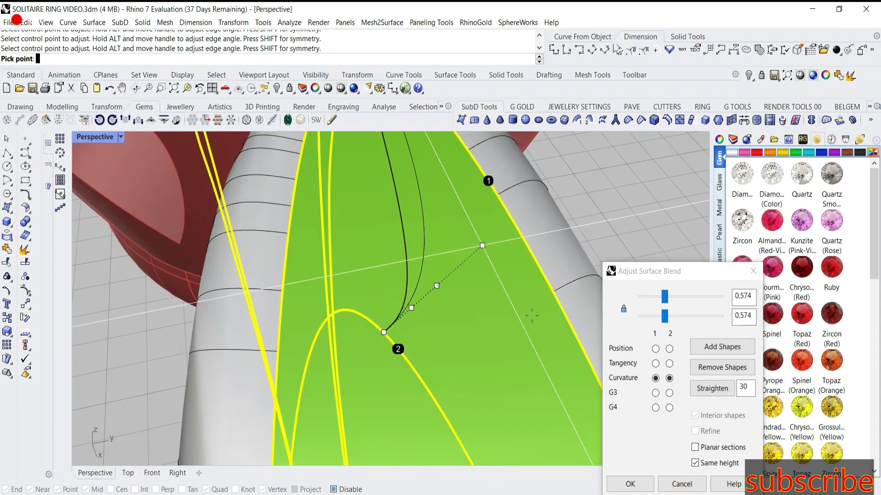
click(429, 316)
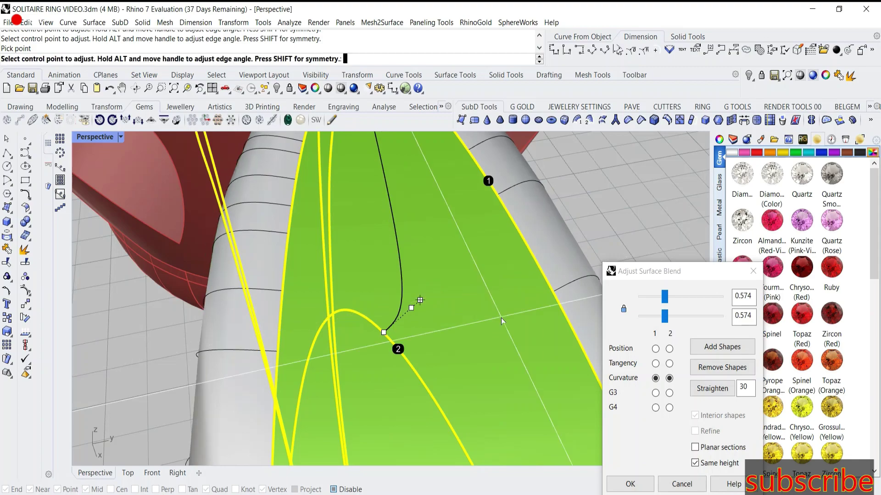
scroll(501, 318, down, 3)
scroll(501, 318, down, 2)
mouse_move(501, 318)
right_down()
mouse_move(460, 231)
mouse_move(537, 315)
right_up()
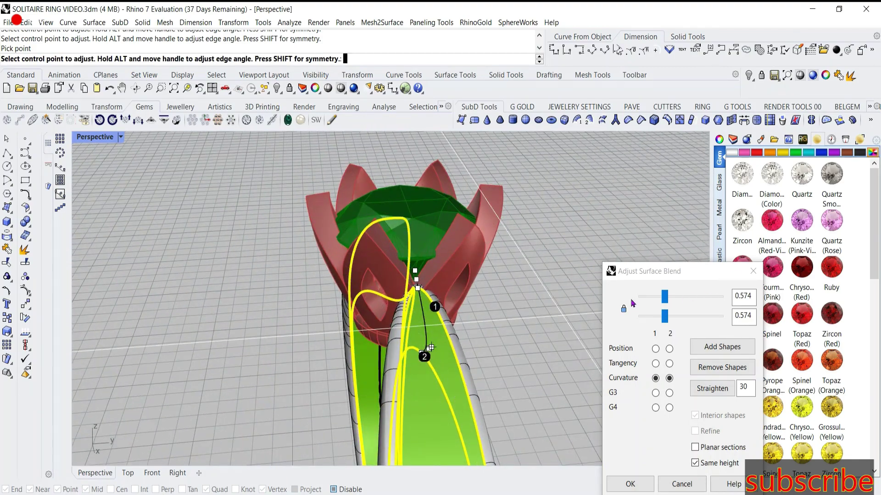
drag(650, 307, 644, 307)
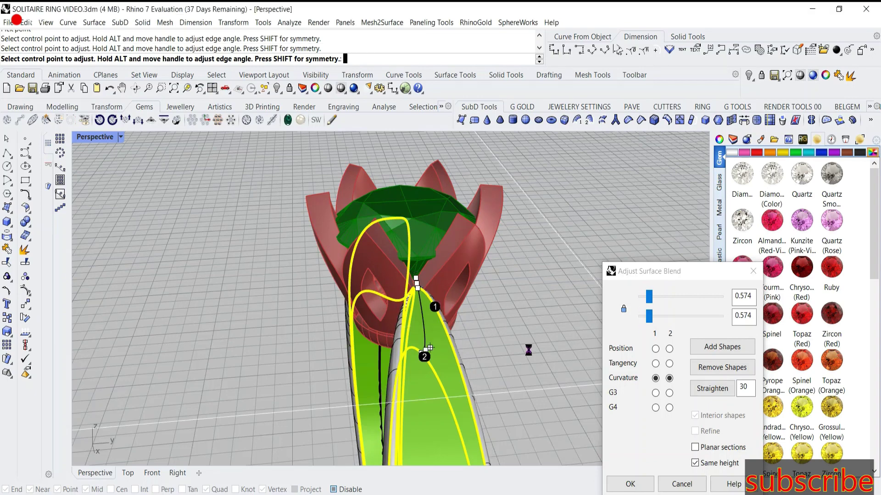
click(630, 485)
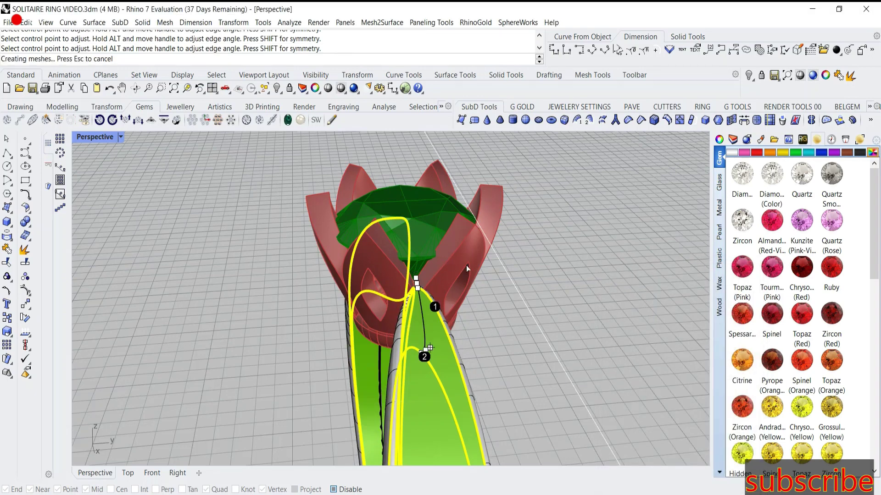
mouse_move(466, 265)
right_down()
mouse_move(422, 320)
mouse_move(466, 349)
right_up()
Select the blend surface and both side strips and join them
click(466, 348)
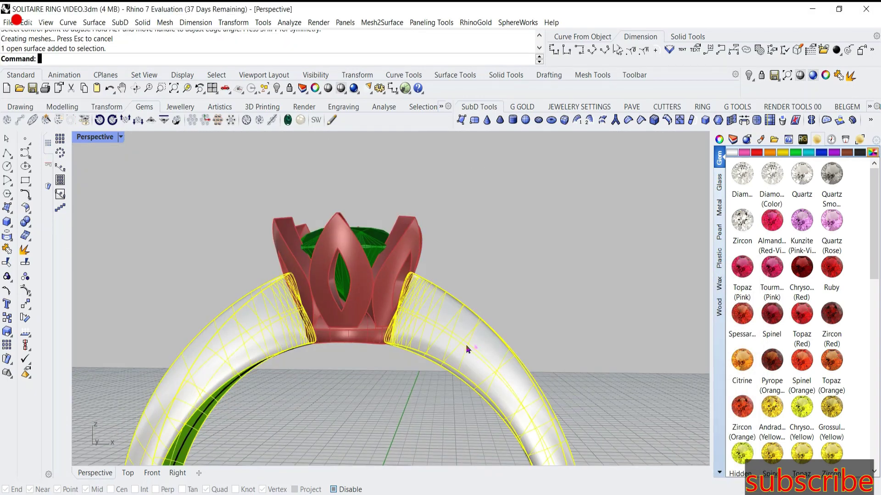
mouse_move(525, 296)
right_down()
mouse_move(450, 294)
mouse_move(500, 337)
mouse_move(416, 283)
mouse_move(447, 322)
right_up()
scroll(500, 337, up, 3)
scroll(504, 335, down, 2)
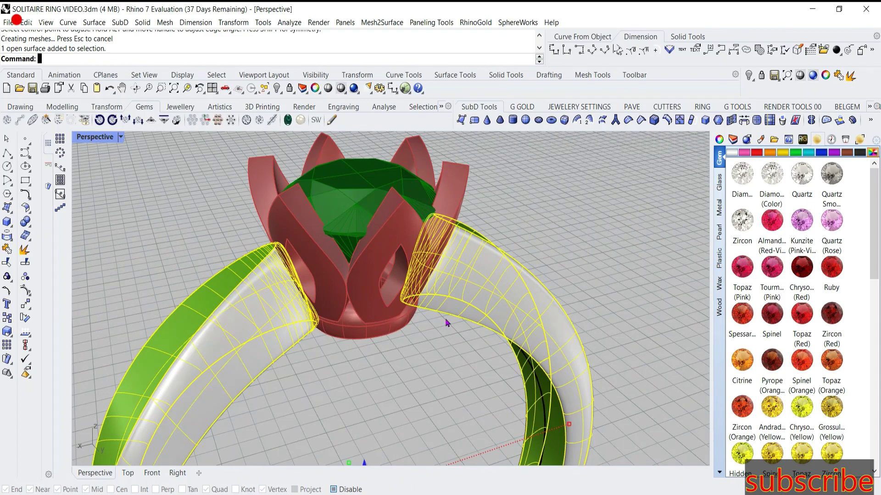
click(244, 281)
scroll(373, 316, down, 3)
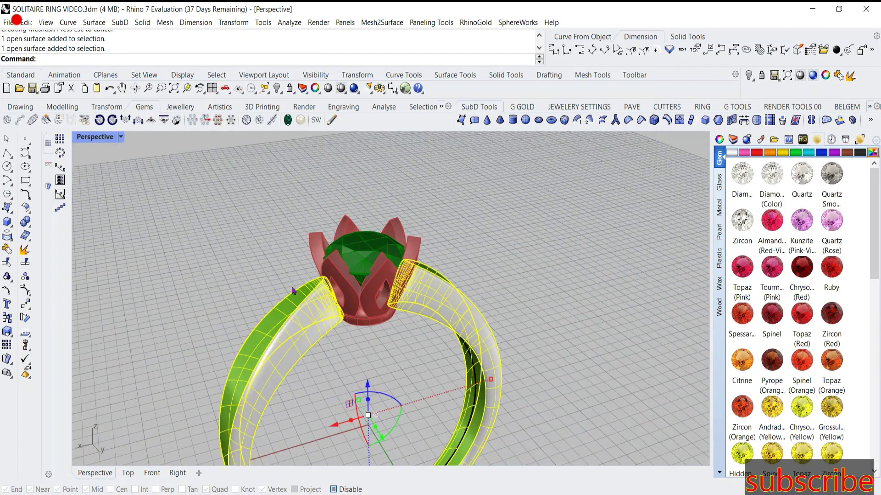
drag(343, 367, 214, 358)
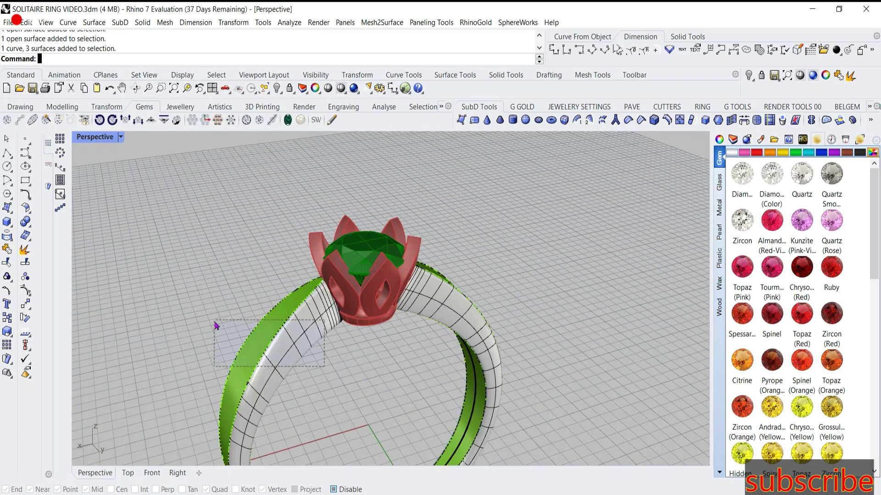
click(7, 250)
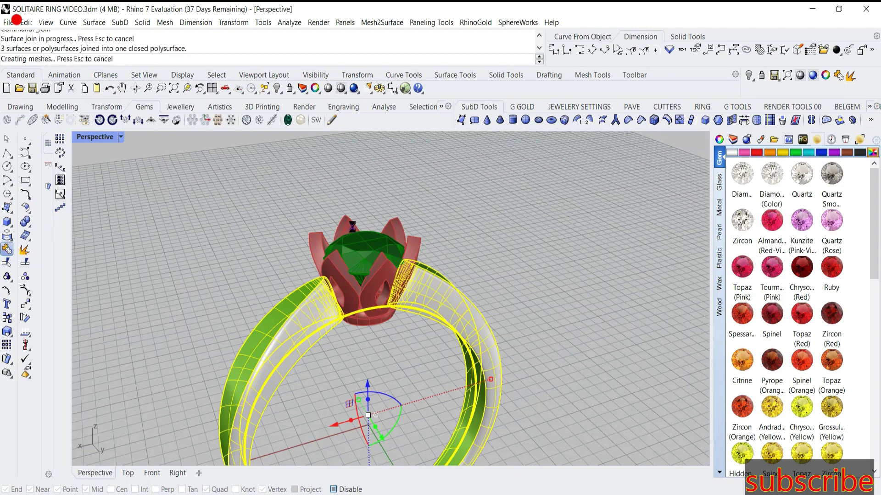
View the joined shank's properties and run Check to confirm a valid closed solid
right_drag(406, 301, 350, 336)
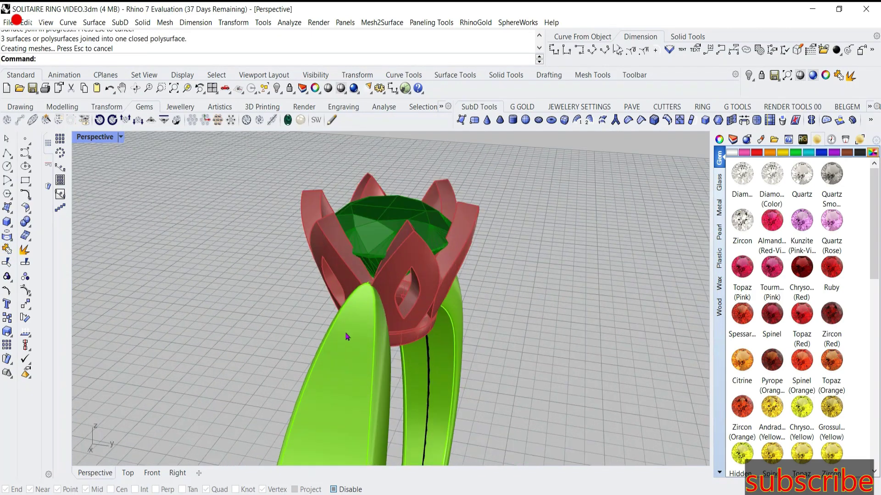
click(367, 359)
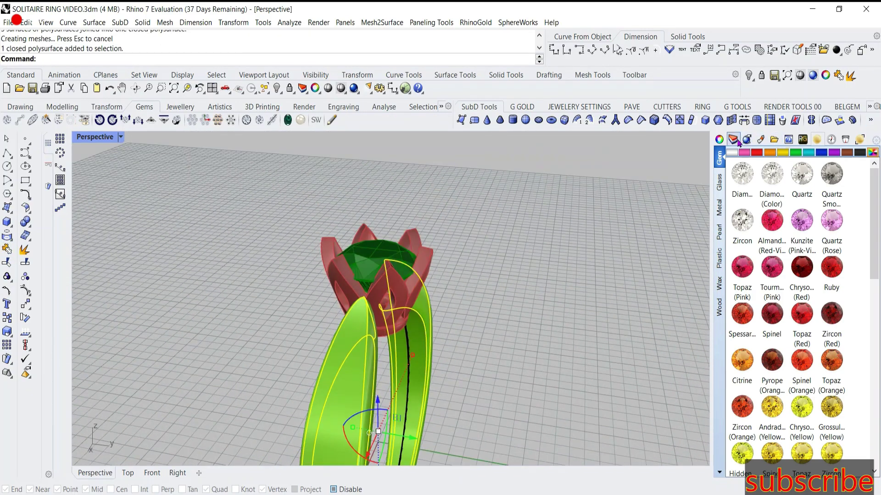
click(719, 140)
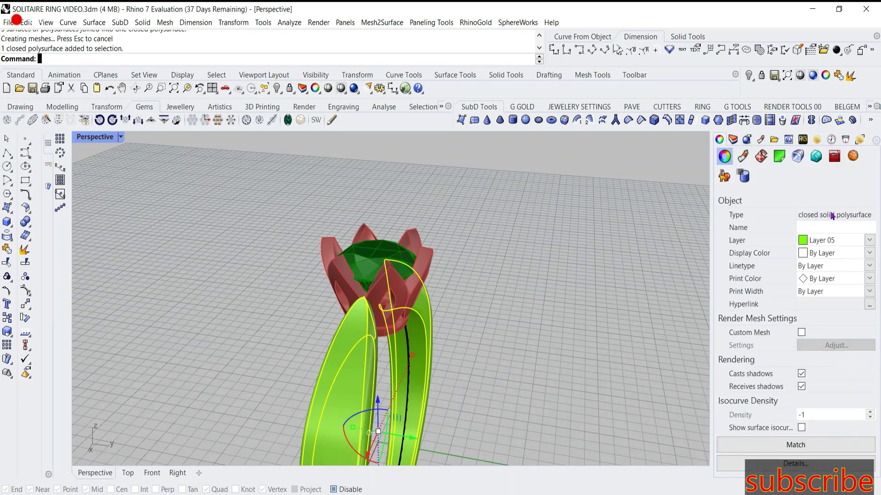
text(Check)
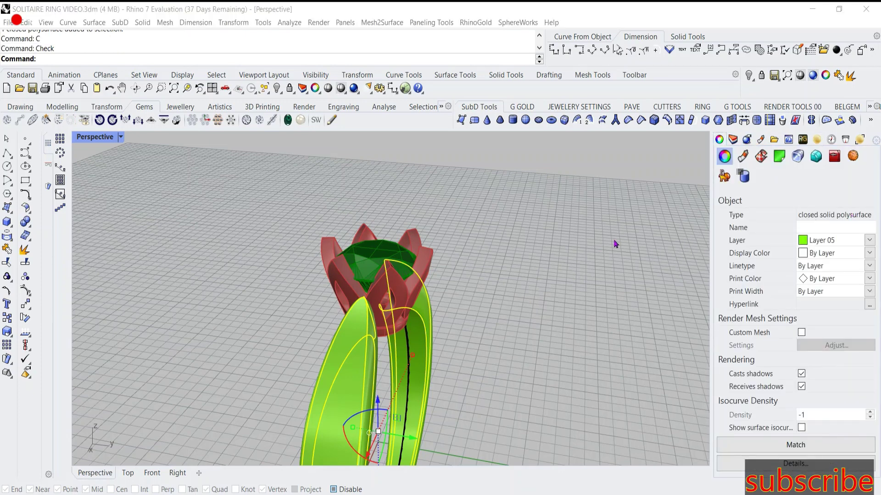
key(Return)
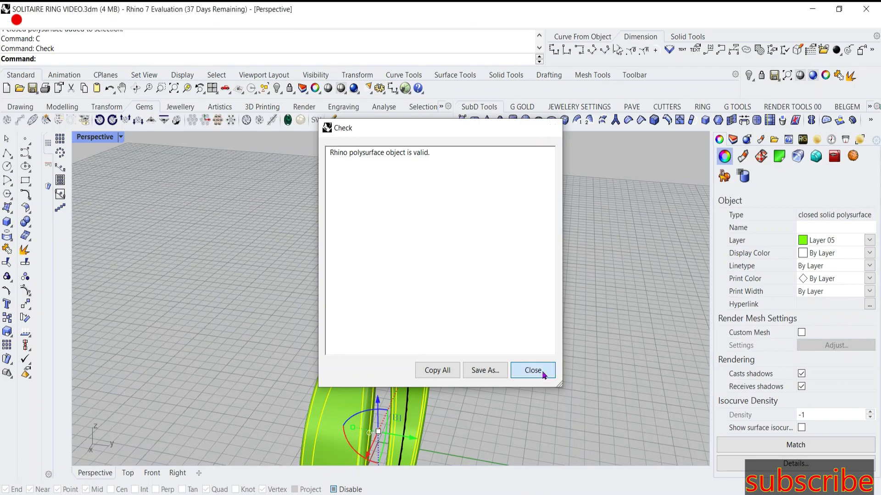
click(533, 370)
scroll(504, 291, down, 3)
right_drag(503, 291, 464, 204)
scroll(415, 275, up, 2)
scroll(415, 275, up, 2)
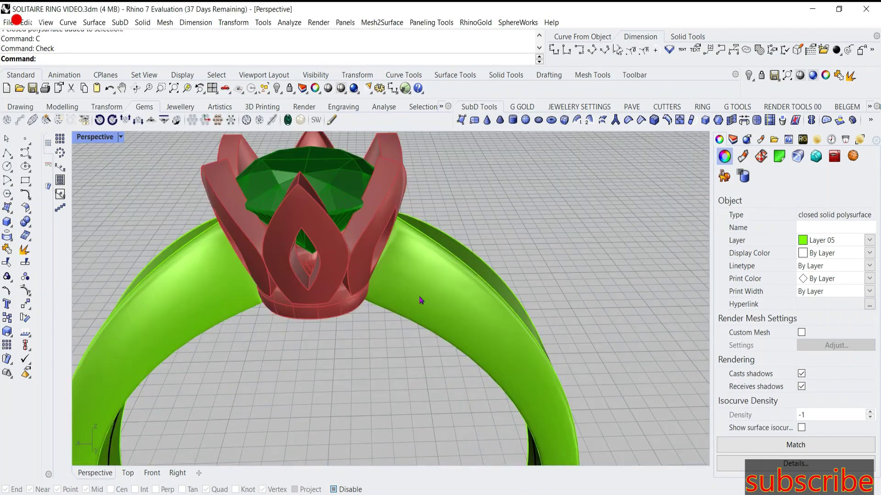
key(Escape)
scroll(414, 275, down, 2)
right_drag(414, 275, 512, 239)
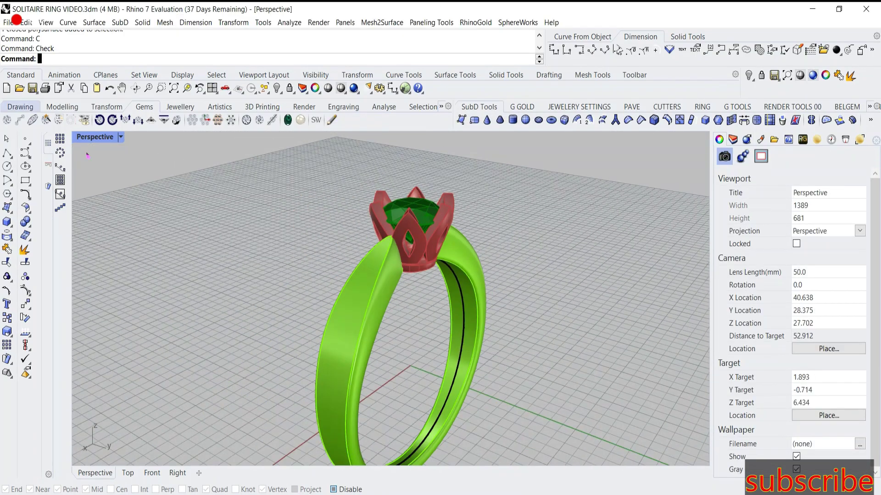
Switch Perspective to Rendered display, inspect the ring, and bring up the Text editor
click(120, 137)
click(161, 71)
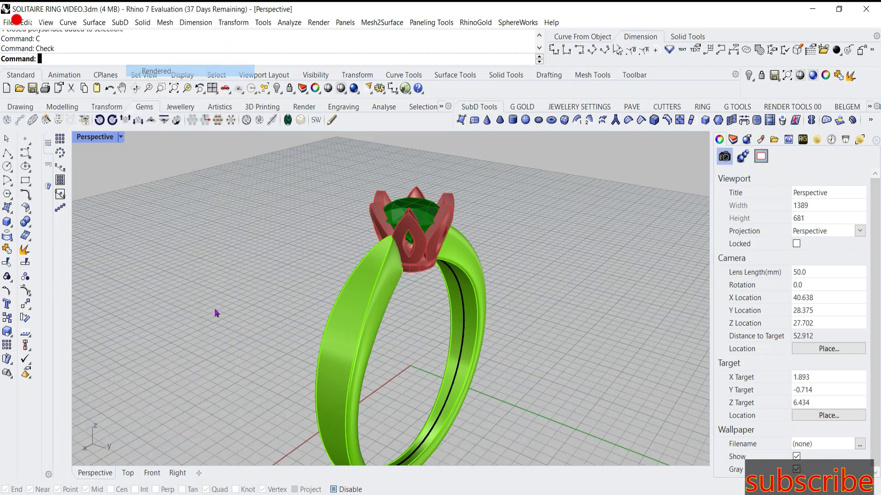
mouse_move(362, 328)
right_down()
mouse_move(404, 319)
mouse_move(466, 267)
mouse_move(414, 295)
mouse_move(363, 376)
mouse_move(417, 344)
mouse_move(375, 299)
right_up()
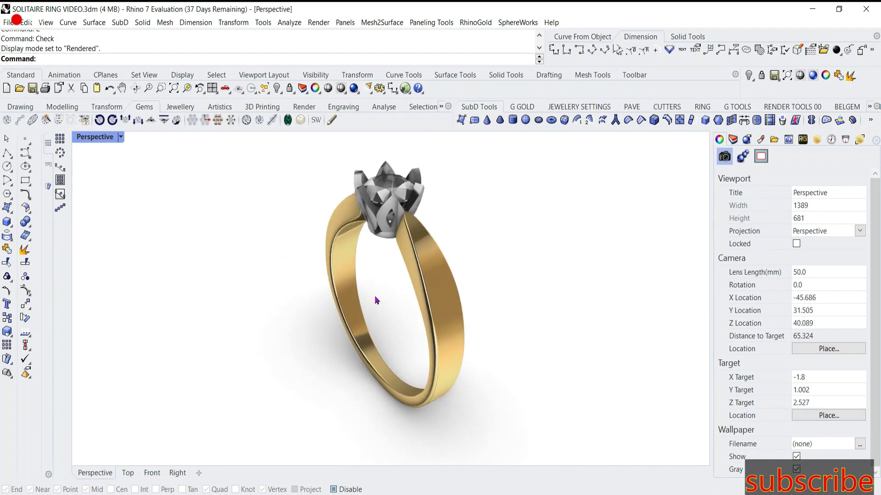
mouse_move(351, 240)
right_down()
mouse_move(367, 326)
mouse_move(436, 275)
right_up()
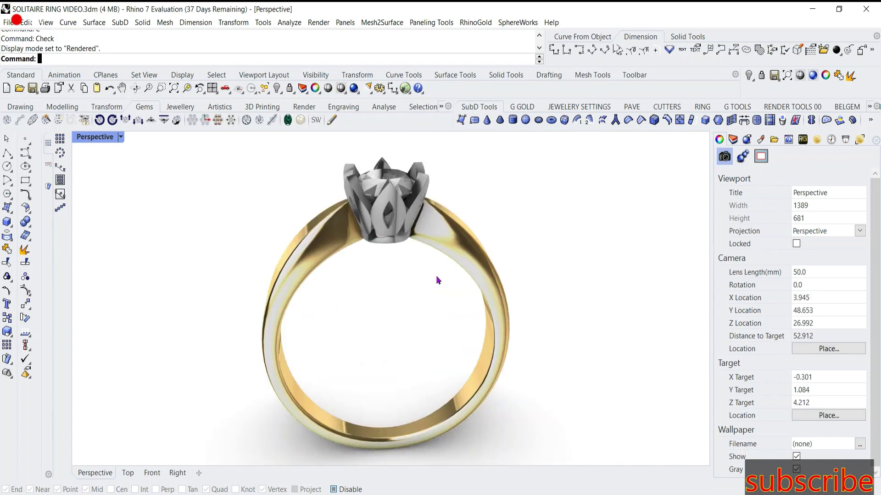
scroll(362, 299, up, 3)
scroll(363, 299, up, 4)
scroll(362, 299, down, 3)
scroll(373, 271, down, 3)
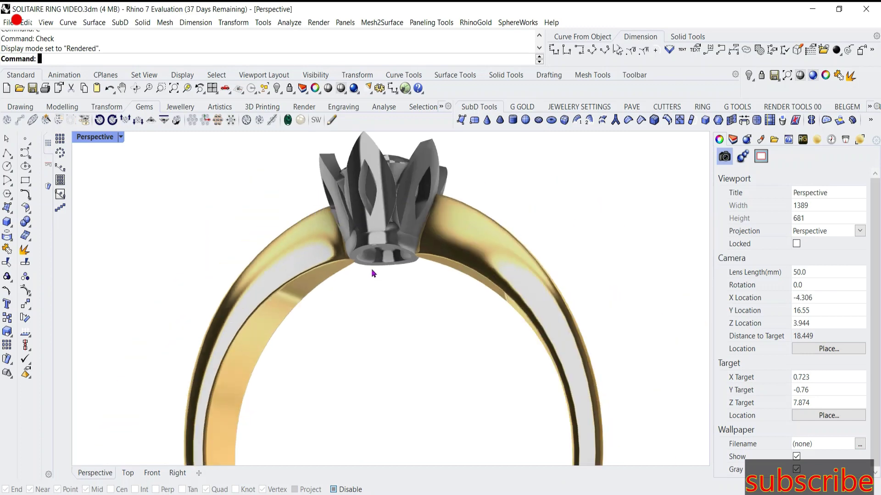
mouse_move(373, 272)
right_down()
mouse_move(432, 288)
mouse_move(402, 262)
mouse_move(410, 290)
right_up()
text(te)
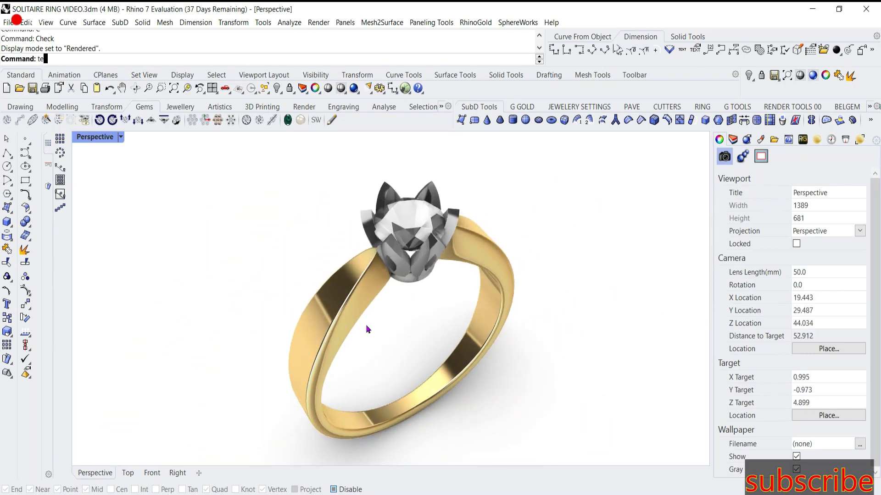
key(Return)
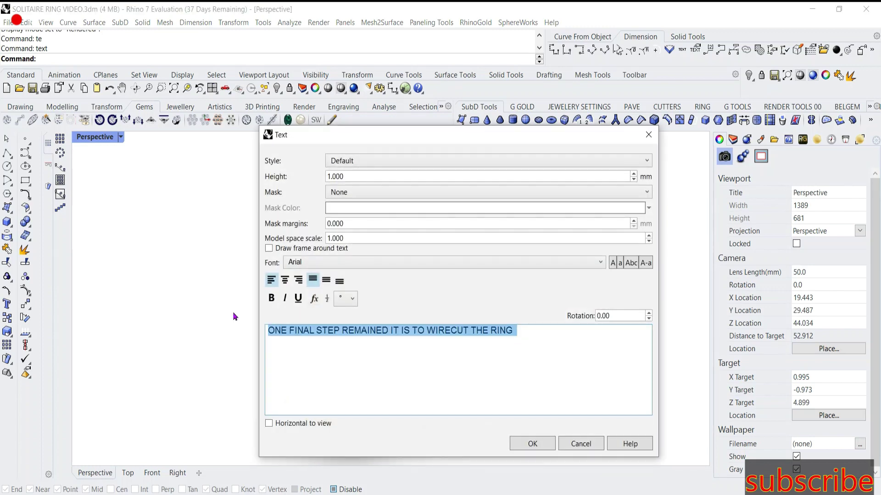
Replace the old note with a draft Blend Surface note, then cancel the Text editor
key(Delete)
text(I USED)
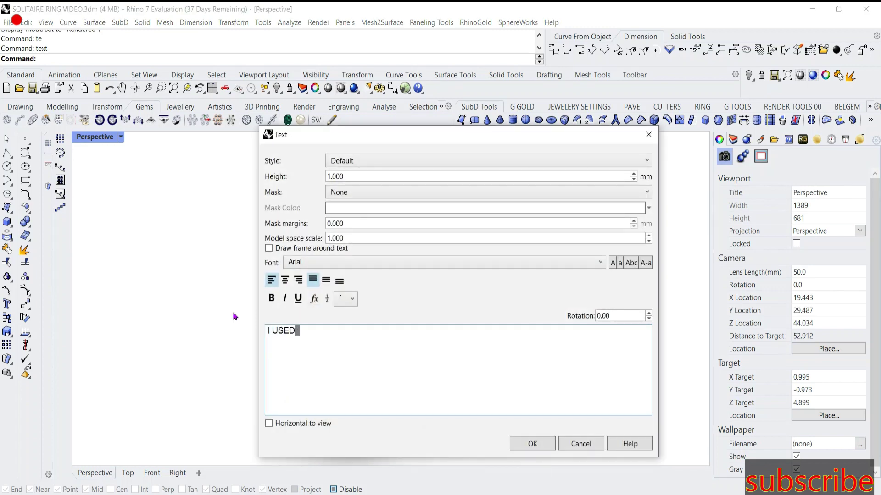
text(TEH)
key(BackSpace)
key(BackSpace)
text(BLEND SURF)
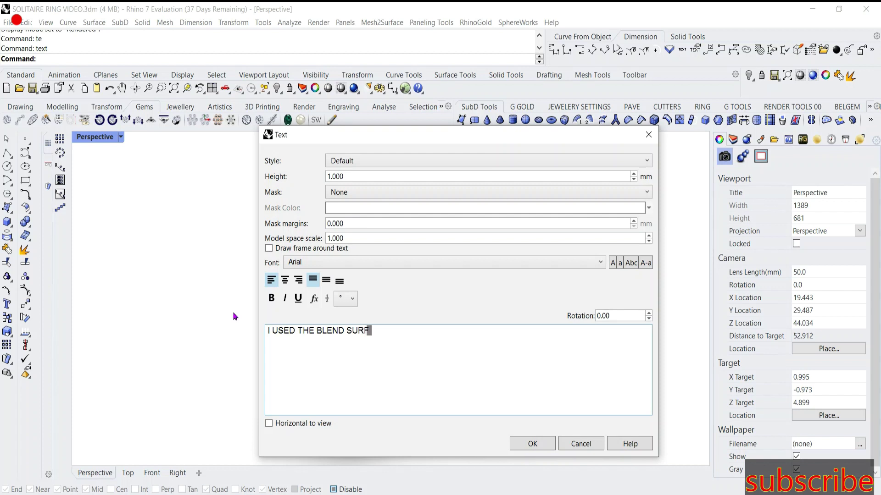
text(ACE COMAND)
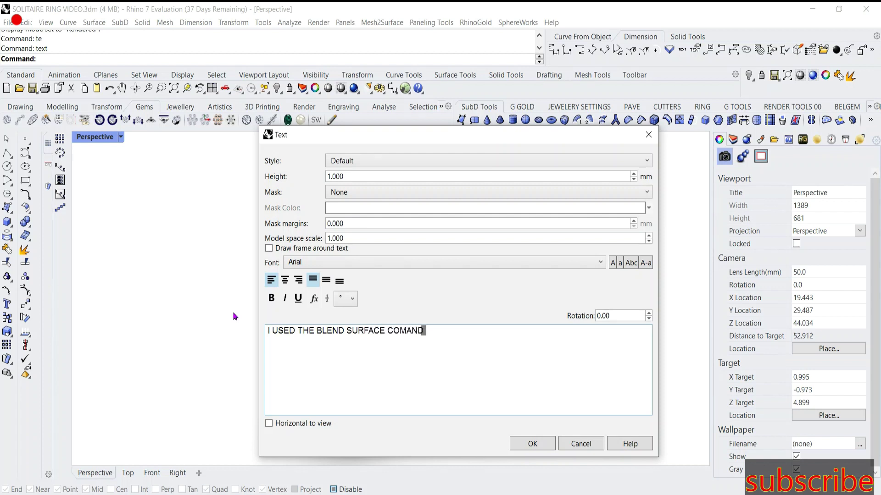
text( TO GET THE PUFFY AND SMO)
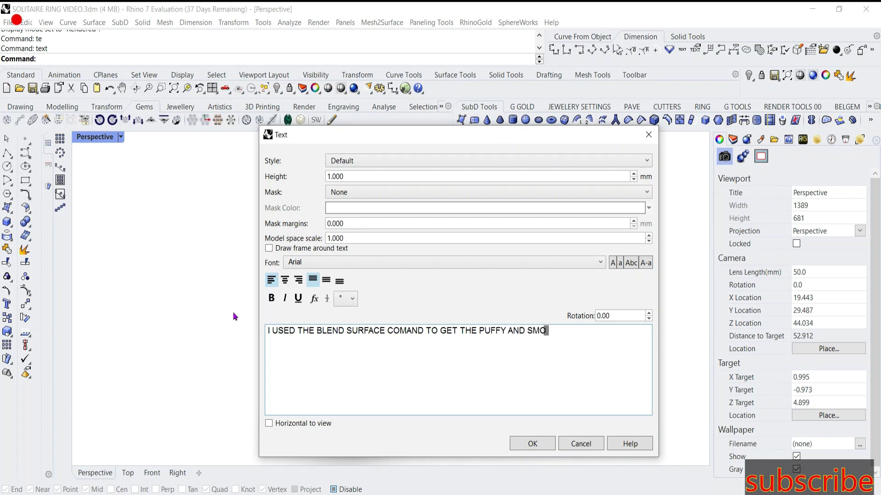
text(TH SIDE SURFACE)
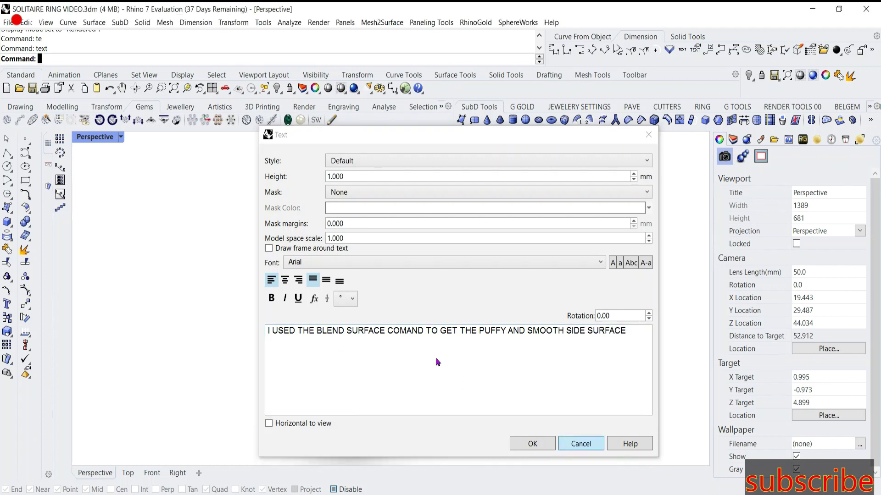
key(Escape)
mouse_move(347, 360)
right_down()
mouse_move(351, 305)
mouse_move(357, 314)
right_up()
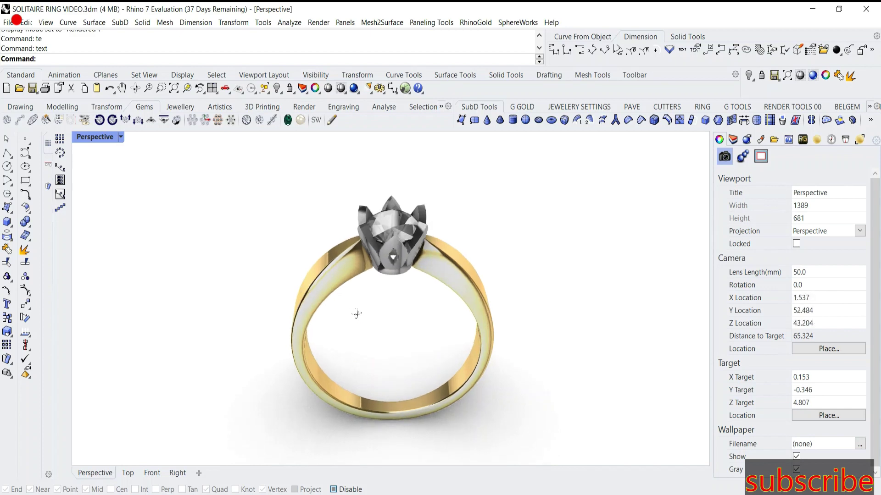
text(te)
Reopen the Text editor and type a note explaining that Blend Surface creates smooth surfaces
key(Return)
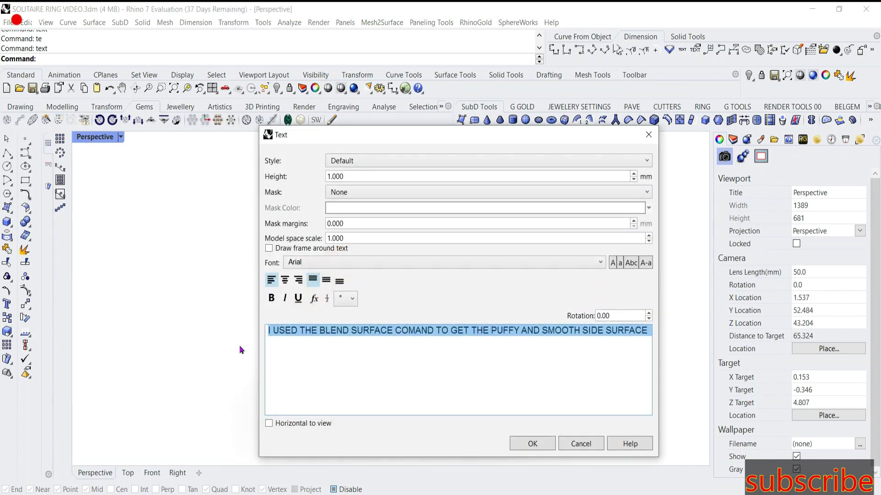
text(THIS)
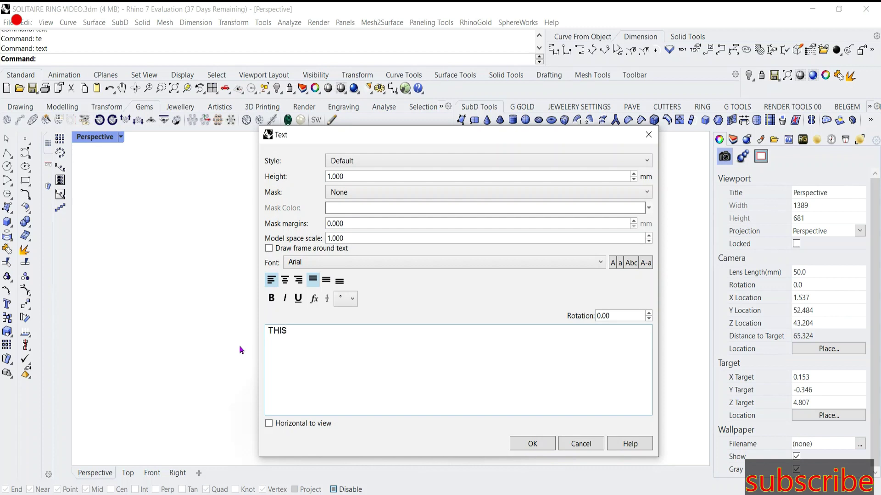
key(BackSpace)
key(BackSpace)
key(BackSpace)
text(CE)
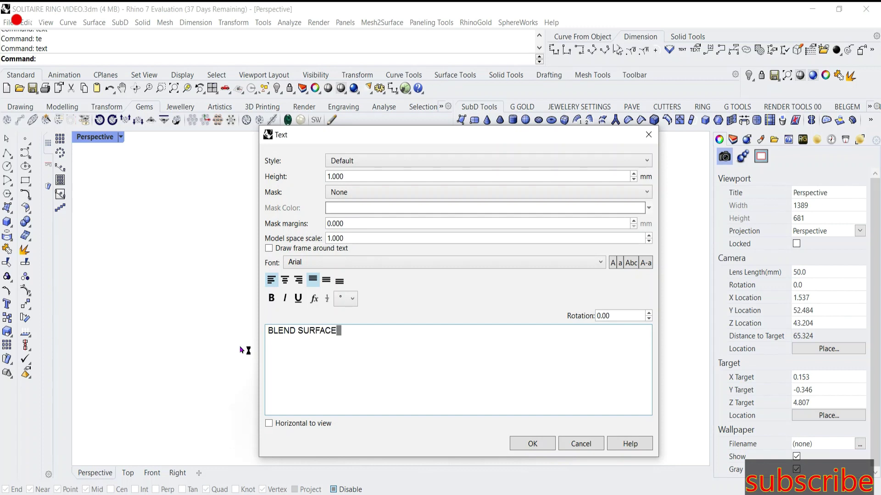
text( IS ONE C)
text(OMMAND THAT GIVES)
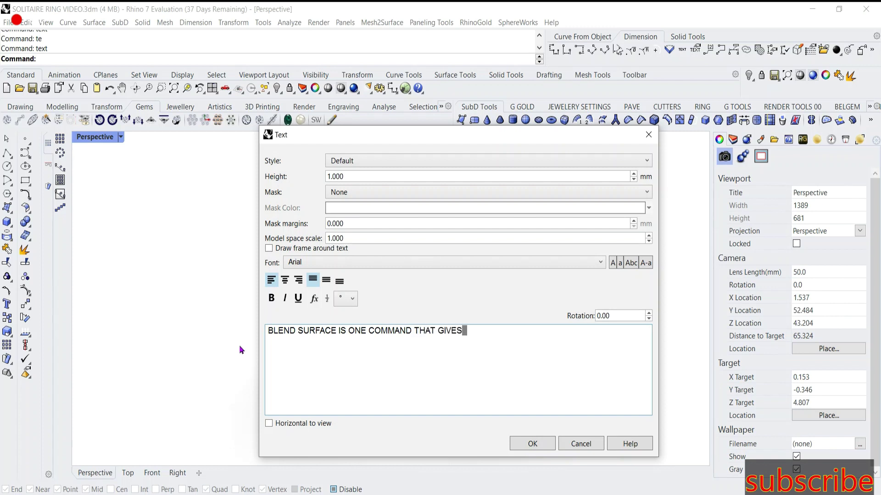
text( YOU)
key(BackSpace)
key(BackSpace)
key(BackSpace)
text(PS Y)
text(OU TO)
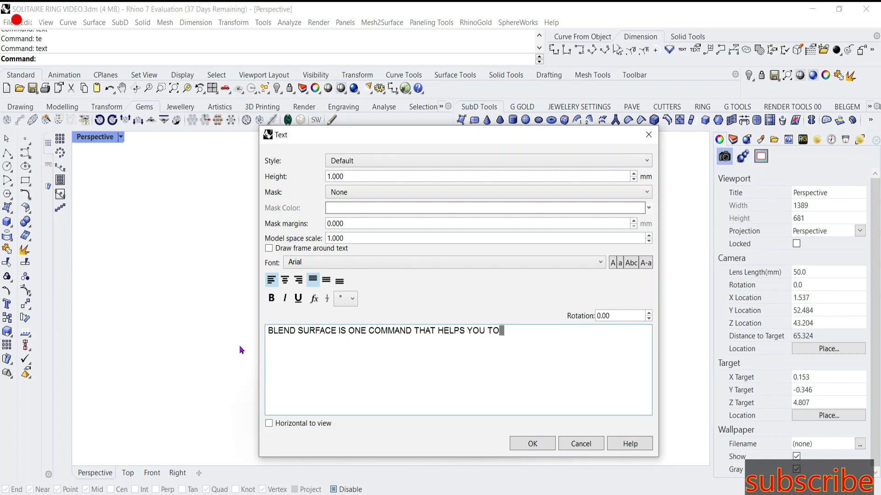
text( CREATE GRE)
text(AT)
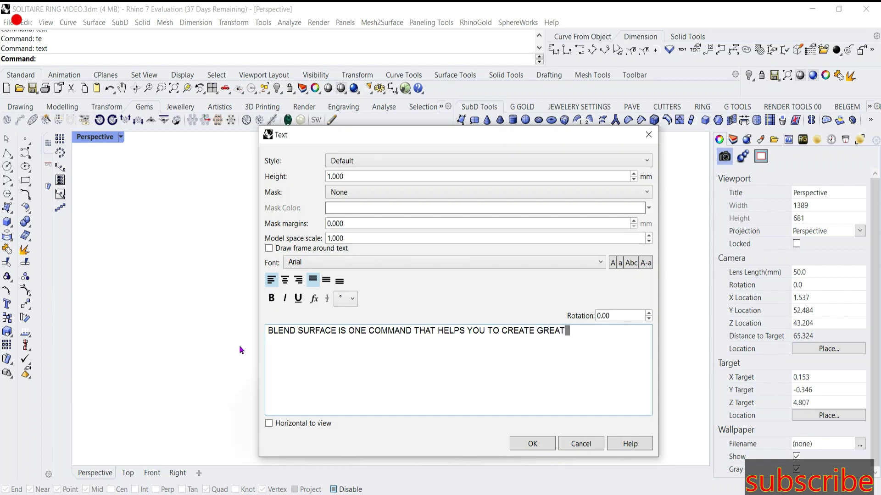
text( SMOO)
text(TH SURF)
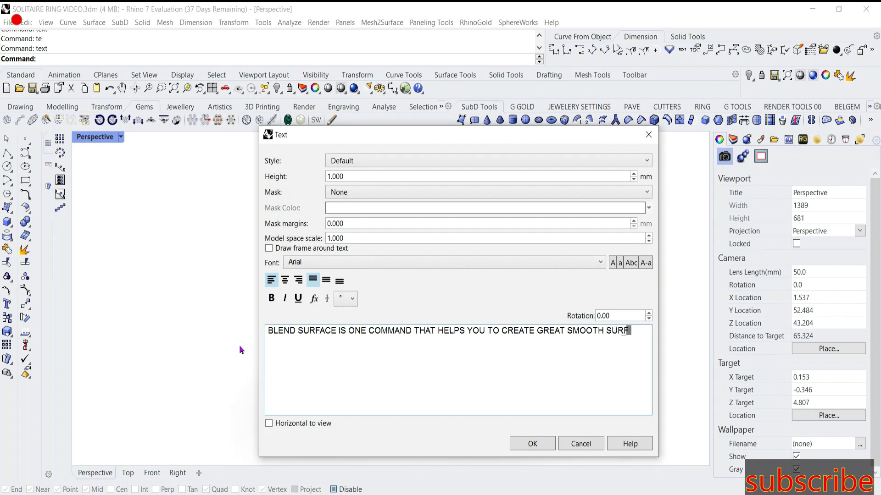
text(ACES IN RHINO 3D)
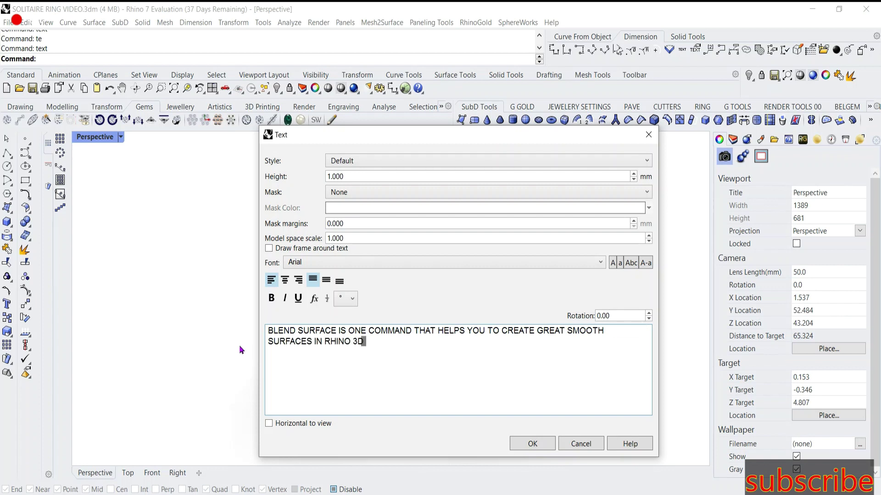
Close the text editor and hide Layers 03, 04 and 02 to isolate the bare band
click(574, 451)
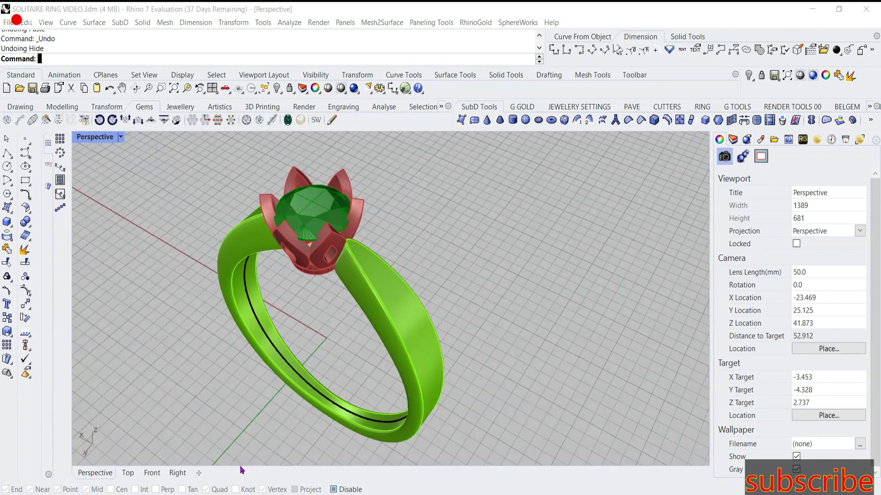
click(236, 490)
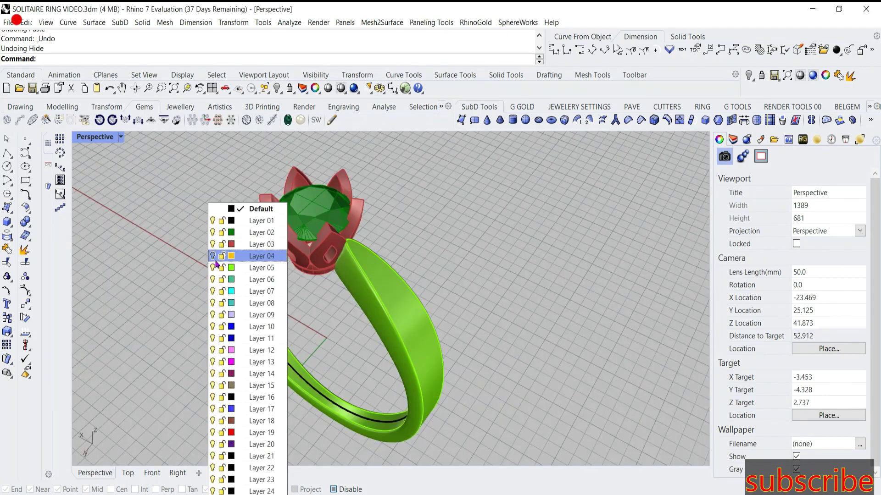
click(212, 256)
click(213, 233)
scroll(390, 275, down, 3)
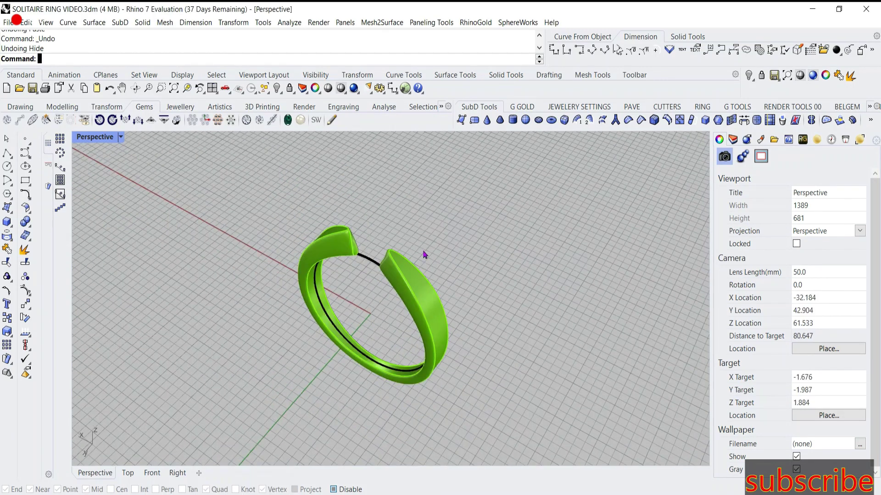
mouse_move(390, 275)
right_down()
mouse_move(423, 270)
mouse_move(415, 272)
right_up()
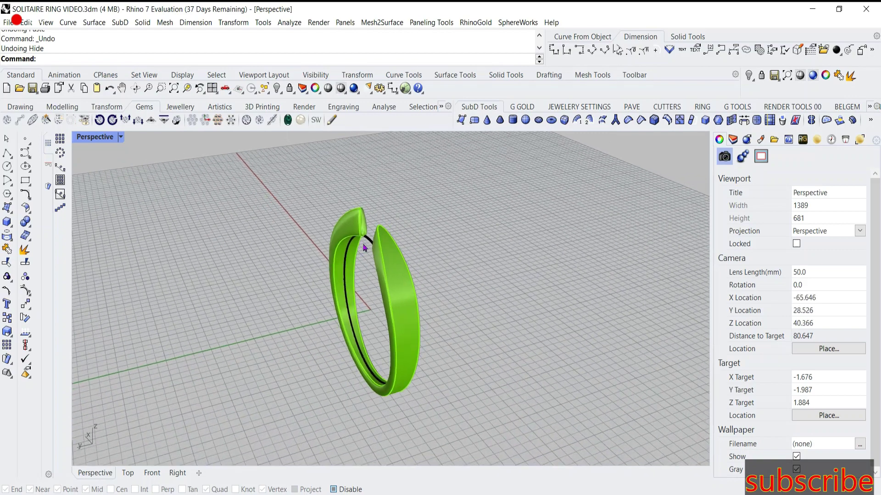
Extract a copy of the band's inner face, keeping the original surface
right_click(25, 249)
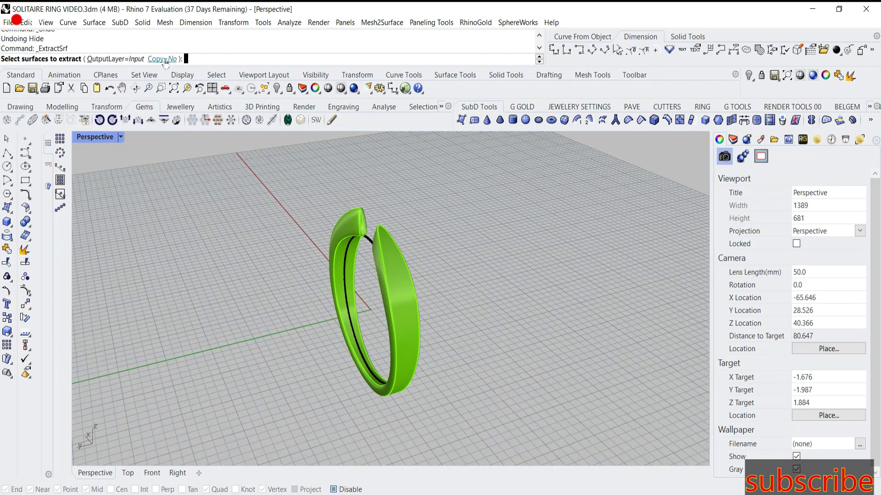
click(164, 58)
click(402, 296)
key(Return)
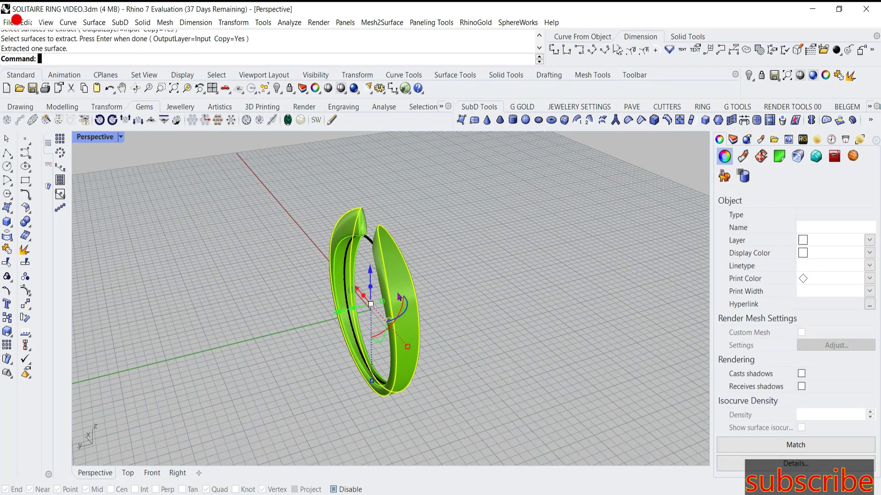
click(167, 344)
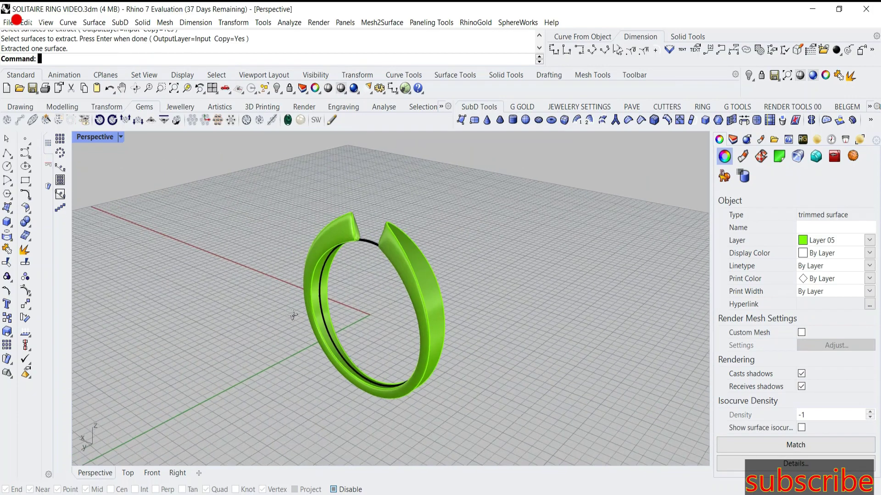
right_drag(167, 344, 268, 492)
Temporarily hide Layer 05 to inspect the circle curve edge-on, then turn it back on
click(247, 494)
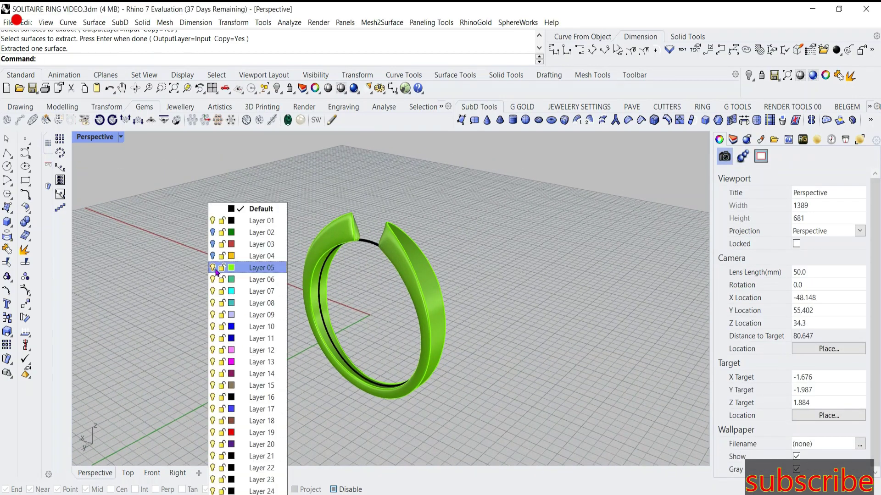
click(212, 268)
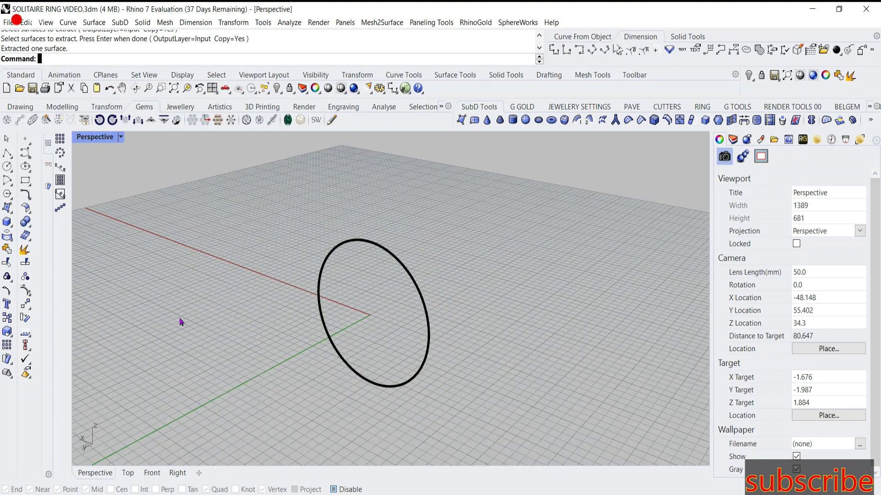
right_drag(367, 365, 346, 351)
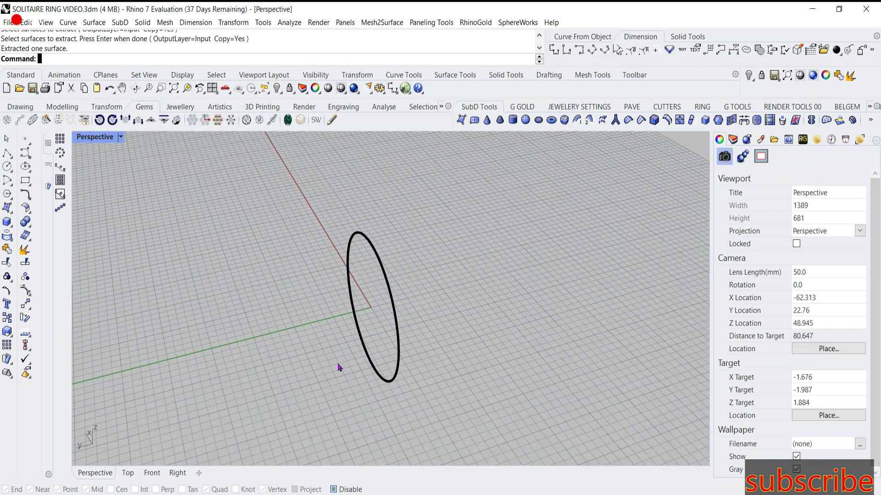
click(247, 493)
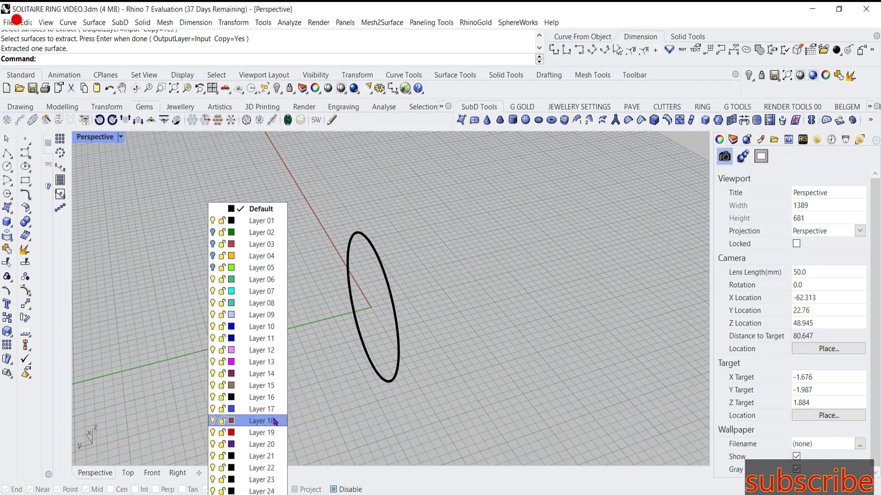
click(212, 267)
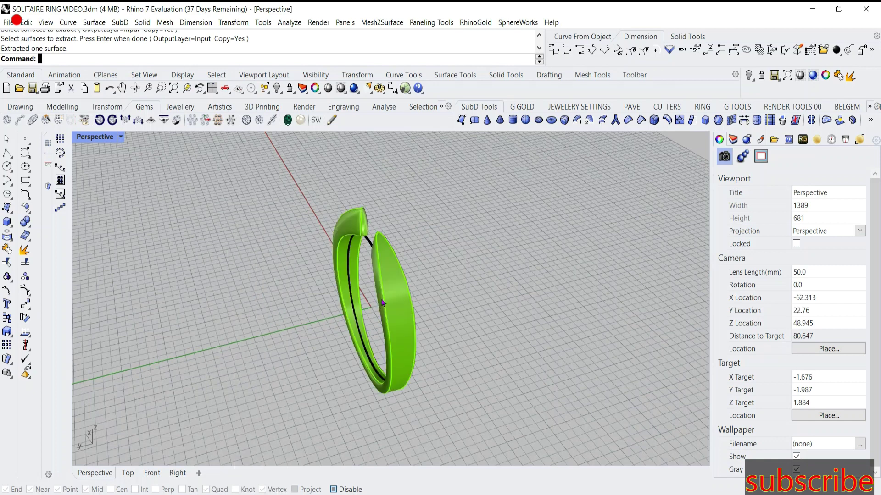
Move the extracted inner face to Layer 07 so it displays cyan
click(395, 296)
click(248, 493)
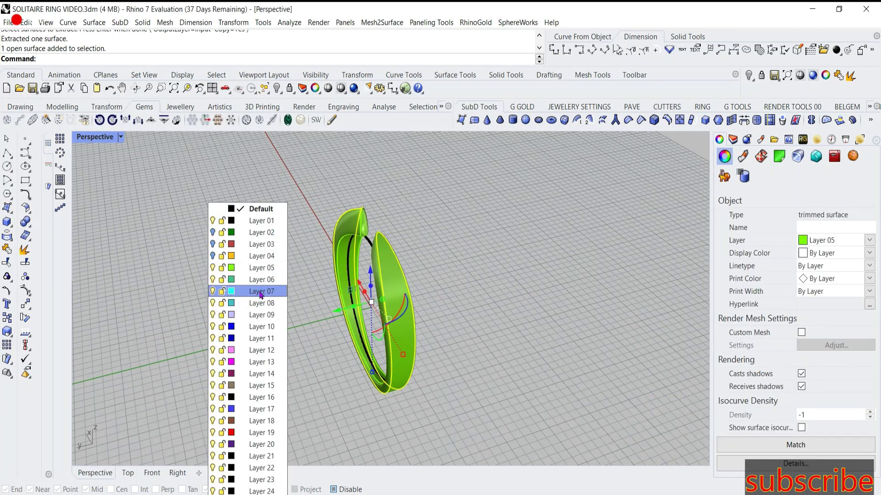
click(261, 292)
click(302, 417)
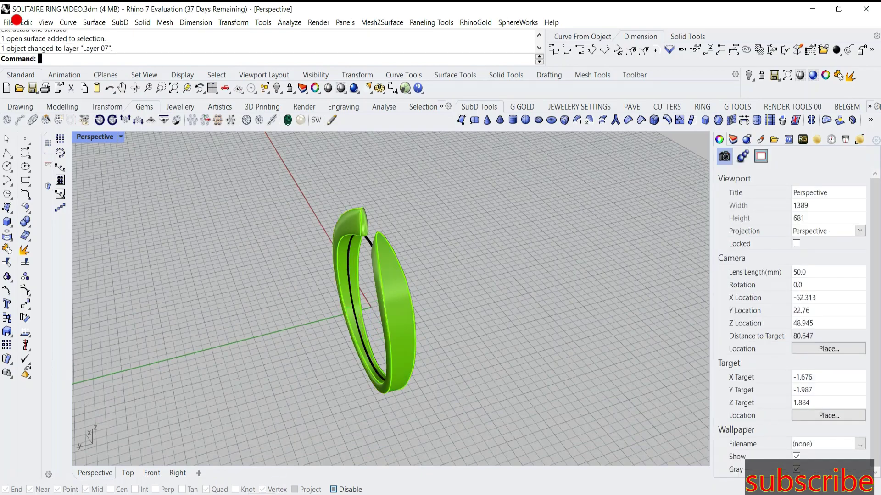
click(248, 493)
click(222, 303)
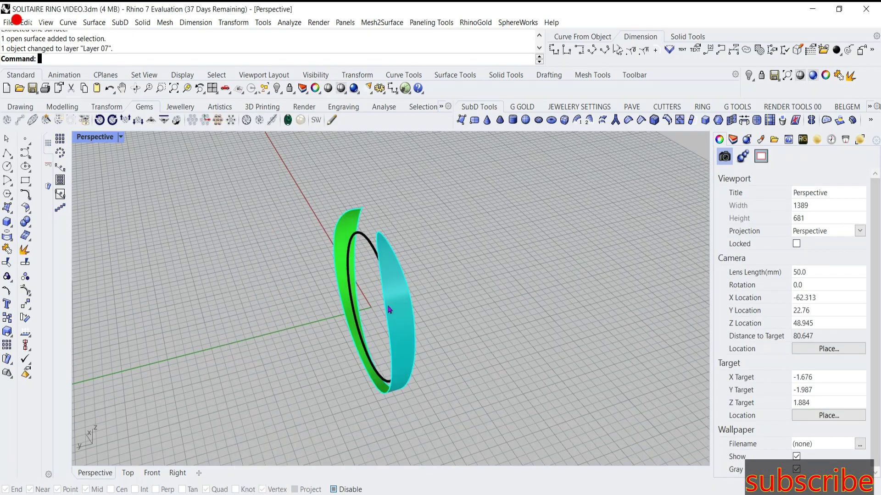
right_drag(388, 311, 401, 287)
Offset the ring curve along the cyan surface by 0.5 with the direction flipped
click(400, 287)
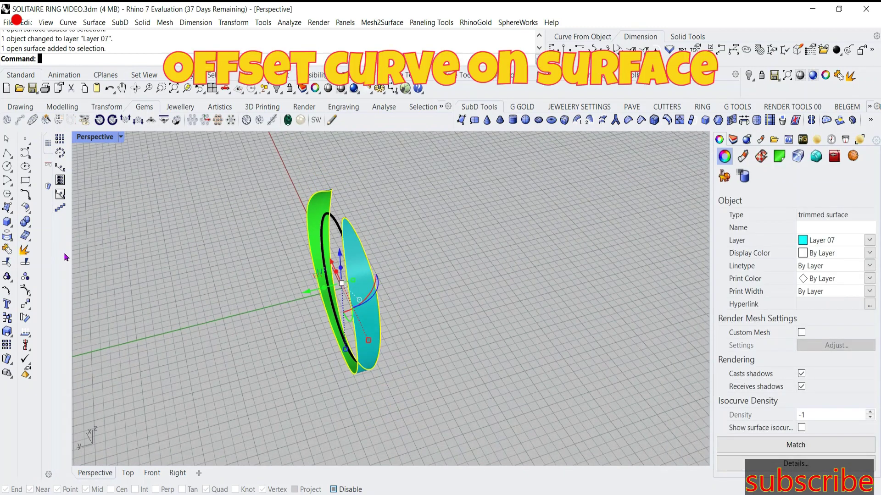
text(of)
key(Return)
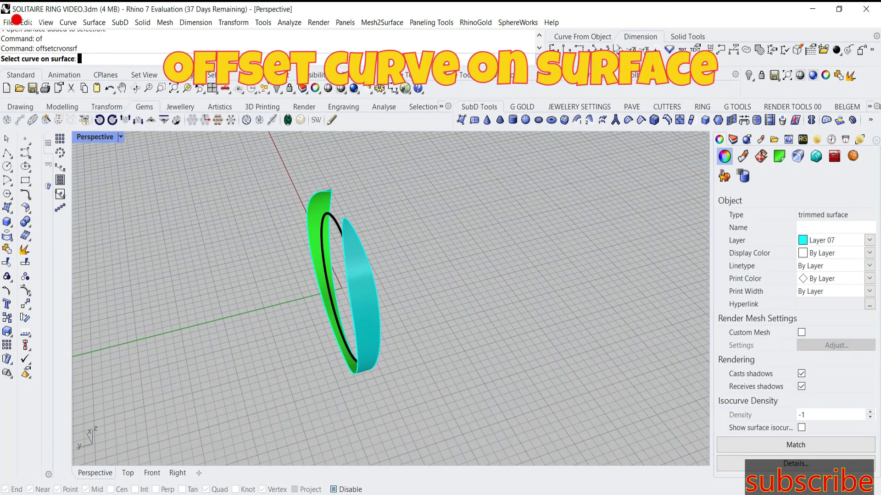
click(338, 268)
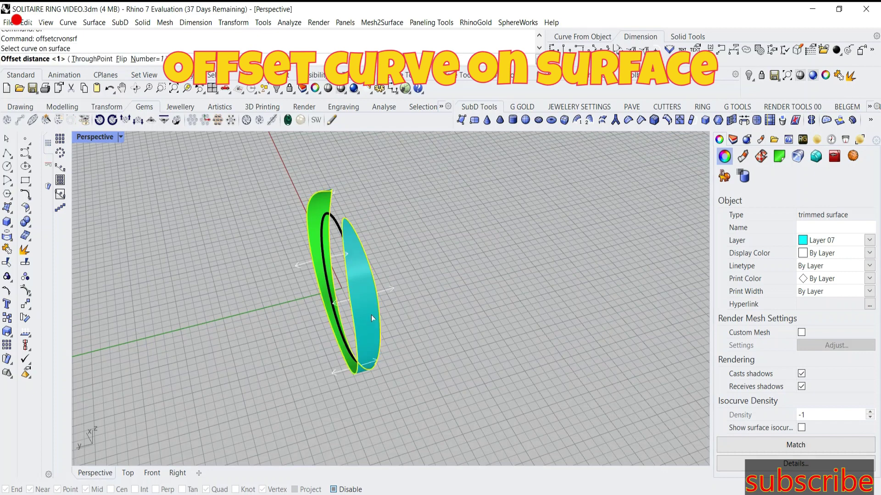
key(Return)
text(of)
key(Return)
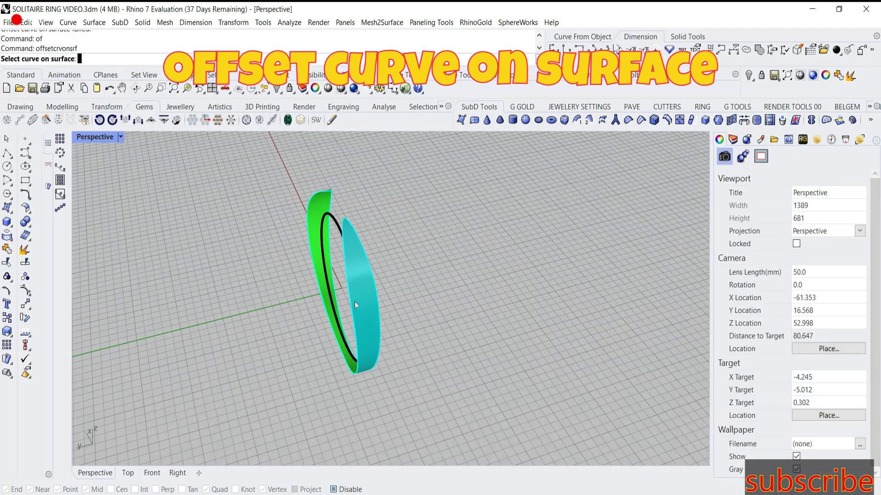
click(351, 301)
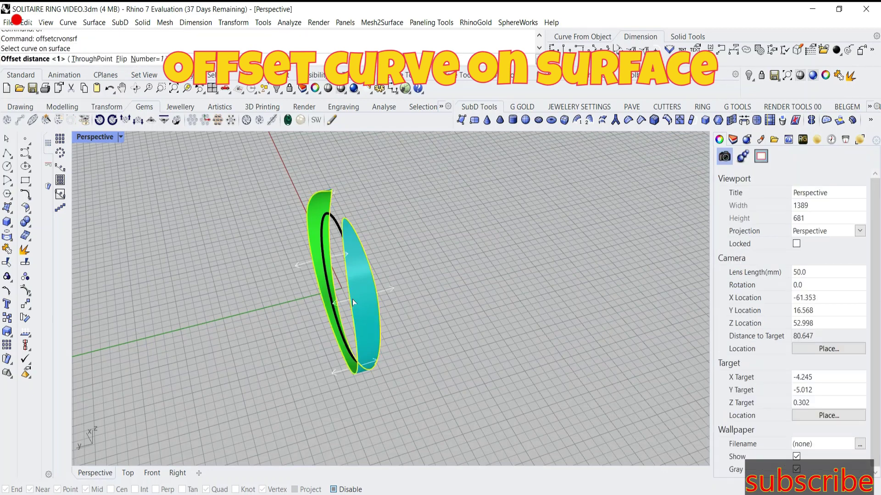
click(122, 60)
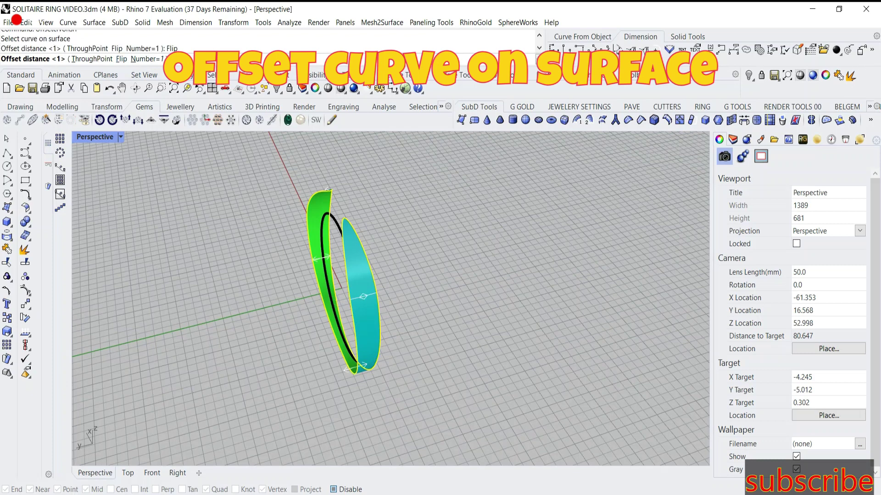
text(0.5)
key(Return)
key(Return)
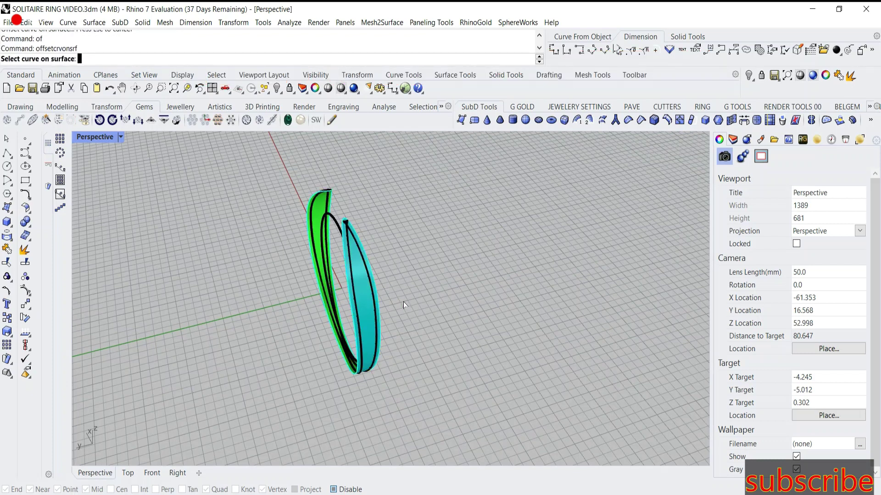
key(Escape)
Delete the unwanted control points from the crossed offset curve on the cyan surface
scroll(366, 250, up, 3)
scroll(321, 257, up, 3)
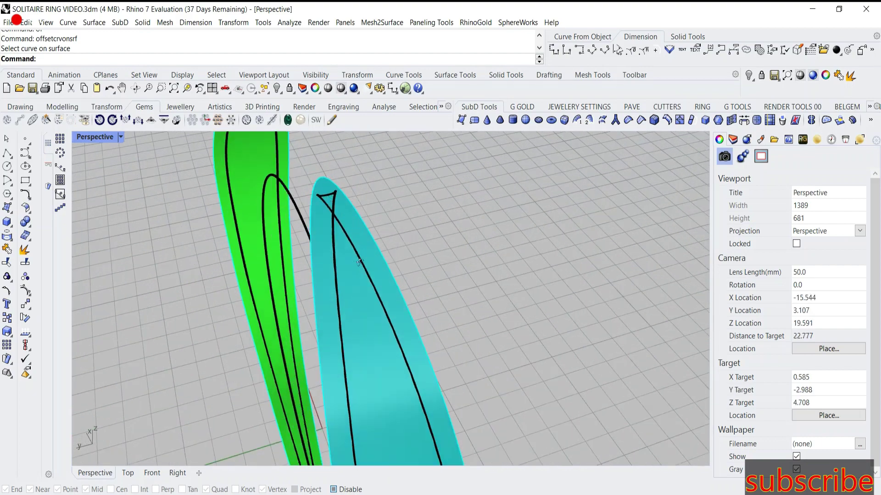
scroll(276, 261, up, 3)
scroll(277, 261, up, 3)
scroll(298, 282, down, 2)
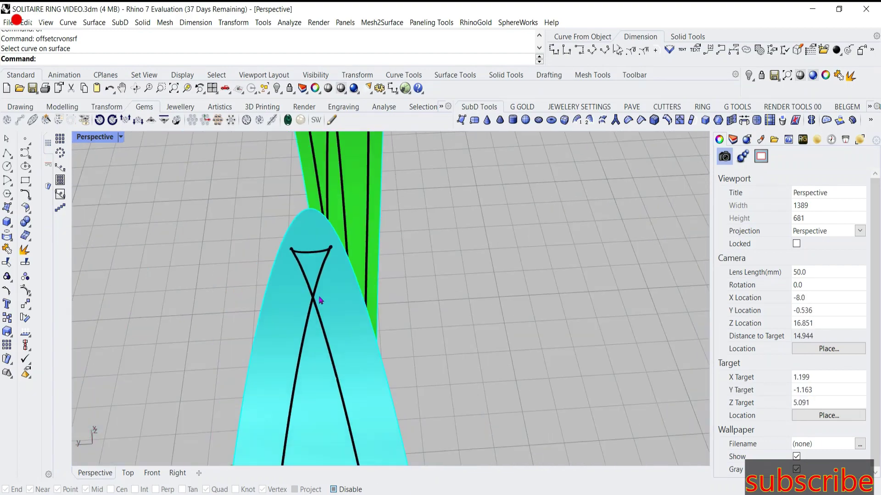
click(314, 299)
scroll(328, 272, down, 1)
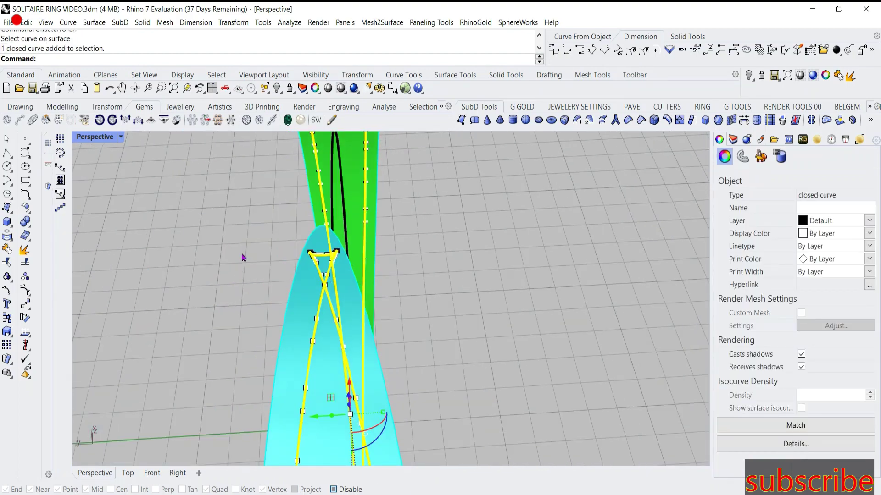
drag(264, 228, 342, 274)
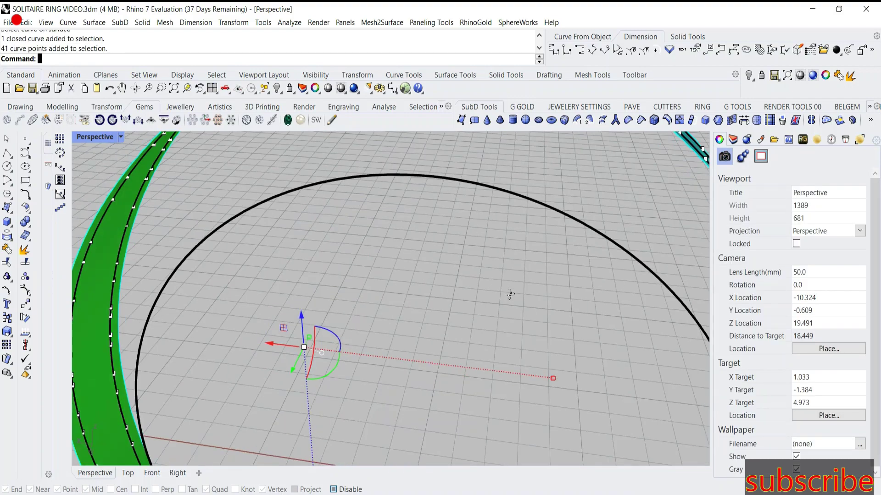
scroll(384, 233, down, 5)
scroll(384, 233, down, 5)
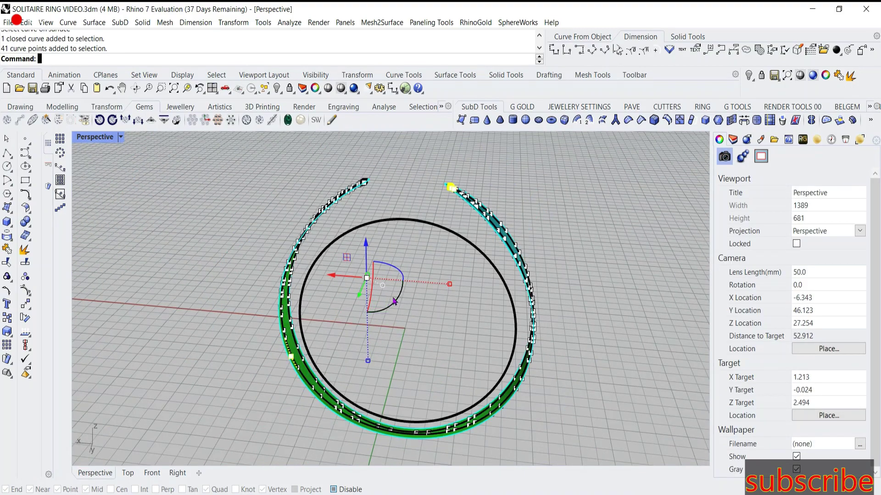
mouse_move(497, 323)
right_down()
mouse_move(322, 358)
mouse_move(370, 349)
right_up()
scroll(287, 366, up, 3)
scroll(287, 367, down, 3)
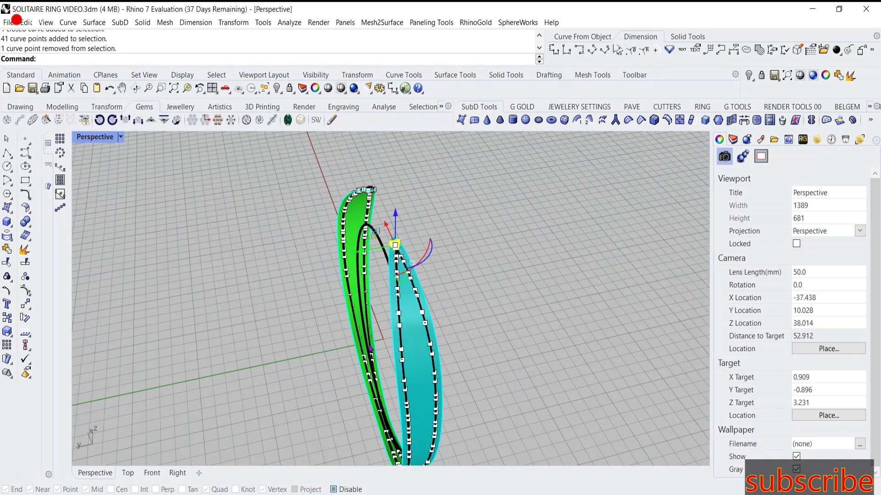
key(Delete)
Orbit to an oblique top view and show Top, Front, Right and Perspective together
scroll(402, 246, up, 5)
scroll(410, 328, down, 3)
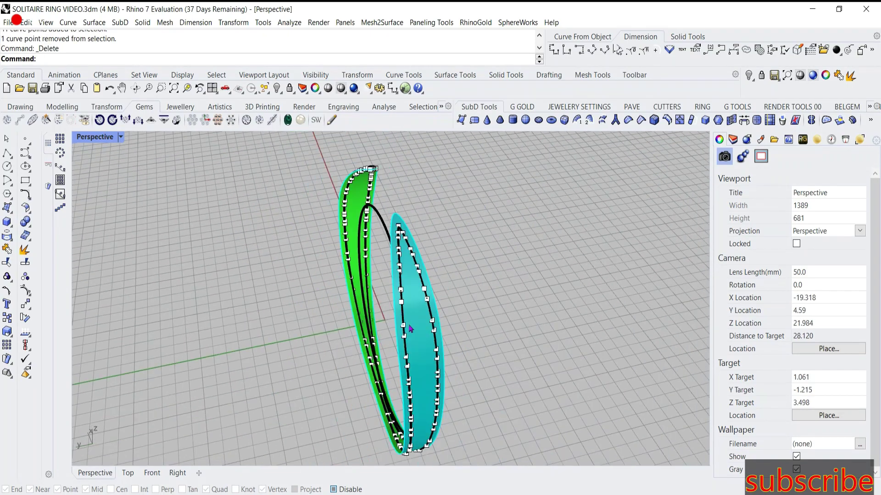
right_drag(410, 328, 586, 309)
scroll(430, 265, down, 3)
double_click(101, 138)
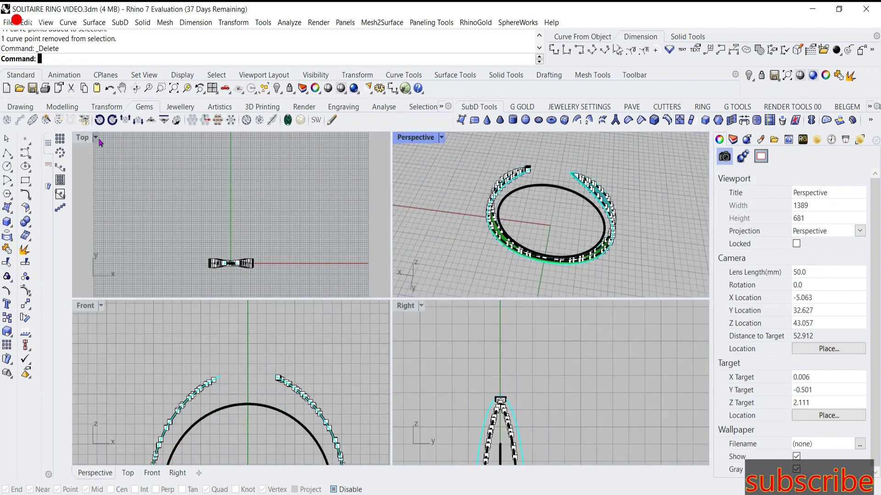
scroll(238, 367, down, 3)
scroll(238, 367, down, 2)
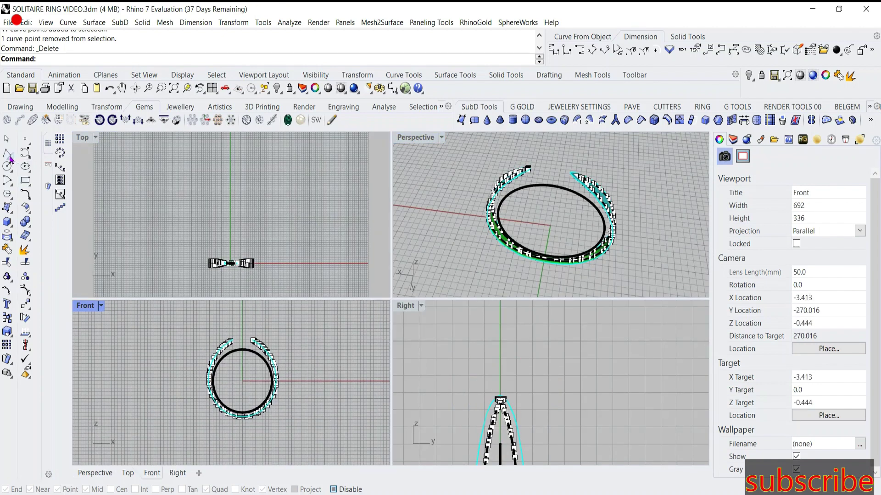
Draw a vertical line through the ring centre, extend it past the bottom, and extrude it into a flat cutter
click(8, 155)
click(242, 381)
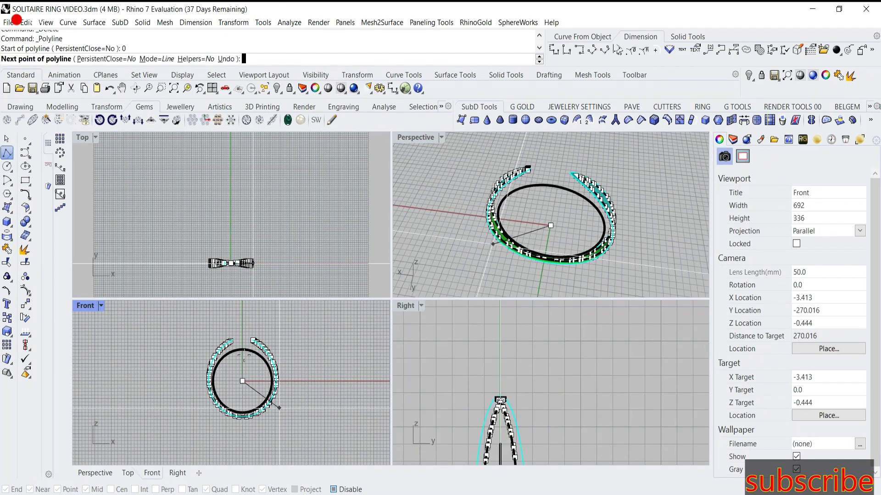
click(243, 309)
key(Return)
scroll(250, 381, down, 2)
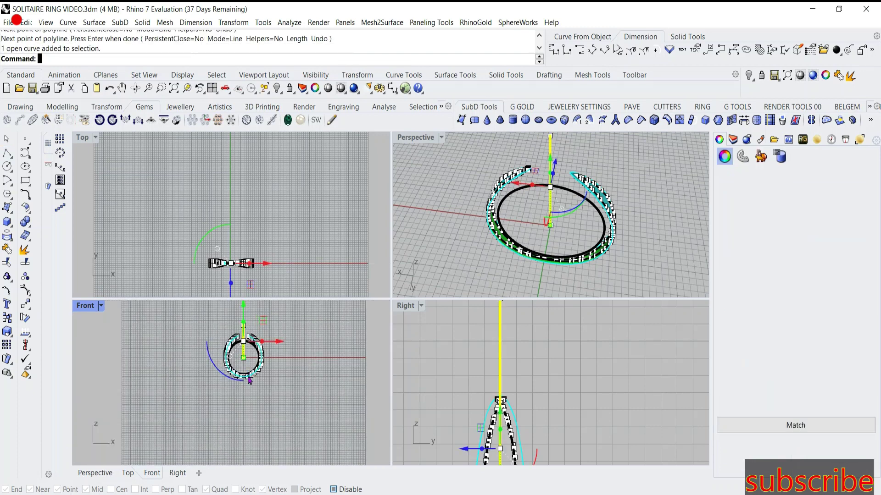
drag(243, 358, 244, 413)
scroll(520, 390, down, 2)
scroll(520, 390, down, 2)
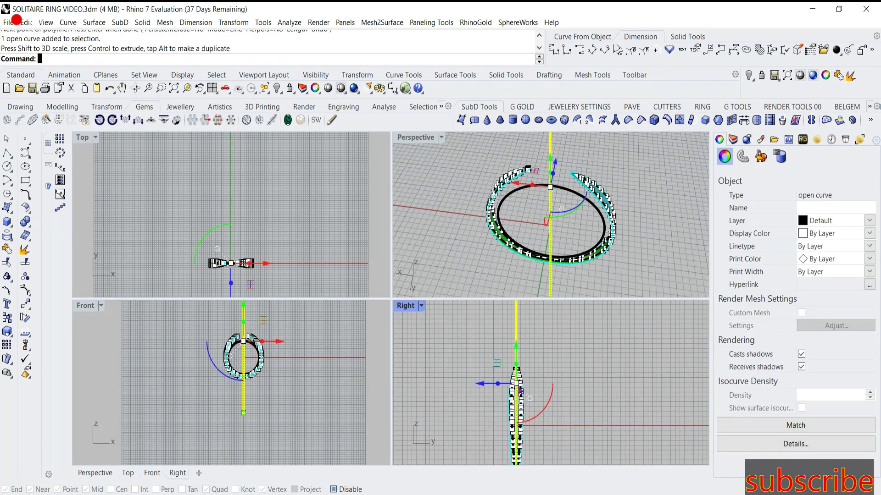
ctrl+drag(479, 384, 439, 384)
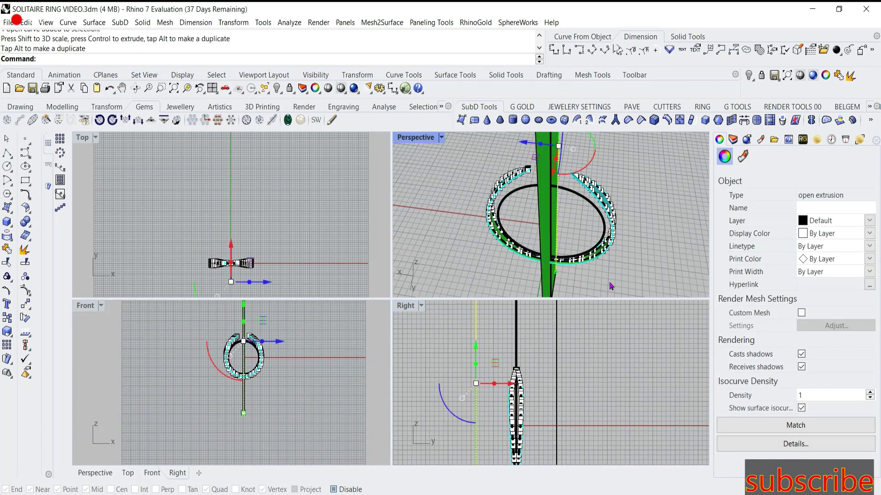
Split the ring's closed curve into two pieces with the vertical cutting surface
right_drag(611, 286, 541, 224)
click(542, 225)
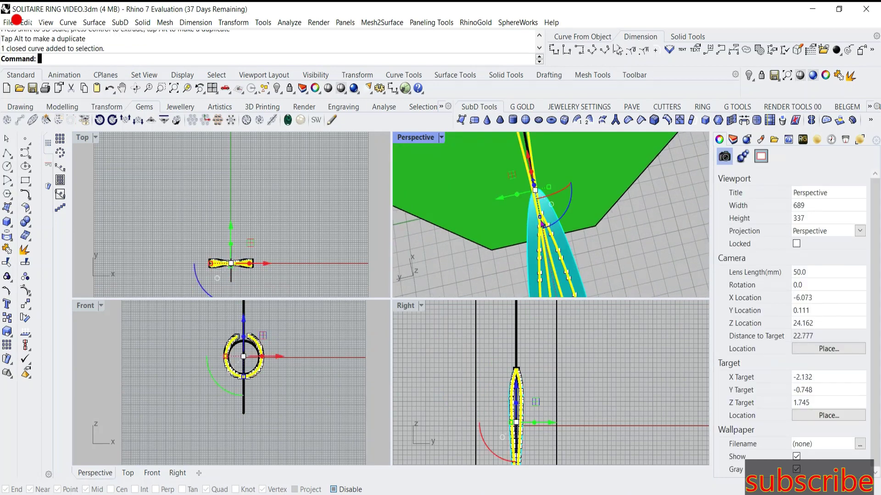
click(25, 263)
drag(253, 383, 158, 420)
key(Return)
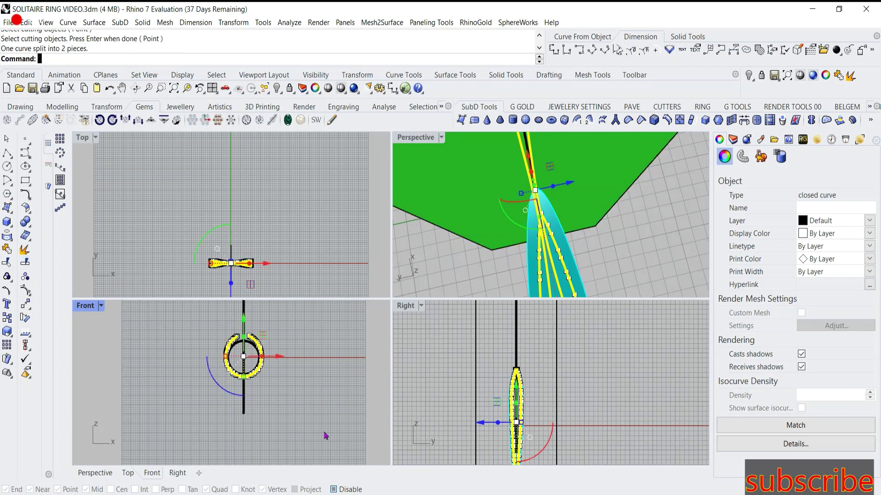
Delete the cutter, split curve and a leftover curve, then undo the deletions
drag(323, 417, 174, 397)
key(Delete)
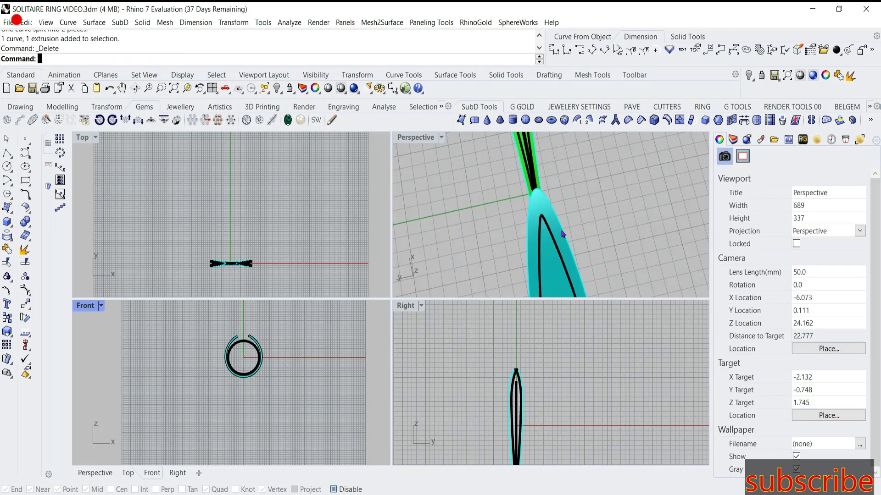
right_drag(563, 235, 575, 227)
scroll(528, 192, up, 5)
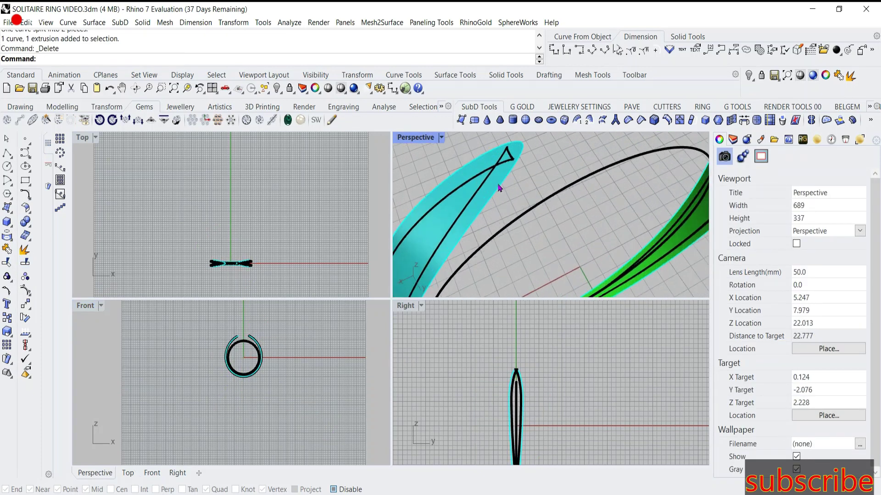
scroll(505, 165, up, 5)
click(502, 160)
key(Delete)
scroll(499, 184, down, 5)
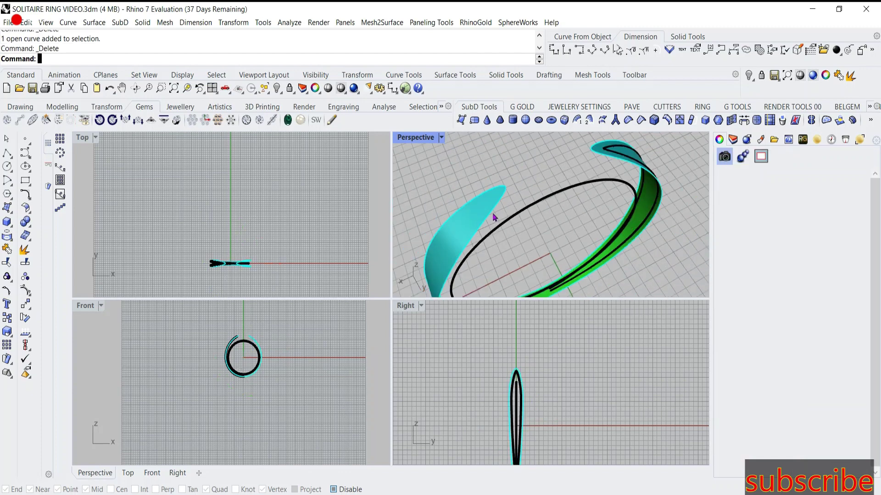
scroll(514, 220, down, 3)
scroll(533, 242, up, 2)
scroll(534, 248, up, 3)
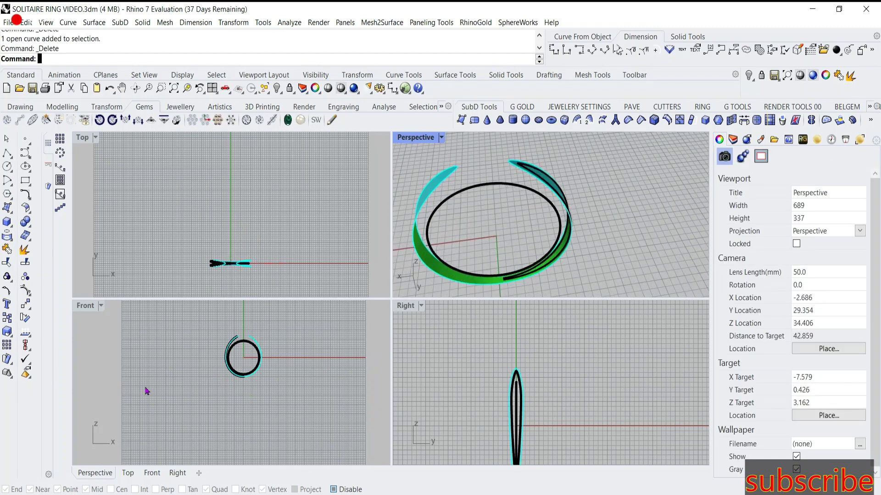
key(ctrl+z)
key(ctrl+z)
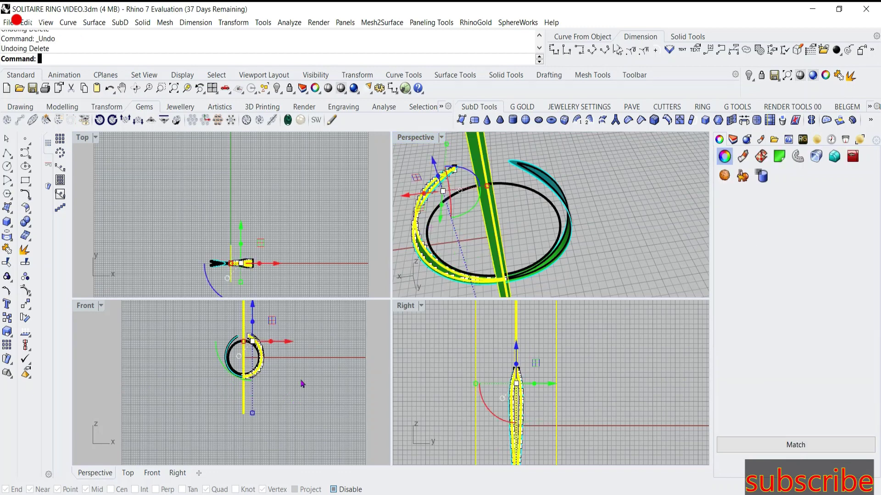
Split both ring shank surfaces with the vertical cutting line
scroll(606, 245, up, 2)
scroll(605, 245, up, 1)
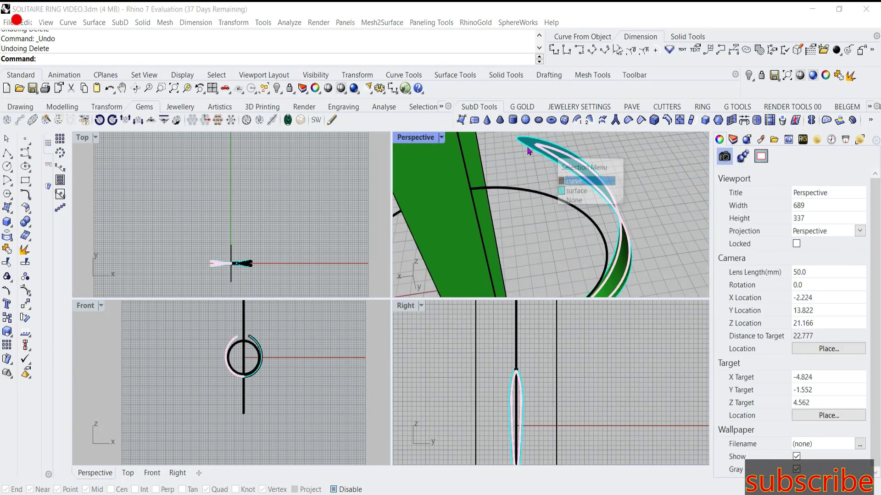
scroll(530, 168, down, 3)
click(530, 169)
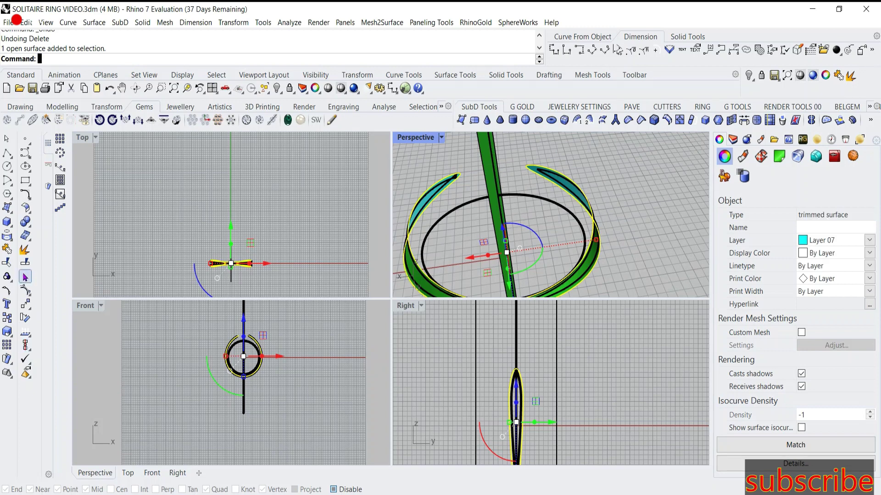
click(25, 263)
right_click(164, 404)
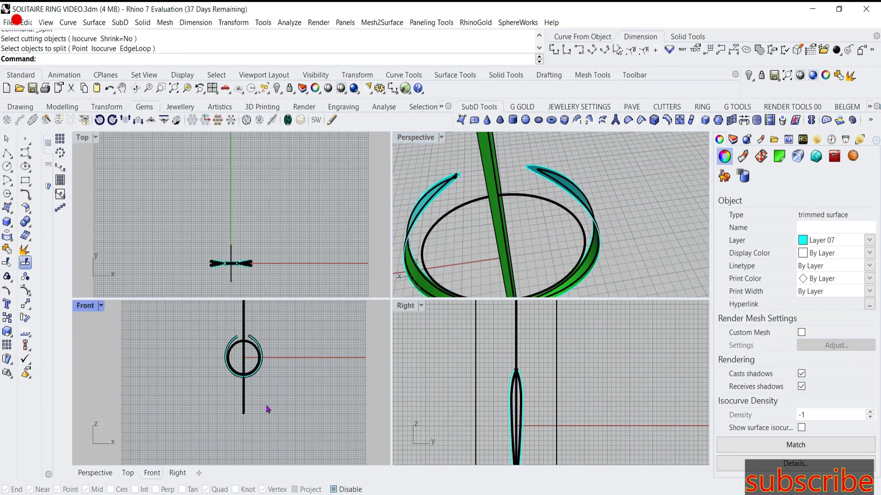
click(541, 206)
scroll(531, 171, up, 2)
click(531, 170)
key(Return)
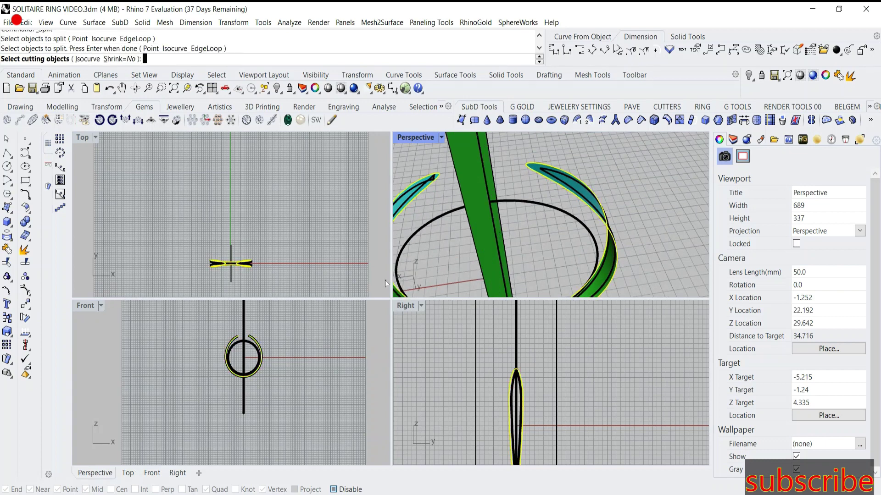
drag(259, 403, 186, 401)
key(Return)
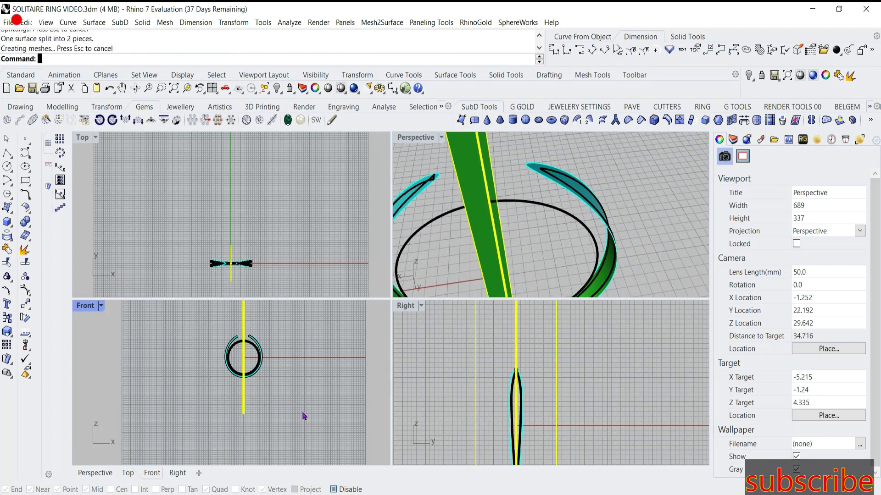
Delete the cutting plane and vertical line, then undo an accidental band deletion
drag(303, 408, 152, 414)
key(Delete)
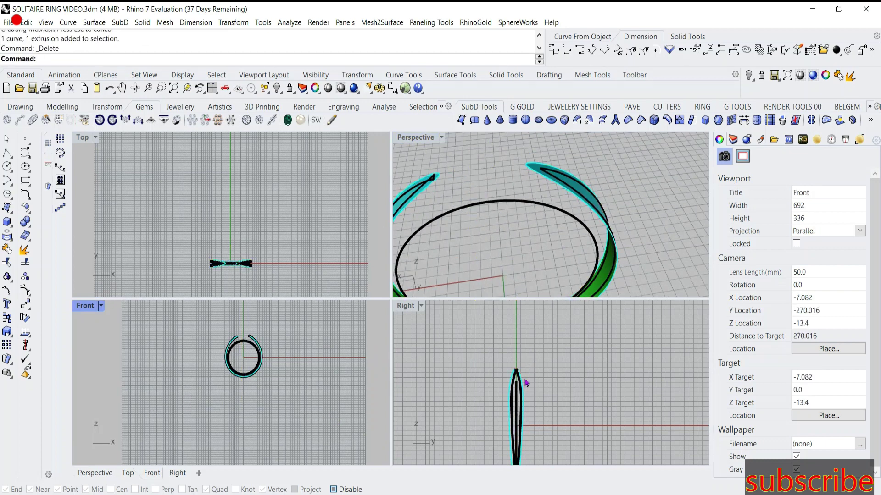
drag(191, 327, 190, 326)
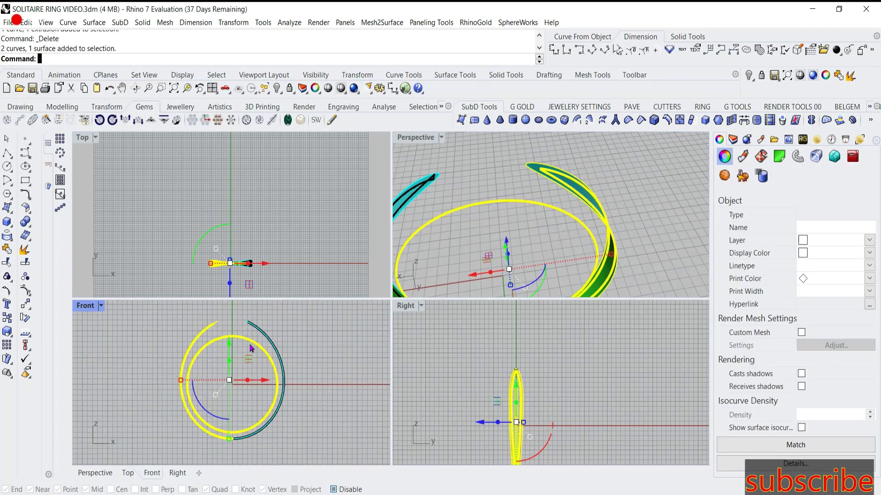
ctrl+click(262, 384)
click(576, 261)
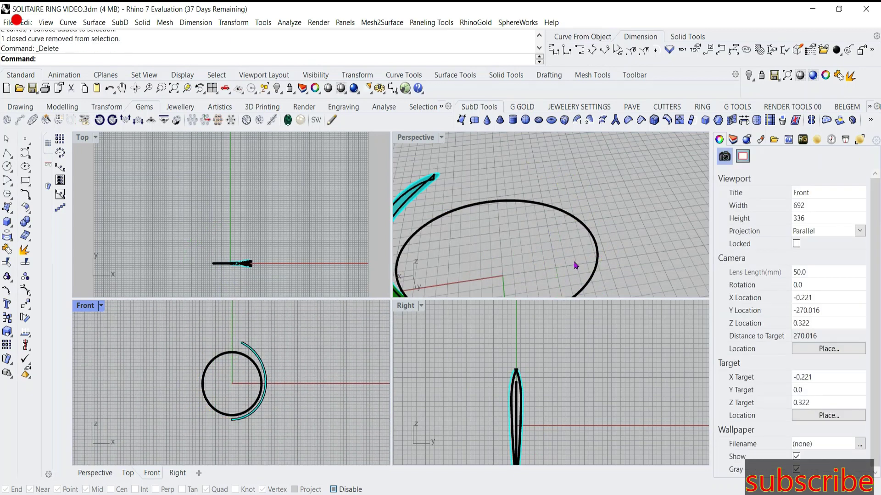
key(ctrl+z)
Delete the right-hand band curve and surface, then maximize the Perspective view
scroll(318, 415, up, 2)
key(Escape)
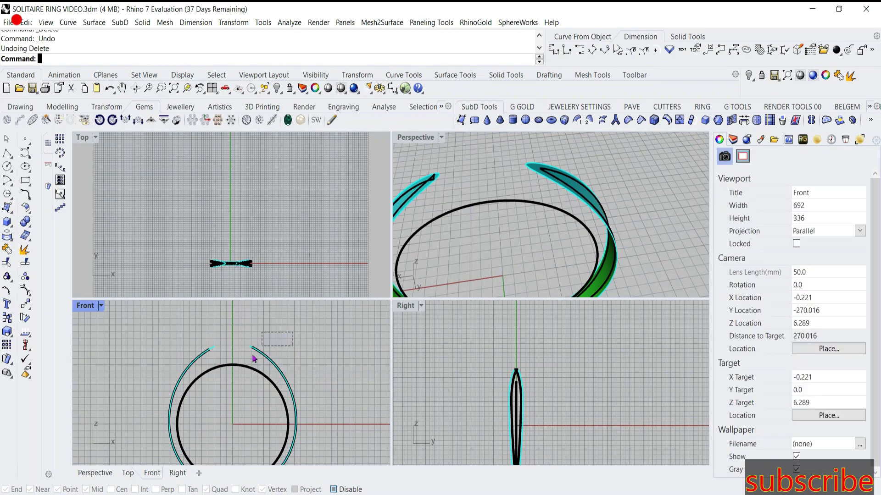
click(258, 352)
scroll(320, 349, down, 2)
key(Delete)
right_drag(587, 206, 522, 212)
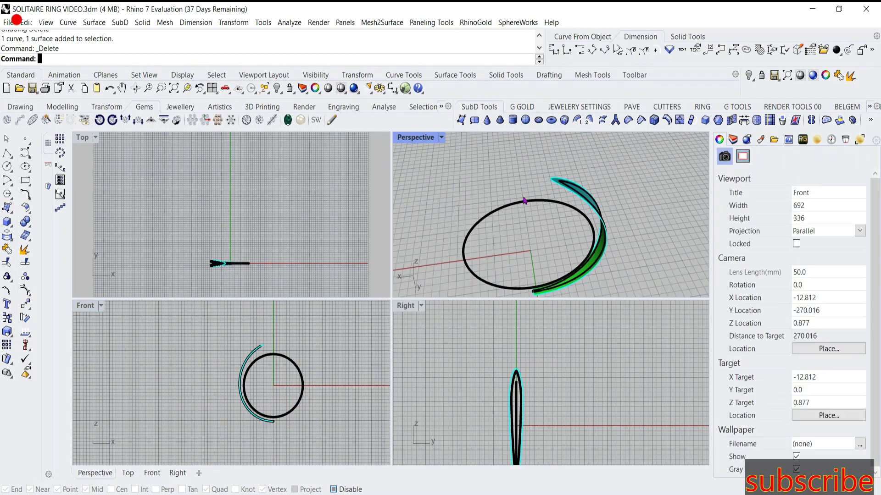
double_click(416, 137)
mouse_move(419, 191)
right_down()
mouse_move(376, 396)
mouse_move(320, 240)
mouse_move(497, 293)
right_up()
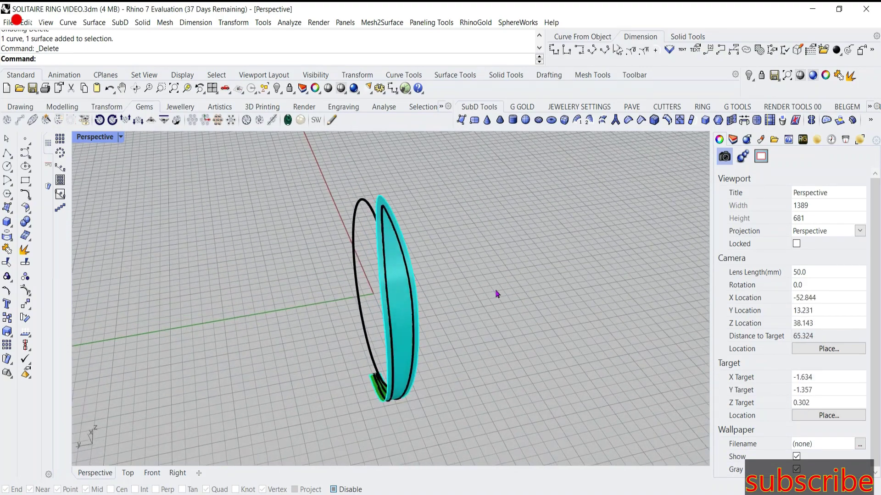
text(text)
key(Return)
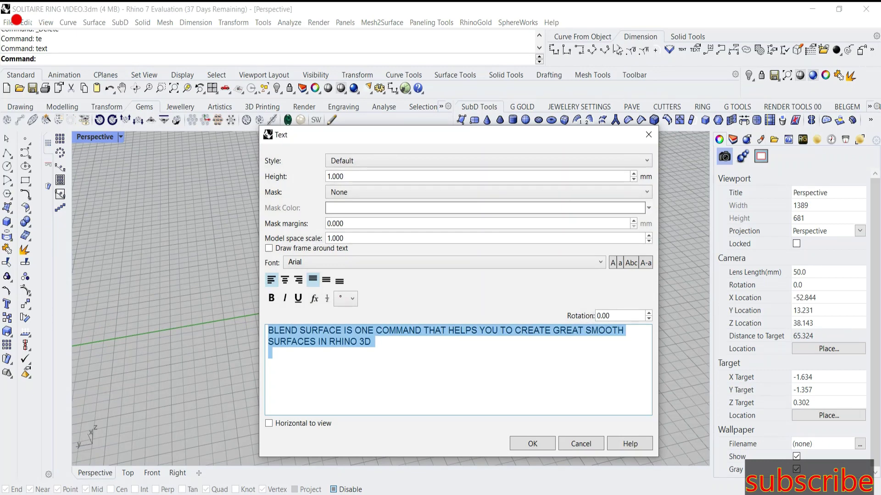
key(BackSpace)
text(I AM GOING TO SHOW YOU HOW TO CREATE DIAMOND SHANK FOR A  SOLITAIRE RING)
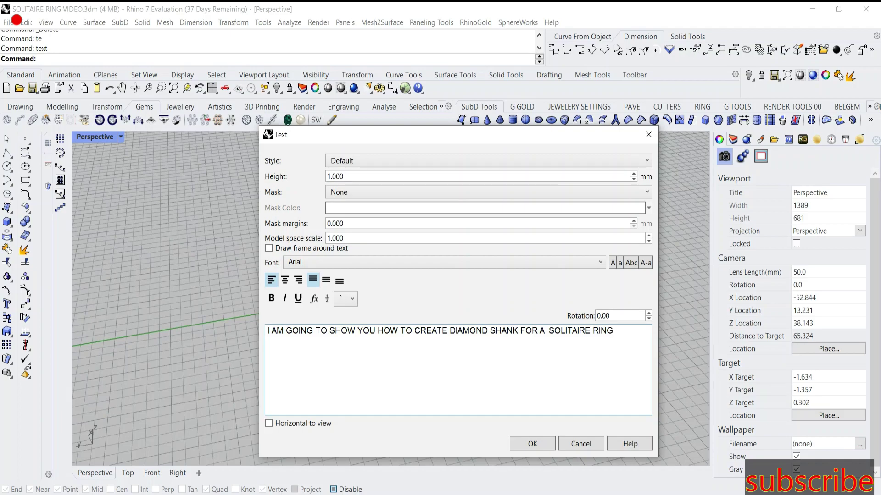
Discard the Text dialog and restore the four-viewport layout, recentring the Front view
click(581, 444)
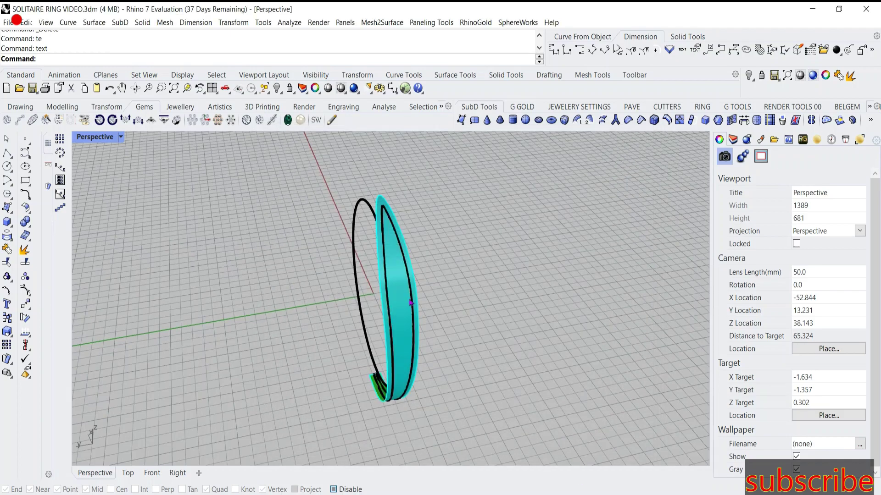
mouse_move(412, 303)
right_down()
mouse_move(421, 330)
mouse_move(383, 295)
mouse_move(465, 282)
mouse_move(463, 312)
right_up()
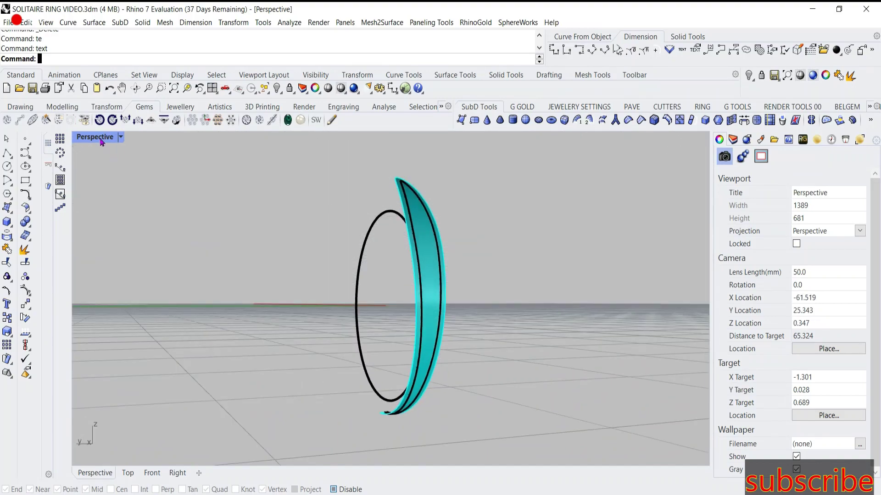
double_click(101, 138)
scroll(266, 367, up, 2)
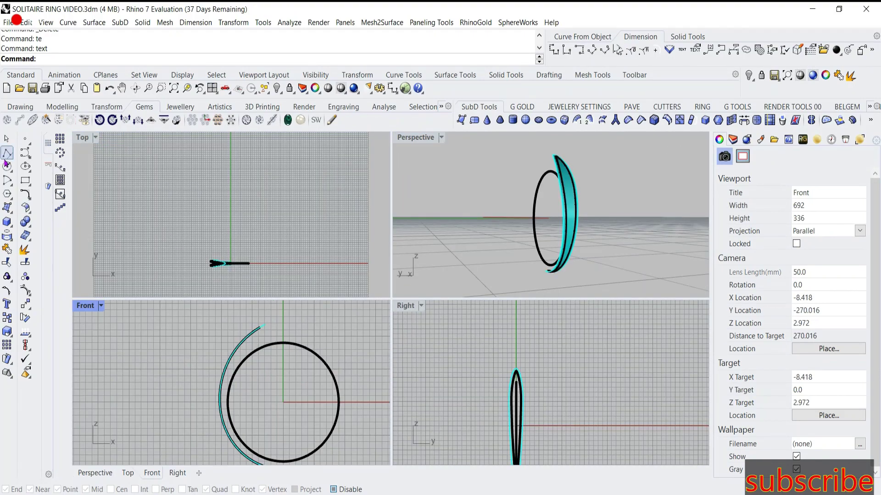
scroll(243, 384, down, 3)
scroll(244, 384, down, 2)
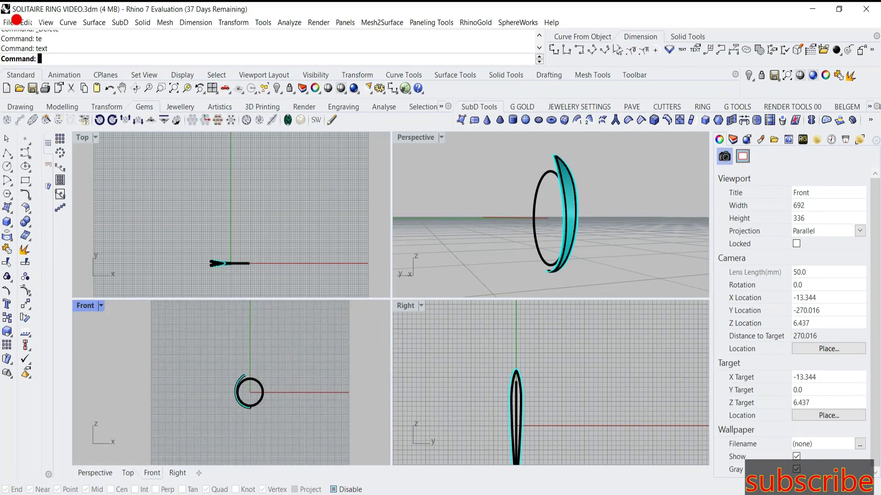
text(0)
key(Return)
right_drag(225, 393, 264, 349)
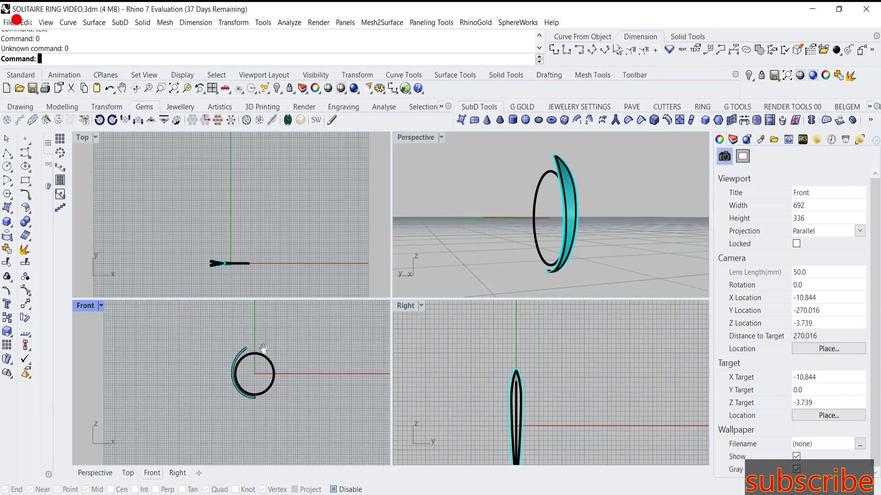
Draw a horizontal polyline starting at the origin 0 and running right
click(7, 153)
scroll(262, 370, up, 3)
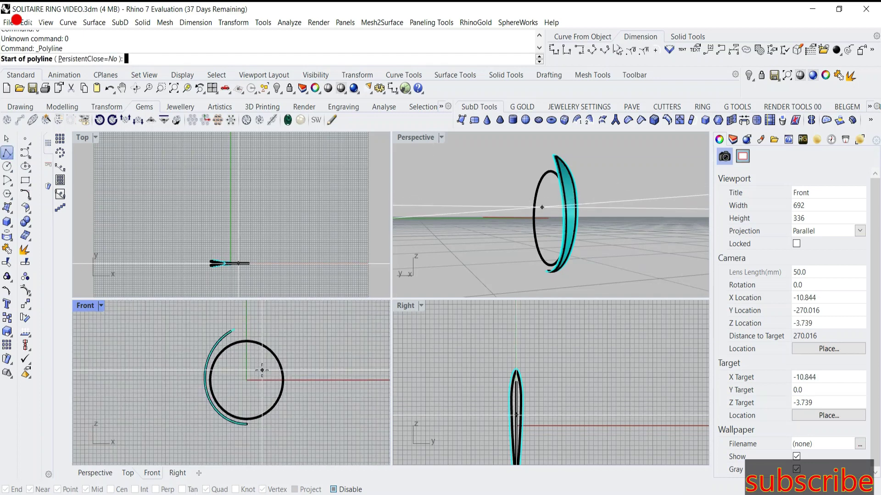
text(0)
key(Return)
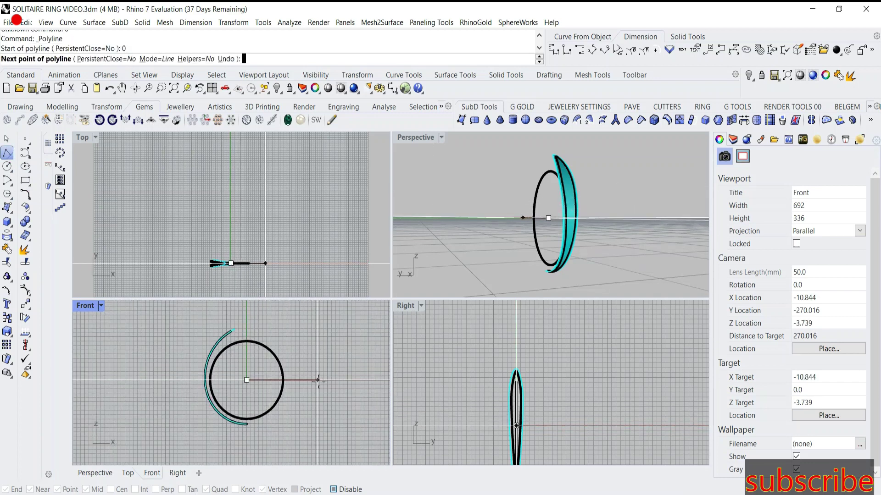
click(319, 380)
key(Return)
Stretch the line leftward across the ring and extrude it sideways into a flat plane
click(275, 380)
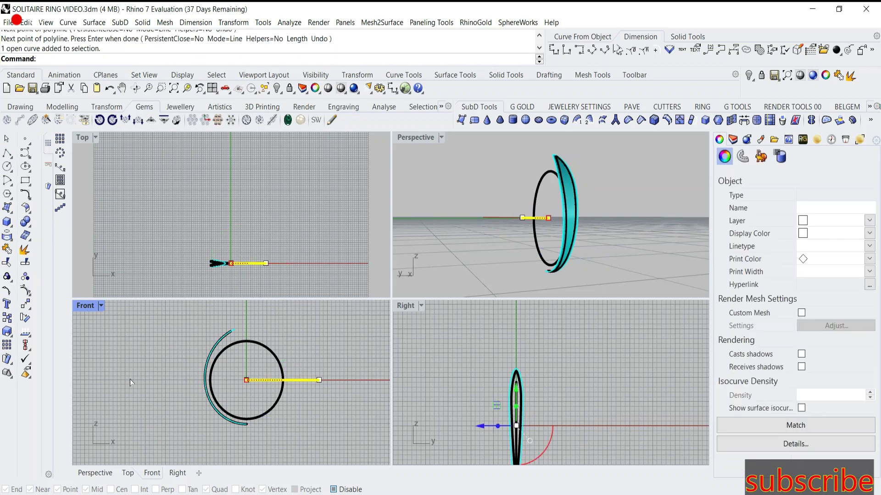
drag(244, 391, 108, 390)
scroll(532, 371, down, 2)
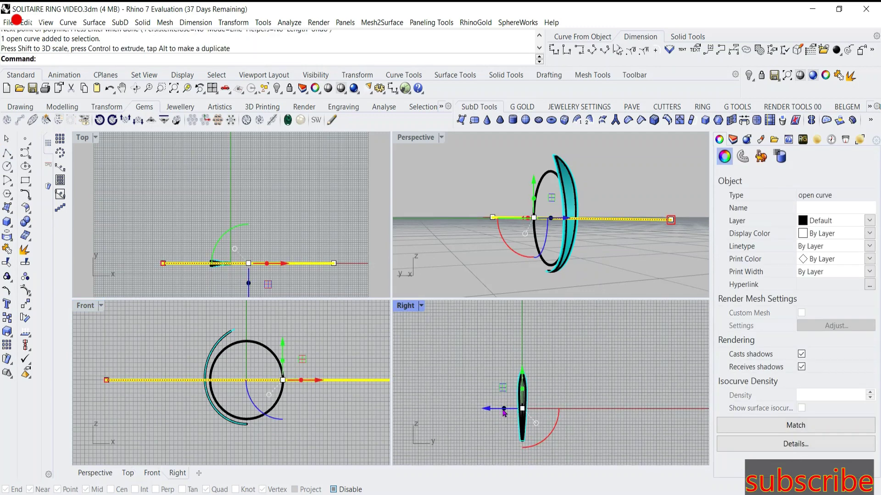
drag(499, 408, 480, 409)
key(Escape)
scroll(551, 225, up, 3)
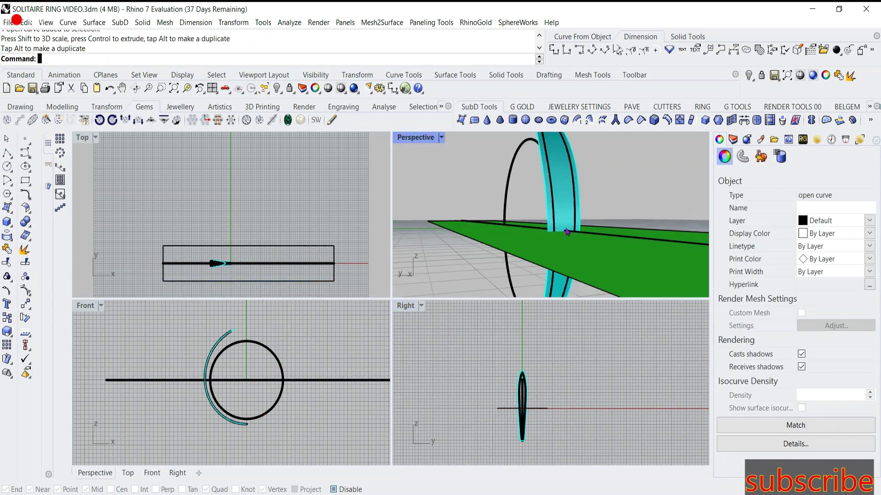
scroll(552, 223, up, 3)
click(552, 223)
key(Return)
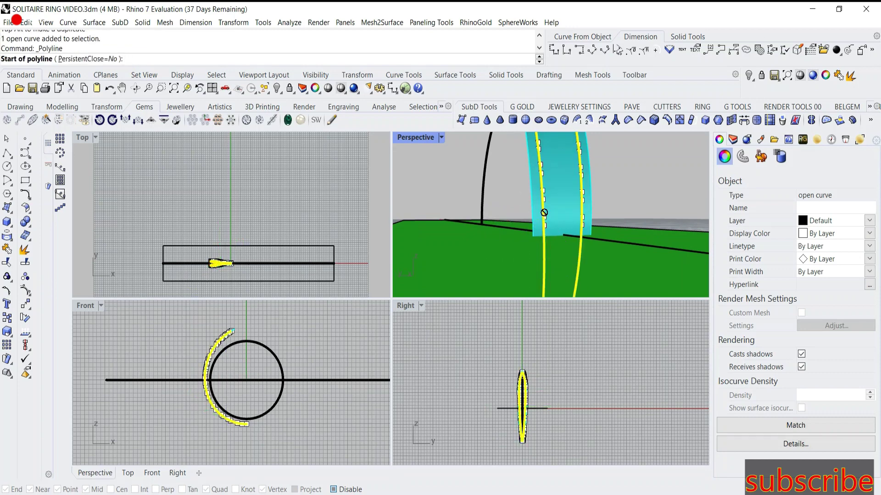
Split the band's edge curve with the horizontal line, then delete the line, plane and extra piece
key(Escape)
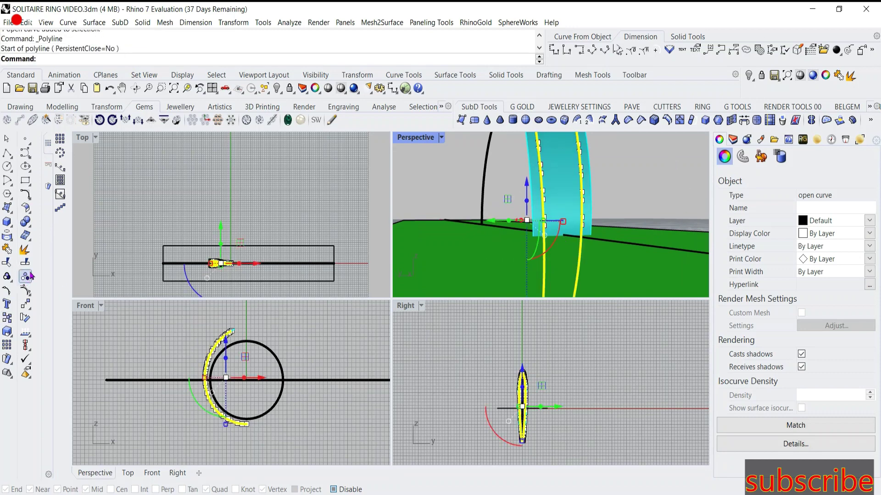
click(26, 276)
click(321, 379)
key(Return)
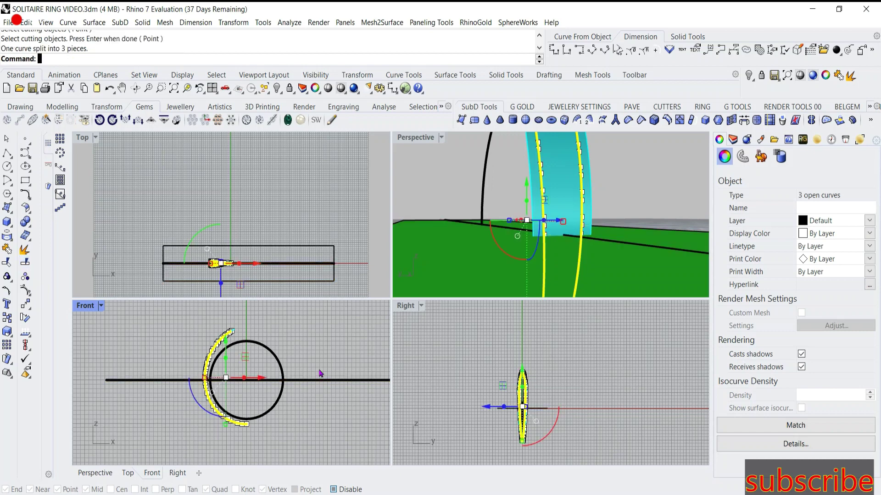
key(Escape)
drag(305, 338, 294, 395)
key(Delete)
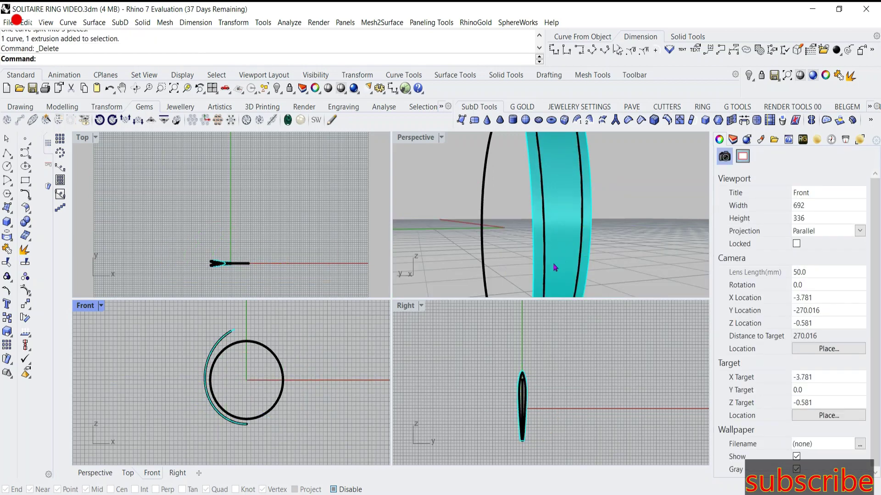
click(546, 270)
key(Delete)
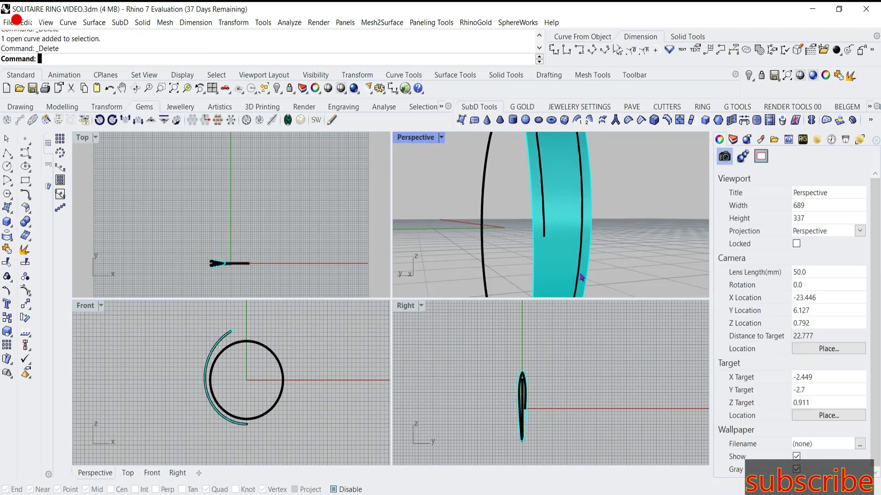
Extract a V-direction isocurve across the shank band with ExtractIsocurve (et)
click(579, 275)
key(Escape)
text(et)
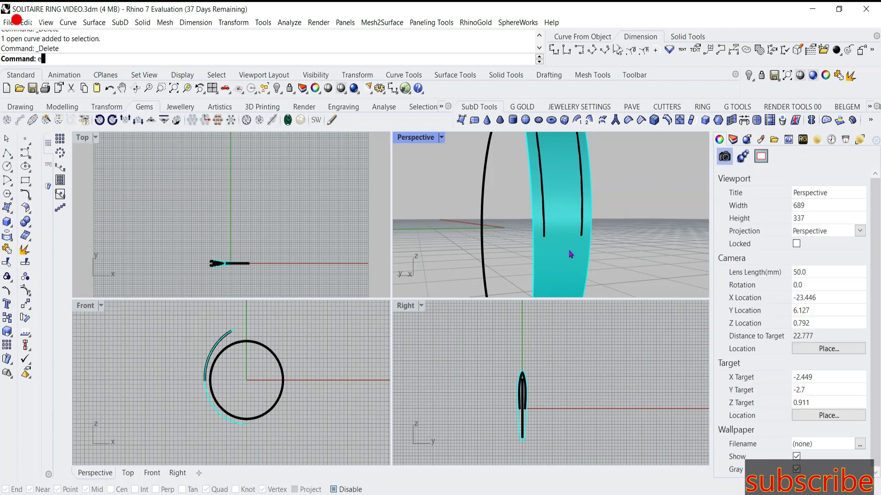
key(Return)
click(569, 251)
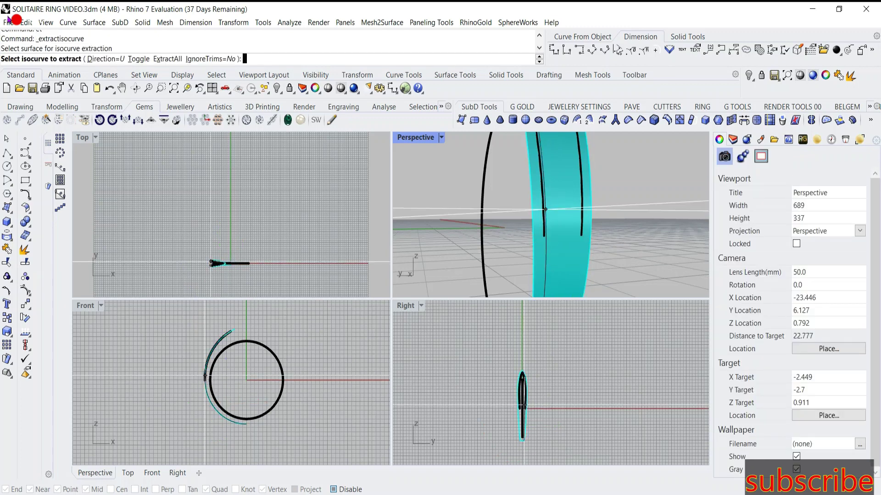
click(142, 57)
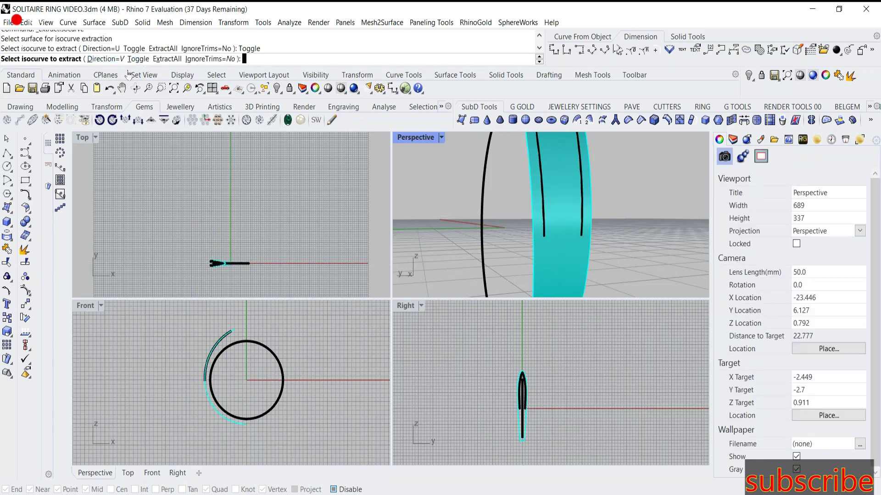
click(545, 235)
key(Return)
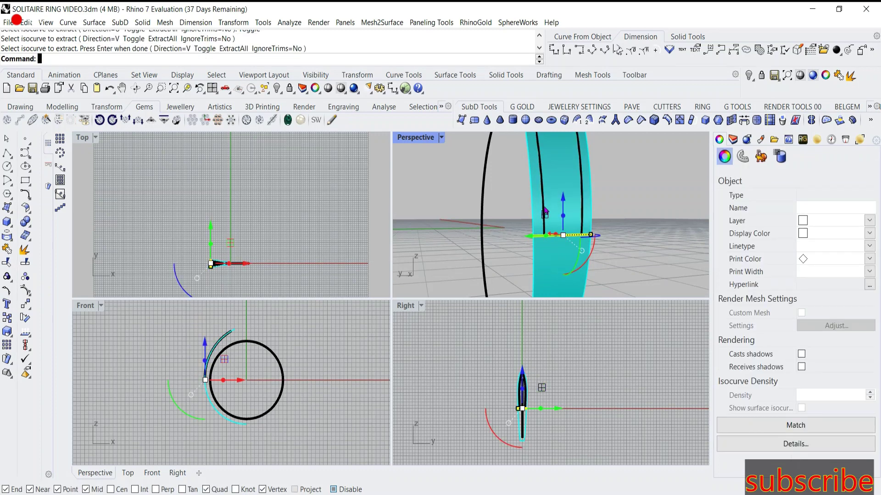
Trim both curve tails below the cross curve and join the curves into one closed outline
click(7, 263)
text(CR)
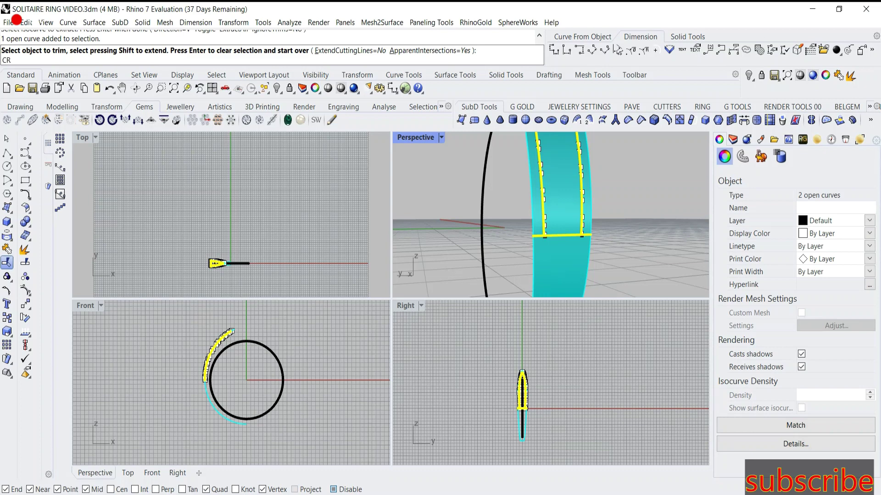
key(Return)
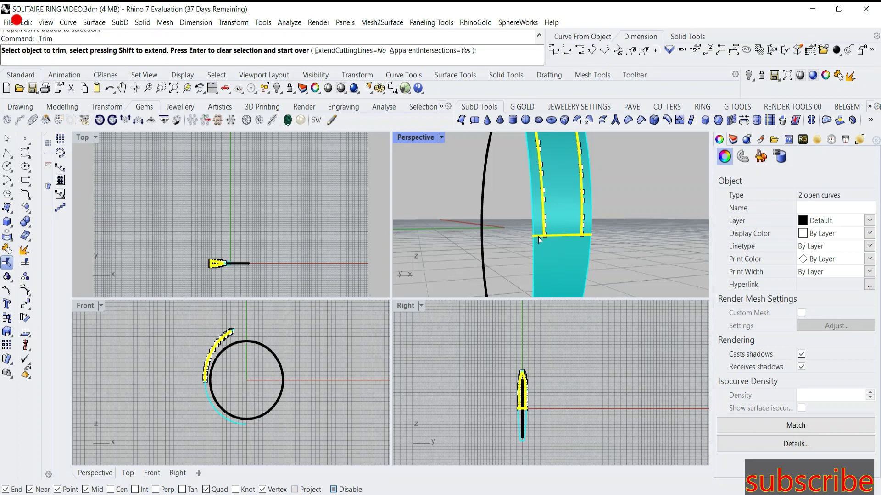
click(539, 239)
click(583, 238)
key(Return)
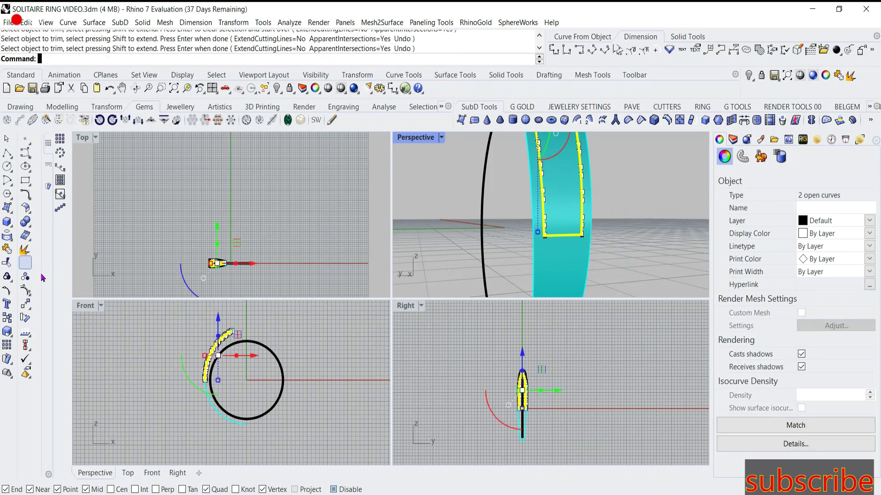
click(25, 263)
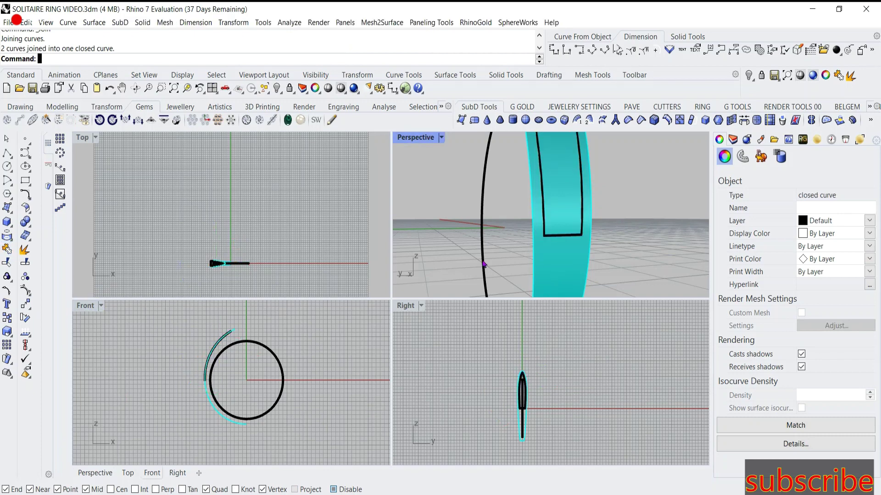
scroll(484, 264, down, 5)
Type the caption 'VOILLA I HAVE GOT THE CURVE TO SPLIT HTE SURFACE' into the Text dialog
text(te)
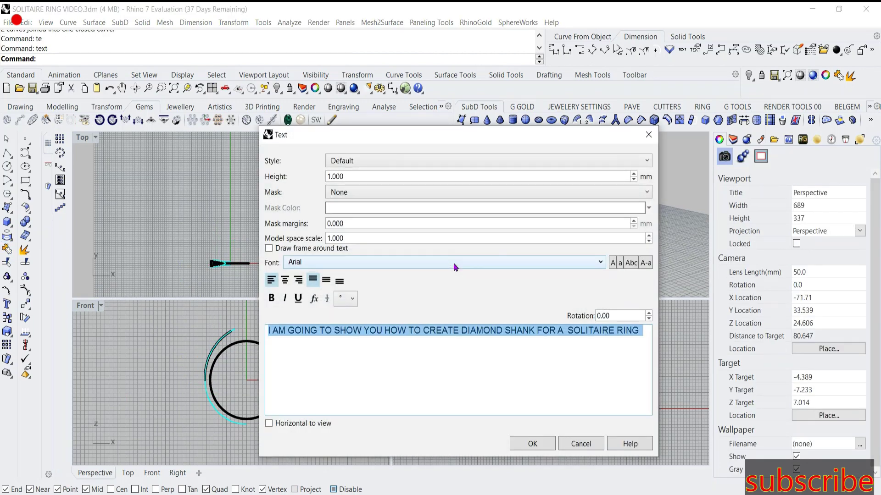
text(VOILLA I HAVE G)
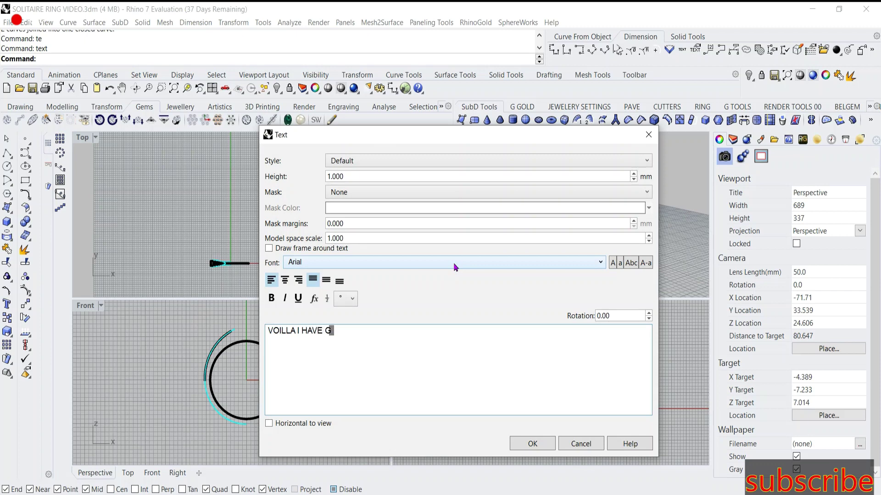
text(OT THE CURV)
text(E TO S)
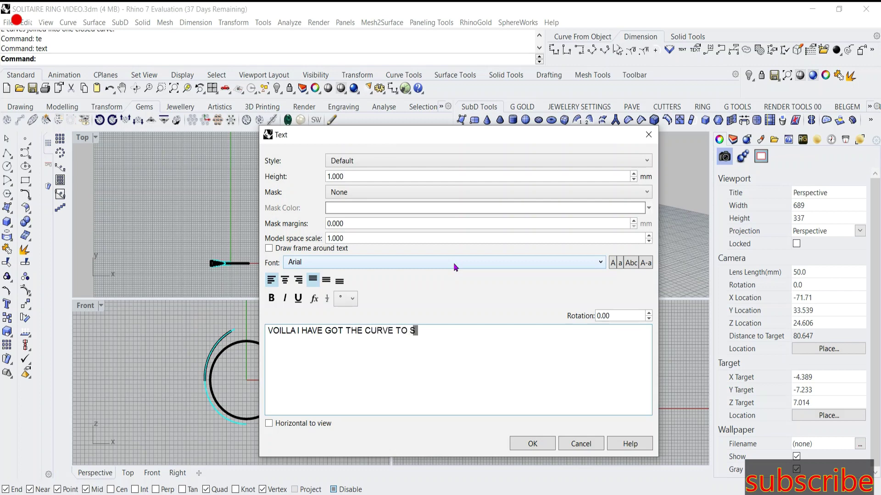
text(PLIT HTE SURF)
text(ACE)
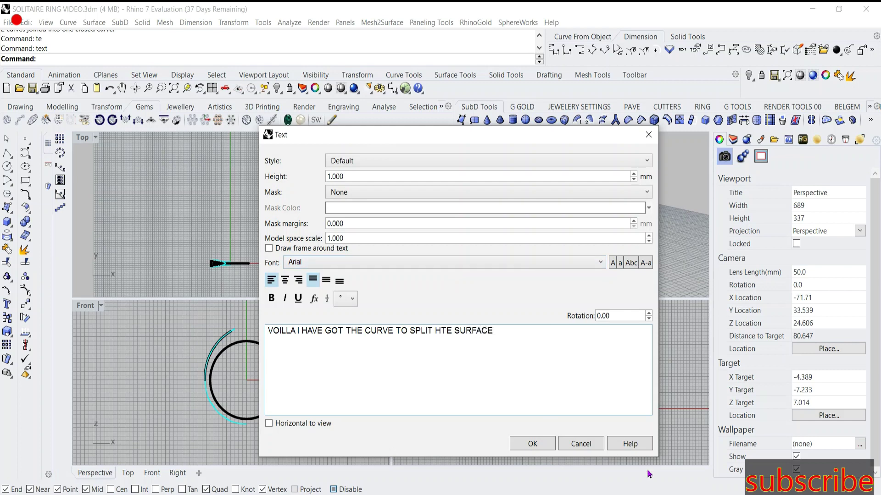
Discard the caption and split the cyan band surface with the closed curve
click(591, 450)
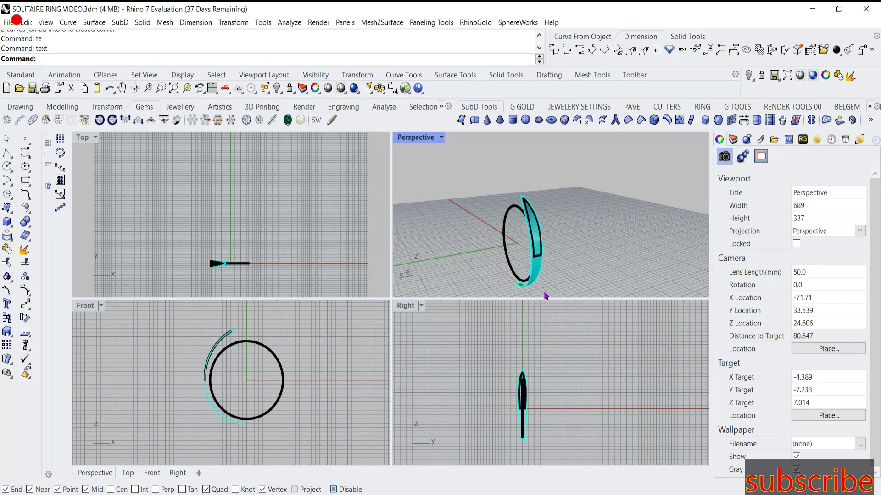
scroll(545, 296, up, 4)
click(537, 257)
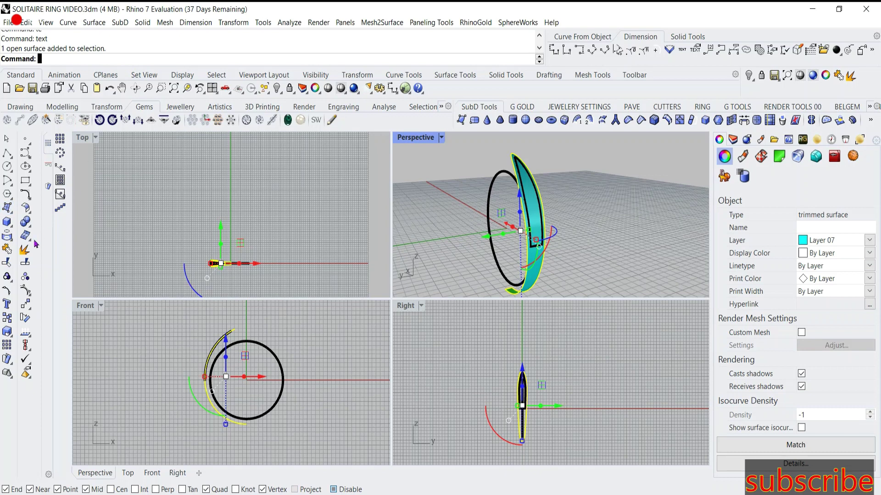
click(25, 263)
scroll(540, 252, up, 3)
scroll(541, 251, up, 2)
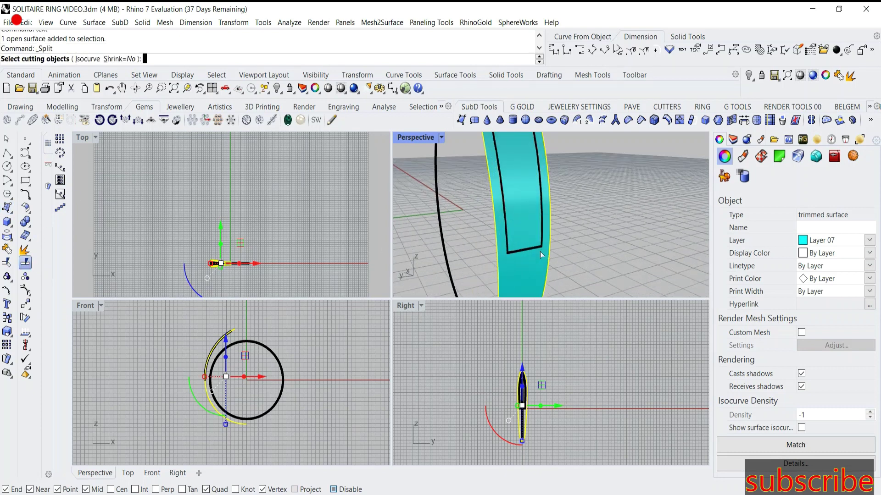
click(540, 251)
key(Return)
Hide one piece of the split band surface
scroll(546, 250, down, 5)
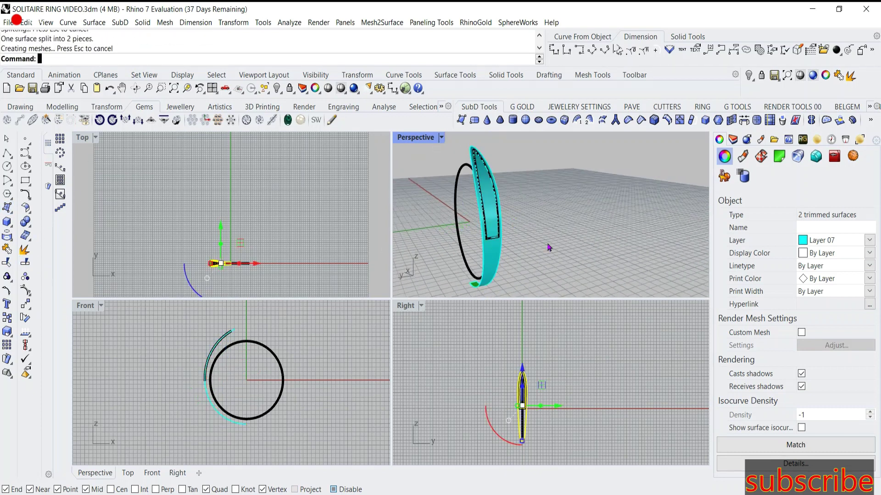
key(Escape)
scroll(504, 257, up, 1)
scroll(504, 233, up, 2)
scroll(500, 231, up, 3)
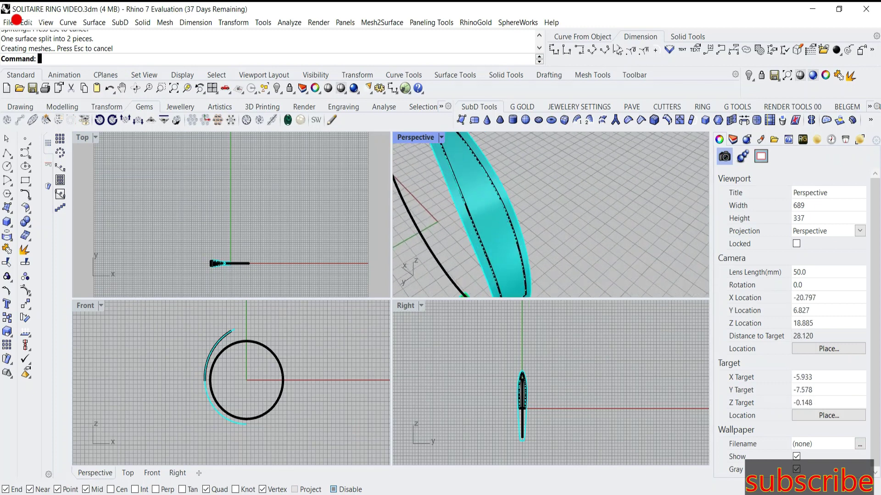
click(477, 216)
scroll(211, 348, up, 3)
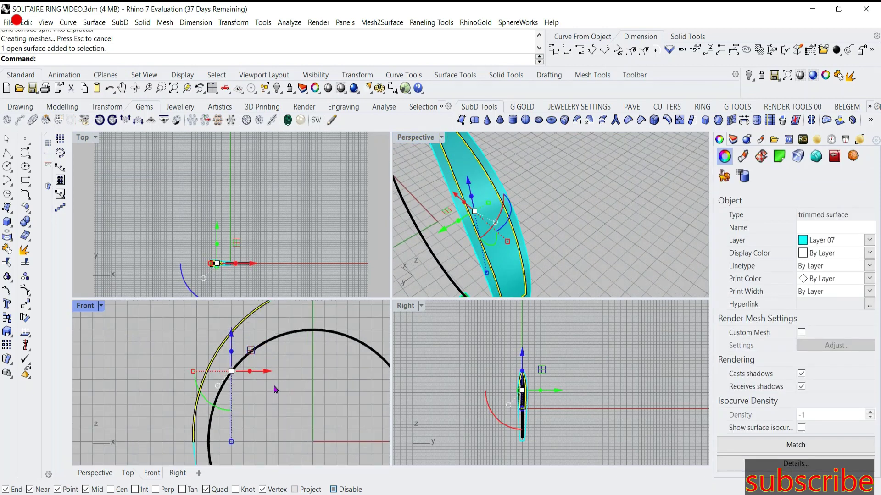
scroll(275, 387, down, 2)
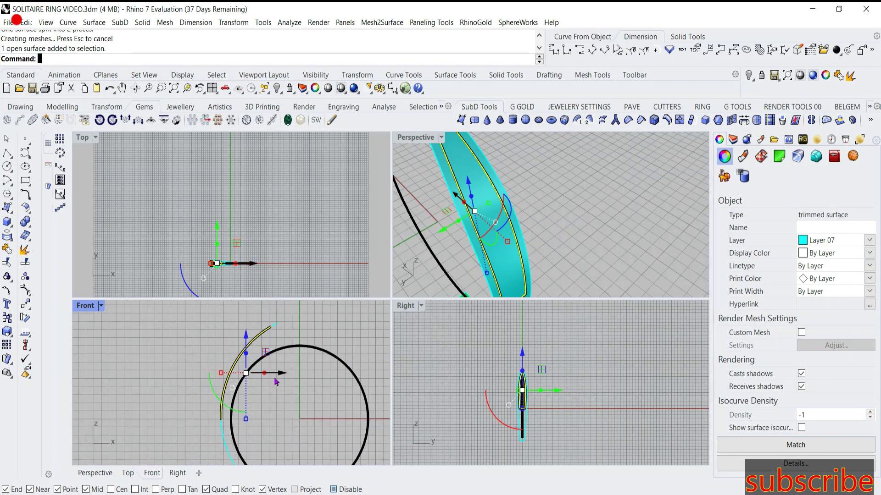
key(Escape)
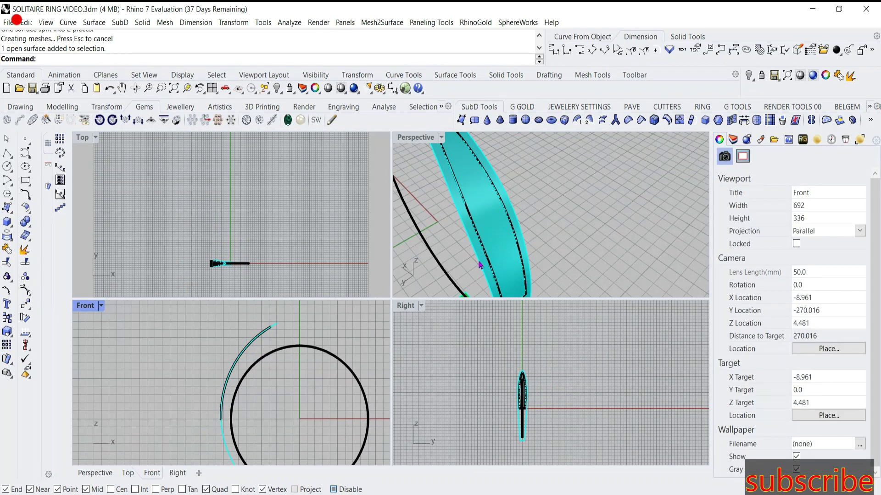
click(480, 265)
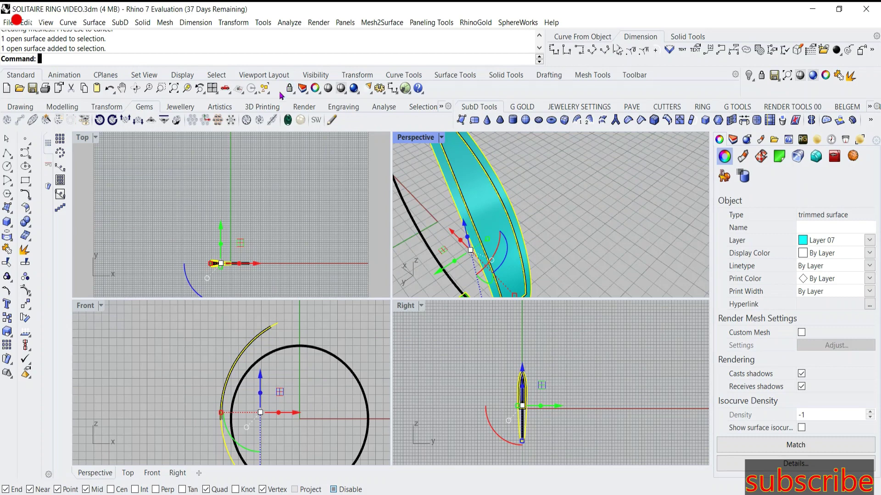
click(279, 90)
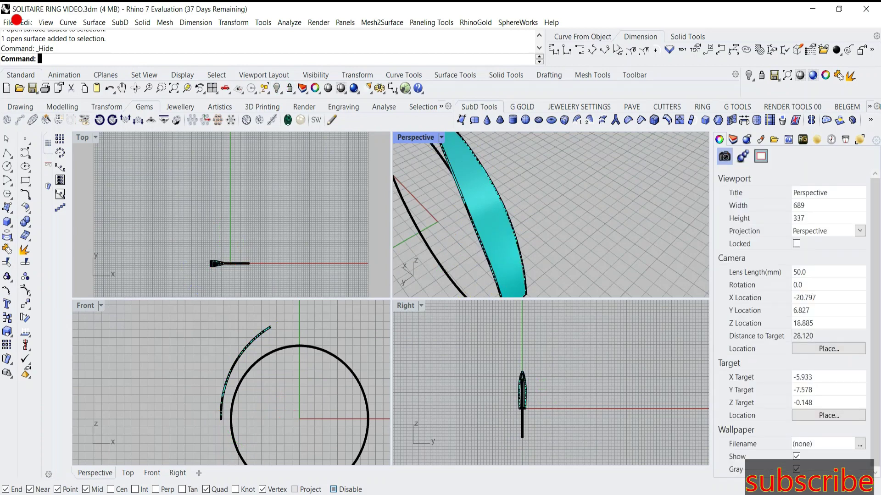
Turn Layer 05 back on and select the cyan trimmed surface
click(247, 493)
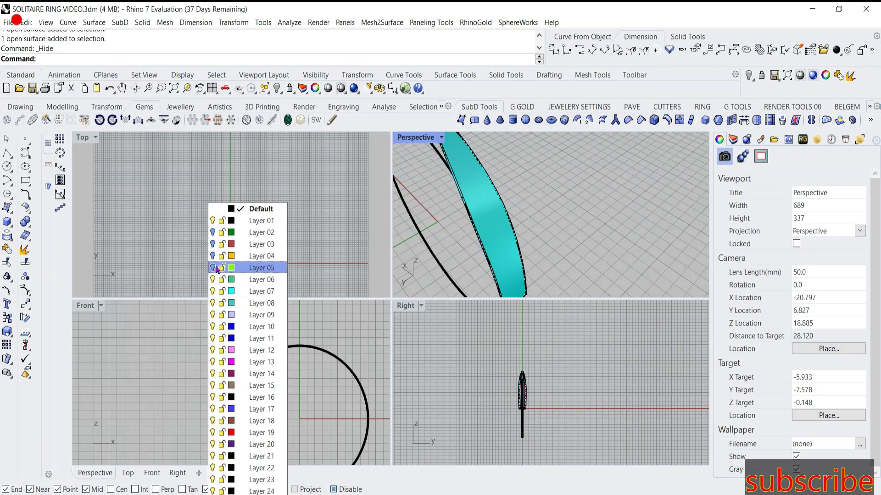
click(214, 267)
click(147, 350)
click(494, 218)
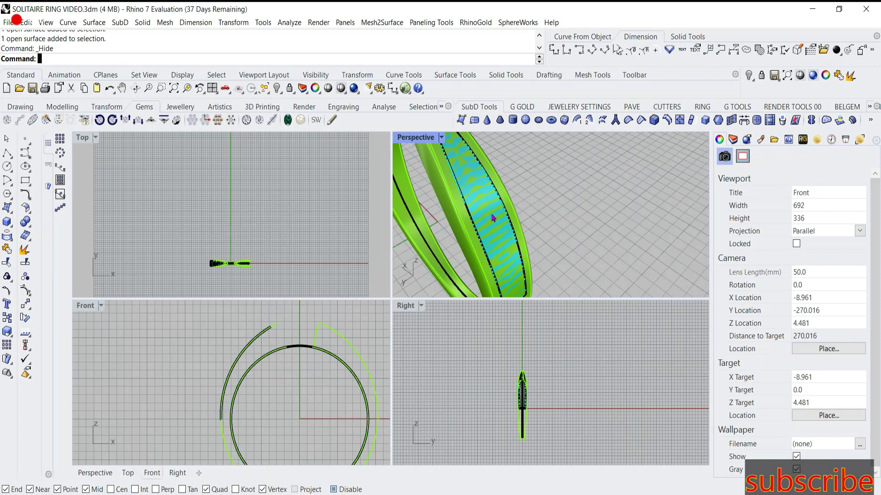
click(533, 244)
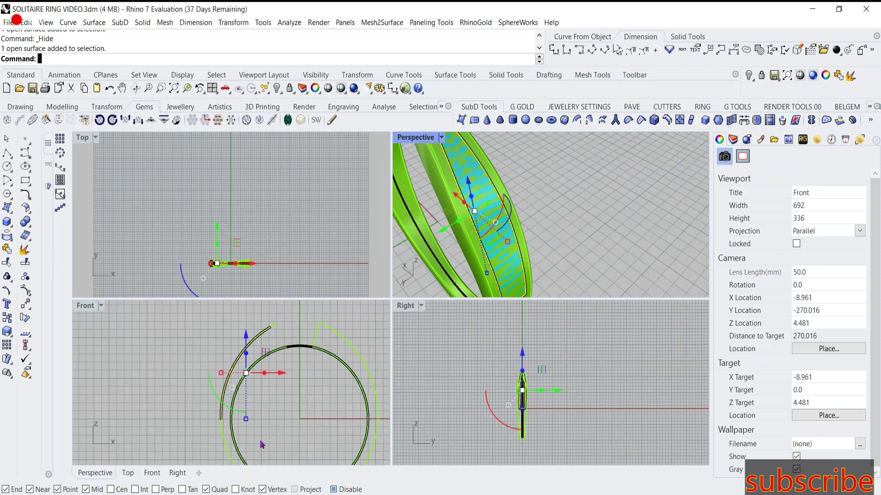
text(os)
Offset the cyan band surface 0.5 to both sides into a closed solid
key(Return)
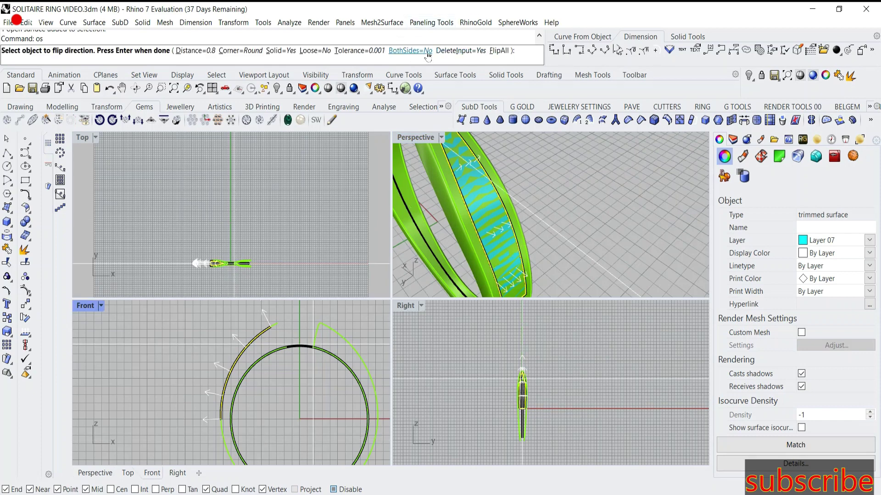
click(422, 51)
text(0.)
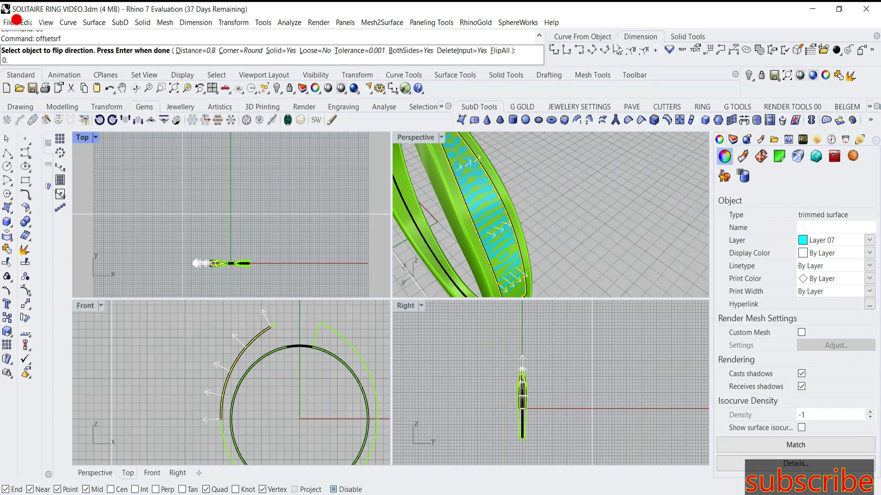
text(5)
key(Return)
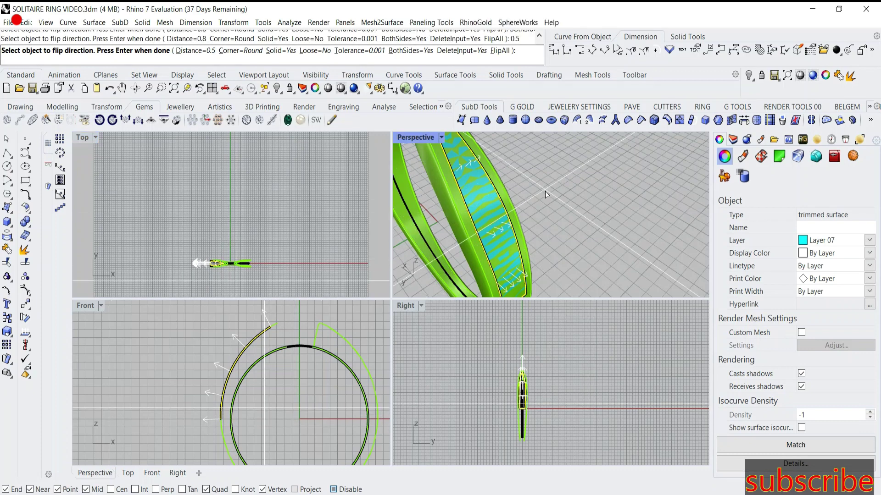
key(Return)
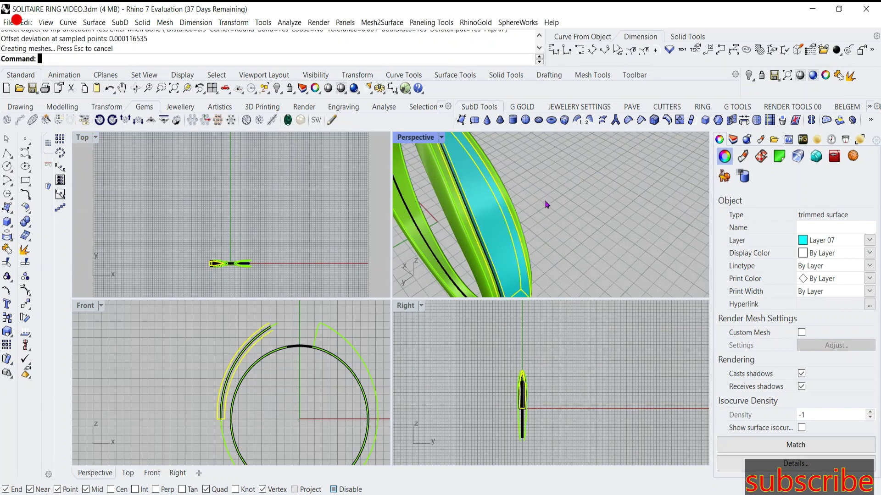
Select the green ring, attempt a Boolean difference, then select the cyan offset solid
mouse_move(545, 191)
right_down()
mouse_move(518, 218)
mouse_move(523, 257)
right_up()
click(491, 271)
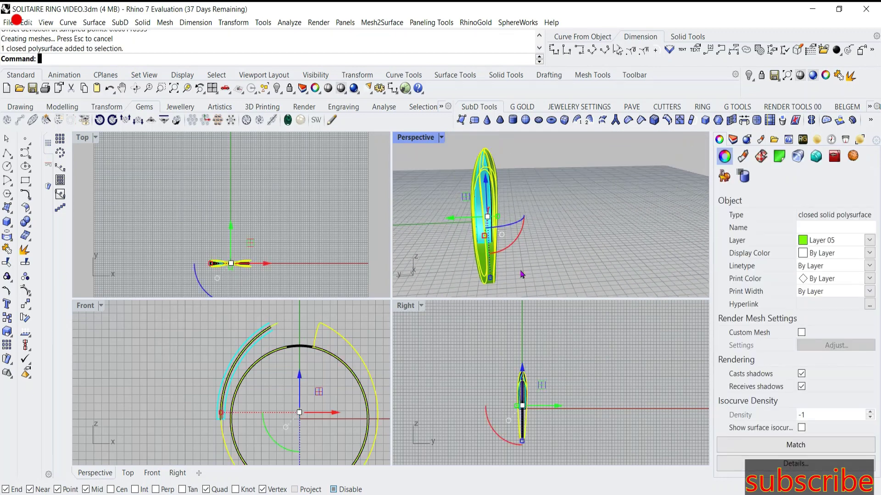
text(bd)
key(Return)
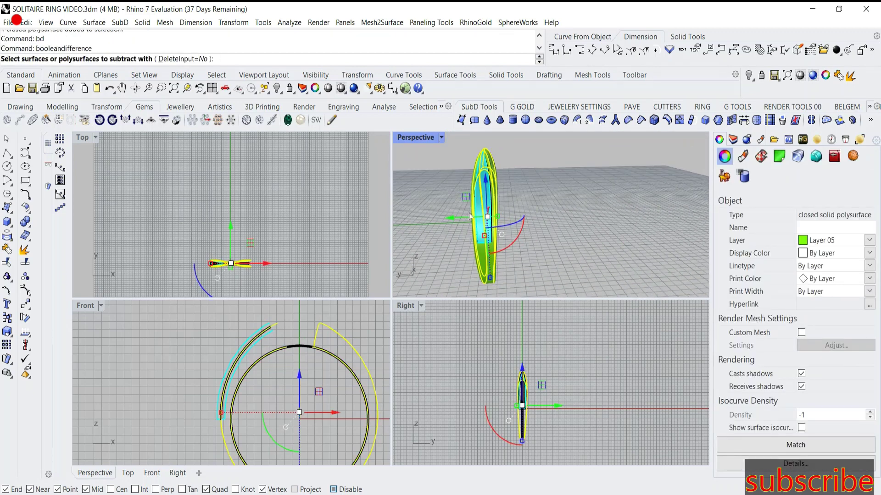
key(Return)
right_drag(470, 216, 519, 229)
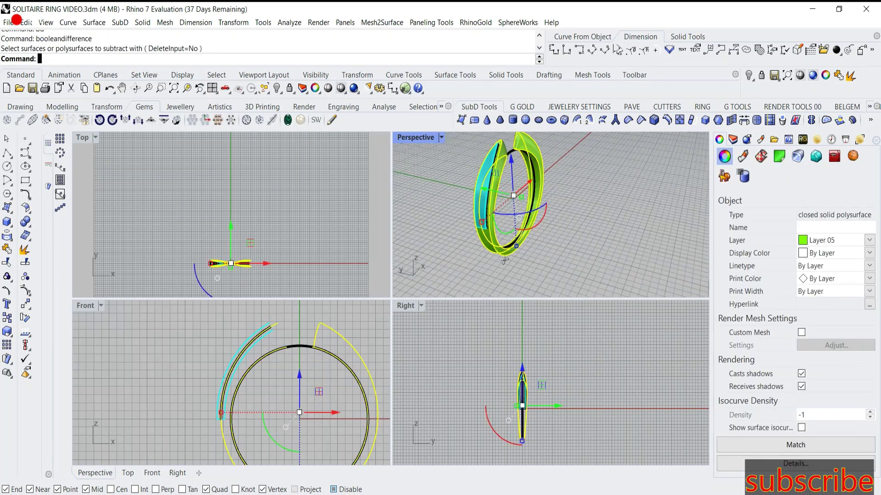
click(441, 243)
right_drag(441, 243, 477, 236)
scroll(487, 234, up, 5)
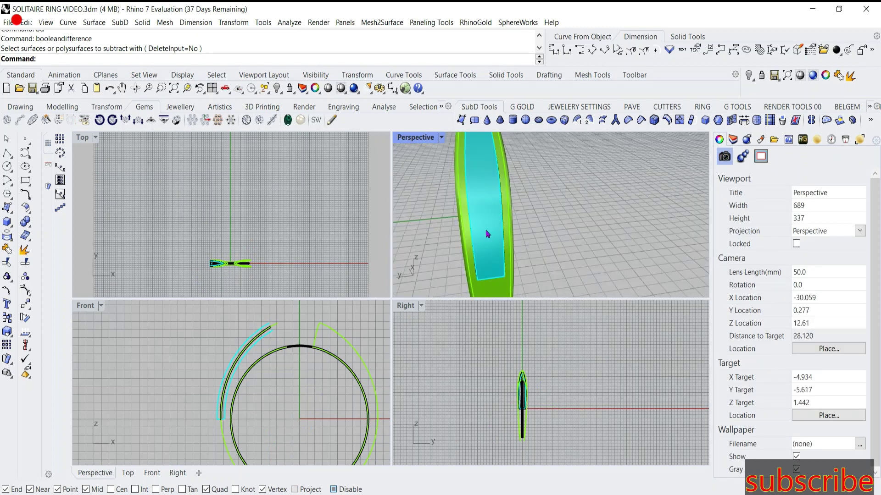
click(487, 234)
scroll(267, 396, down, 3)
text(M)
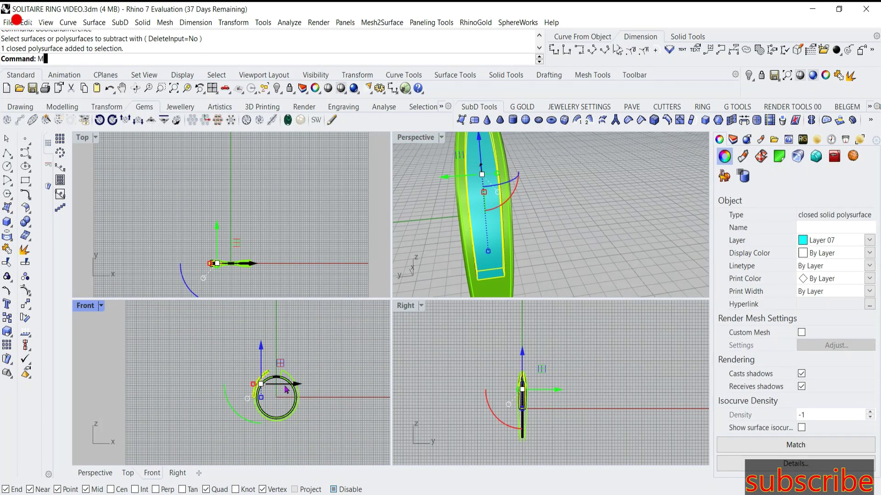
Mirror the cyan offset solid across a plane starting at the origin
text(irror)
key(Return)
text(0)
key(Return)
click(282, 351)
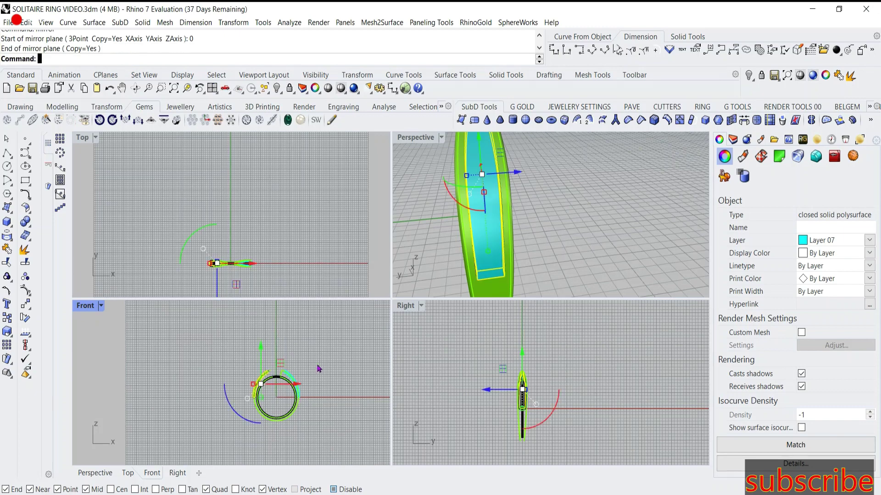
scroll(504, 211, down, 5)
Boolean-subtract both cyan solids from the green ring with BD
click(515, 206)
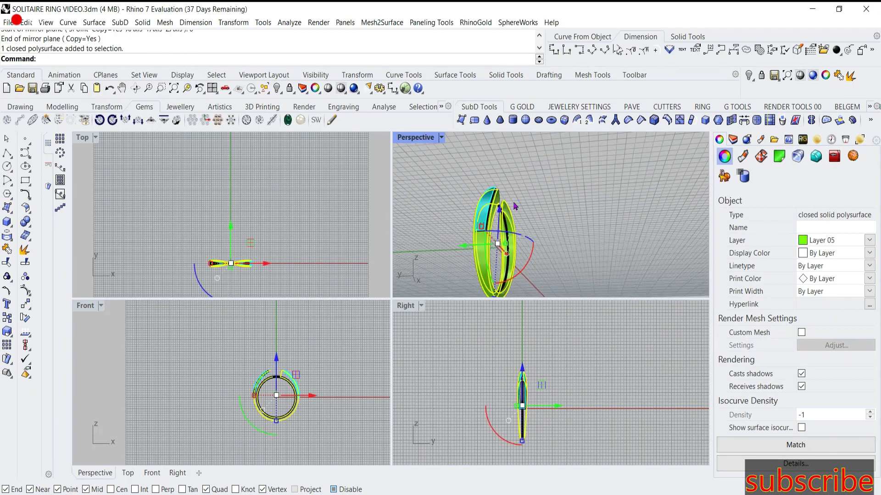
text(bd)
key(Return)
scroll(504, 207, up, 3)
scroll(493, 209, up, 3)
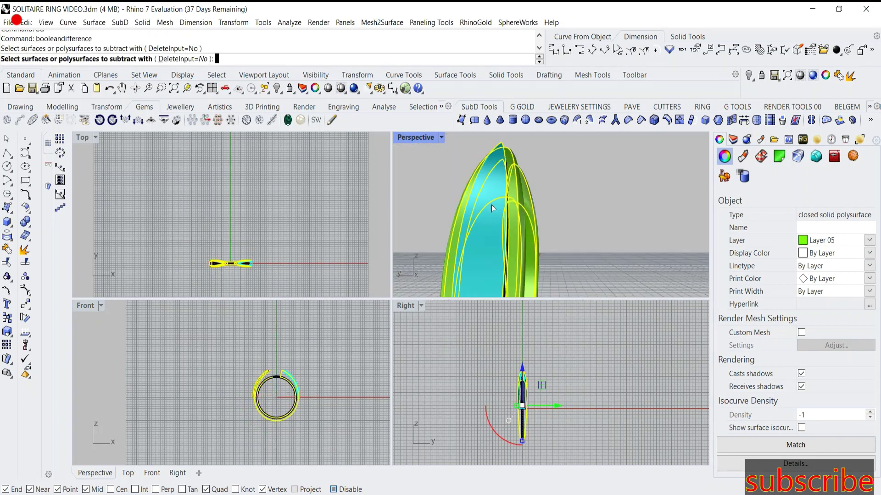
click(493, 208)
scroll(493, 209, down, 5)
right_drag(492, 209, 447, 213)
scroll(512, 249, up, 4)
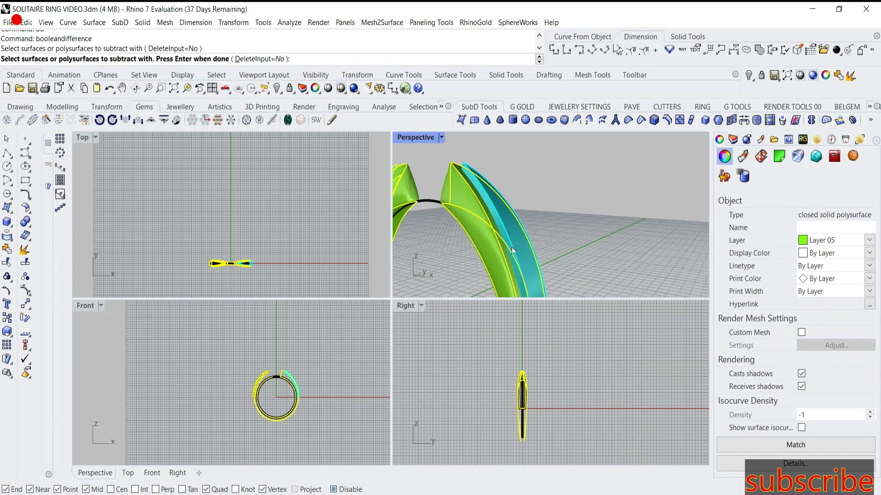
click(511, 247)
key(Return)
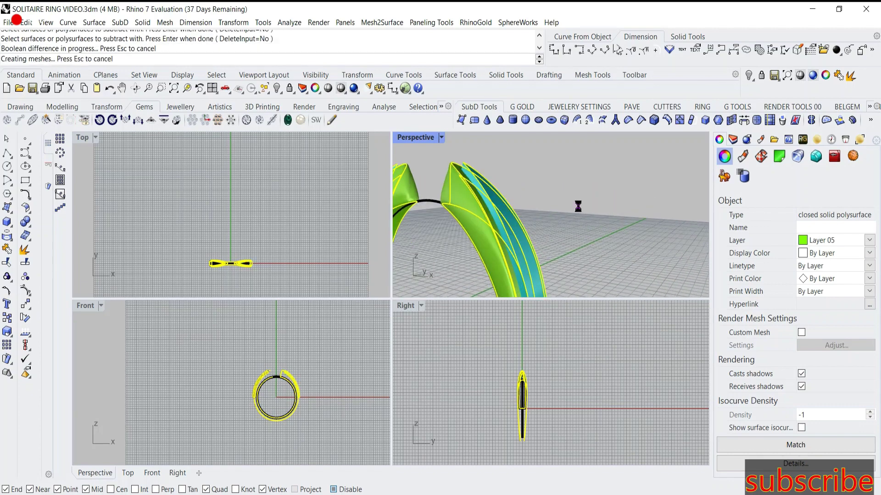
Select the left and right ring halves and group them together
right_drag(578, 207, 472, 227)
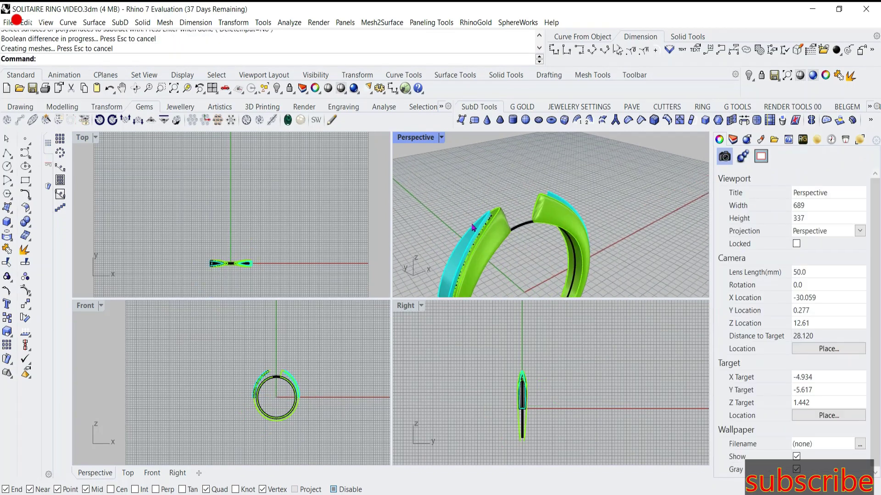
scroll(473, 227, up, 3)
click(477, 230)
right_drag(478, 229, 549, 224)
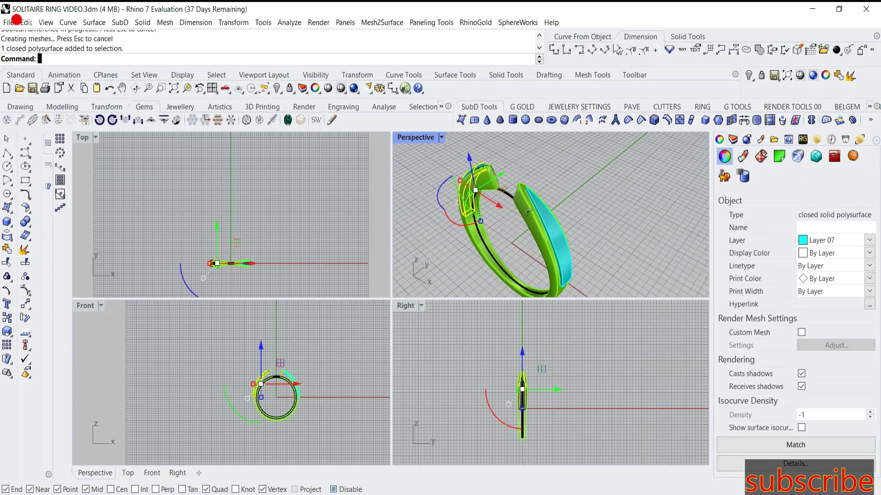
click(549, 224)
scroll(549, 224, down, 3)
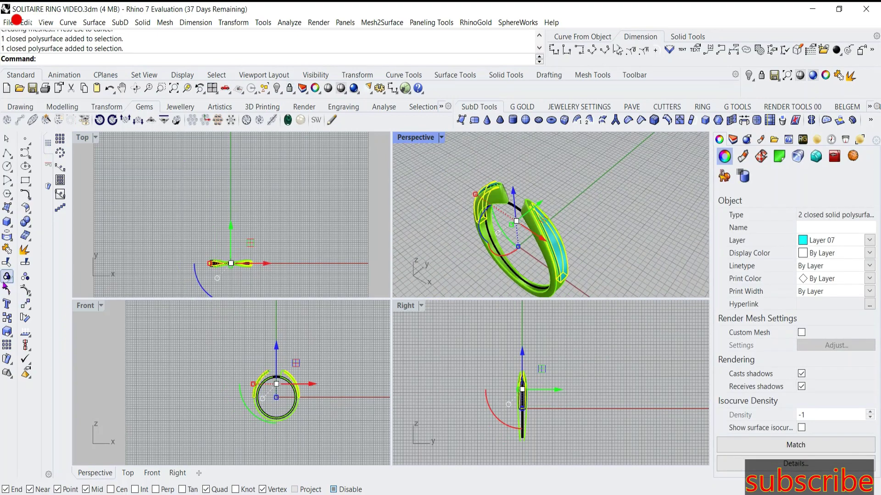
click(7, 277)
Hide the selected objects, then use SelCrv to hide all curves but one
click(276, 88)
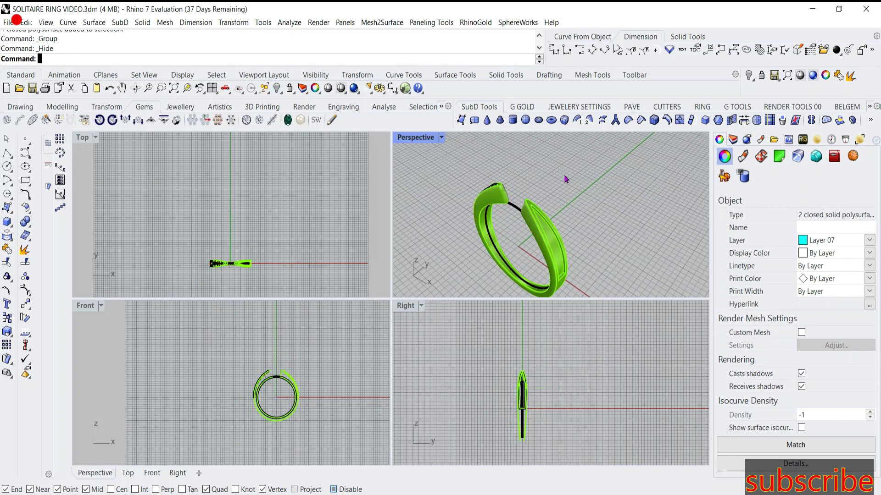
right_drag(565, 178, 573, 232)
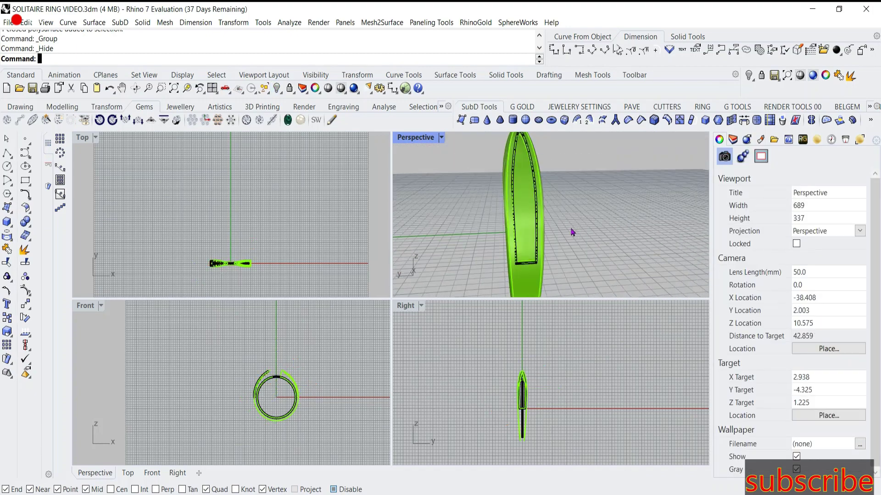
scroll(503, 222, down, 3)
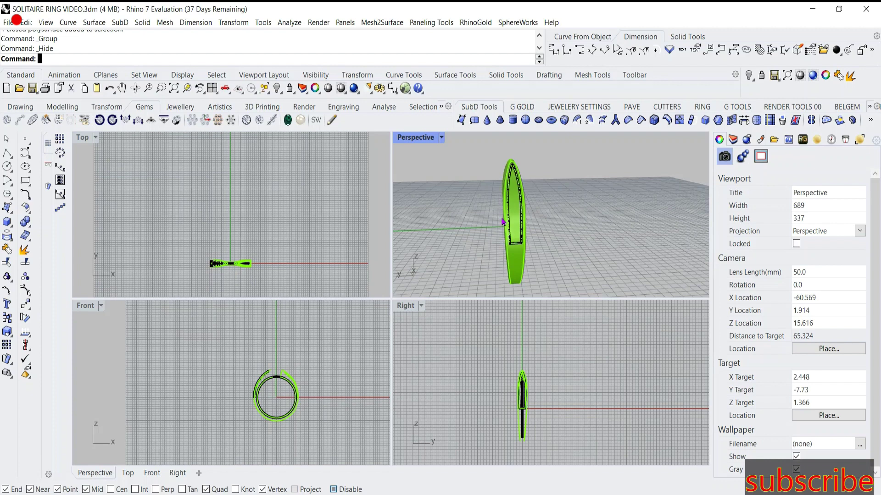
text(SelCrv)
key(Return)
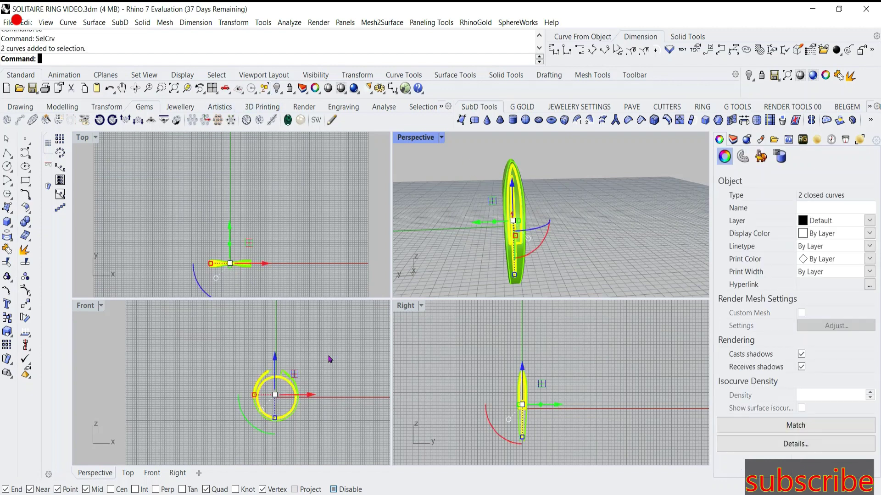
scroll(276, 381, up, 5)
scroll(277, 388, up, 4)
ctrl+click(282, 393)
scroll(281, 392, down, 5)
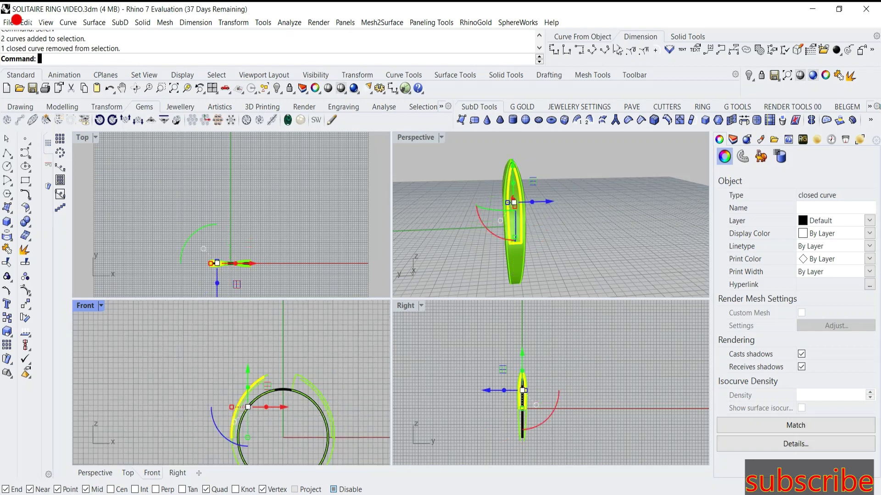
click(277, 89)
Orbit and zoom the Perspective view to inspect the channels cut into the ring
right_drag(603, 157, 505, 243)
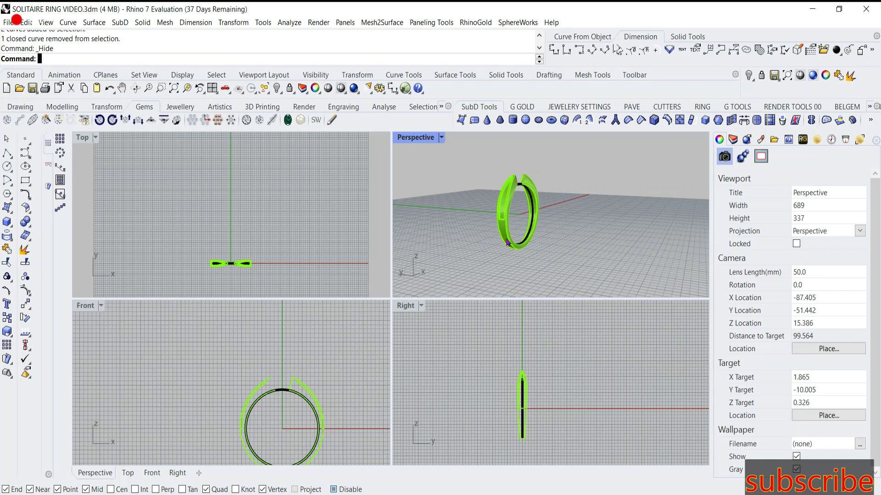
right_drag(507, 242, 579, 257)
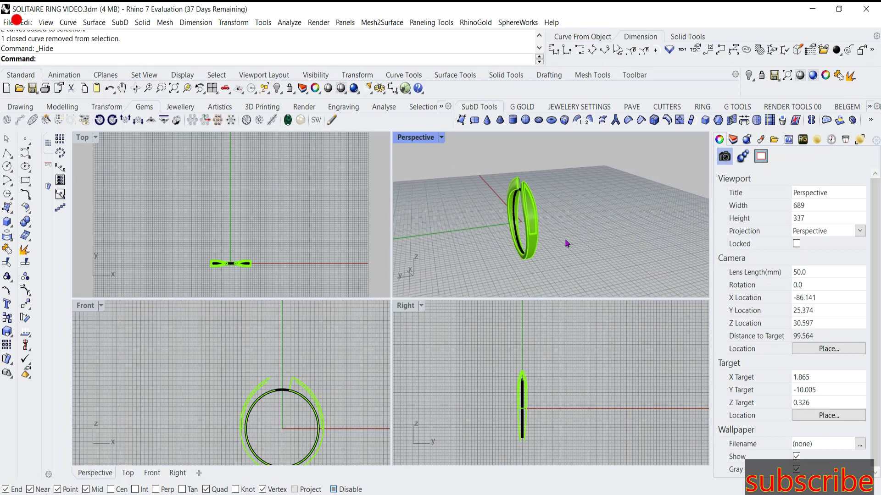
scroll(531, 235, up, 5)
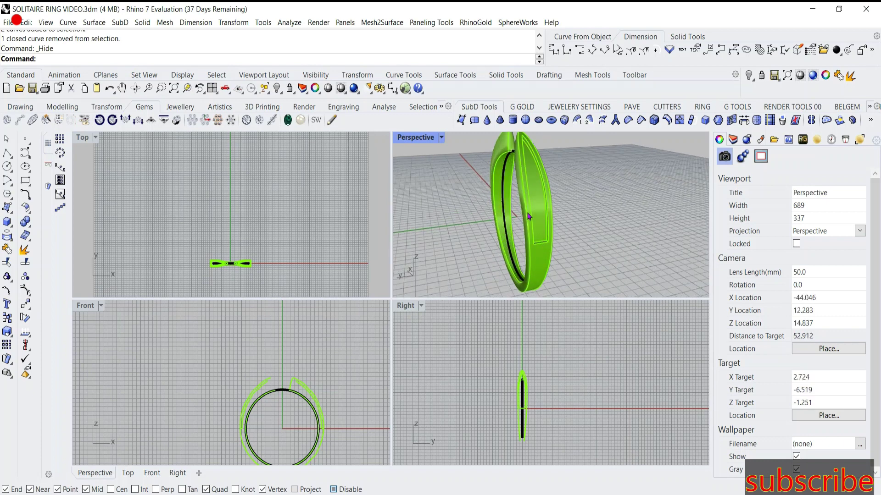
right_drag(529, 217, 537, 238)
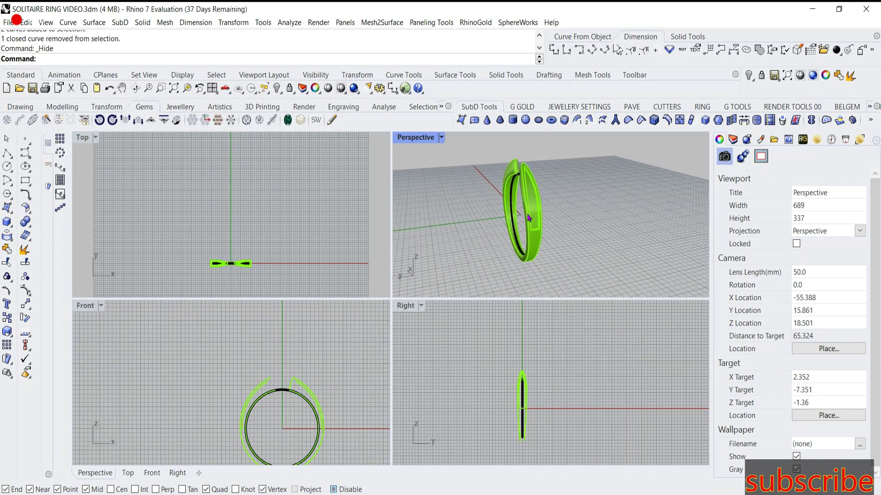
scroll(536, 239, down, 3)
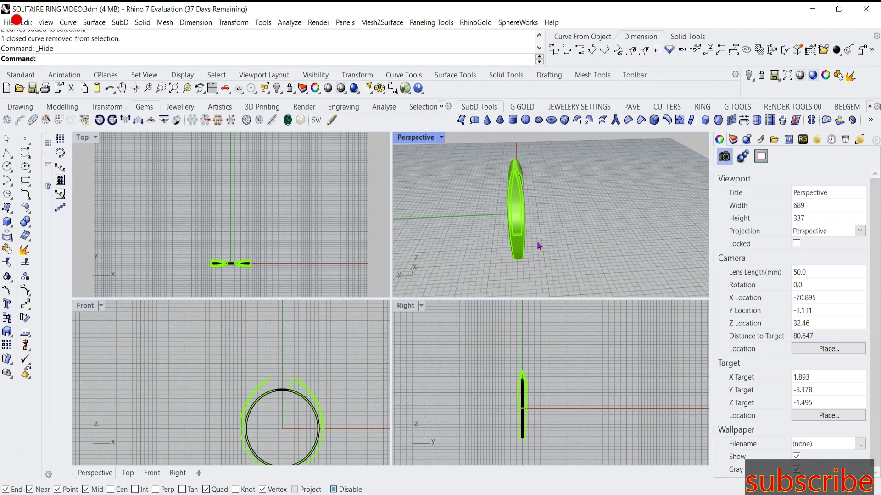
scroll(506, 240, up, 3)
scroll(507, 241, up, 3)
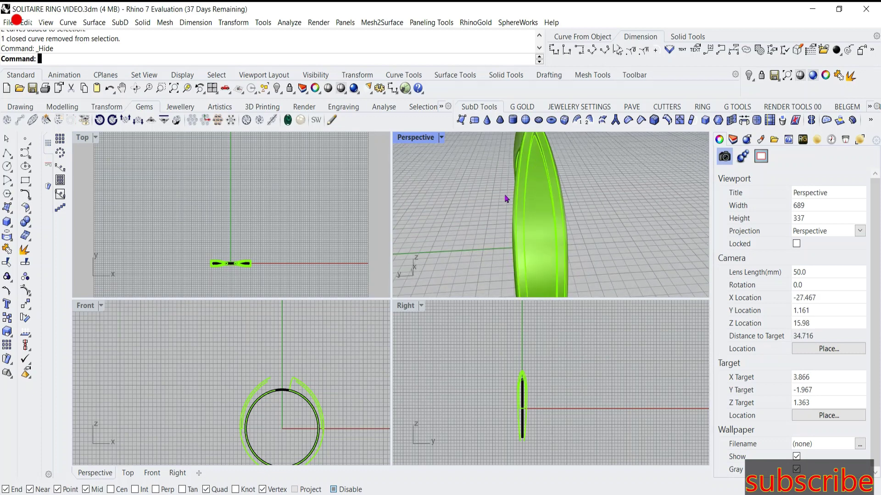
scroll(506, 198, down, 2)
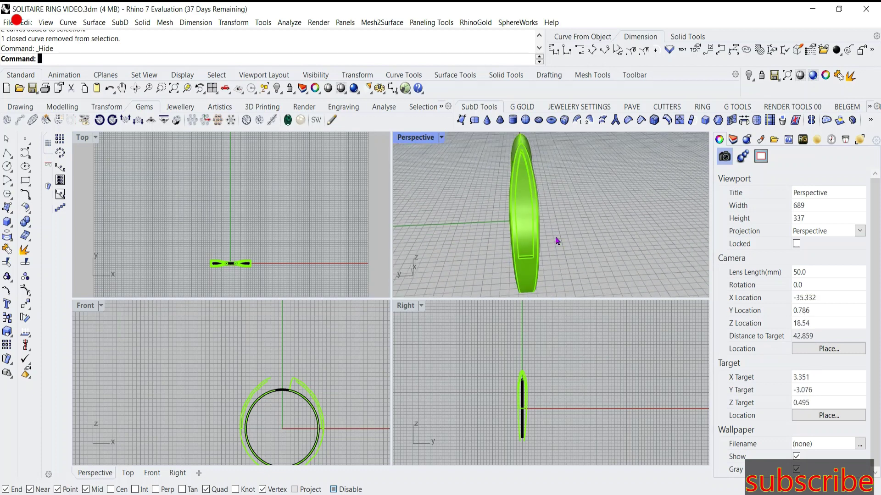
right_drag(507, 197, 556, 235)
scroll(549, 247, down, 2)
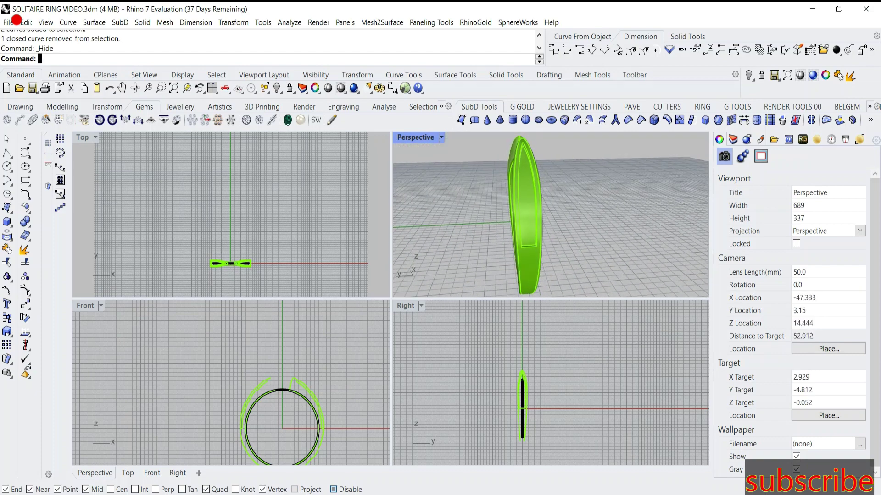
text(text)
key(Return)
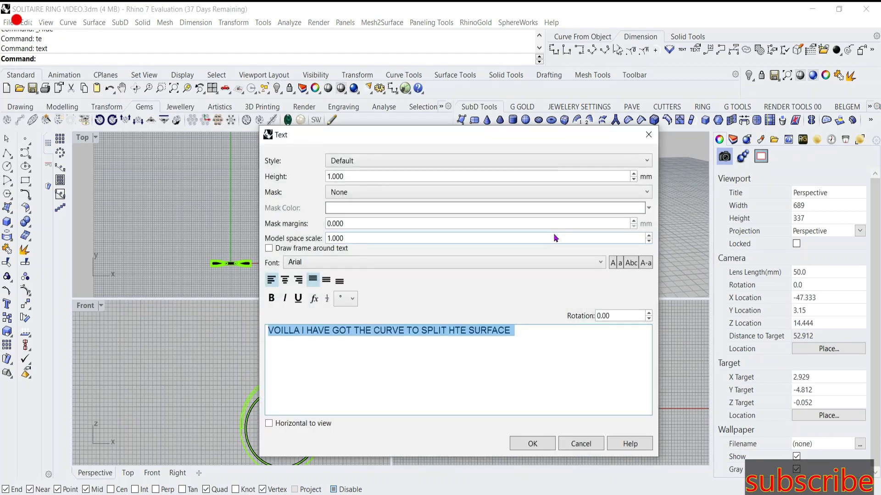
text(DAIMOND)
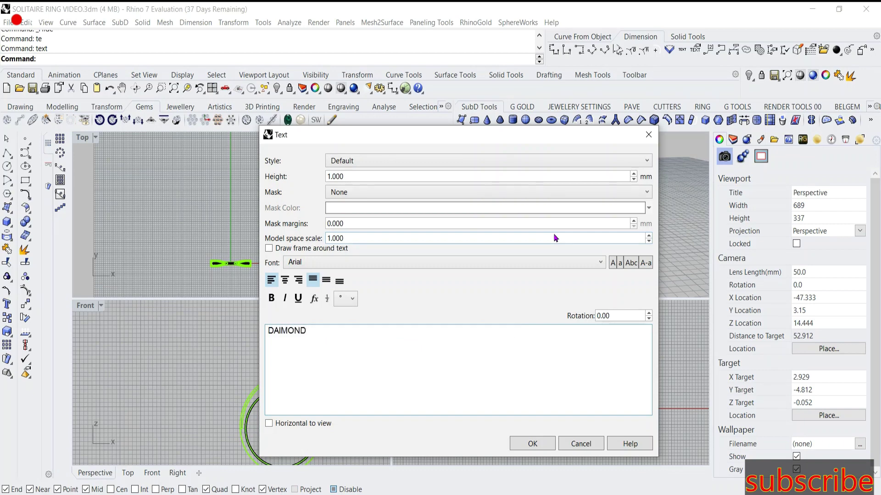
text( PLACING ON)
text( HTE SURFACE)
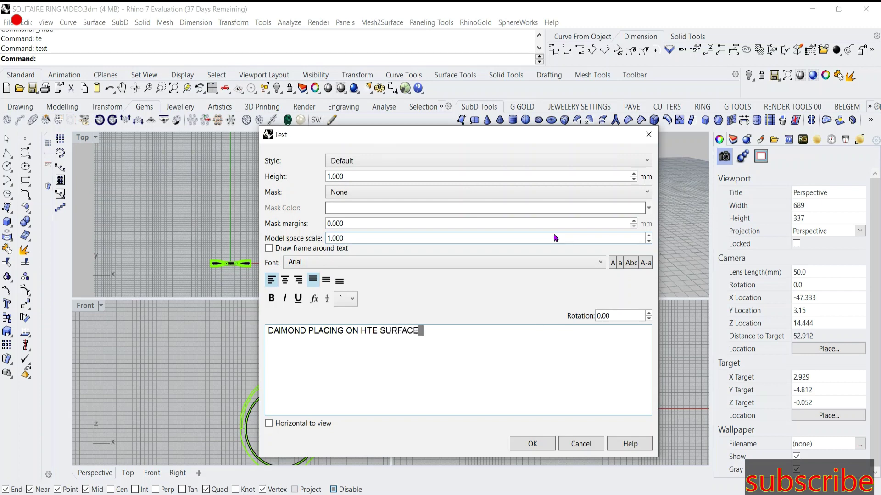
click(581, 443)
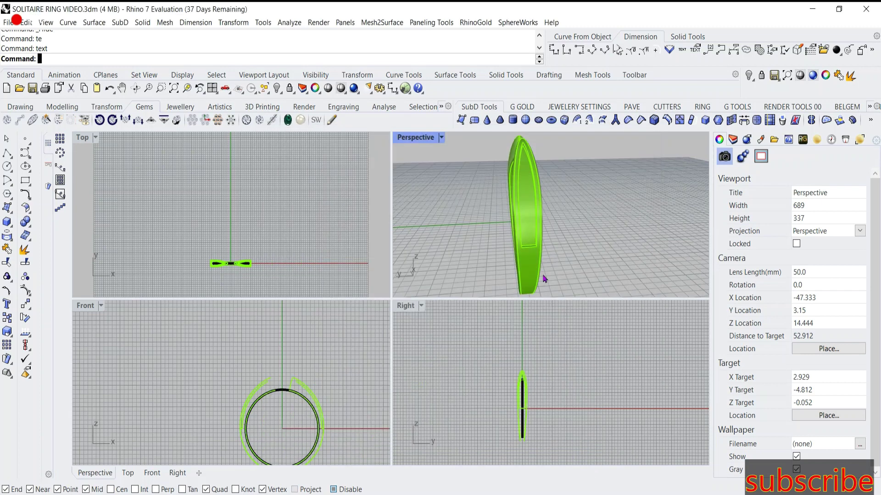
mouse_move(564, 226)
right_down()
mouse_move(510, 236)
mouse_move(541, 248)
right_up()
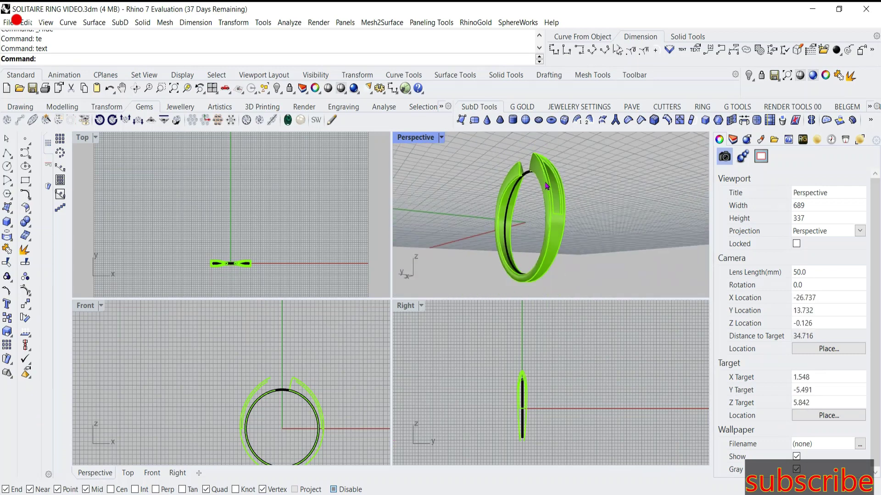
right_drag(511, 220, 495, 230)
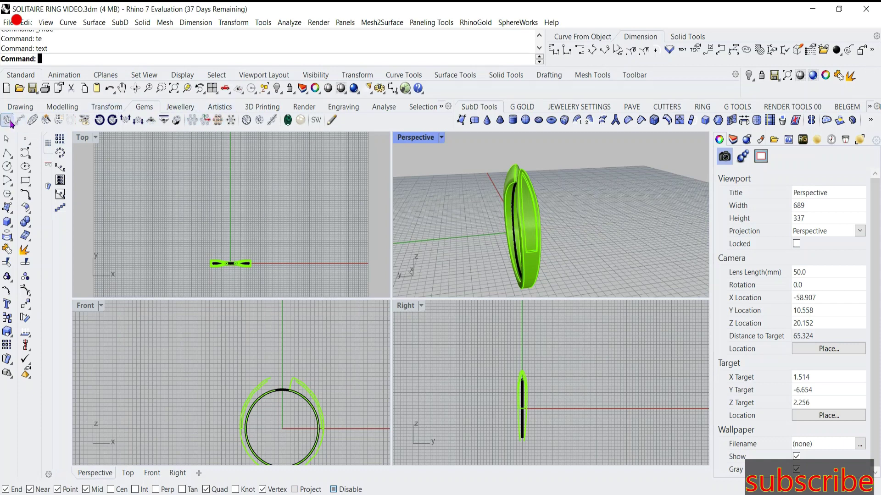
Create a Gem Studio brilliant diamond with diameter 1.00 and place it at the origin
click(7, 120)
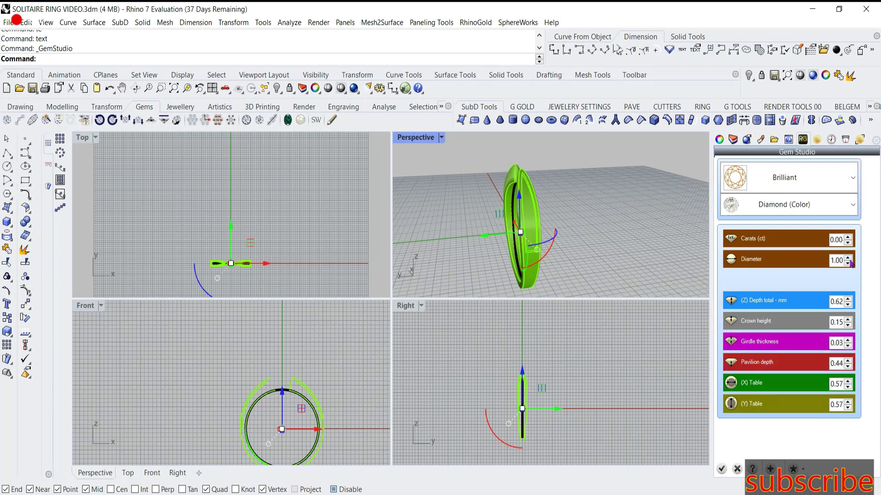
click(850, 263)
scroll(541, 232, up, 5)
scroll(303, 440, up, 5)
scroll(303, 440, down, 2)
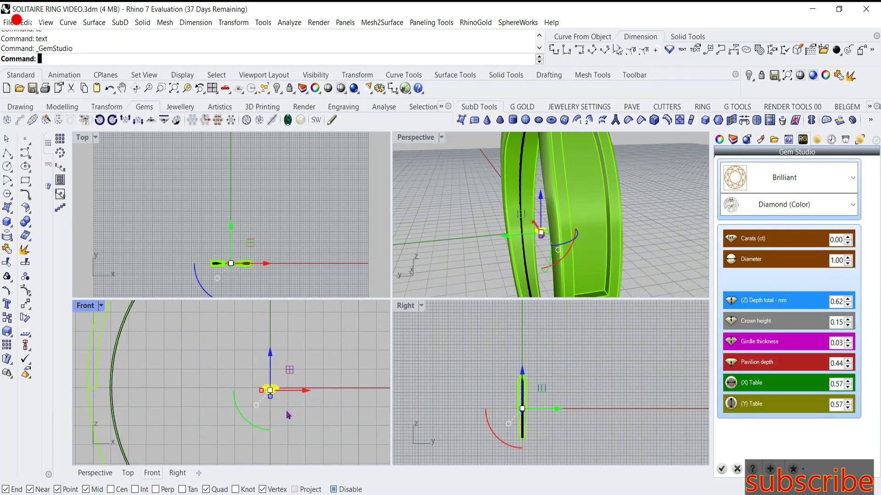
scroll(302, 440, down, 3)
click(724, 471)
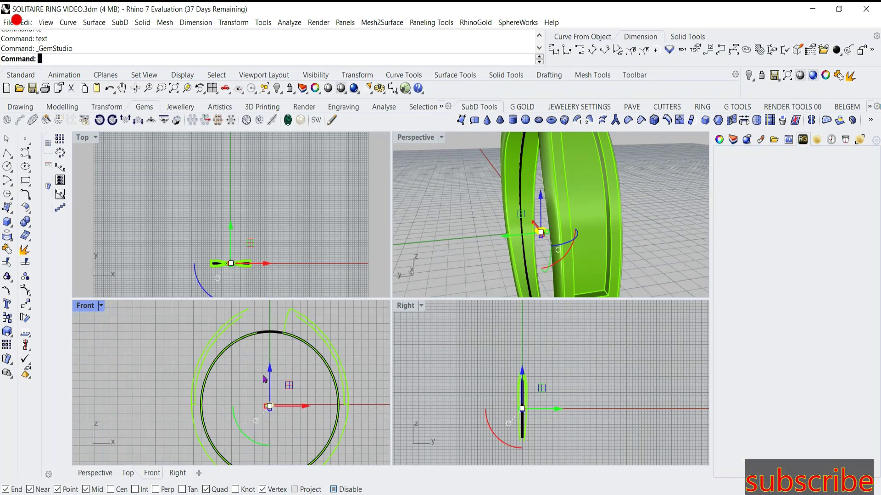
scroll(574, 224, down, 5)
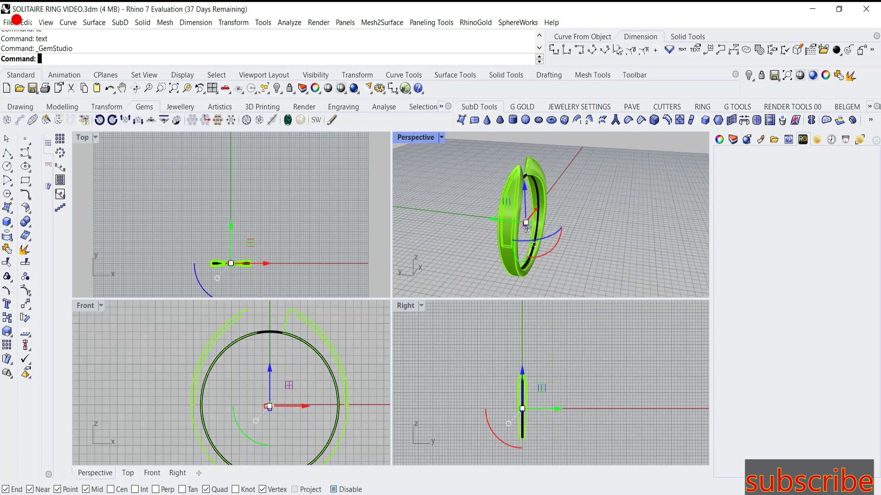
scroll(528, 228, up, 2)
scroll(528, 229, up, 3)
scroll(527, 228, up, 2)
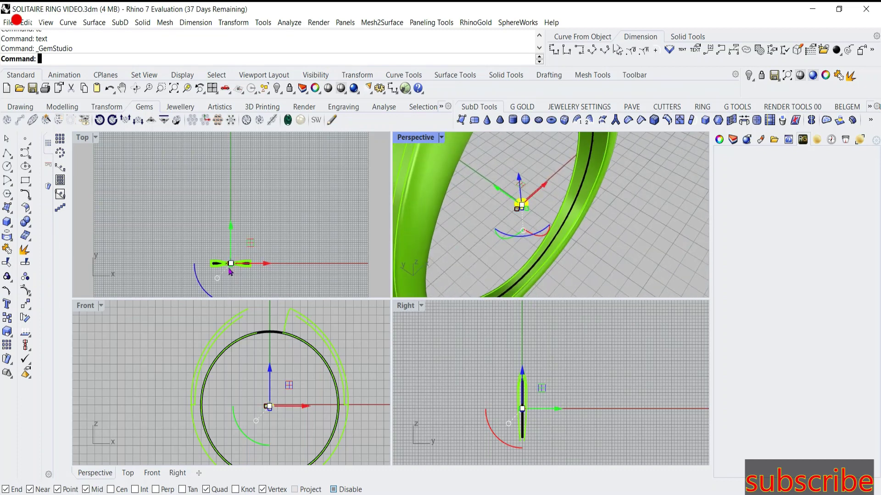
scroll(252, 236, up, 3)
scroll(255, 238, up, 2)
scroll(255, 238, up, 1)
scroll(255, 237, down, 1)
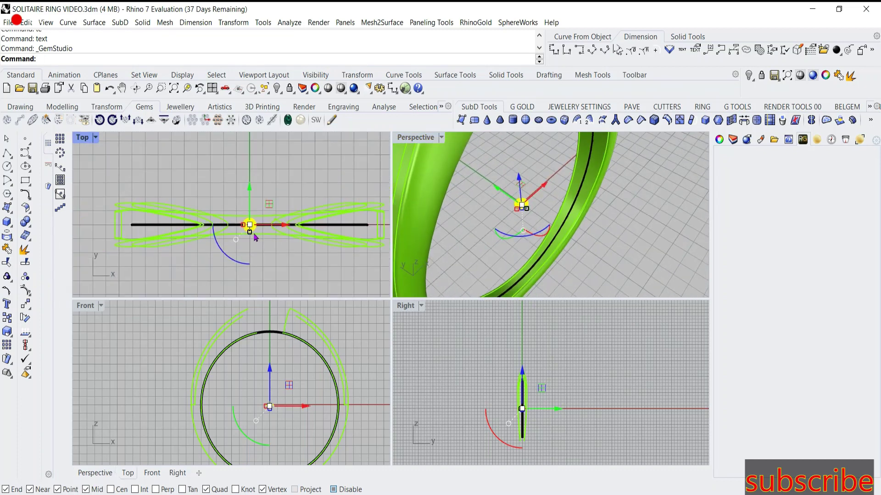
Extract isocurves from the ring surface, ending with one along the band's channel
mouse_move(518, 211)
right_down()
mouse_move(513, 215)
mouse_move(544, 190)
right_up()
text(ei)
key(Return)
click(501, 192)
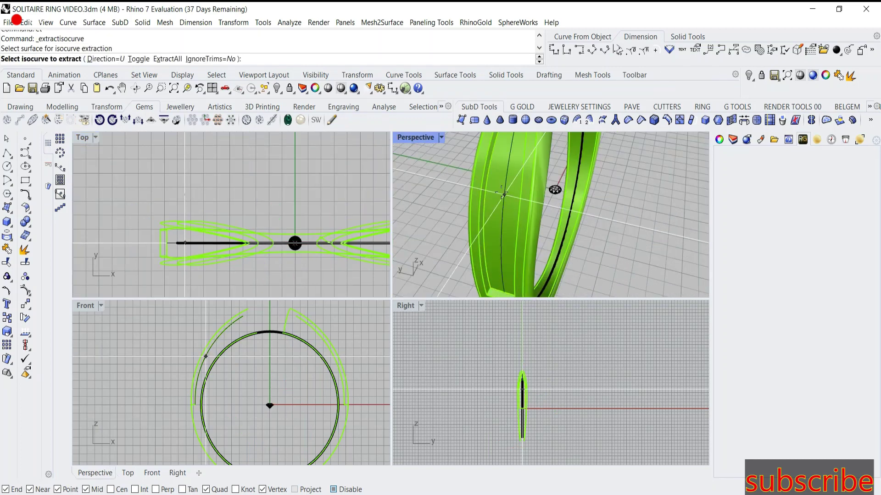
click(138, 59)
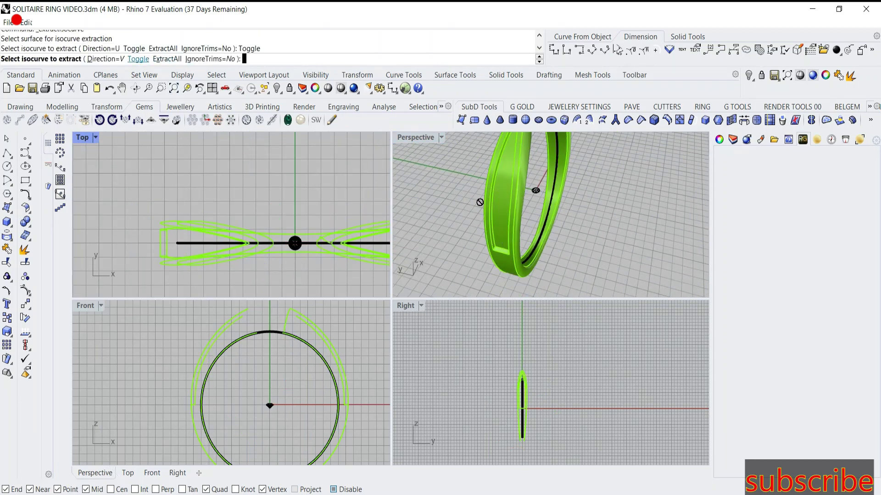
click(504, 205)
key(Return)
key(Return)
scroll(541, 202, up, 3)
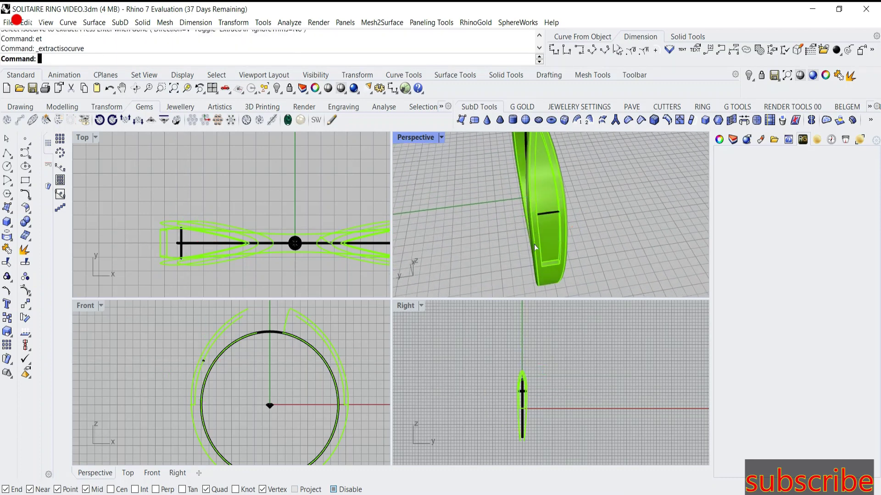
scroll(550, 206, up, 3)
click(557, 209)
right_drag(557, 209, 537, 207)
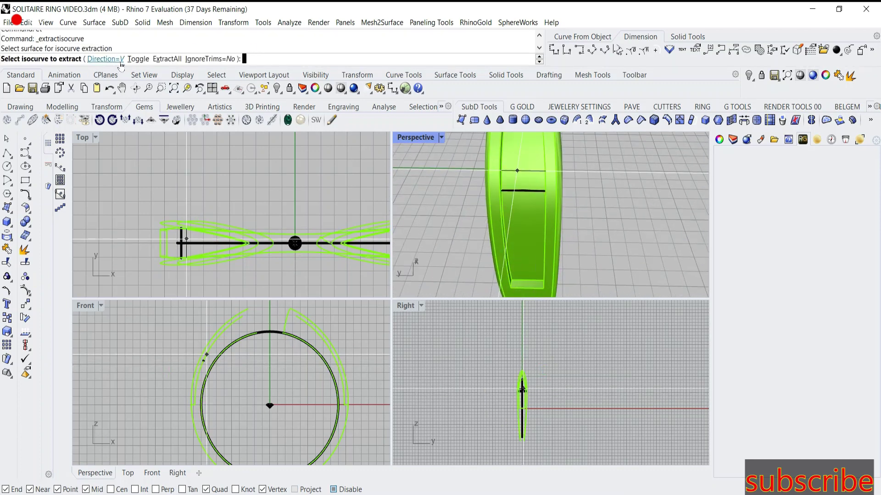
click(138, 59)
click(523, 206)
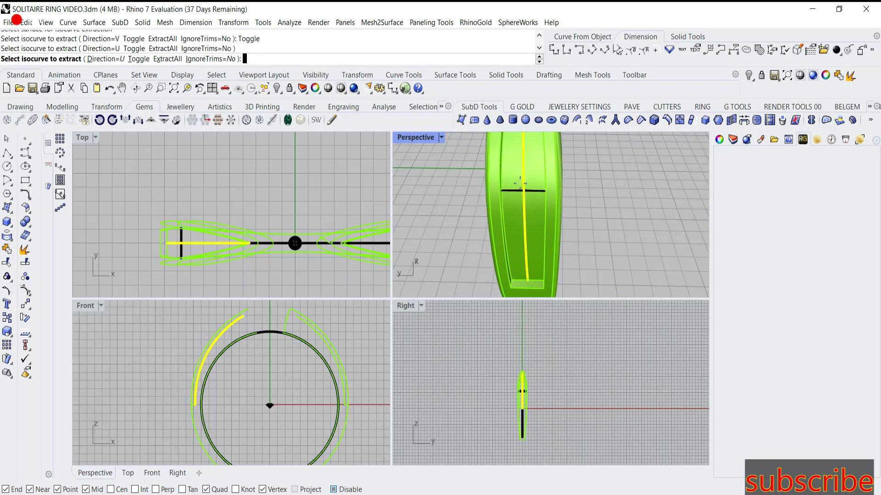
key(Return)
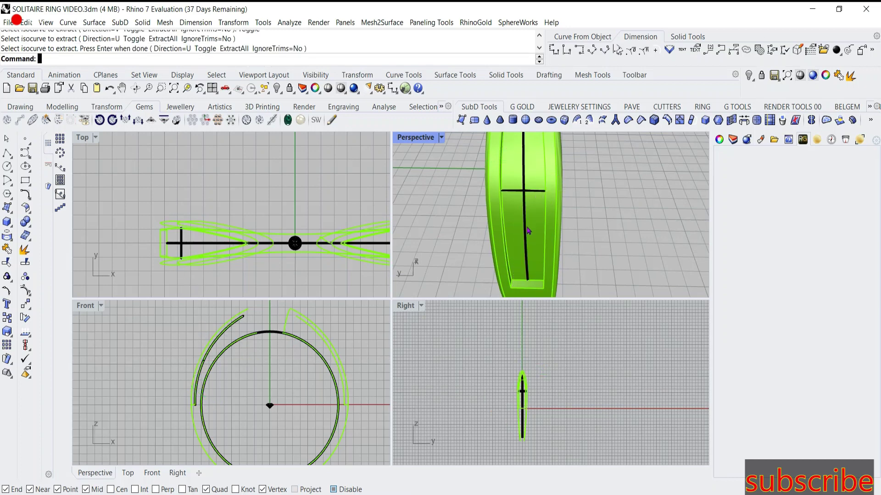
Measure the channel isocurve with Length at 13.255 mm and copy the value
click(528, 231)
right_drag(472, 230, 486, 221)
scroll(234, 248, down, 2)
scroll(234, 248, down, 3)
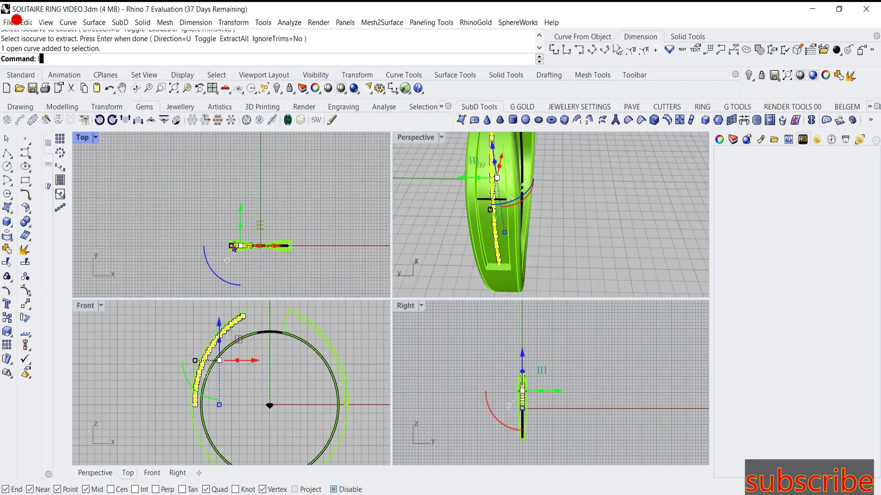
text(length)
key(Return)
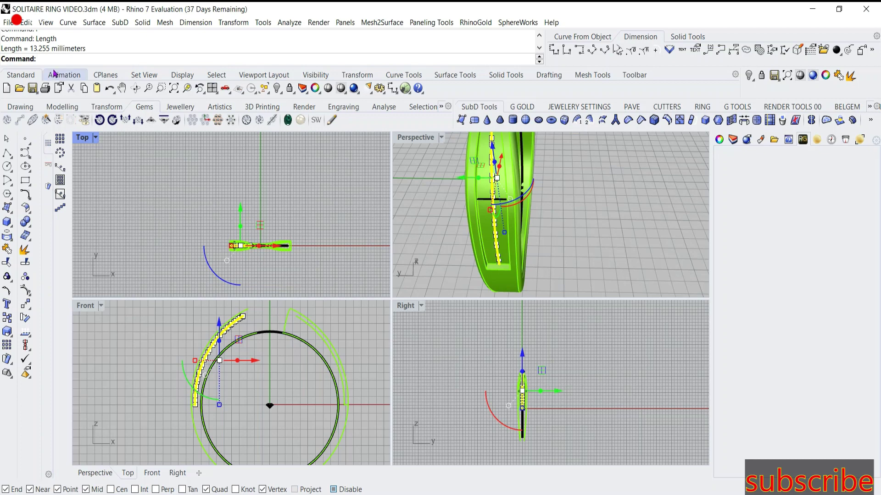
mouse_move(2, 49)
mouse_down()
mouse_move(56, 50)
mouse_move(31, 41)
mouse_up()
click(48, 41)
click(50, 52)
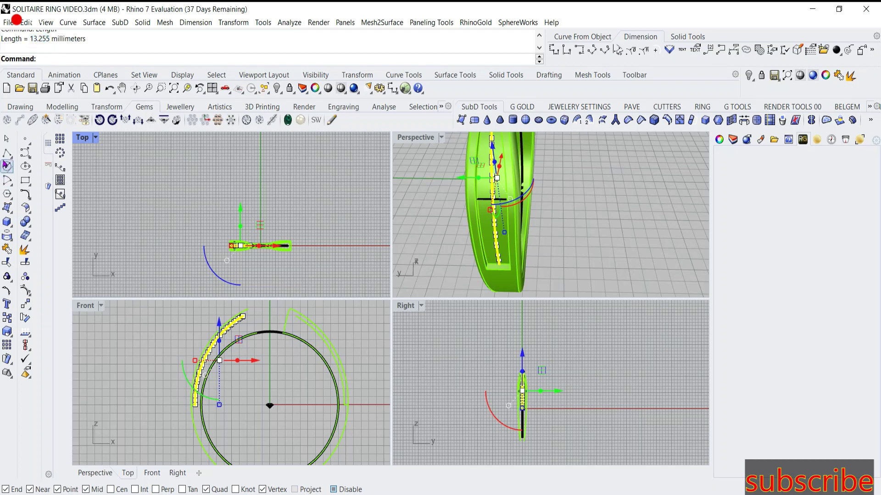
Draw a straight 13.255 mm line to the left of the ring
click(7, 153)
click(209, 188)
text(13.255)
key(Return)
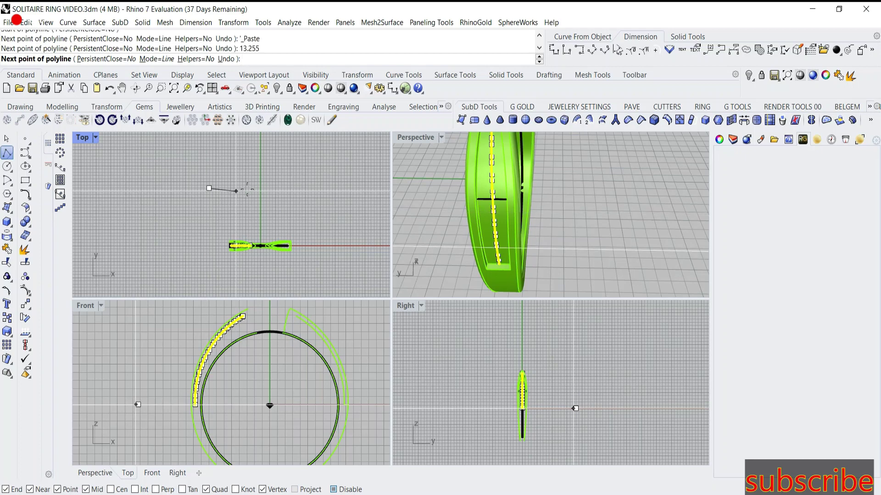
click(262, 198)
key(Return)
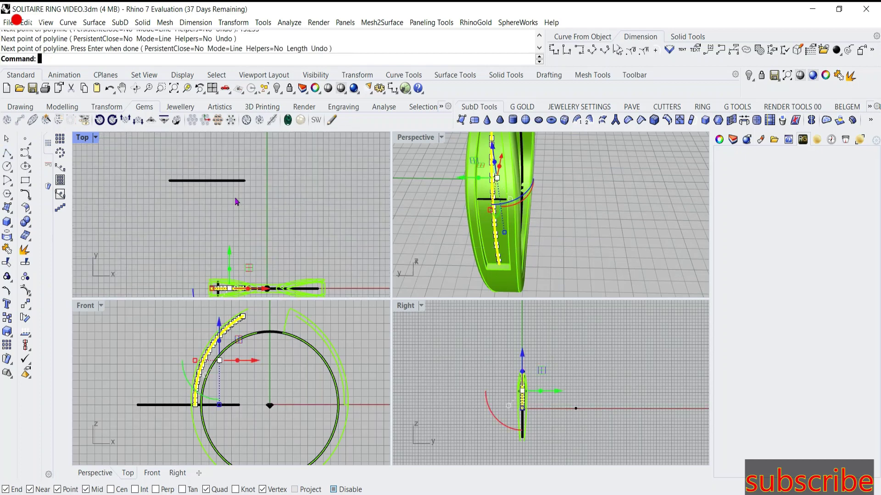
right_drag(283, 254, 302, 270)
scroll(302, 269, up, 3)
scroll(299, 272, up, 2)
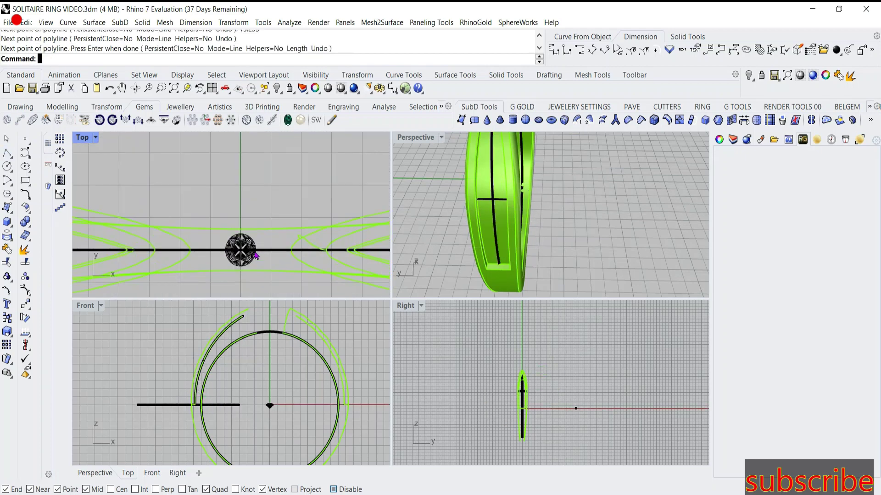
Select the gem and relocate its detached gumball to the gem's edge
click(297, 274)
scroll(291, 274, down, 5)
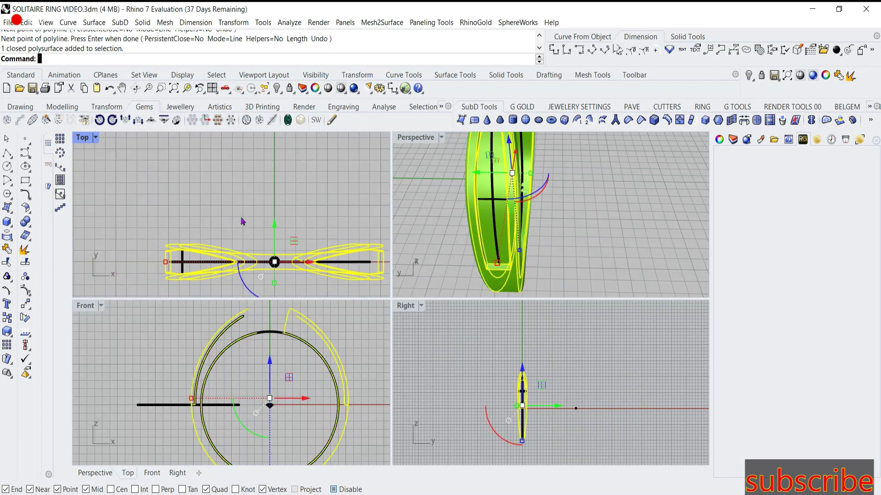
drag(257, 235, 290, 286)
key(ctrl)
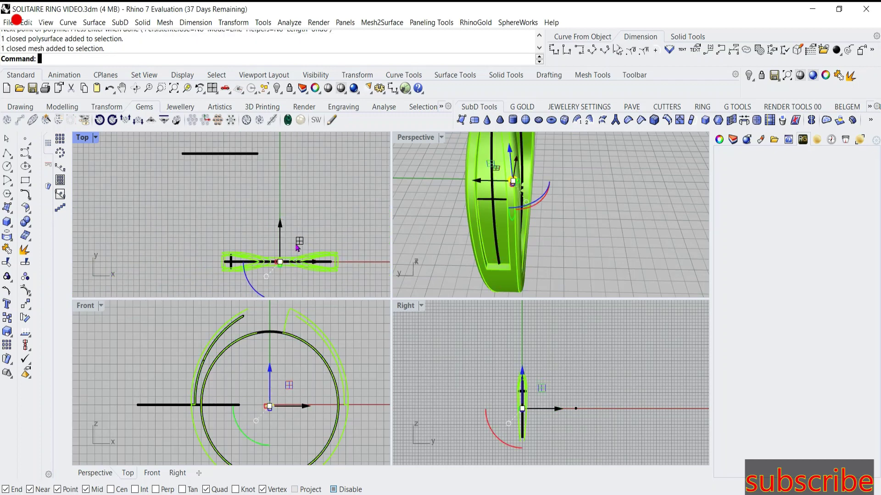
ctrl+drag(279, 262, 236, 234)
scroll(216, 193, up, 5)
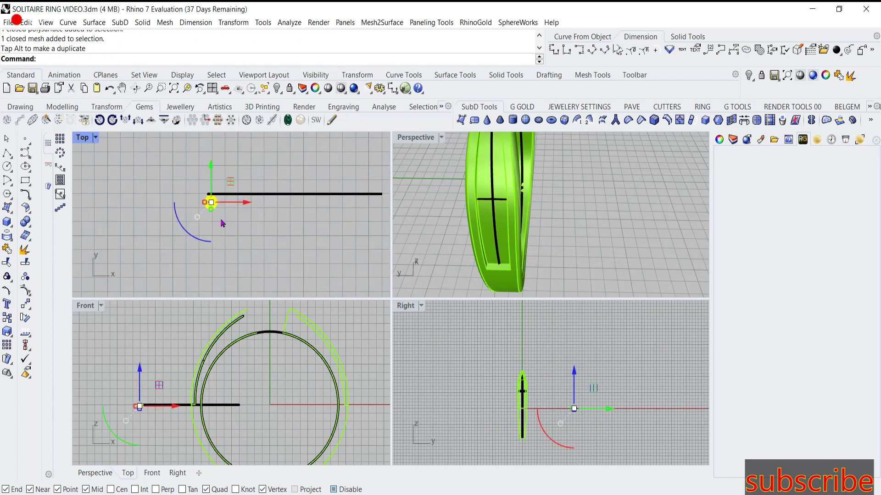
Align the gem concentrically to the line and move it onto the line's left end
click(48, 164)
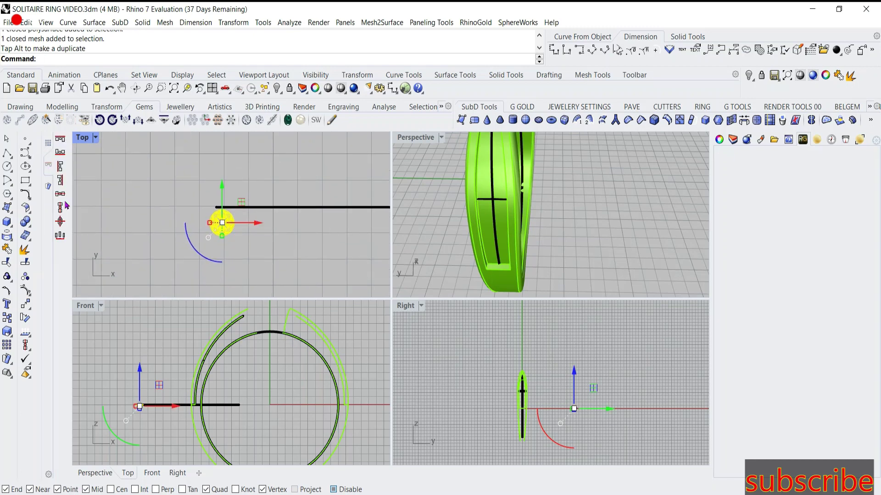
click(60, 222)
key(Return)
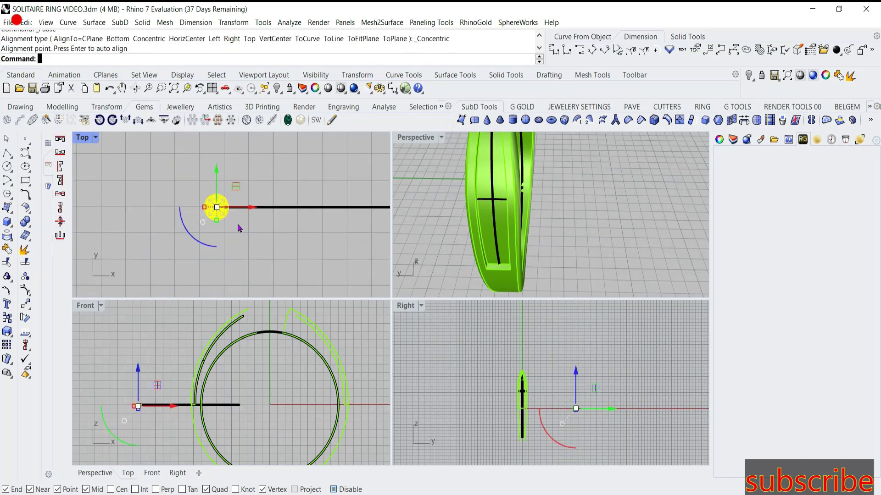
drag(248, 207, 255, 212)
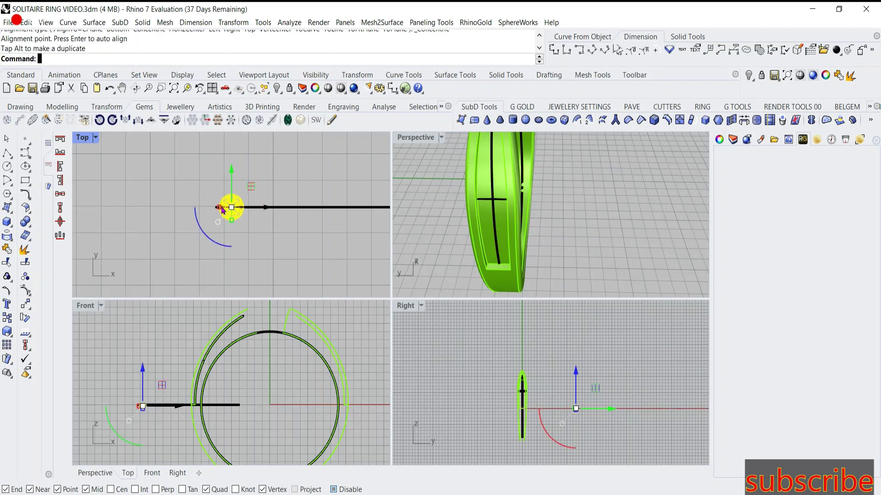
double_click(74, 142)
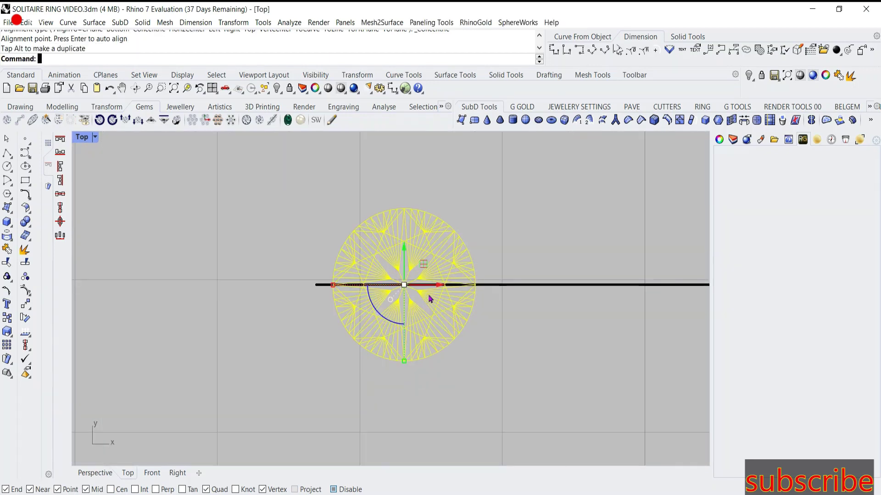
drag(434, 320, 425, 288)
scroll(425, 291, up, 2)
scroll(215, 276, down, 5)
scroll(215, 276, down, 4)
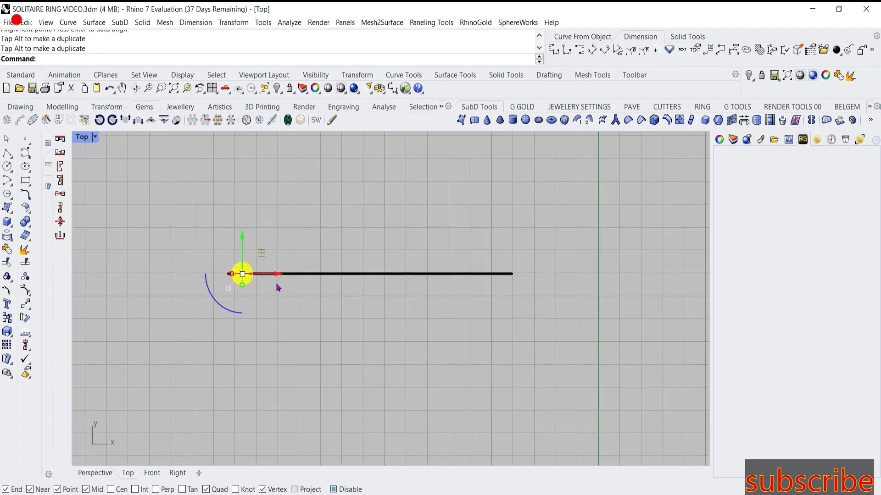
scroll(278, 287, down, 1)
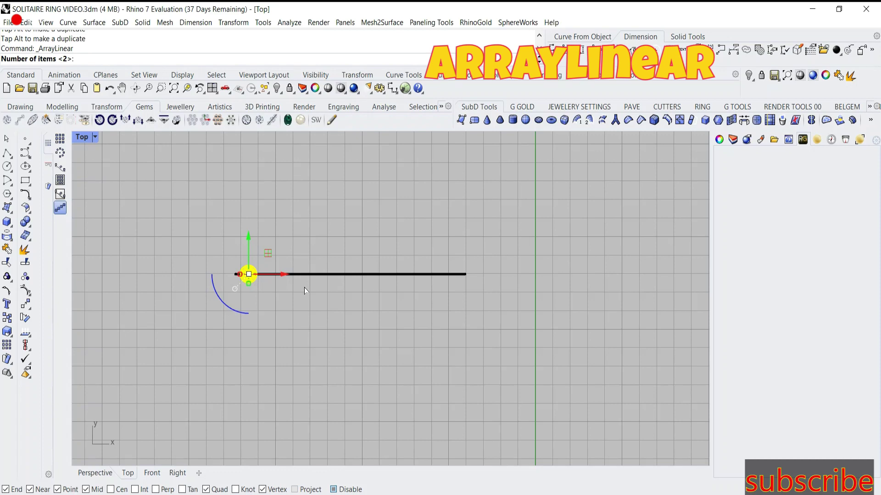
Array 10 gems along the line, spaced one gem width apart so they sit edge to edge
text(10)
key(Return)
scroll(230, 278, up, 2)
scroll(257, 271, up, 2)
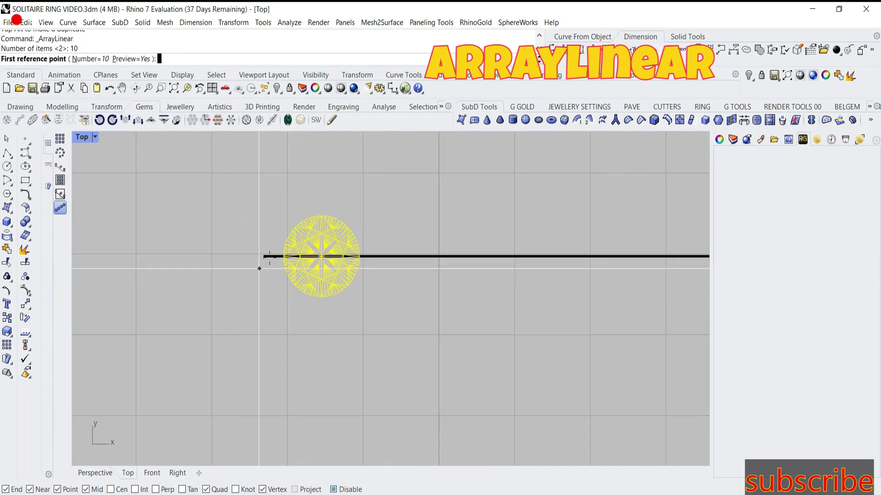
scroll(280, 256, up, 1)
click(280, 256)
scroll(294, 256, down, 2)
scroll(321, 256, down, 1)
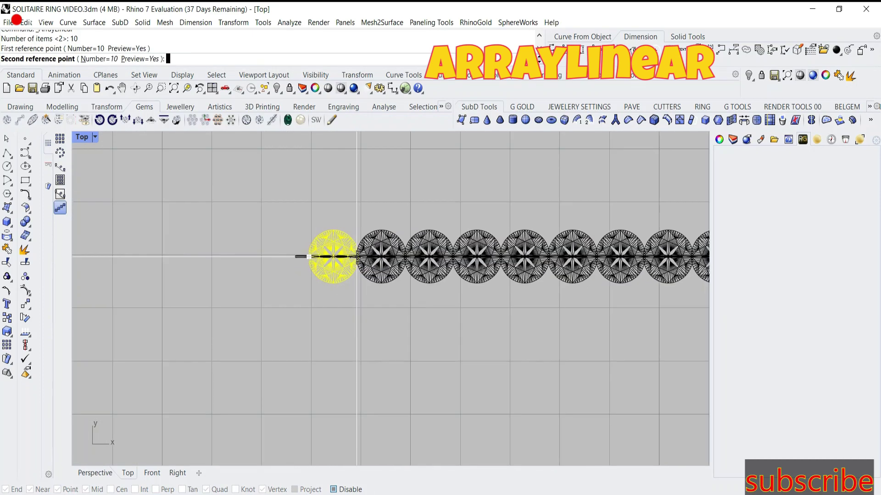
scroll(344, 260, down, 1)
scroll(347, 261, down, 1)
scroll(321, 254, down, 2)
scroll(310, 250, down, 1)
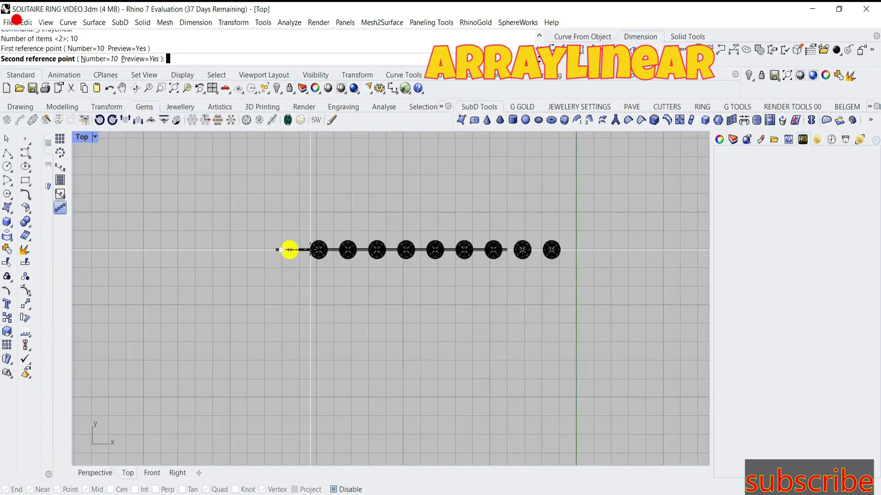
scroll(279, 250, up, 3)
scroll(262, 248, up, 1)
scroll(259, 250, down, 2)
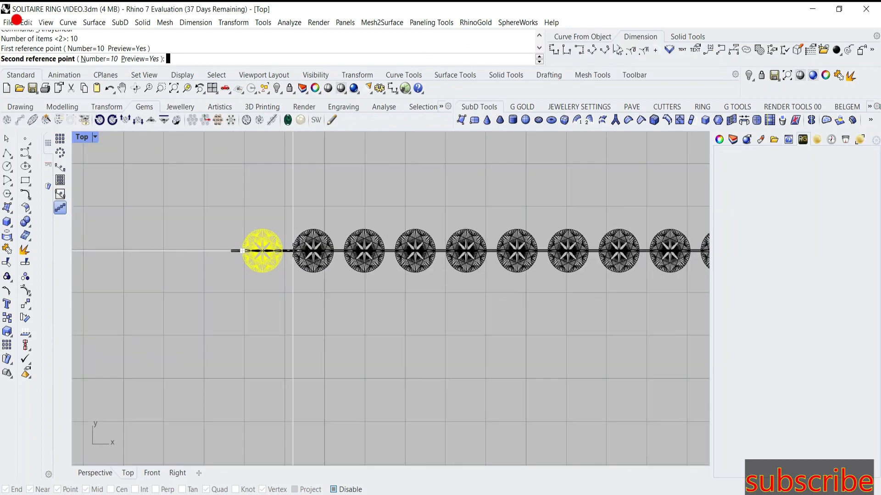
scroll(269, 250, down, 2)
scroll(292, 251, up, 3)
scroll(290, 251, up, 1)
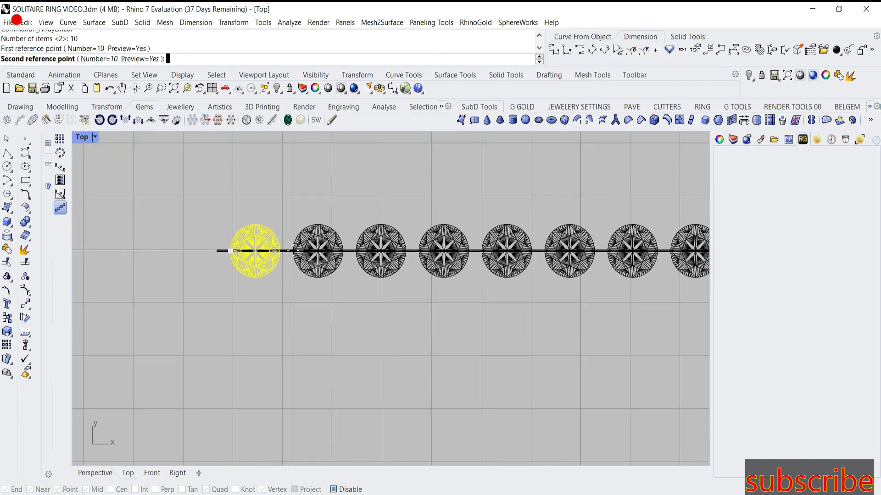
scroll(289, 250, down, 3)
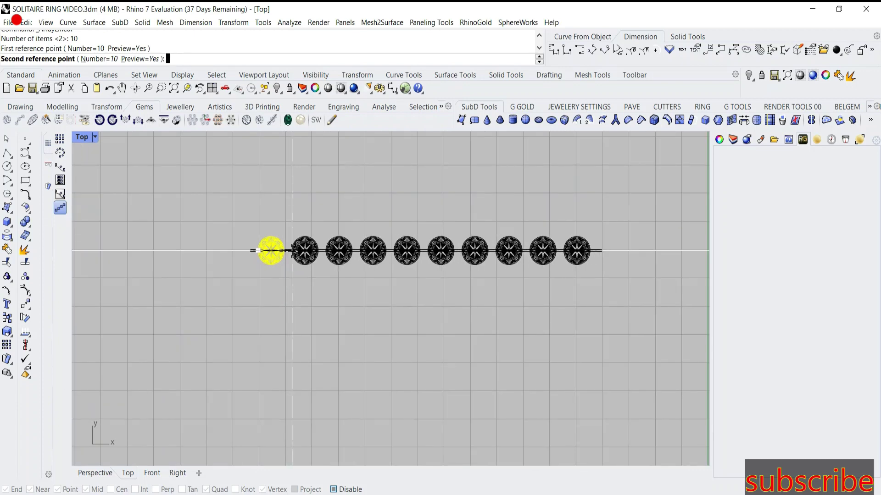
click(292, 251)
Crossing-select all ten gems in the row
scroll(280, 276, down, 2)
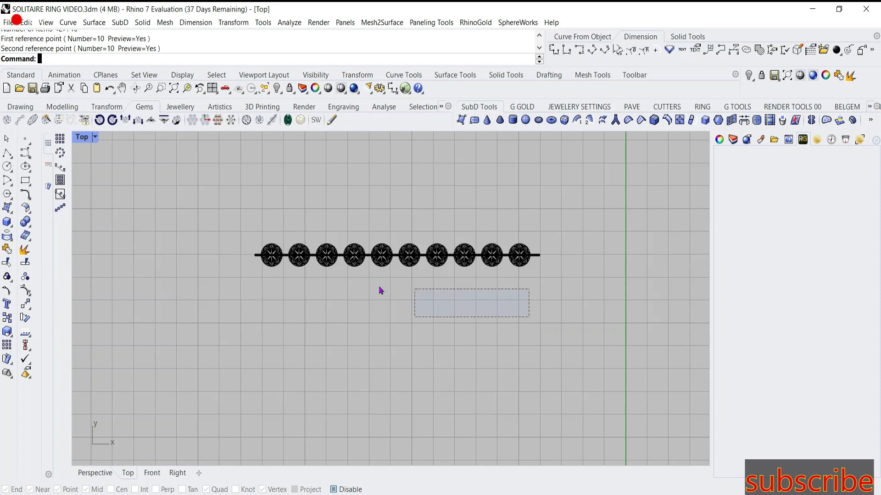
drag(379, 290, 271, 266)
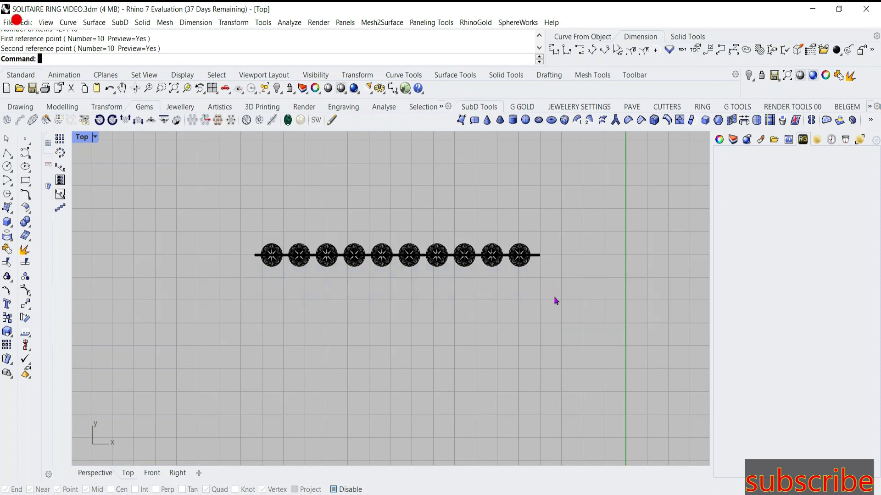
drag(555, 299, 230, 258)
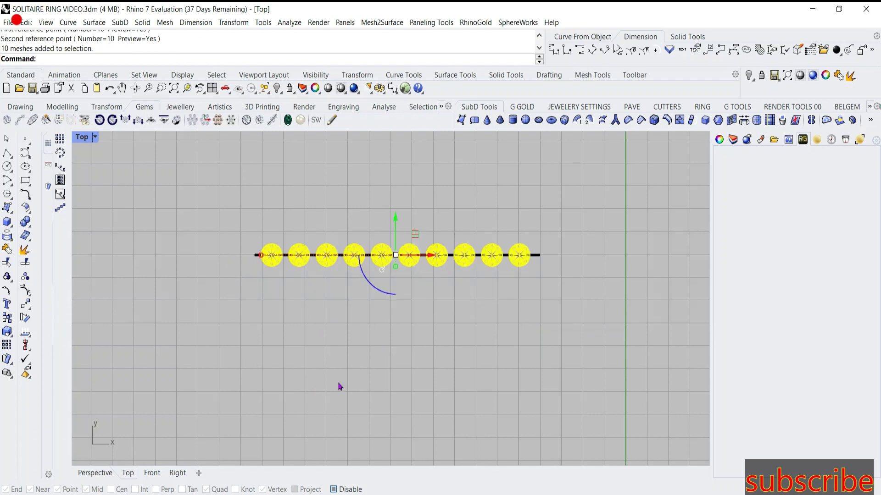
Flow the gems rigidly from the straight line onto the ring's channel curve, then undo it
text(f)
key(Return)
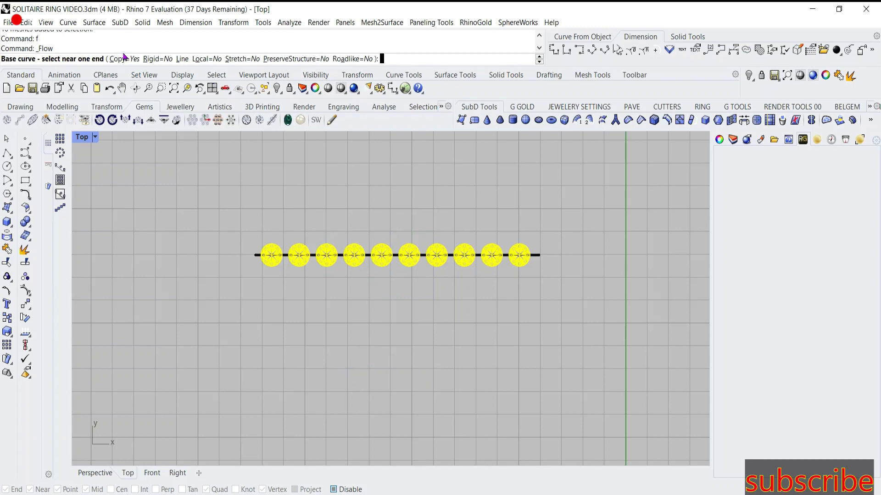
click(161, 59)
click(279, 255)
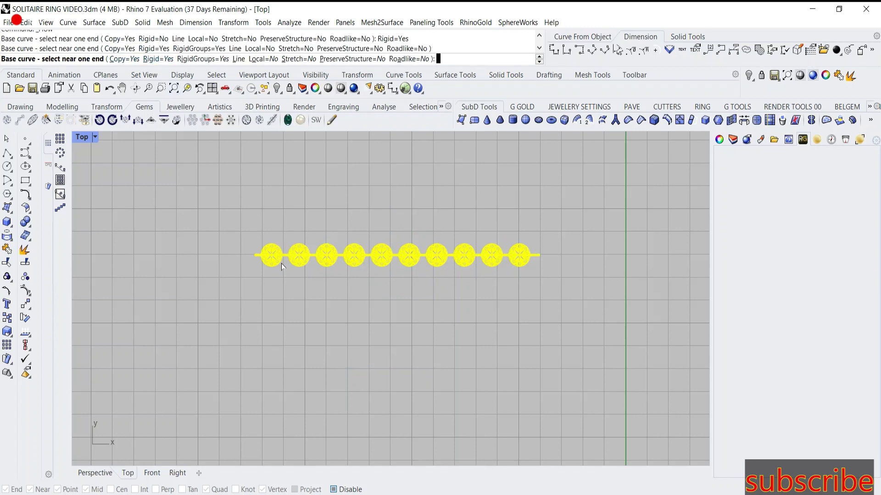
double_click(82, 138)
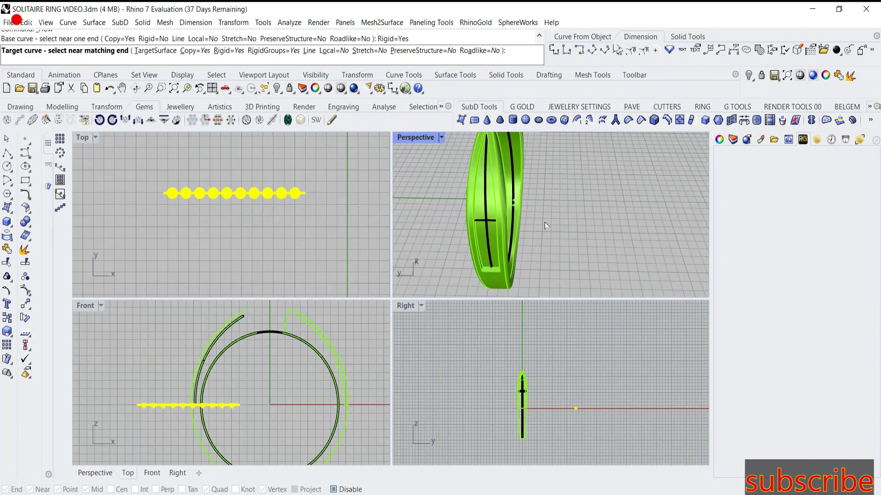
scroll(544, 222, down, 3)
click(518, 236)
scroll(534, 239, up, 3)
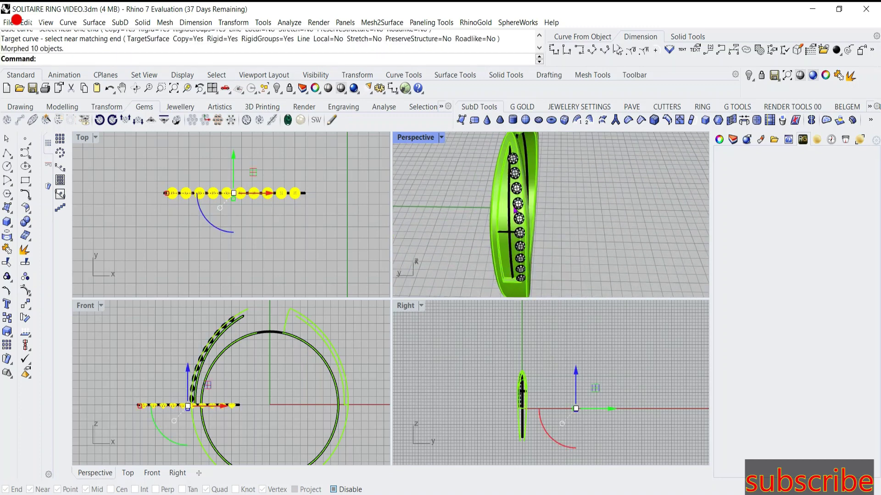
scroll(535, 239, up, 3)
key(ctrl+z)
Flow the gems again from the straight line onto the channel curve
text(f)
key(Return)
key(Return)
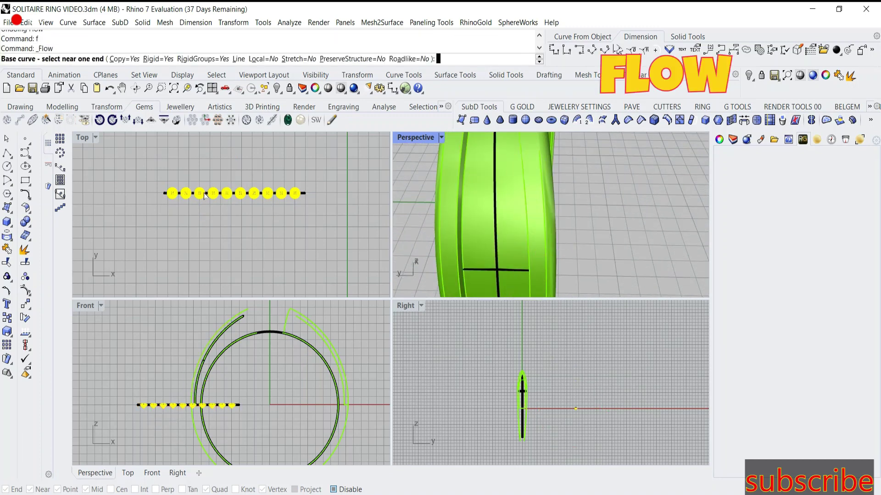
click(207, 193)
click(491, 204)
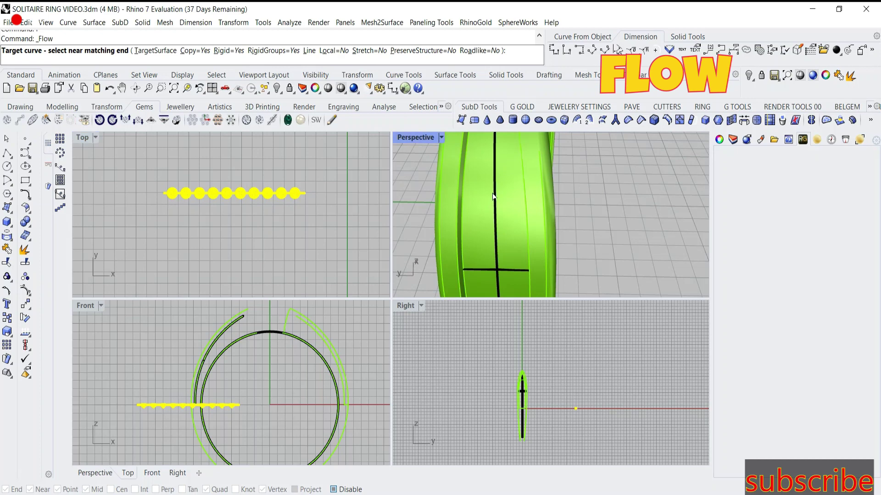
right_drag(492, 205, 539, 248)
Flip the direction of the gem row's straight line so the flowed gems re-orient
click(269, 399)
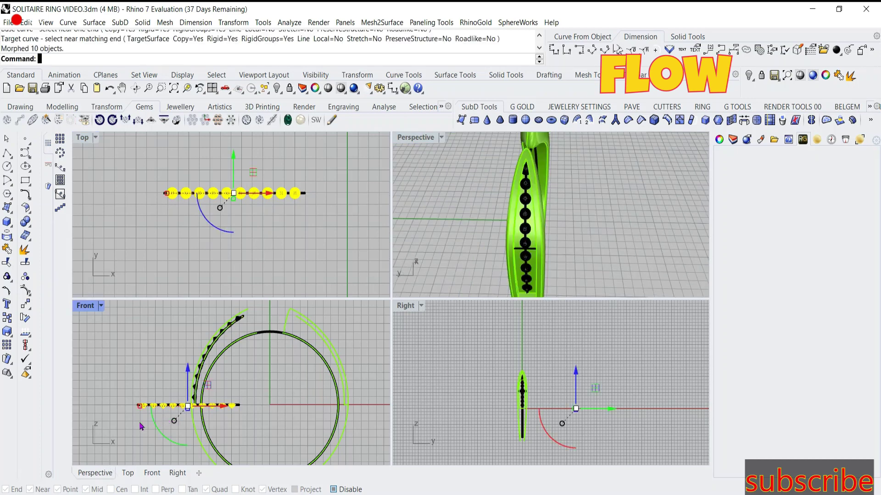
scroll(129, 420, up, 3)
scroll(130, 385, up, 2)
click(136, 381)
scroll(136, 388, up, 2)
scroll(136, 383, down, 5)
text(Flip)
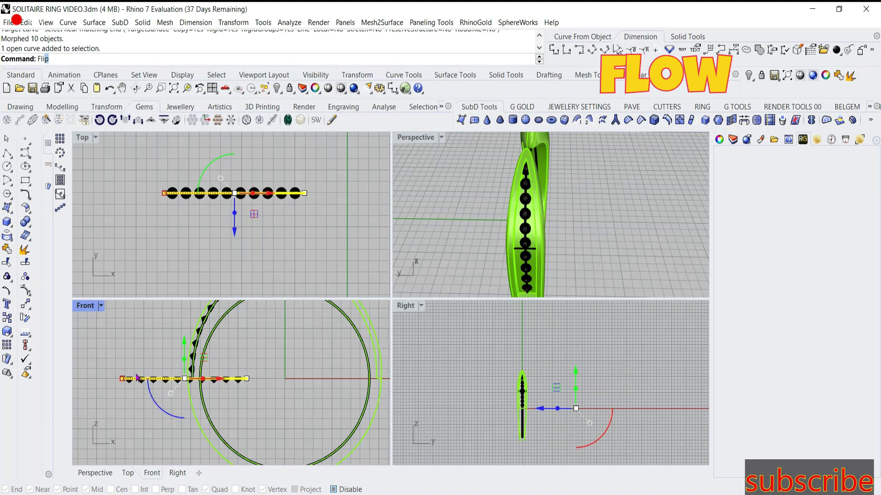
key(Return)
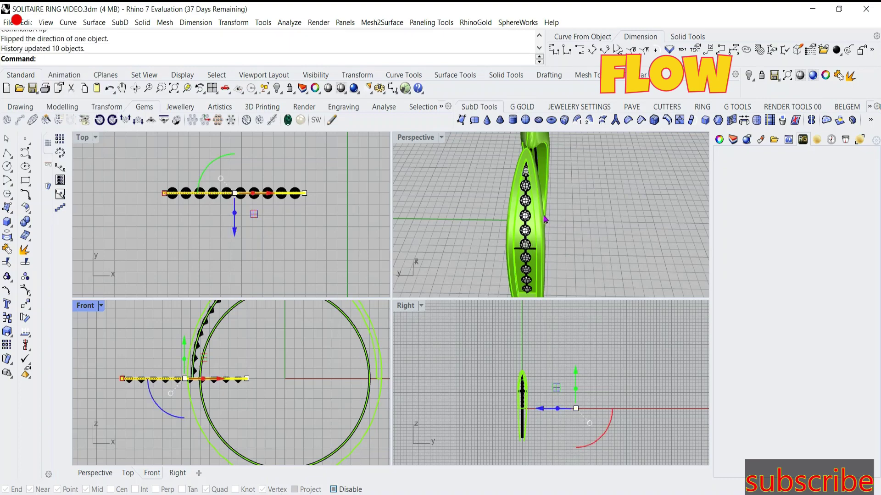
double_click(418, 138)
Start a text annotation, then cancel it without placing any text
scroll(375, 344, down, 5)
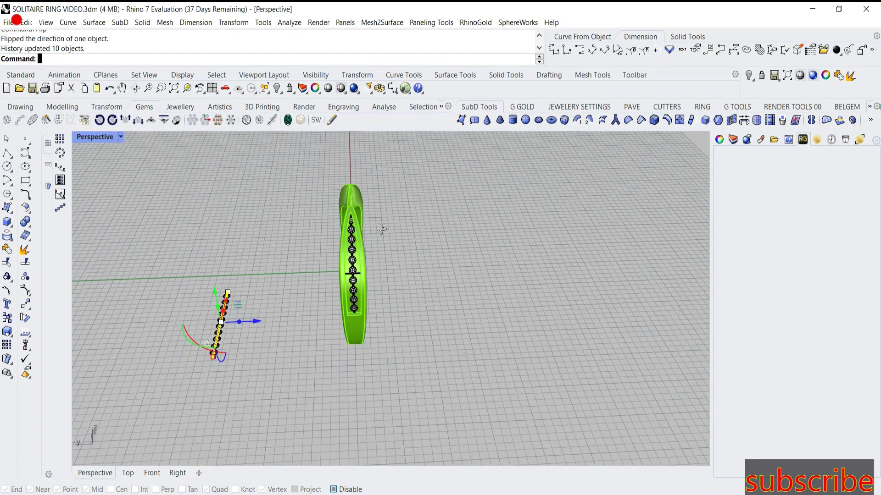
scroll(375, 344, up, 5)
scroll(375, 344, up, 3)
scroll(375, 344, down, 5)
scroll(372, 218, up, 4)
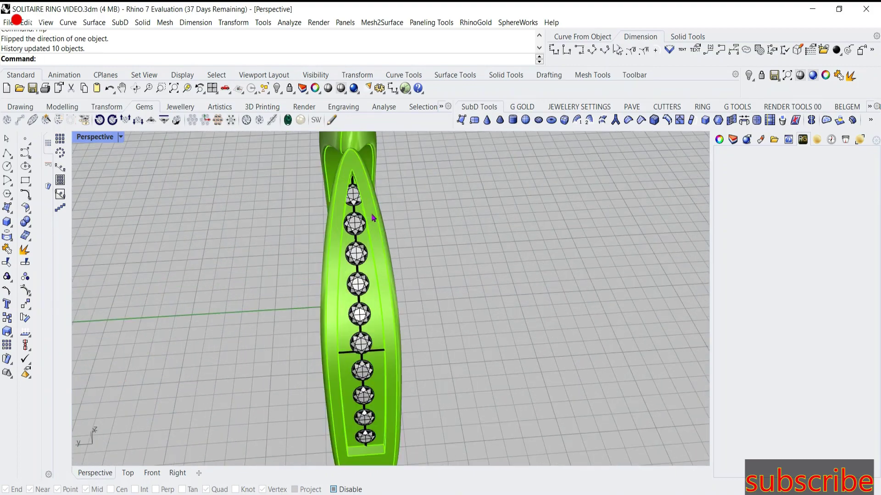
text(te)
key(Return)
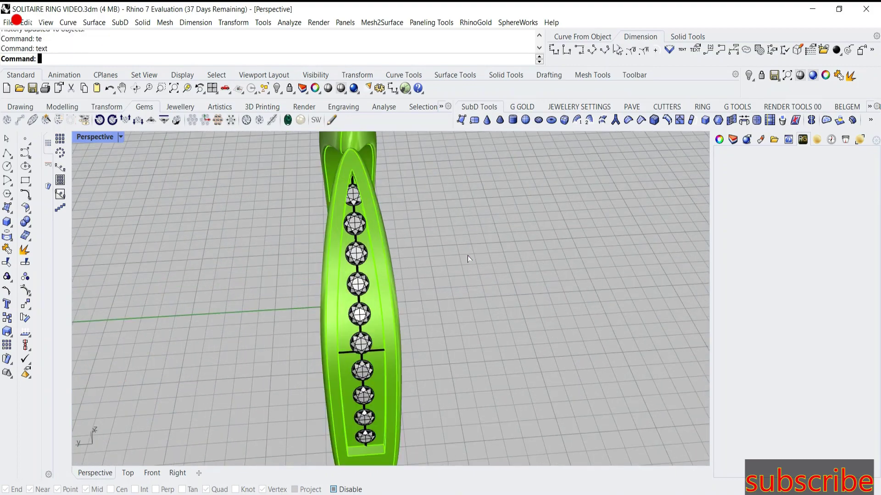
text(VOILLA PERFECT)
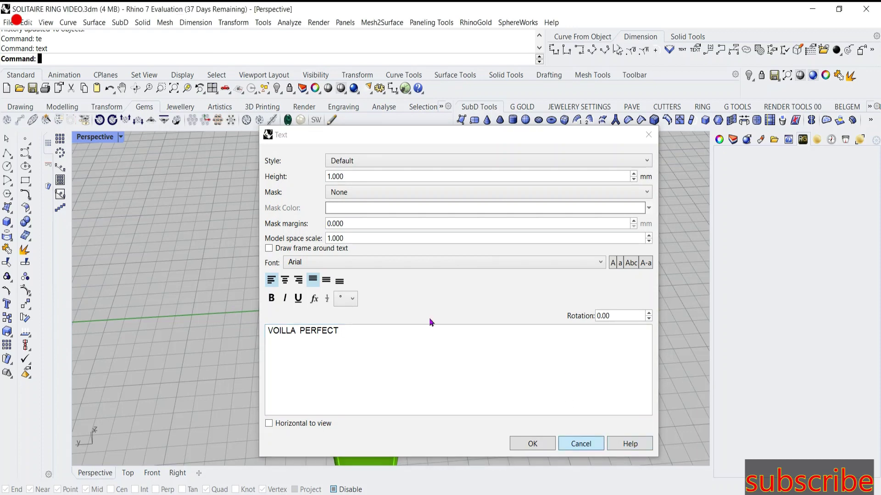
click(580, 444)
Delete the stray small gem at the top of the row
click(353, 197)
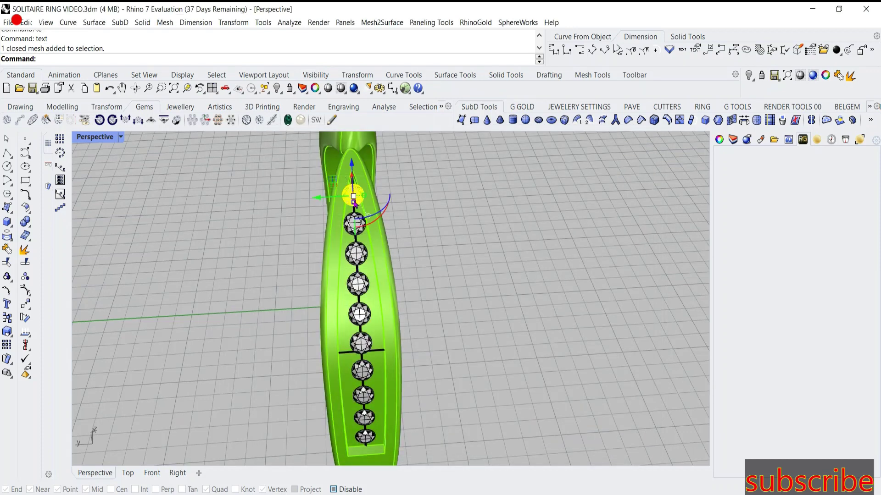
key(Delete)
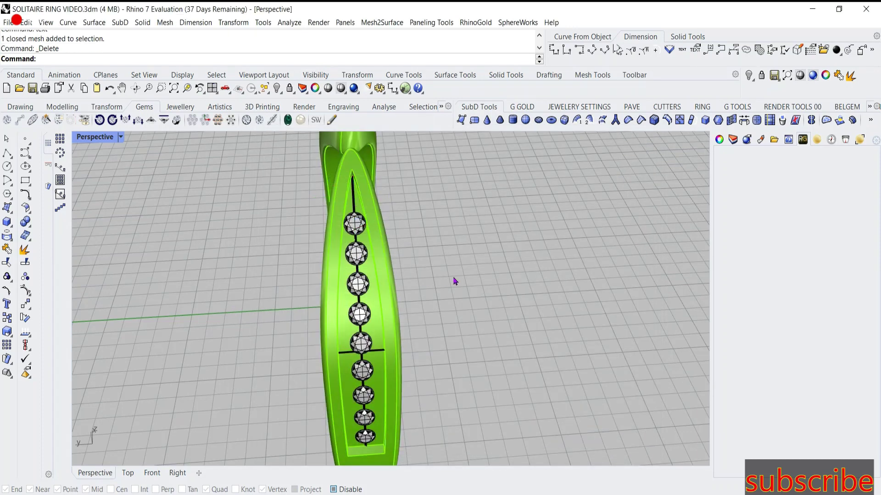
mouse_move(455, 282)
right_down()
mouse_move(430, 294)
mouse_move(423, 318)
mouse_move(468, 324)
mouse_move(407, 371)
mouse_move(515, 330)
mouse_move(504, 275)
mouse_move(474, 228)
mouse_move(117, 166)
right_up()
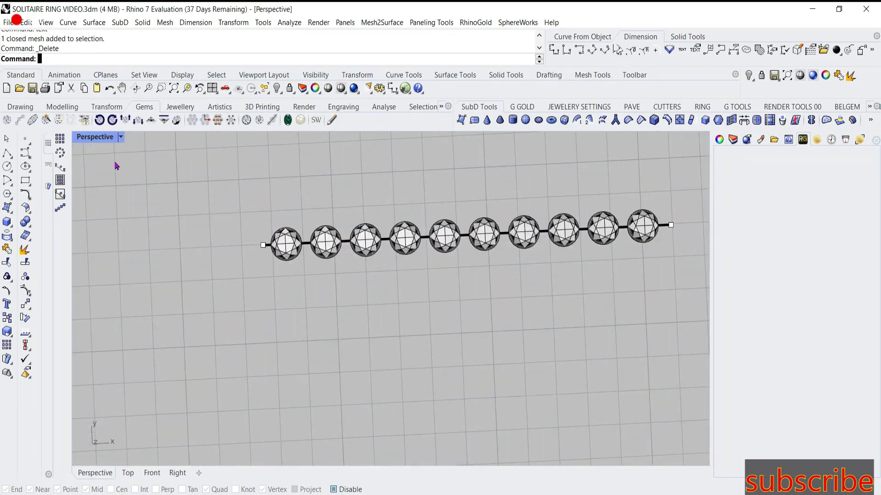
Restore the four-view layout, starting and then cancelling a circle
double_click(92, 138)
scroll(184, 202, up, 3)
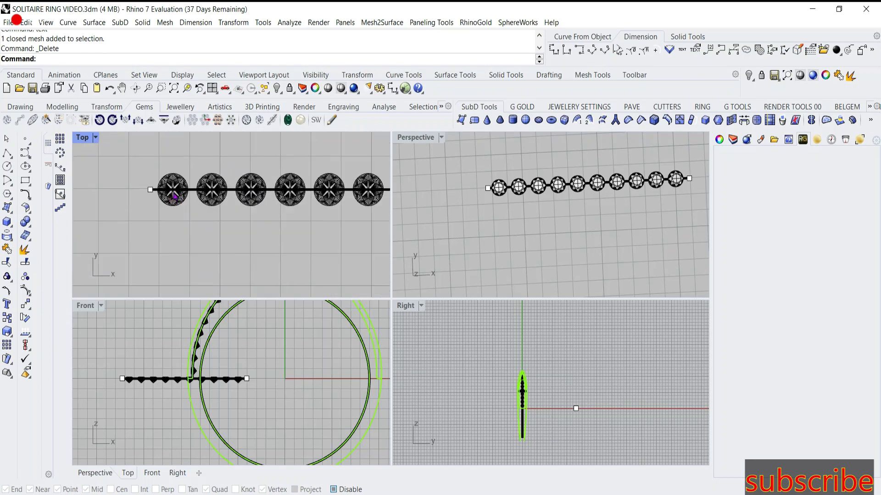
scroll(166, 177, up, 3)
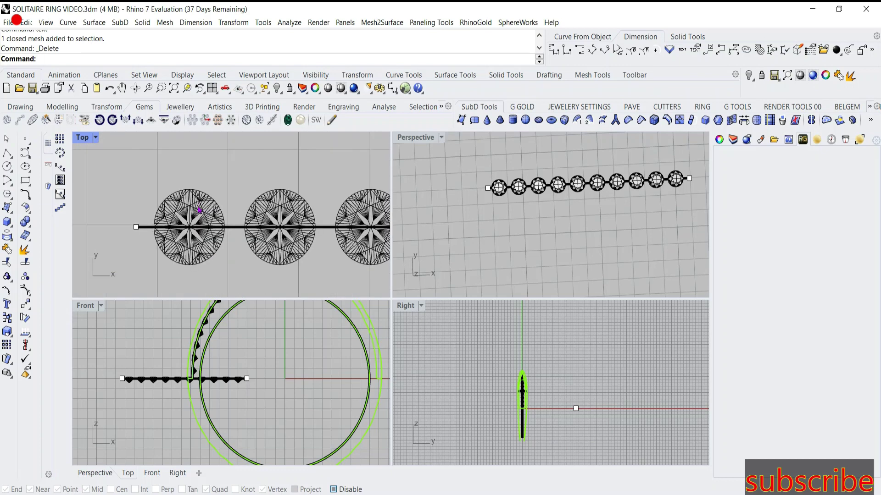
click(7, 166)
scroll(242, 181, up, 3)
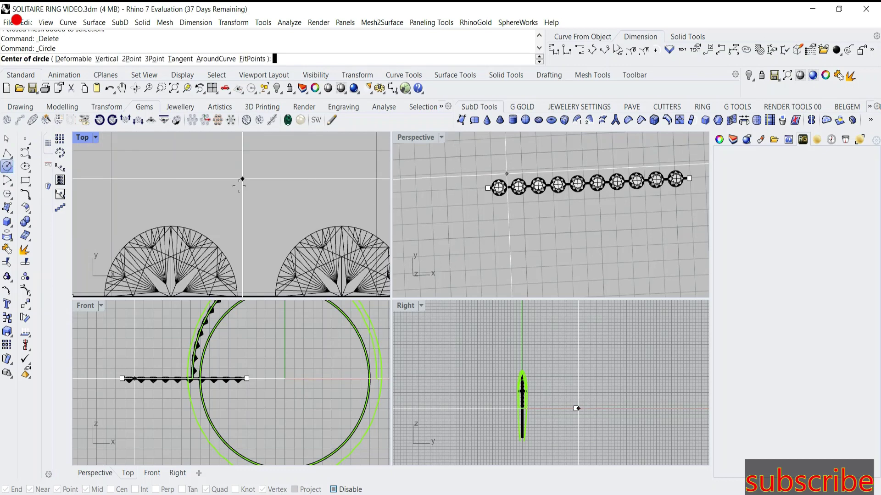
key(Escape)
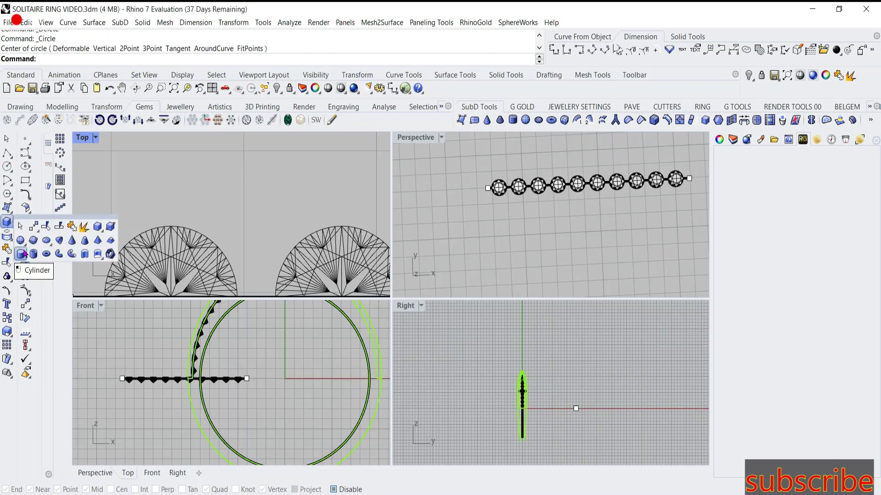
Draw a slim vertical cylinder based at the first gem's edge, setting its height in Front
click(25, 252)
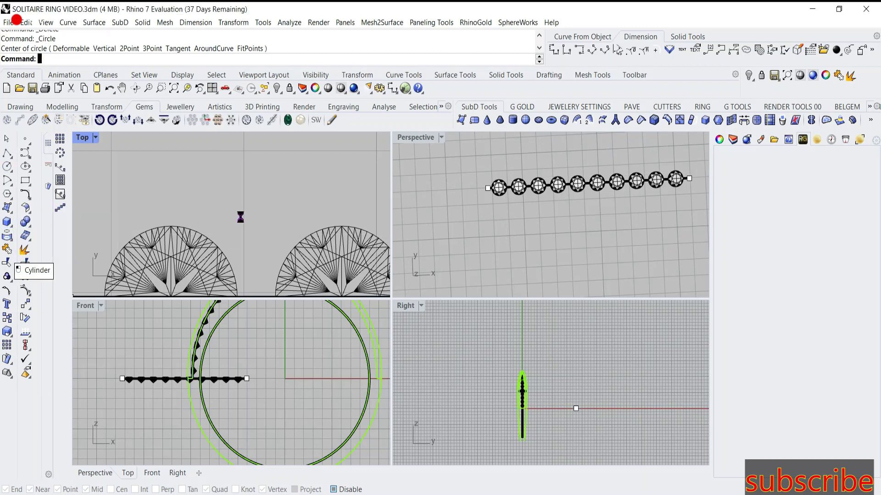
click(217, 225)
click(232, 246)
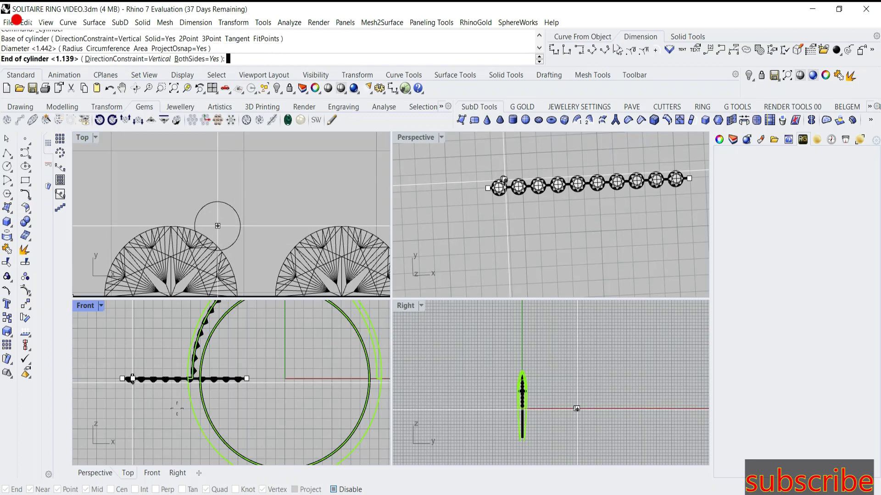
scroll(131, 379, up, 1)
scroll(131, 378, up, 5)
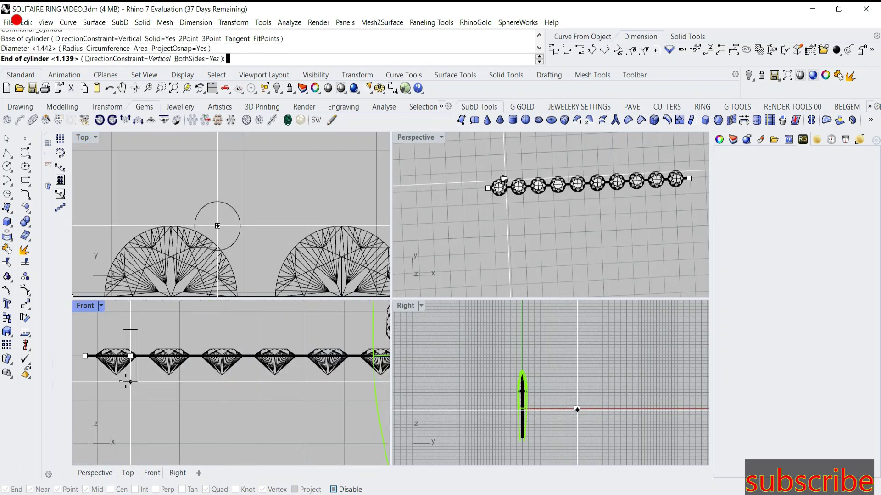
click(148, 382)
right_drag(172, 400, 266, 400)
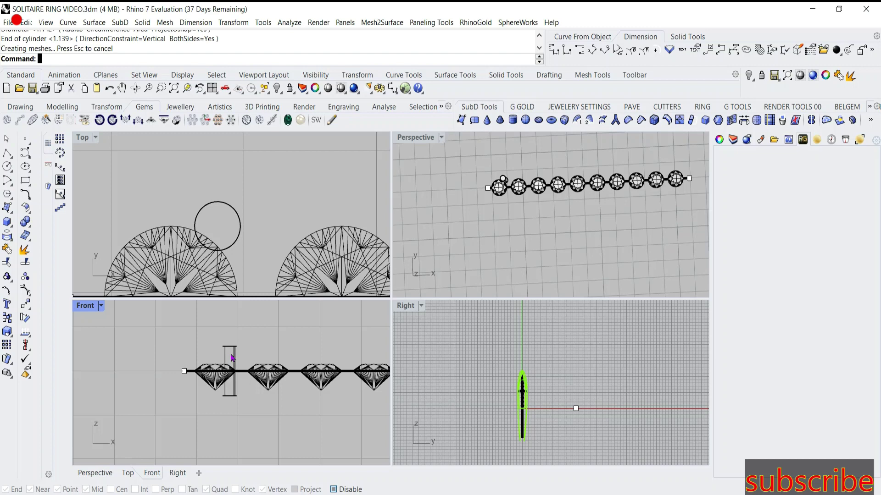
Fillet the prong cylinder's top circular edge with a 0.1 radius using SetAll
click(28, 224)
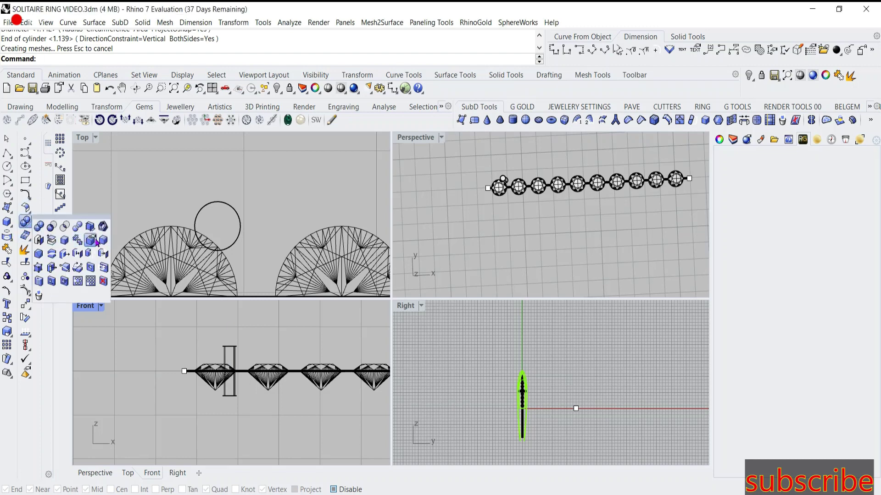
click(97, 241)
click(235, 239)
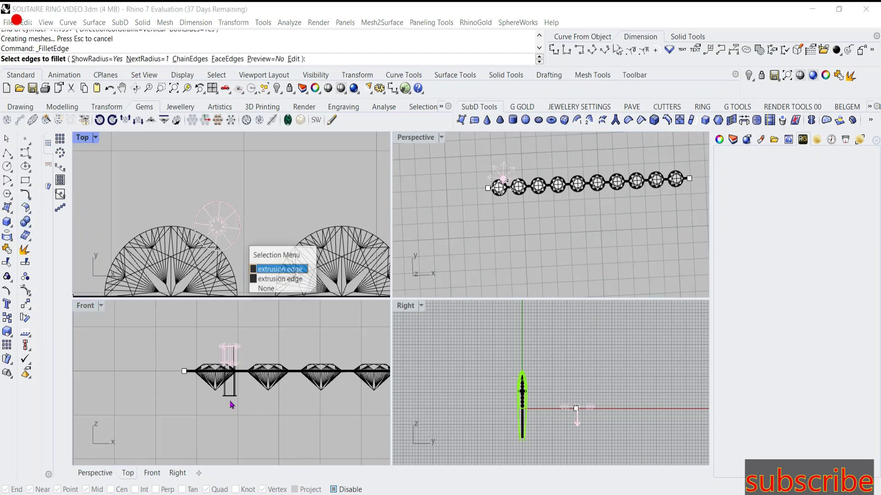
key(Escape)
click(251, 342)
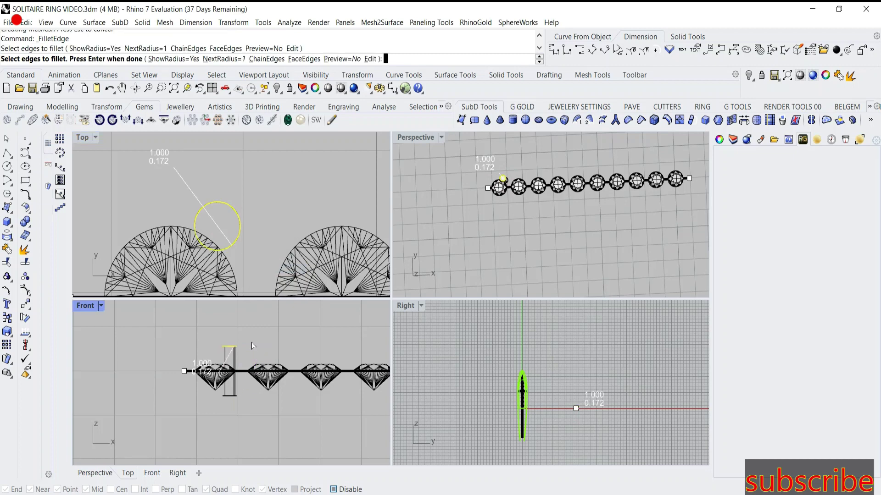
key(Return)
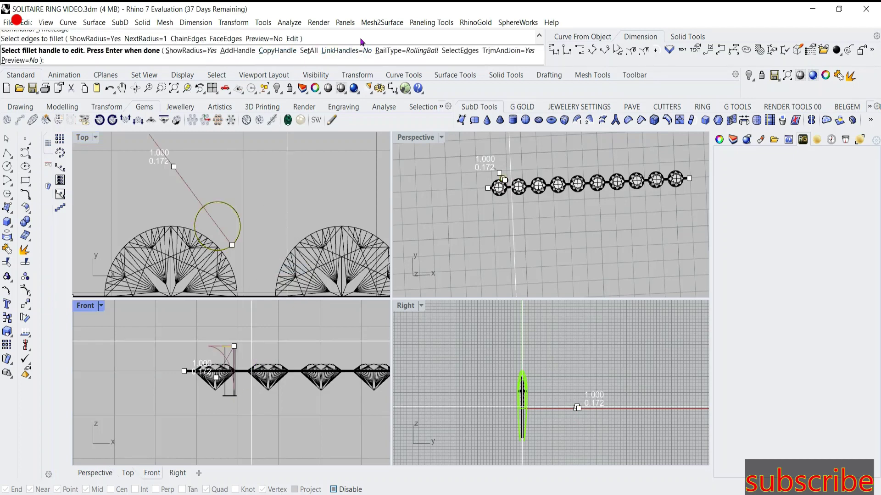
click(314, 50)
text(0.1)
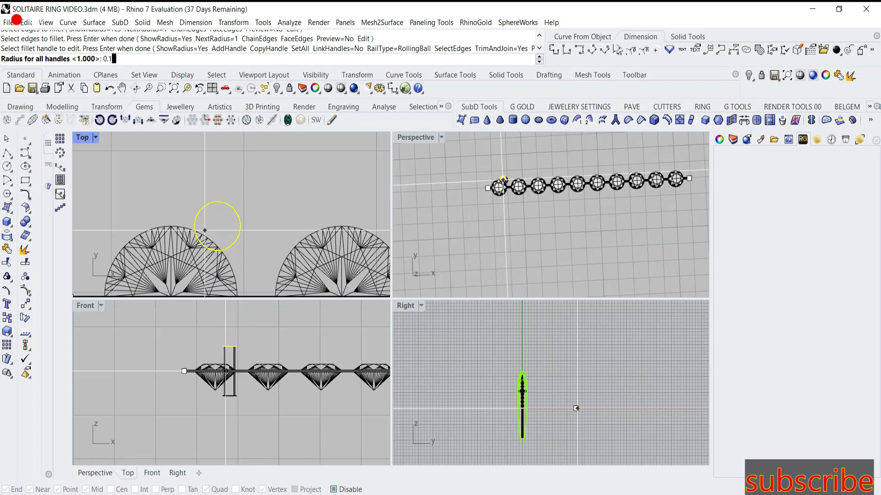
key(Return)
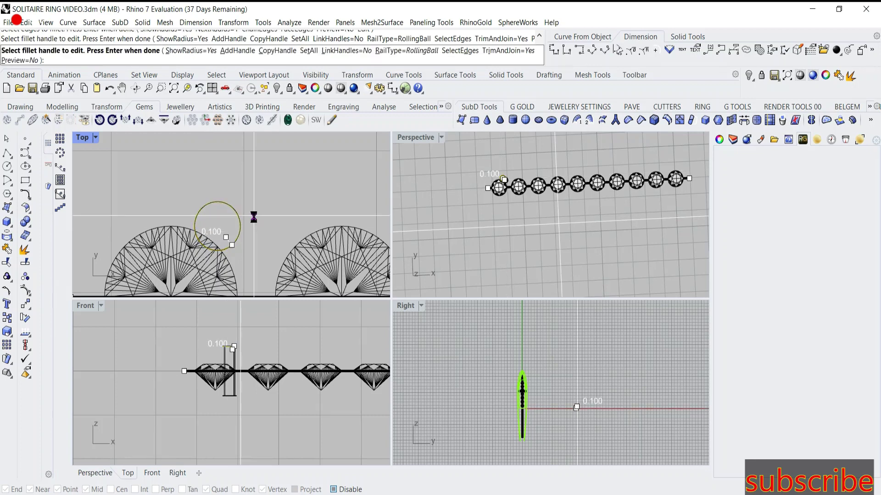
key(Return)
text(M)
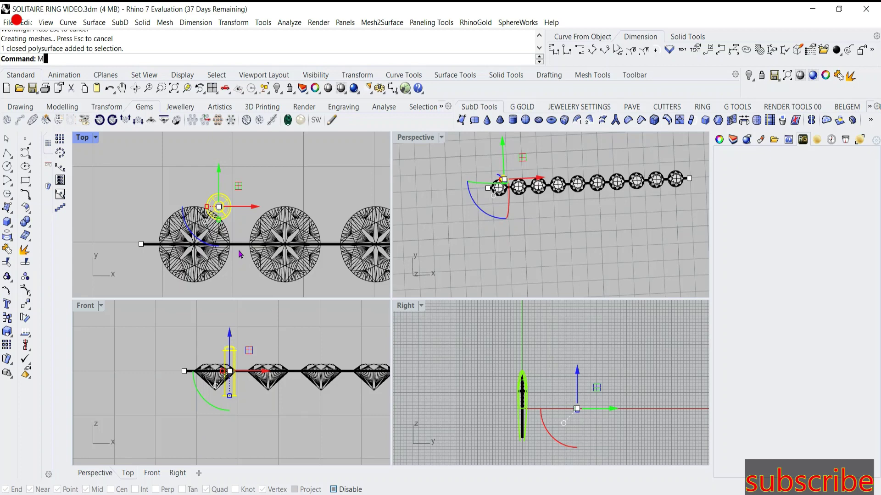
Mirror the prong to make a copy on the opposite side of the first gem
text(irror)
key(Return)
click(240, 244)
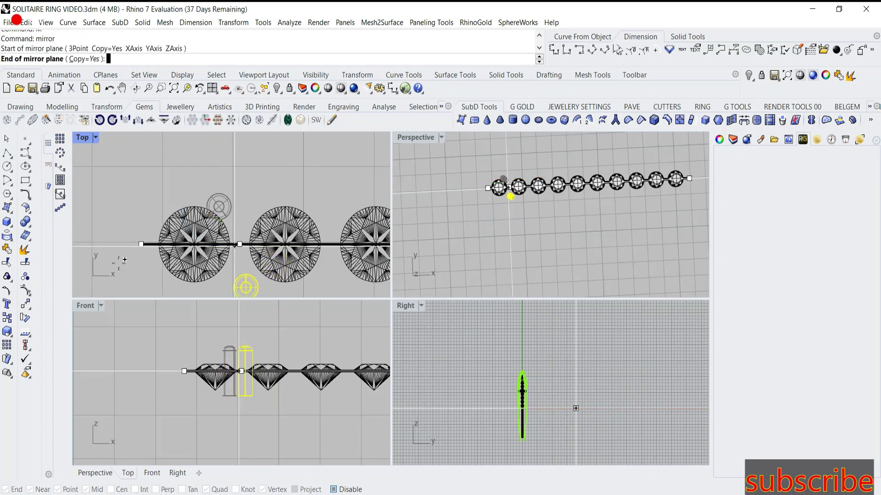
click(124, 260)
right_drag(124, 260, 168, 226)
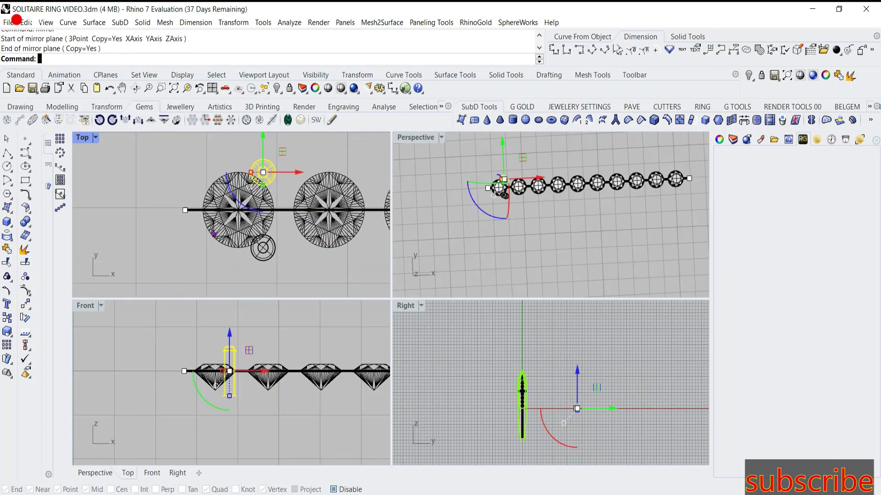
Mirror both prongs through the gem centre, giving four prongs around it
shift+click(263, 253)
text(M)
key(Return)
text(M)
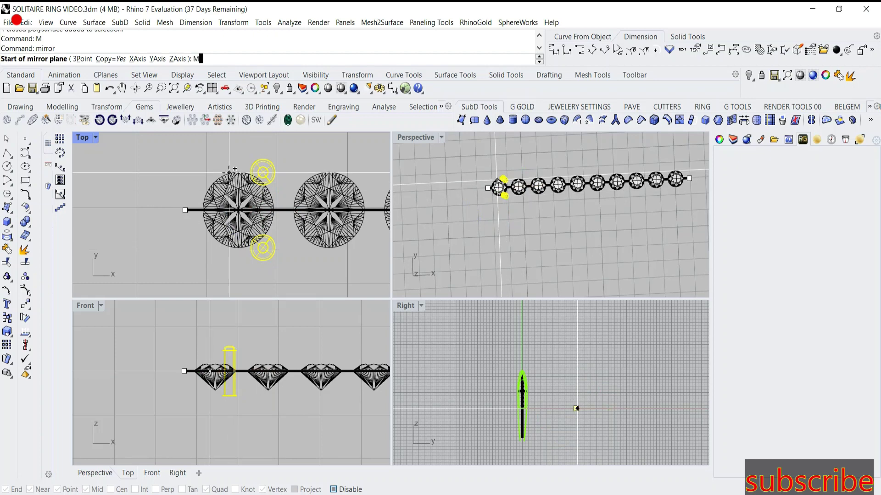
click(238, 173)
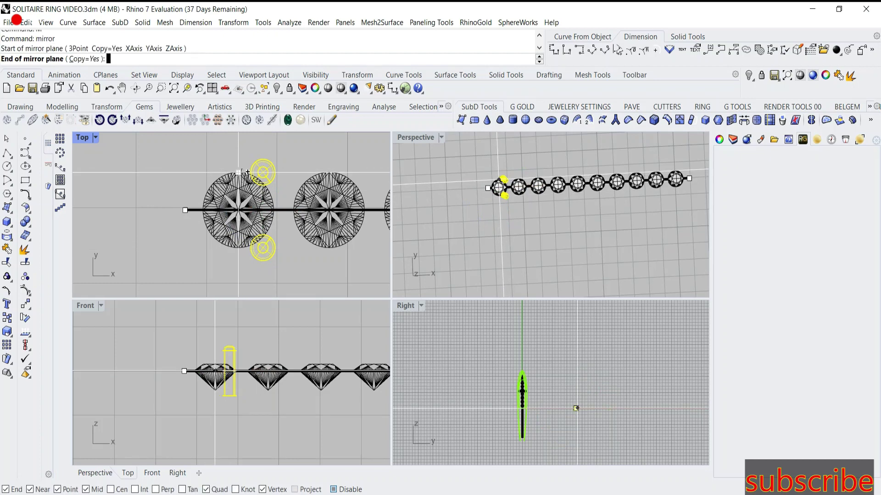
click(249, 252)
click(304, 267)
right_drag(273, 254, 257, 249)
Move one prong copy into place between the first and second gems
click(250, 266)
mouse_move(257, 249)
mouse_down()
mouse_move(270, 209)
mouse_move(262, 249)
mouse_up()
scroll(249, 222, up, 4)
drag(289, 219, 287, 221)
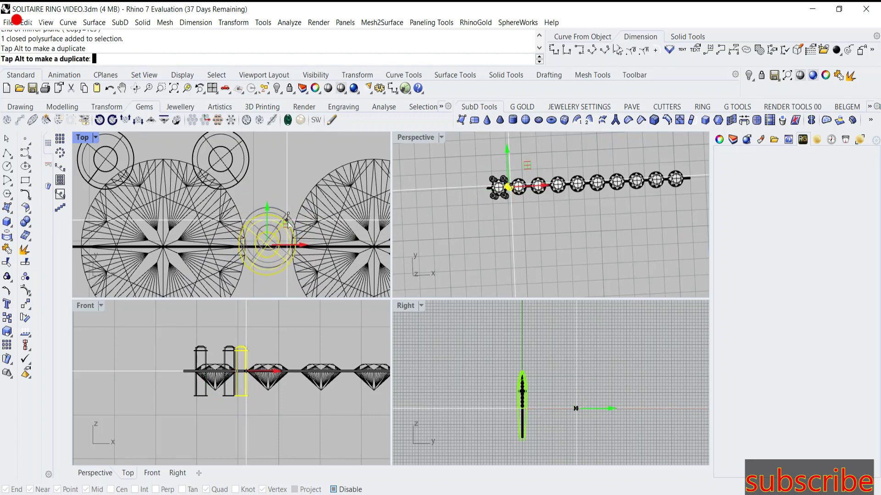
drag(288, 221, 268, 192)
scroll(275, 193, up, 3)
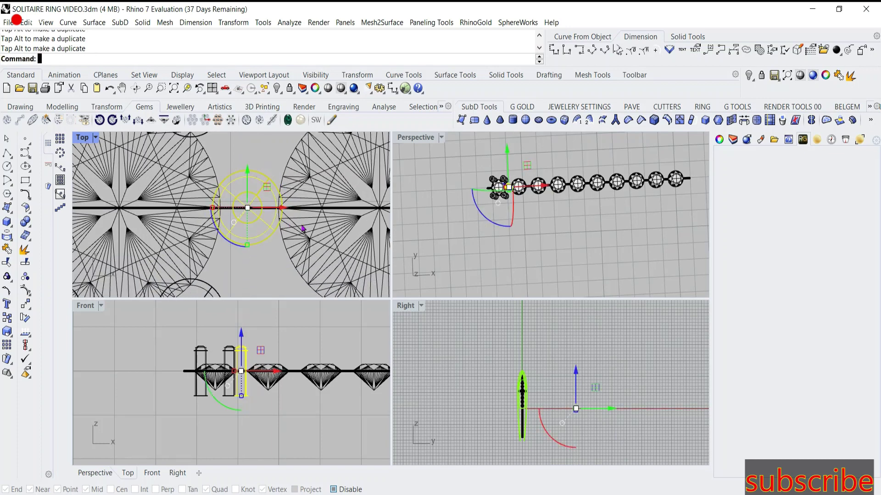
scroll(259, 202, up, 3)
drag(270, 217, 274, 223)
scroll(274, 223, down, 3)
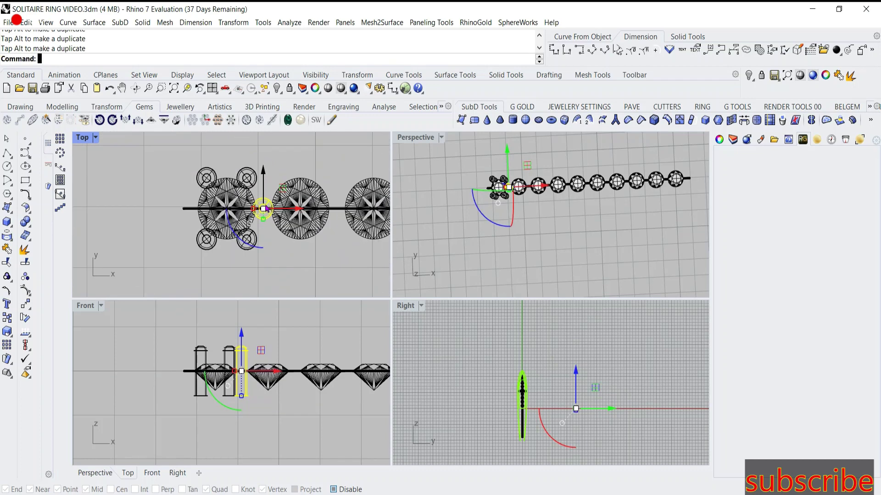
Select the prong cylinders around the first gem as the cutter set
click(265, 236)
scroll(265, 236, up, 2)
click(265, 206)
shift+click(231, 277)
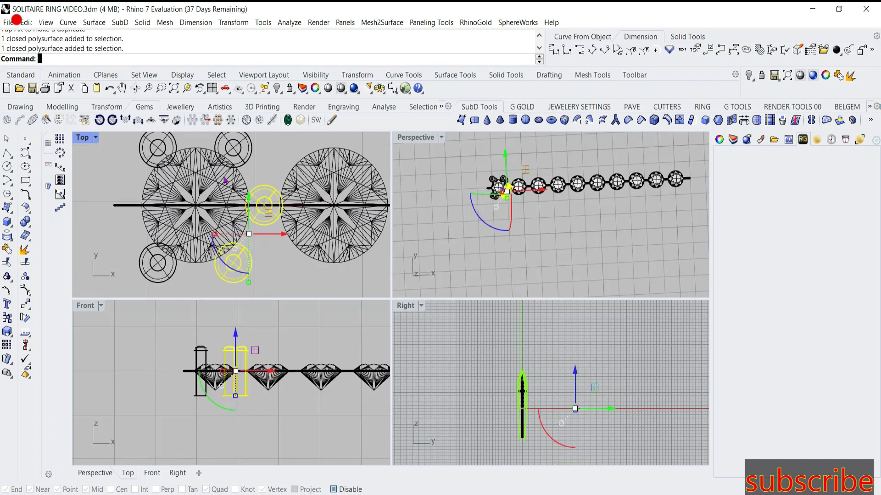
shift+click(232, 158)
scroll(171, 217, down, 3)
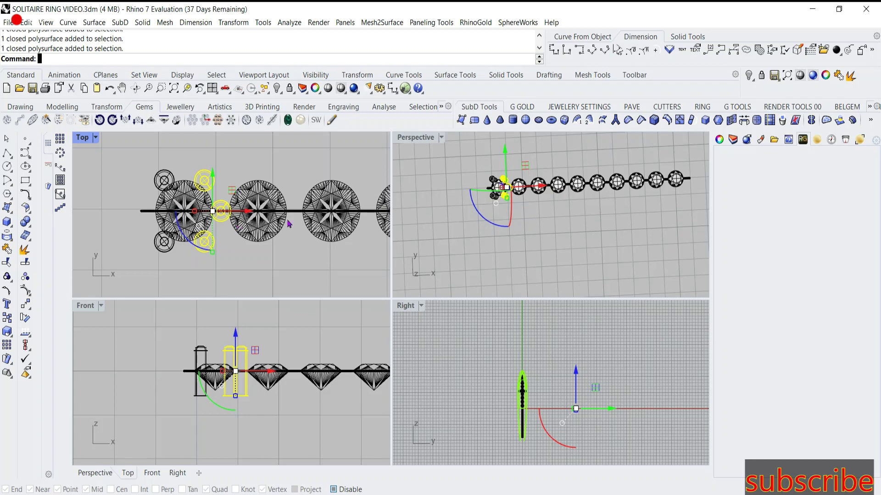
shift+click(164, 251)
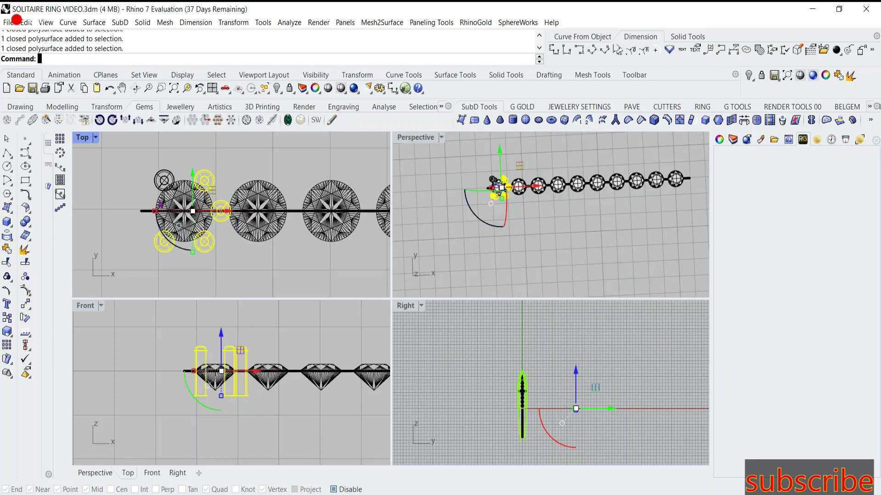
scroll(180, 211, down, 2)
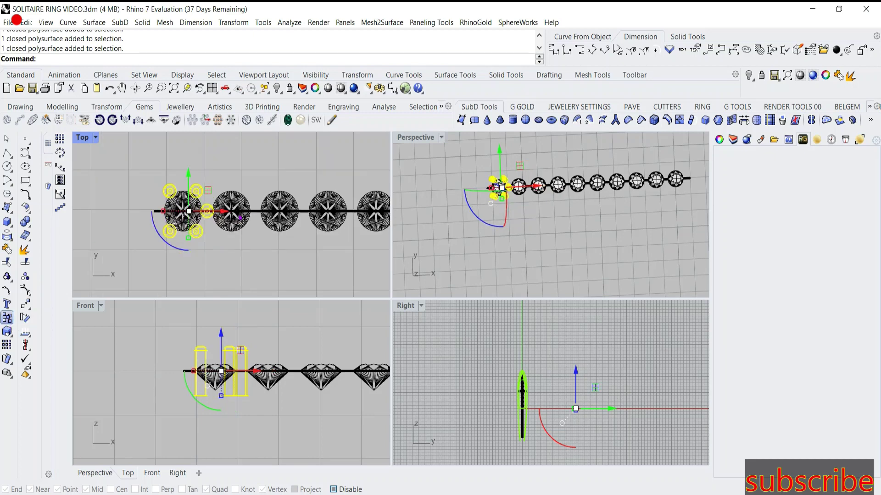
Copy the selected prong cutters from the first stone onto the next stone
text(c)
key(Return)
scroll(207, 243, up, 5)
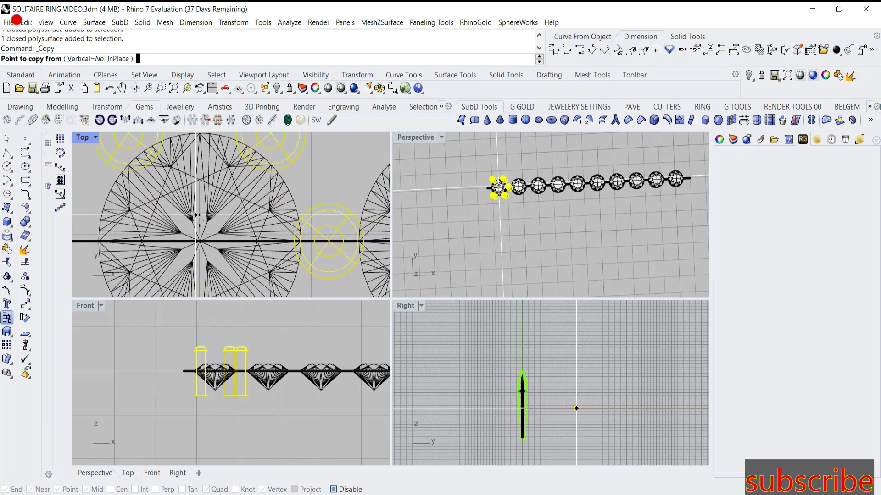
click(207, 243)
scroll(283, 235, down, 5)
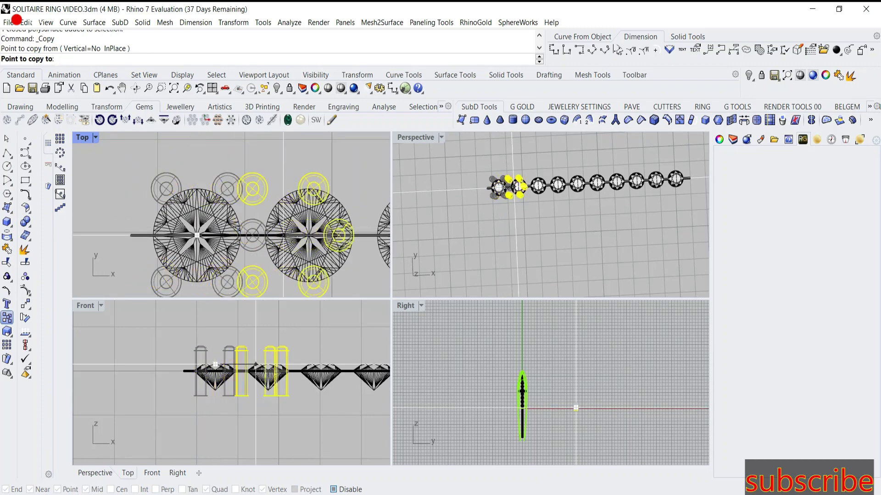
scroll(310, 230, up, 3)
scroll(311, 230, up, 2)
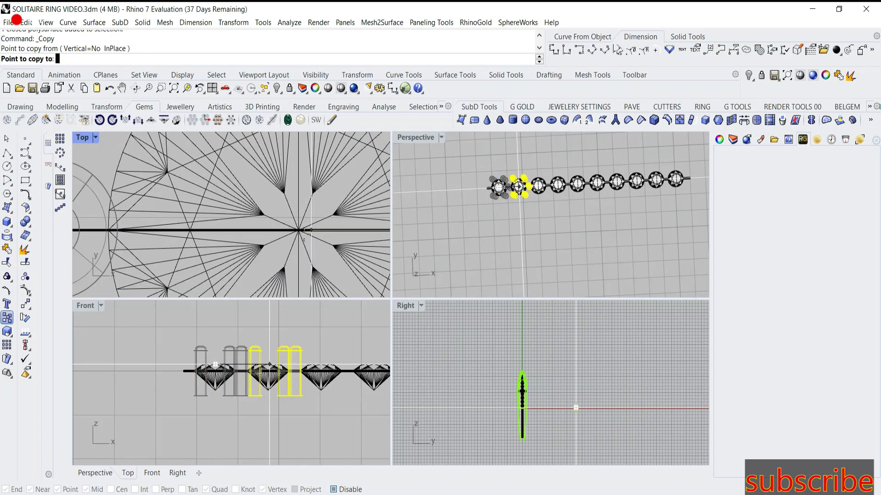
click(298, 230)
scroll(299, 230, down, 3)
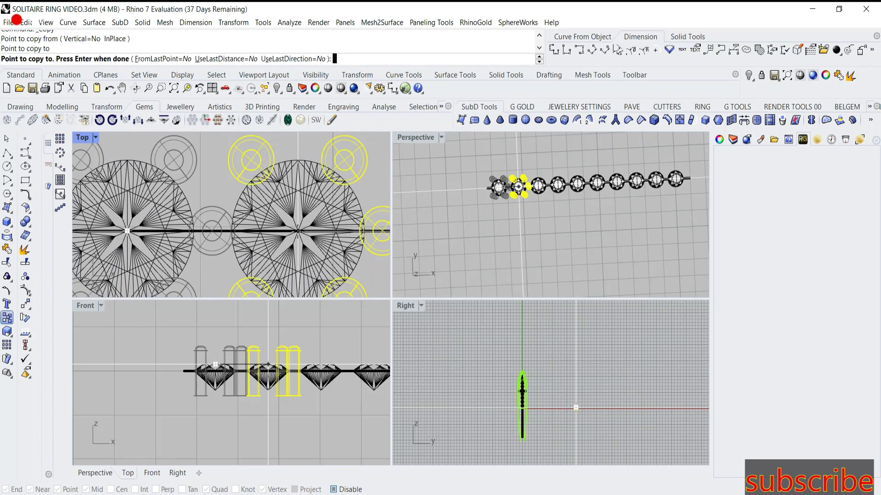
scroll(298, 230, down, 3)
scroll(298, 231, down, 3)
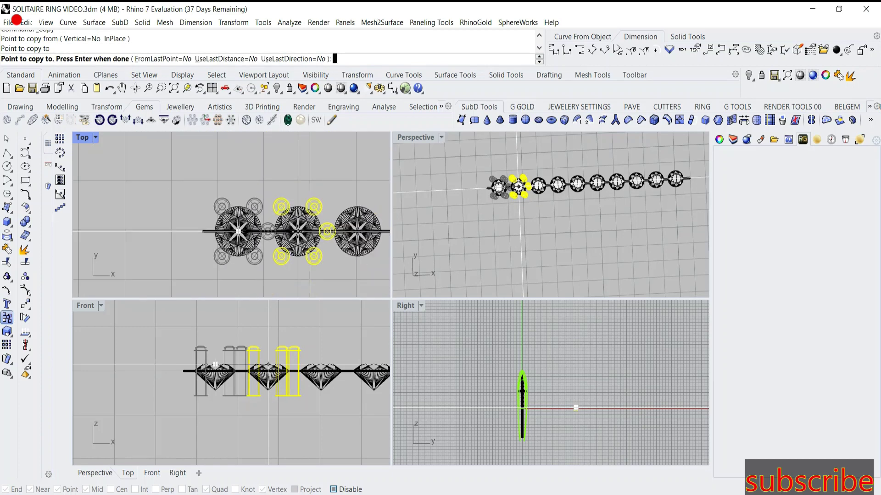
scroll(298, 230, up, 1)
scroll(275, 227, up, 2)
scroll(248, 223, up, 2)
scroll(224, 218, up, 2)
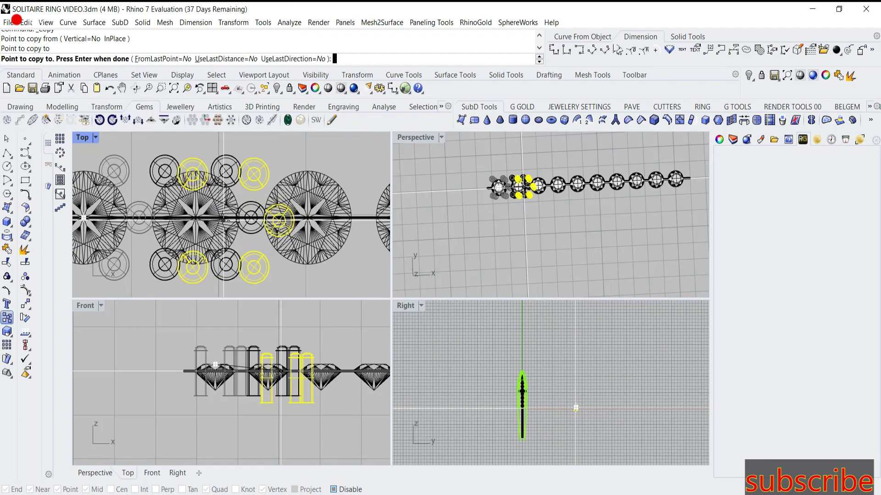
key(Return)
key(Return)
In the maximized Top view, copy the prong set from the first stone's centre onto the next stone
double_click(82, 138)
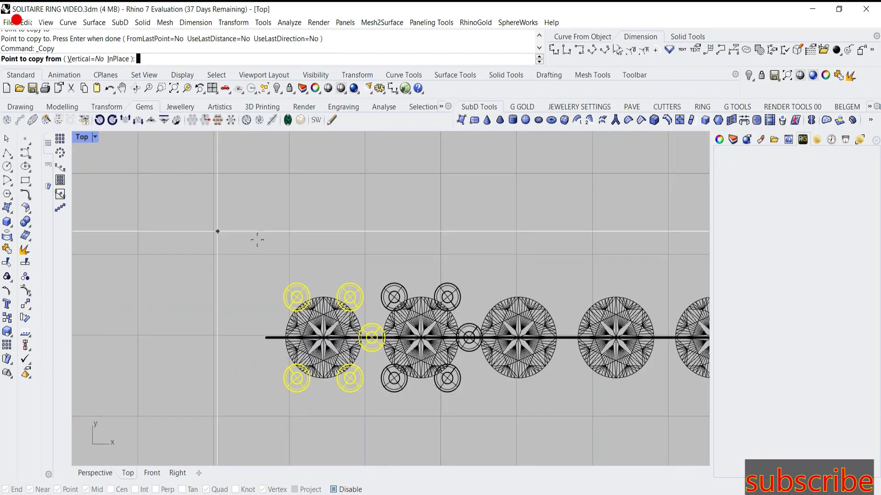
scroll(266, 257, up, 1)
scroll(284, 294, up, 2)
scroll(294, 309, up, 2)
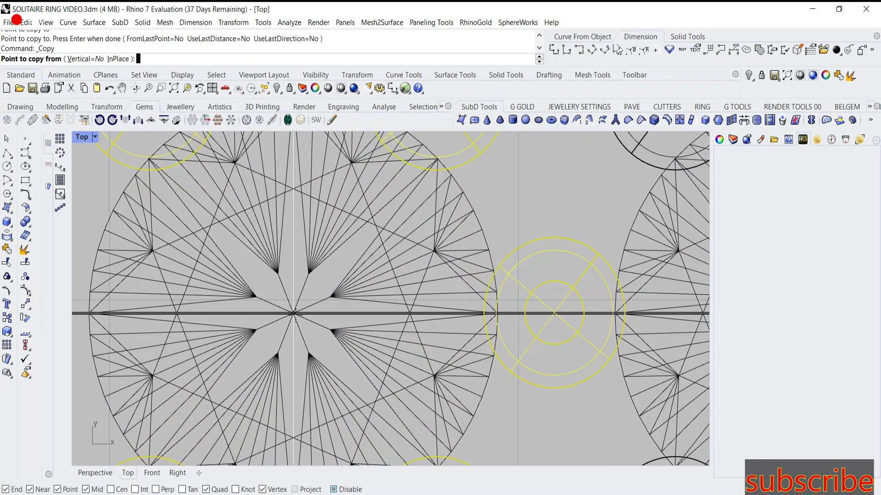
click(293, 314)
scroll(321, 314, down, 3)
scroll(385, 314, down, 3)
scroll(344, 305, up, 3)
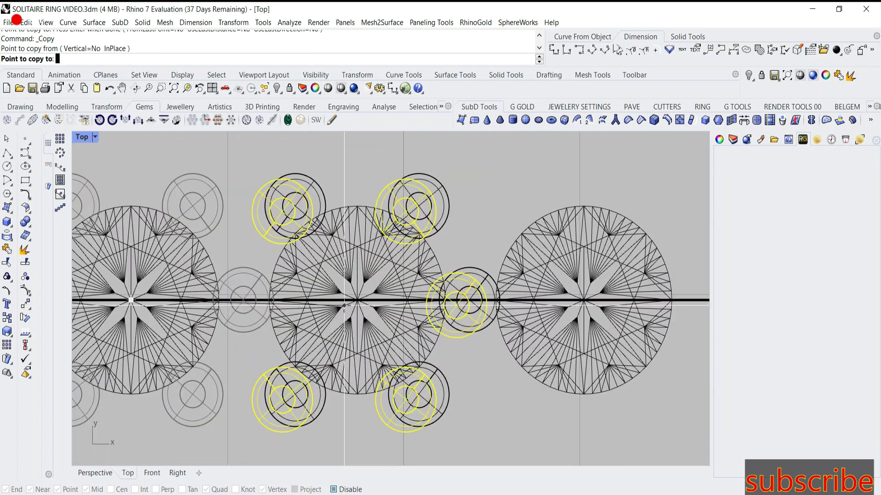
scroll(344, 305, up, 3)
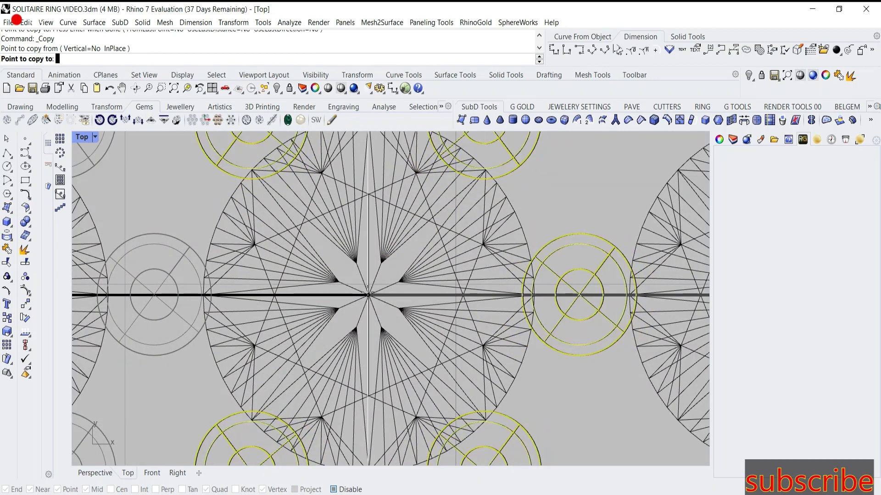
click(369, 295)
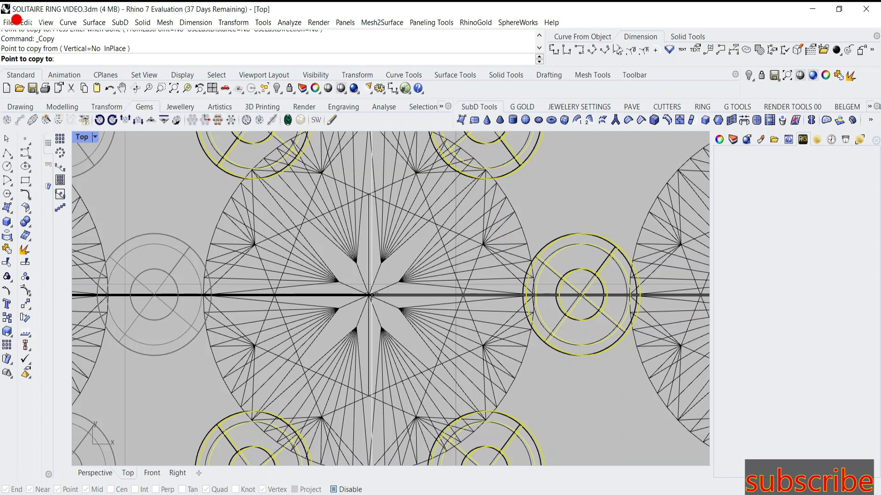
click(370, 294)
scroll(370, 294, down, 5)
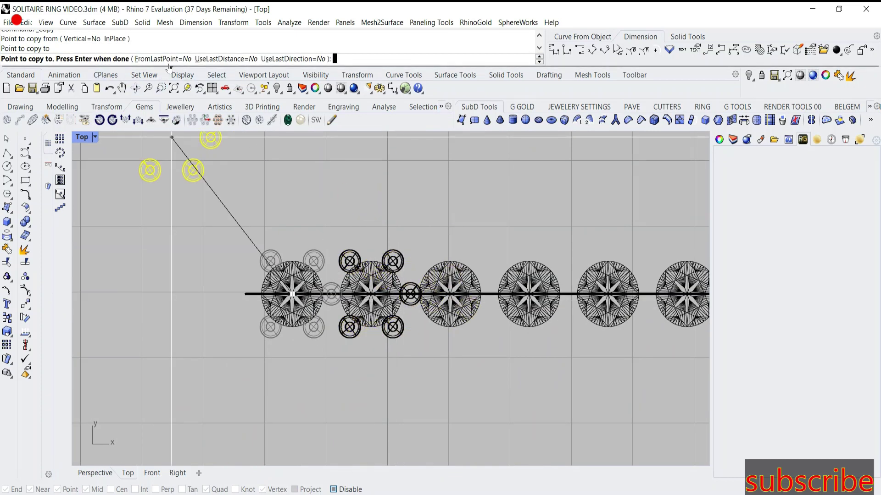
With FromLastPoint, UseLastDistance and UseLastDirection set to Yes, place prong sets on the remaining stones
click(181, 59)
click(228, 60)
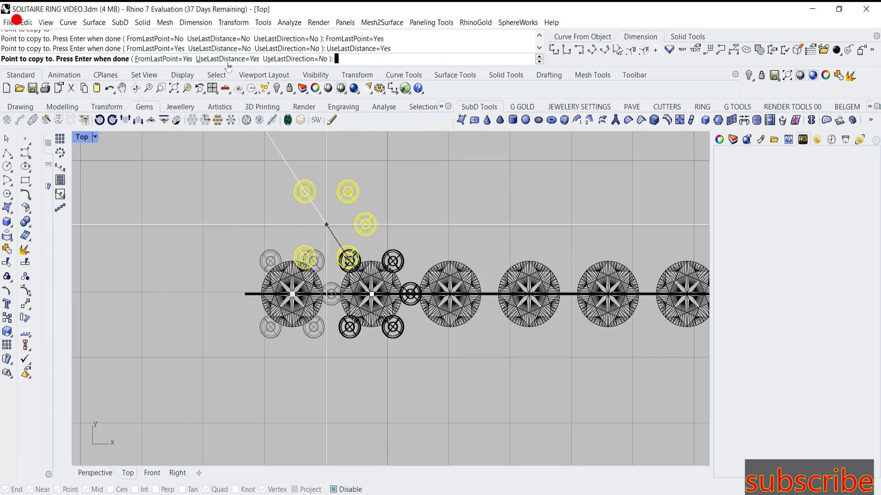
click(318, 60)
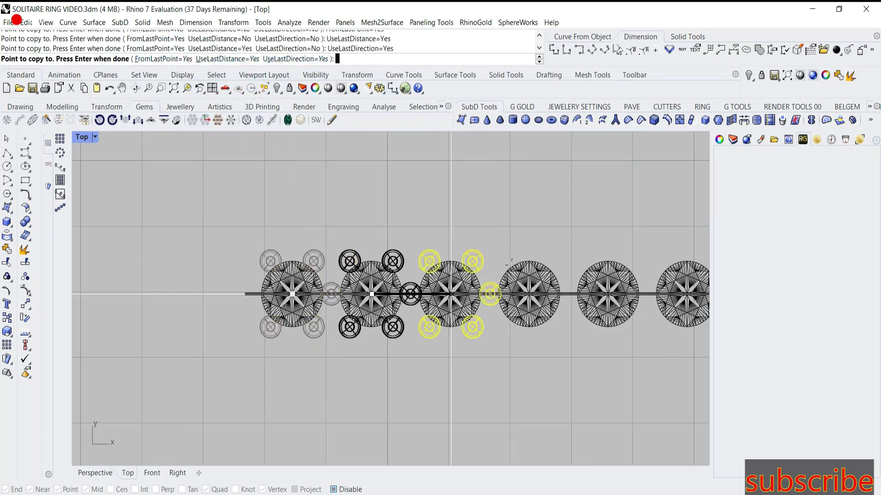
click(354, 300)
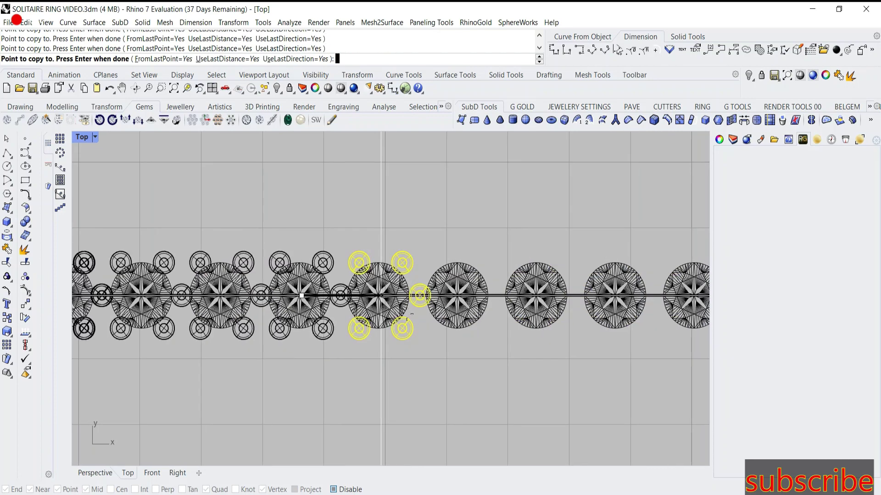
click(355, 299)
click(354, 299)
right_drag(698, 296, 263, 342)
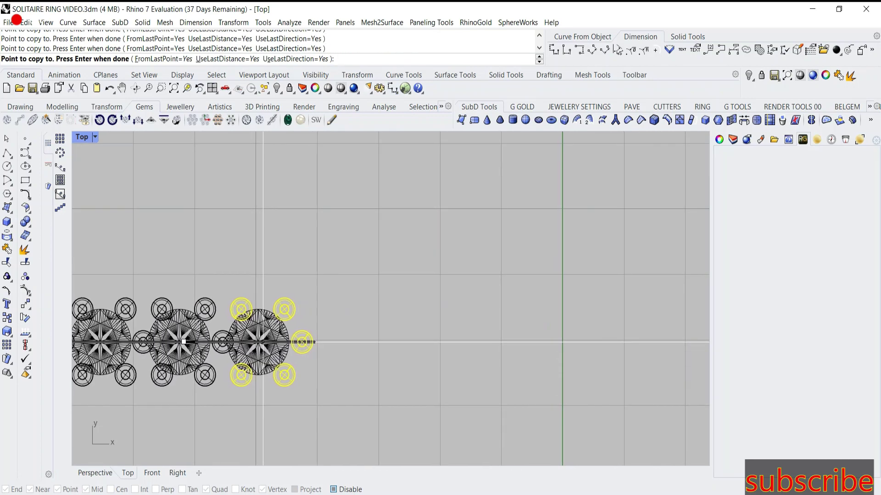
click(263, 342)
Delete the extra gem at the end of the row
scroll(525, 273, down, 3)
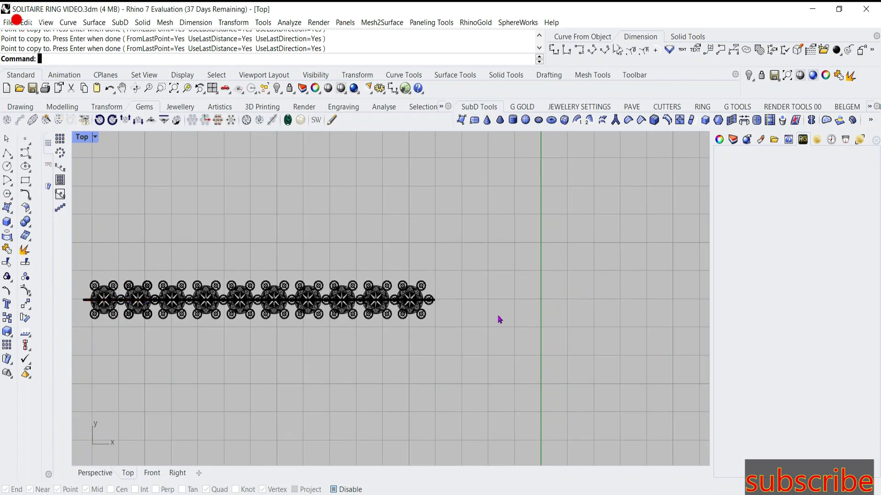
scroll(496, 326, up, 3)
click(487, 320)
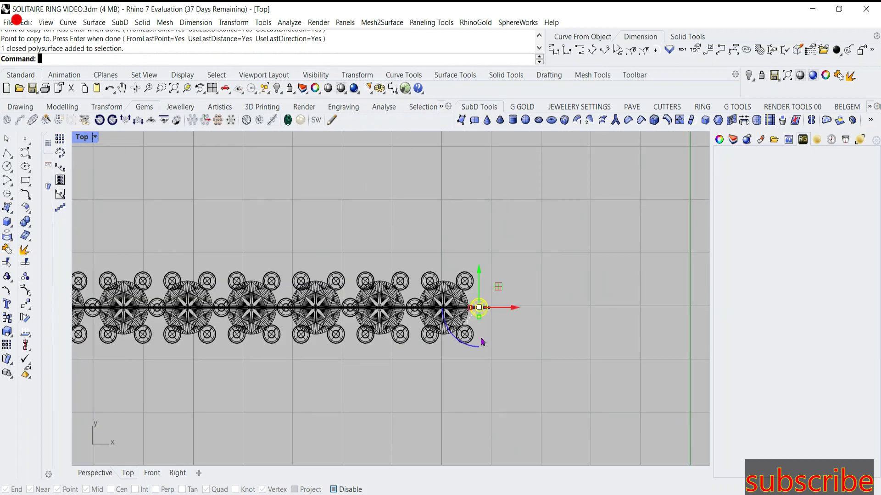
click(490, 369)
key(Delete)
Undo the copied prong sets so only the first stone's cutters remain
scroll(495, 368, up, 2)
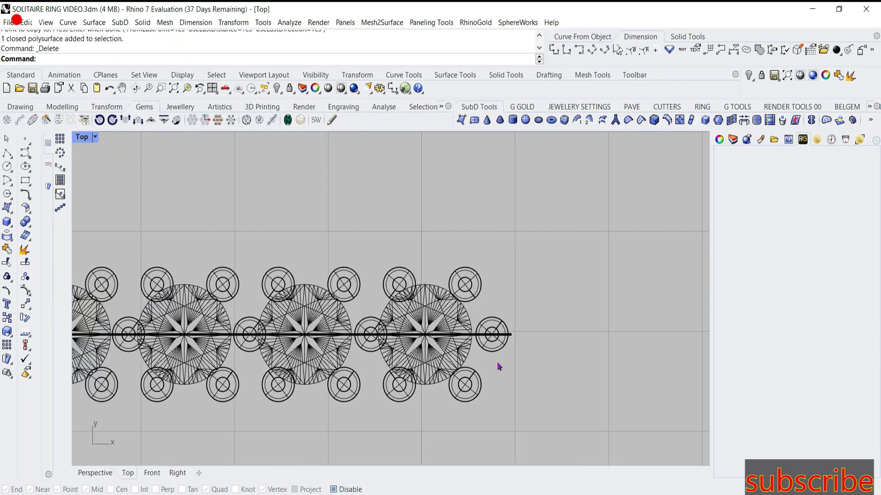
click(488, 329)
scroll(545, 353, down, 3)
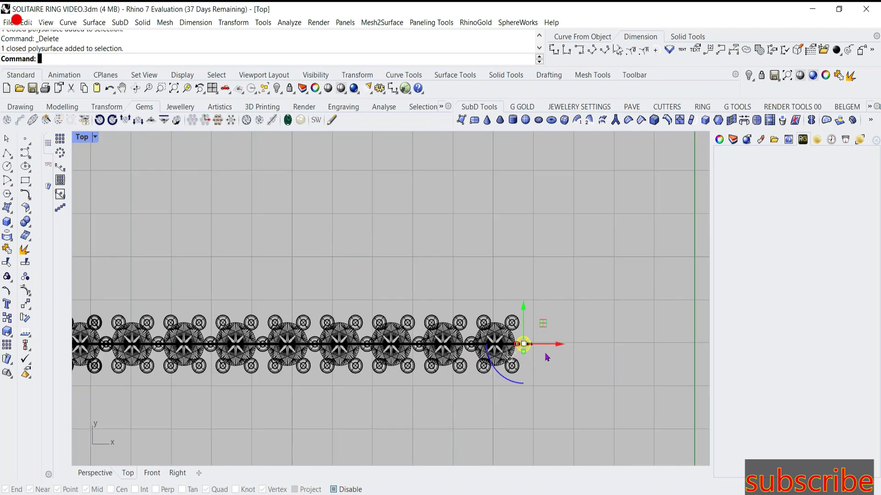
key(ctrl+z)
scroll(253, 360, up, 2)
scroll(275, 367, up, 2)
scroll(303, 374, up, 2)
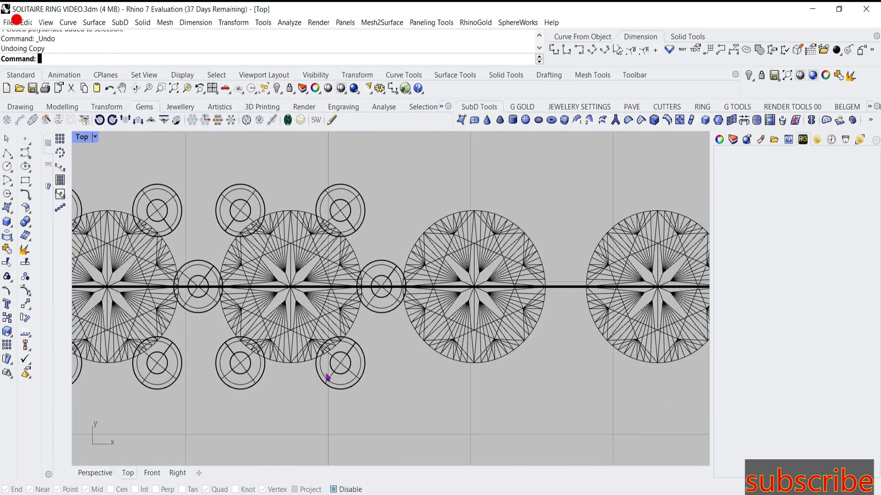
click(341, 378)
key(Escape)
scroll(397, 338, down, 3)
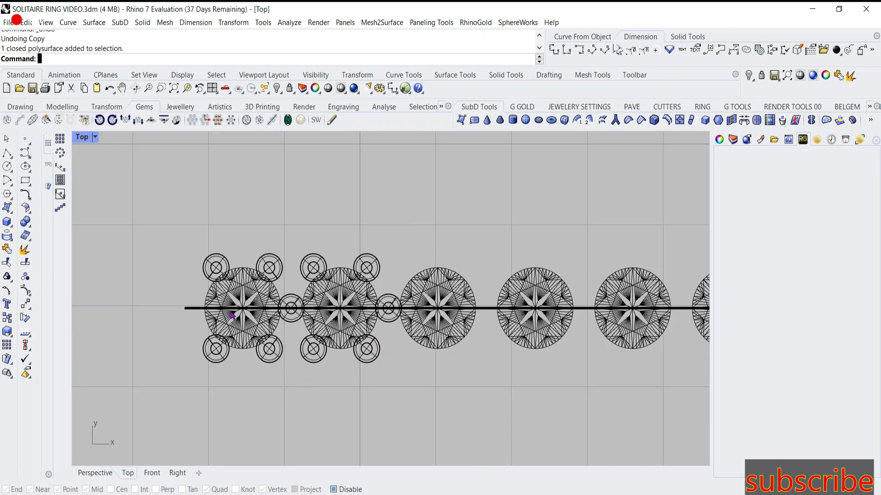
key(ctrl+z)
Select only the first stone's prongs and start a 10-item linear array from the line's left end
drag(185, 231, 310, 390)
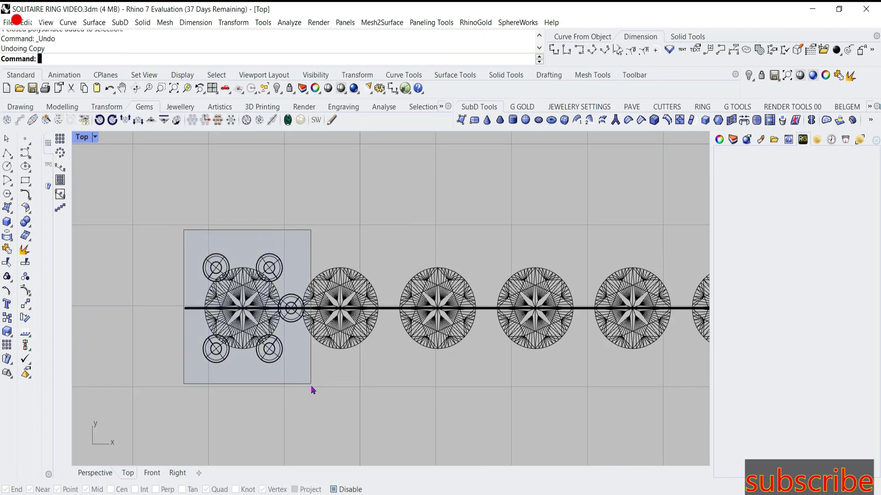
ctrl+click(235, 341)
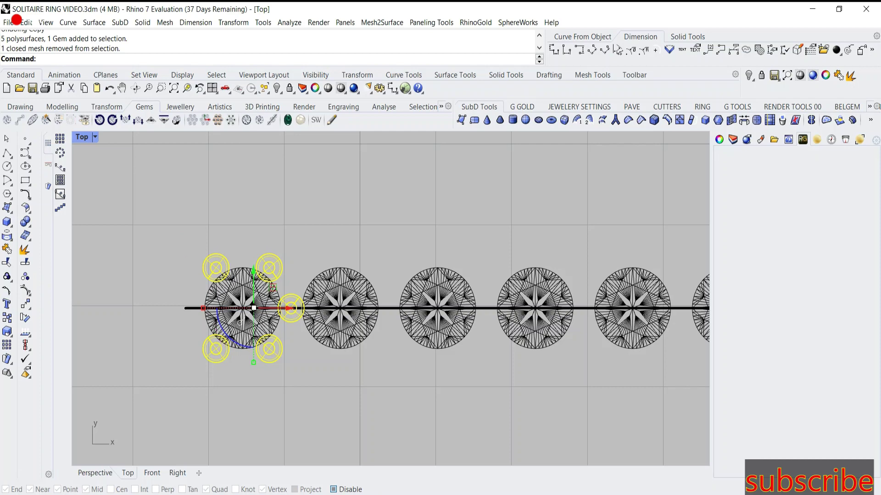
click(60, 194)
key(Return)
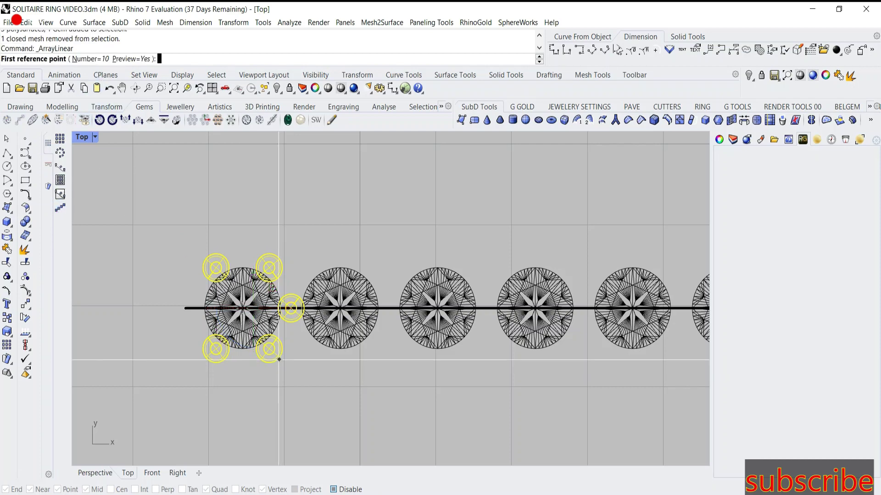
scroll(216, 298, up, 2)
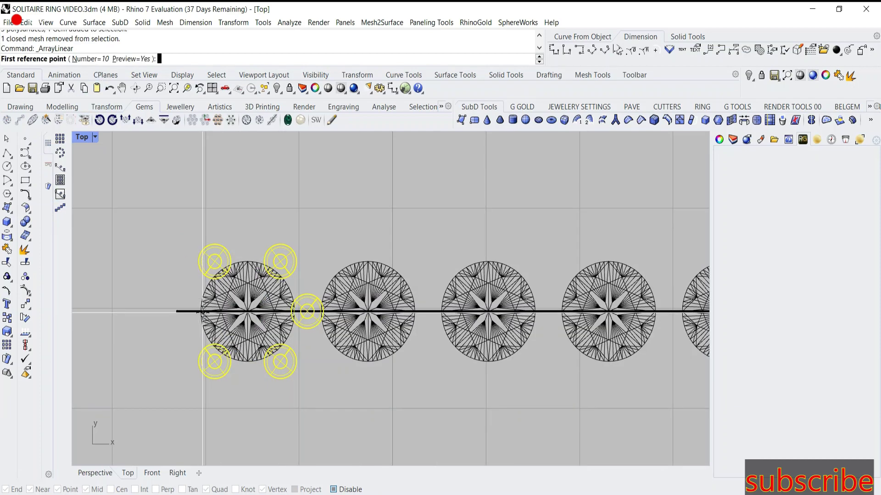
click(201, 313)
scroll(314, 312, up, 2)
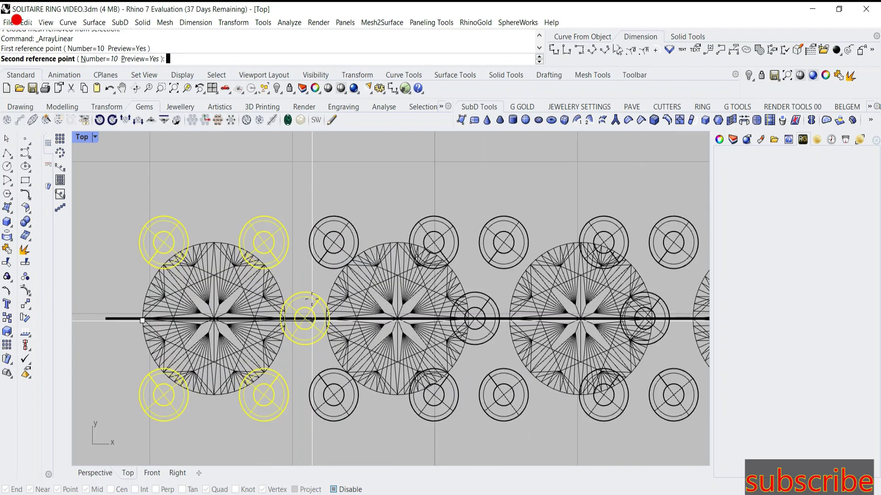
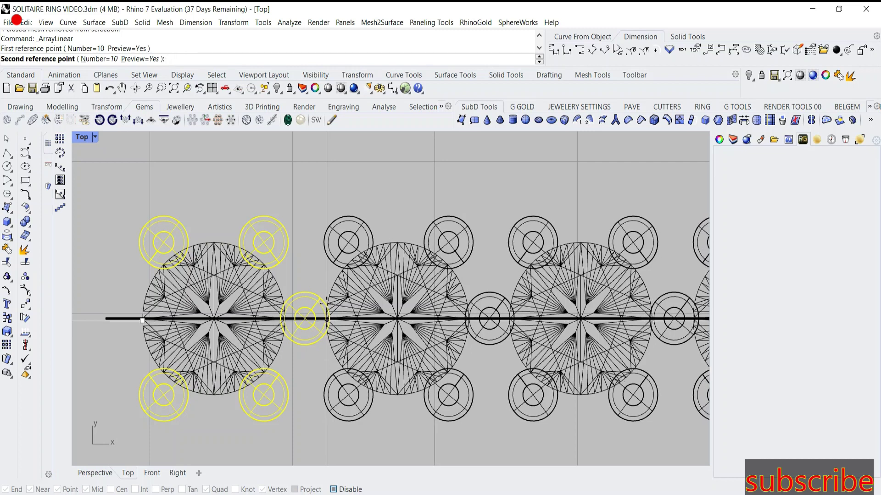
Finish the first linear array of the gem, then undo it
click(327, 319)
scroll(327, 318, down, 5)
scroll(542, 294, up, 4)
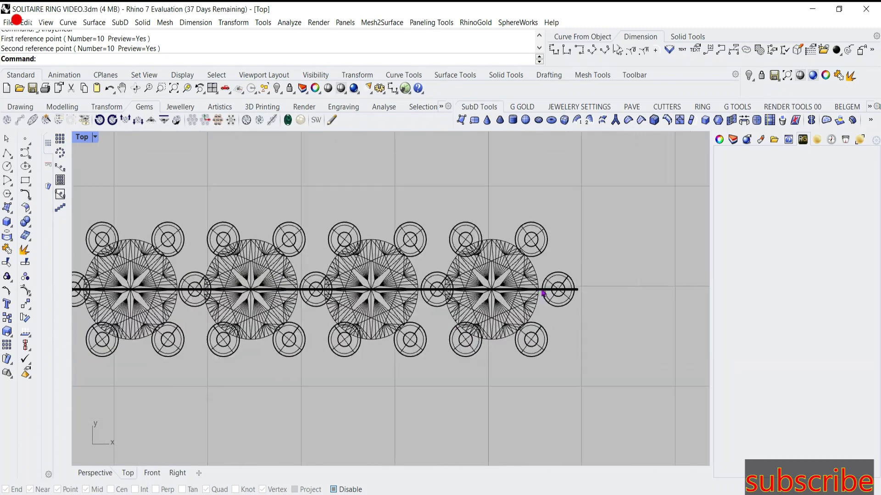
scroll(545, 305, down, 3)
key(ctrl+z)
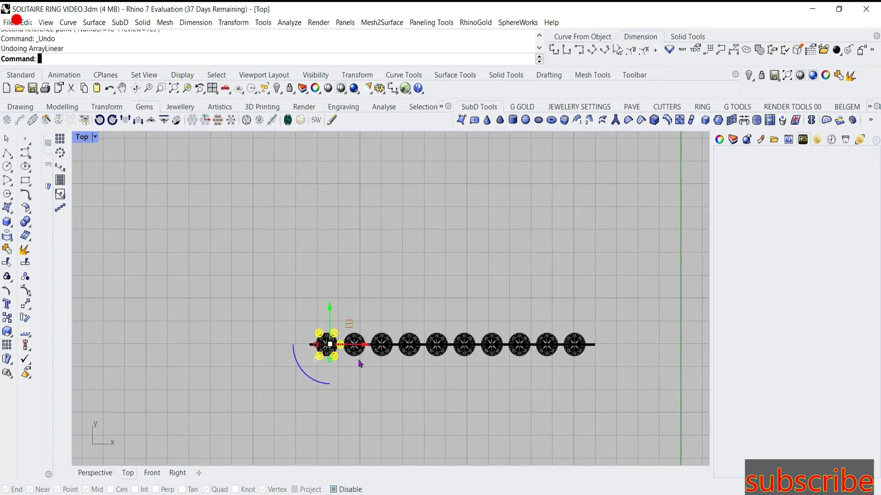
scroll(359, 363, up, 5)
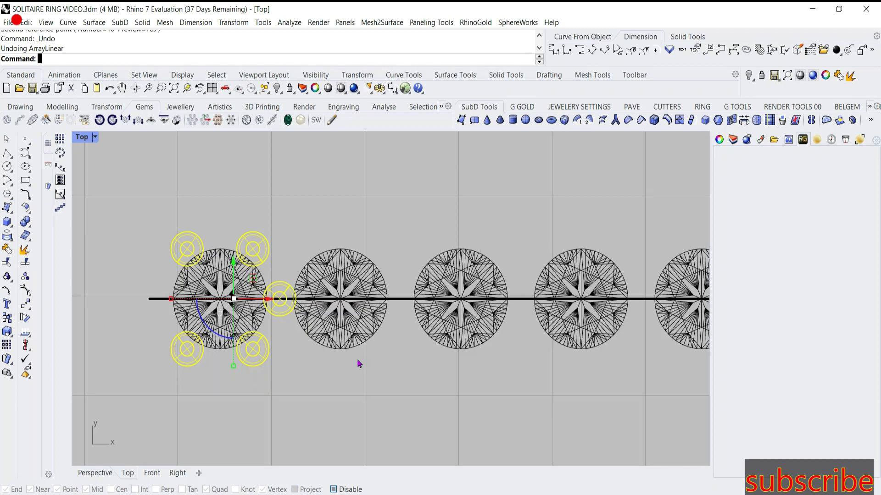
scroll(298, 343, down, 3)
scroll(298, 343, down, 2)
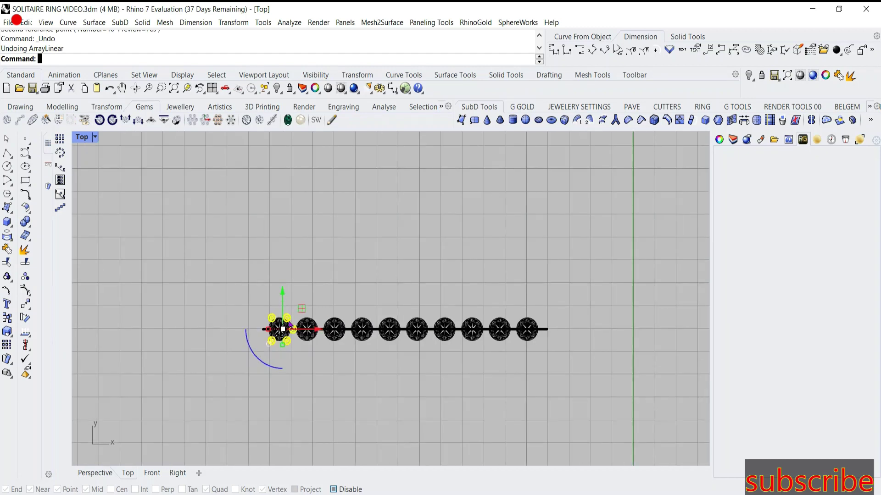
scroll(281, 322, up, 5)
Rerun ArrayLinear with 10 copies, from the gem centre to the next spacing point
key(Return)
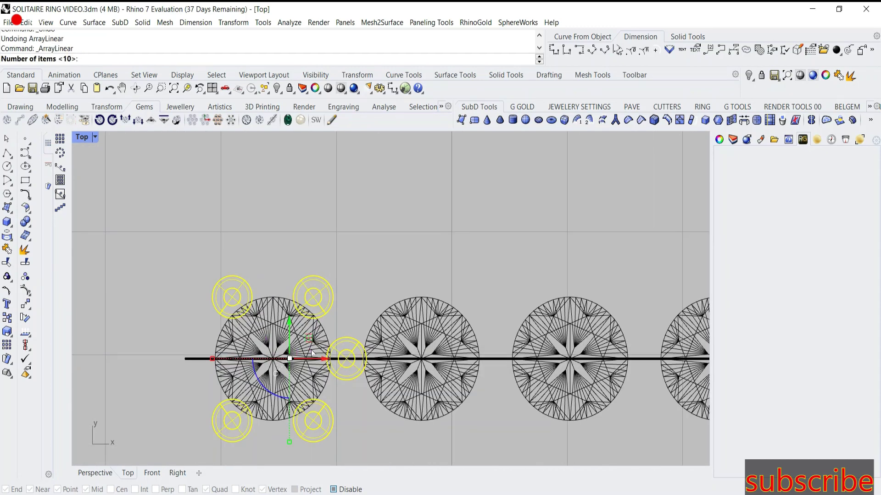
key(Return)
scroll(246, 317, up, 4)
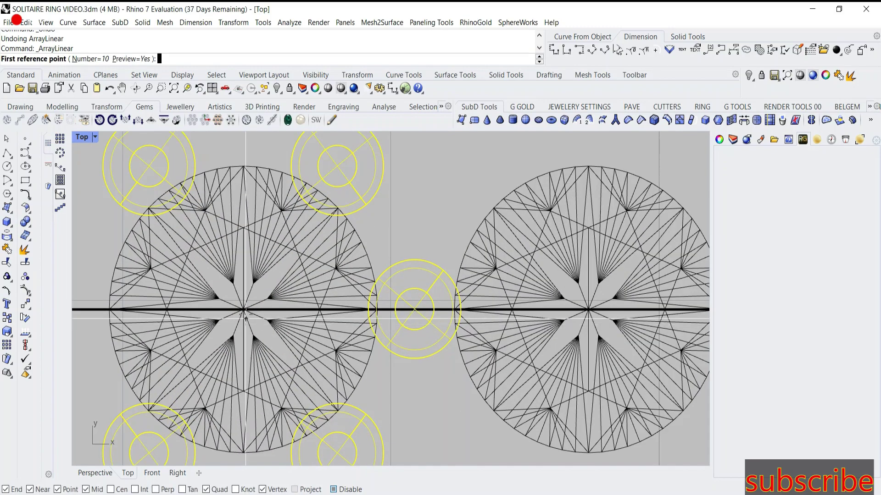
click(245, 316)
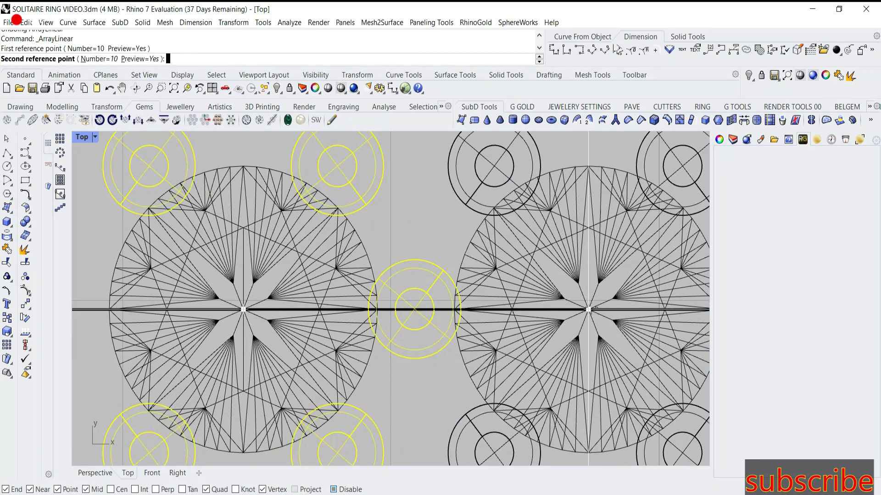
click(589, 310)
scroll(276, 317, down, 3)
scroll(276, 322, down, 3)
scroll(461, 350, up, 2)
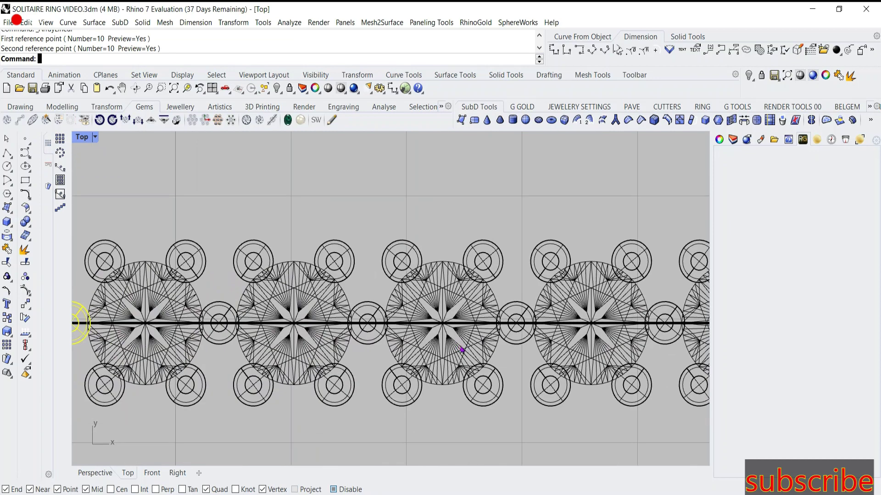
scroll(398, 355, down, 4)
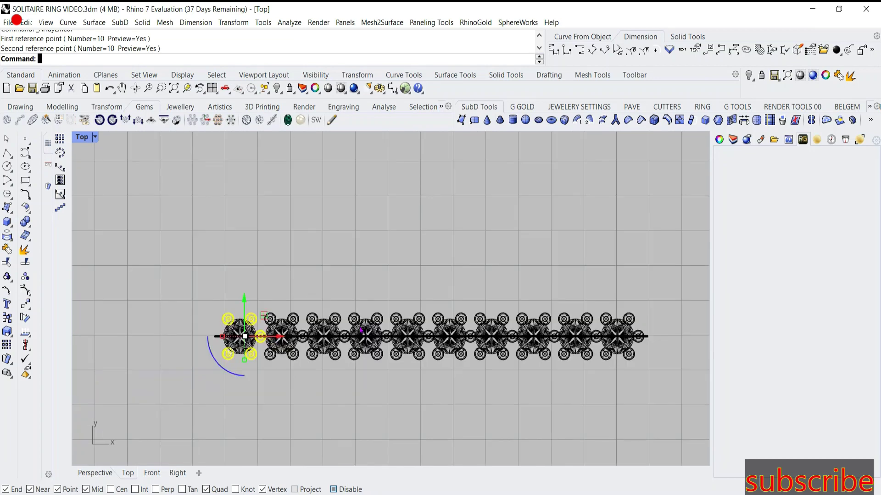
Check the 10-gem row in the four-view layout, then re-maximize the Top view
double_click(83, 139)
right_drag(321, 362, 178, 371)
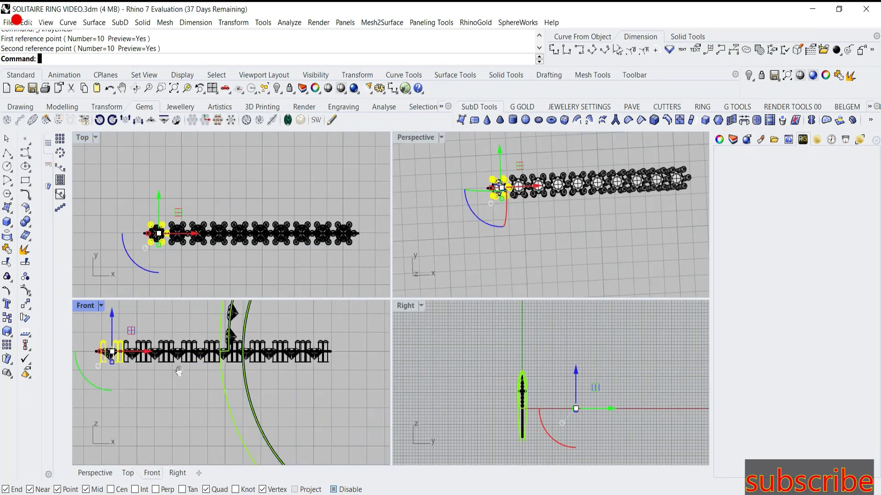
scroll(147, 367, down, 5)
key(Escape)
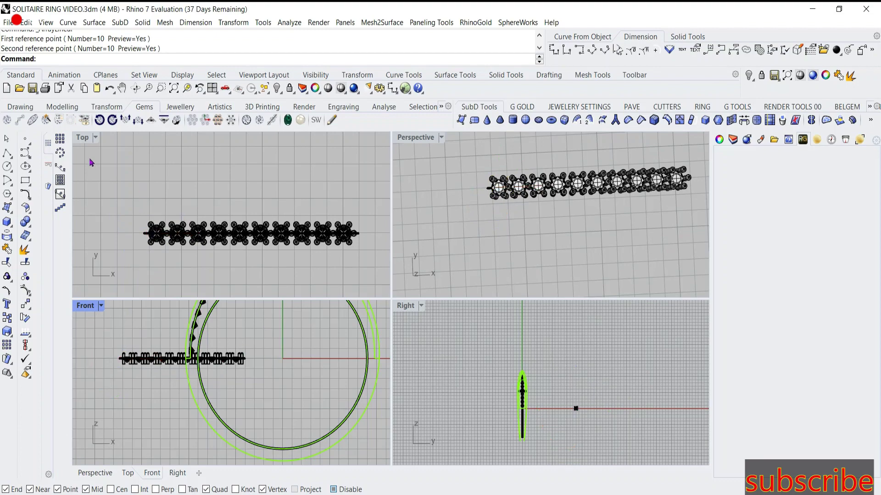
double_click(82, 137)
scroll(463, 347, up, 3)
scroll(596, 348, up, 2)
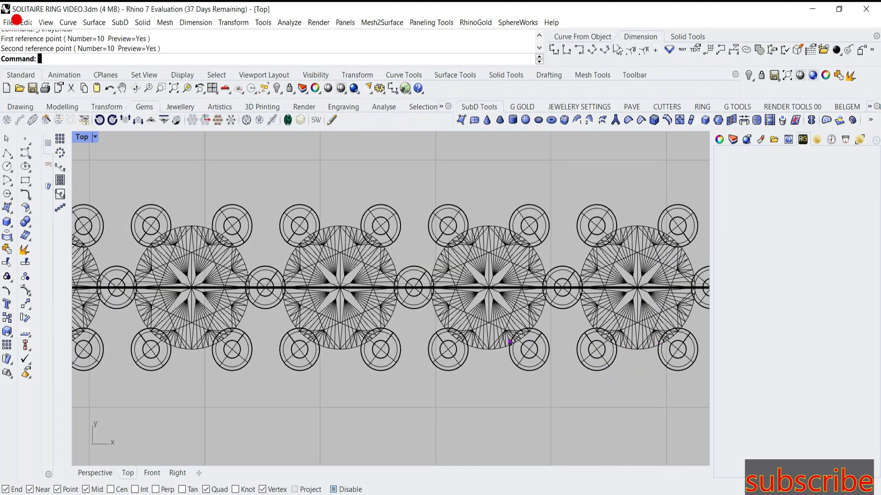
scroll(459, 358, down, 3)
scroll(381, 383, down, 2)
Select the arrayed gems with SelLast, plus the five leftover prong circles
text(SelLast)
key(Return)
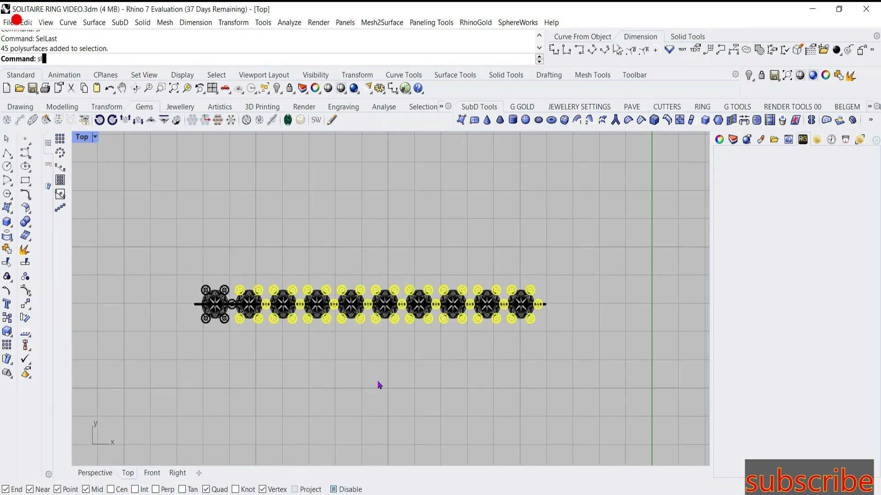
scroll(229, 294, up, 5)
shift+click(231, 294)
shift+click(237, 317)
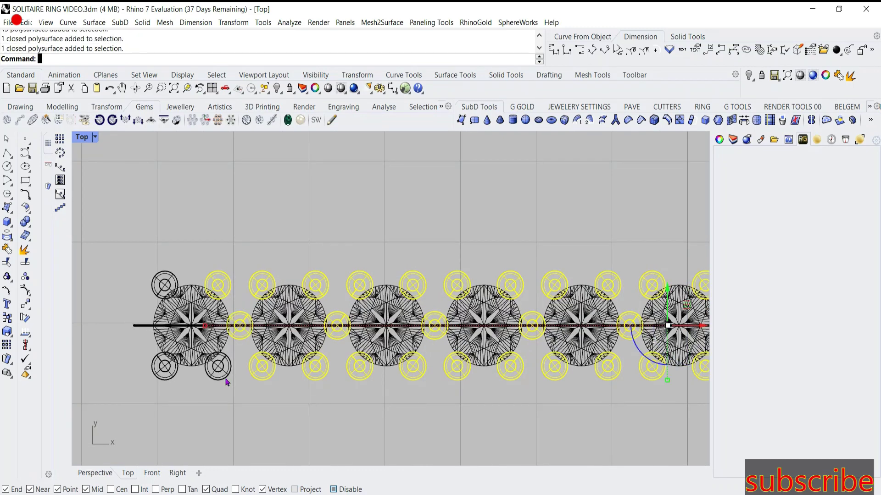
shift+click(226, 375)
shift+click(169, 377)
shift+click(166, 294)
scroll(189, 360, down, 3)
scroll(392, 366, down, 2)
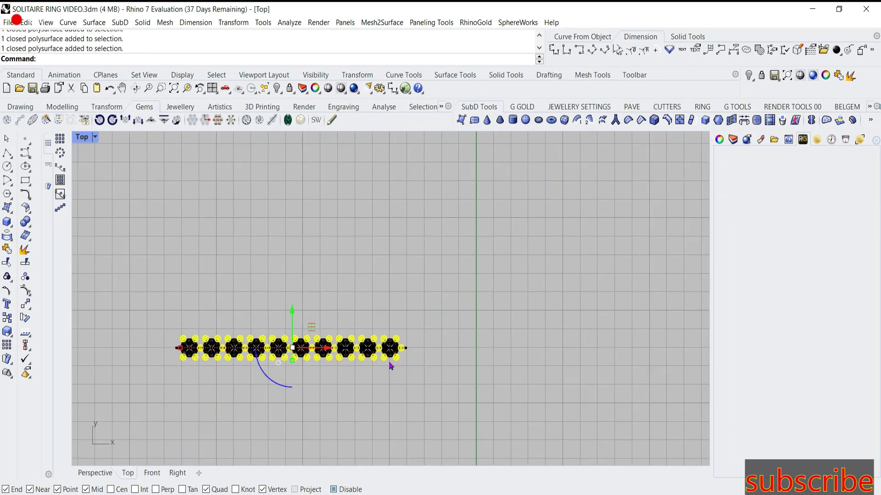
scroll(392, 366, up, 3)
scroll(442, 353, down, 3)
scroll(387, 338, down, 2)
Flow the selection from the straight base line onto the ring's band curve
text(f)
key(Return)
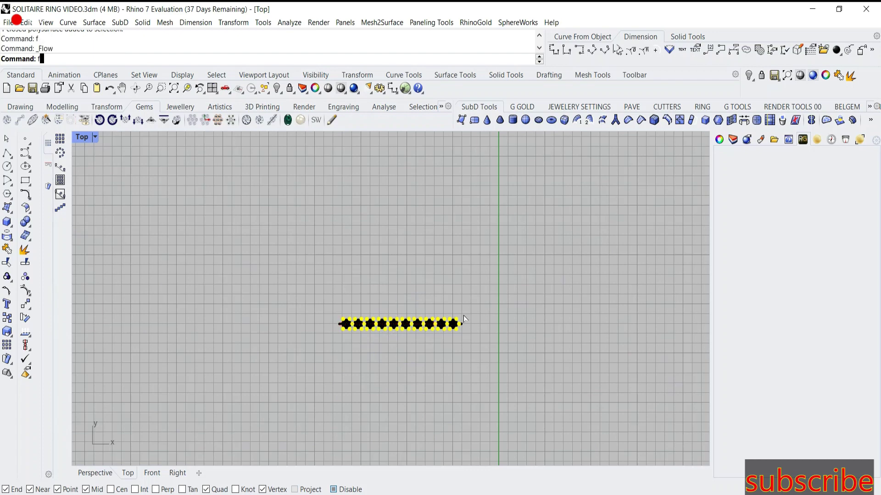
scroll(463, 326, up, 3)
click(462, 329)
scroll(375, 254, down, 5)
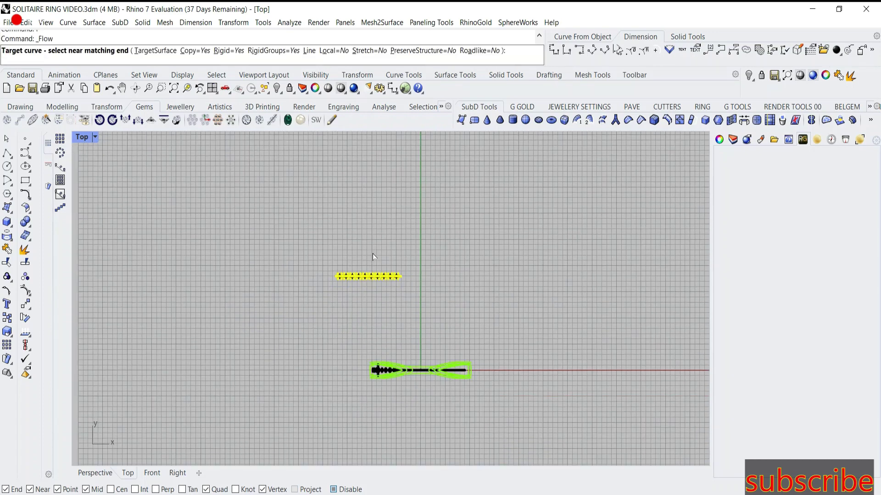
double_click(83, 136)
click(416, 136)
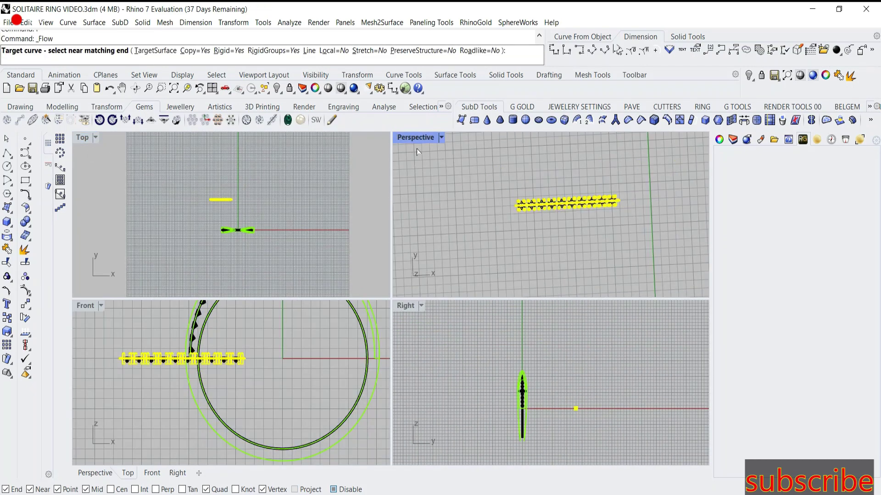
double_click(416, 137)
scroll(486, 272, down, 3)
right_drag(486, 272, 486, 244)
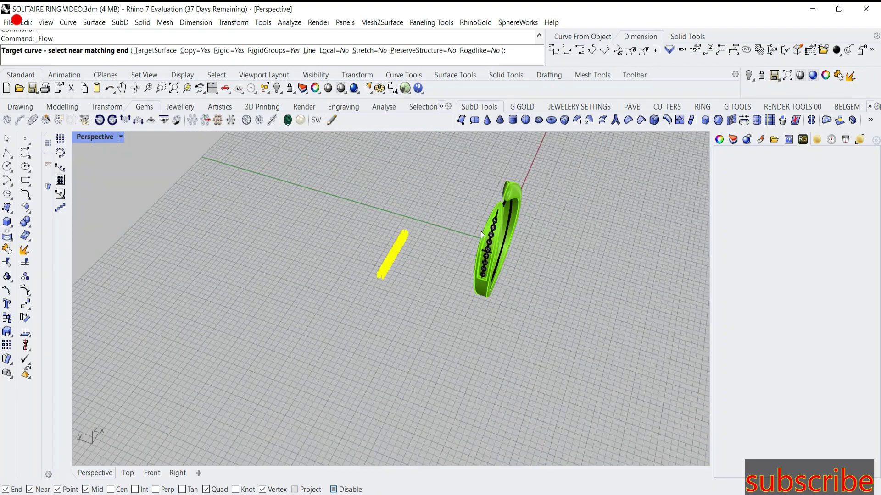
scroll(486, 244, up, 3)
scroll(487, 244, up, 3)
click(486, 242)
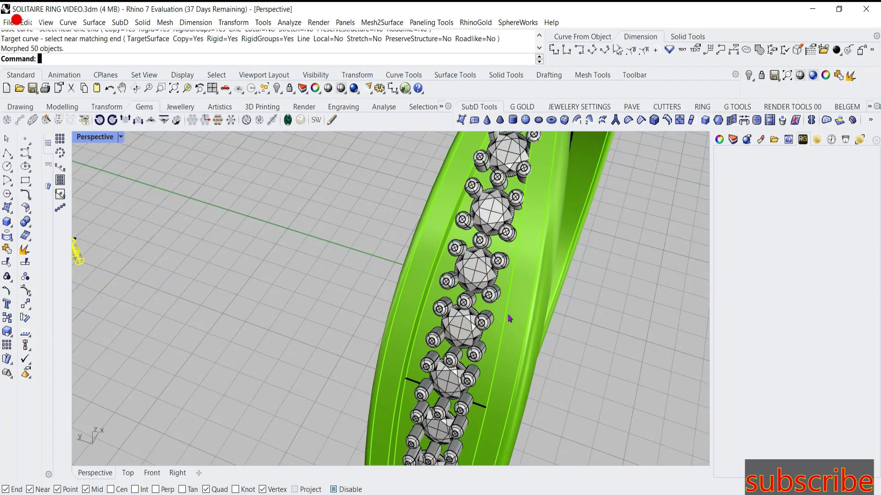
Delete two stray prongs at the end of the gem row on the band
mouse_move(511, 320)
right_down()
mouse_move(479, 329)
mouse_move(511, 323)
right_up()
right_drag(501, 227, 523, 261)
scroll(509, 243, up, 3)
scroll(523, 262, up, 3)
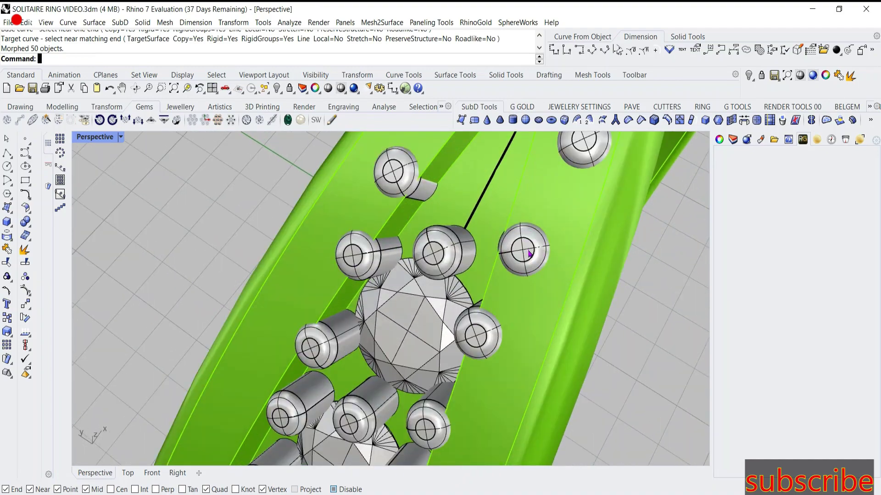
click(528, 252)
key(Delete)
click(437, 174)
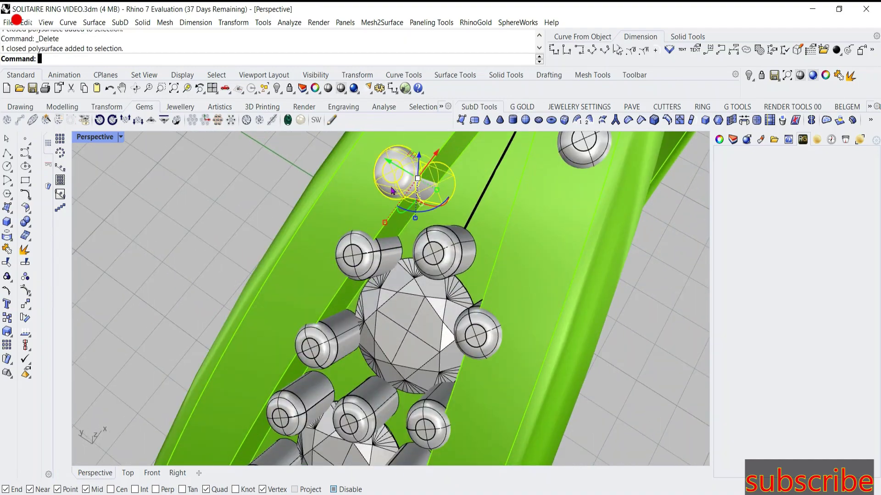
key(Delete)
scroll(442, 222, down, 3)
scroll(442, 222, up, 3)
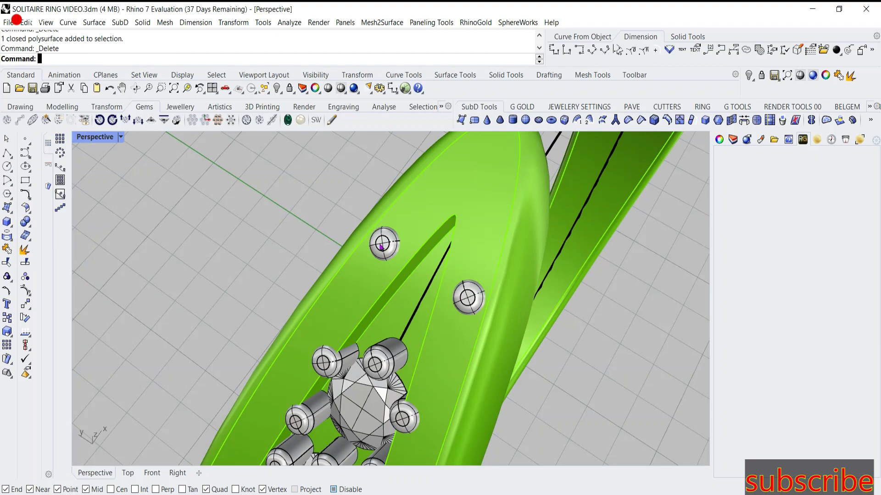
scroll(459, 289, down, 5)
Orbit around the band and select the prong beside the top gem
right_drag(443, 280, 495, 276)
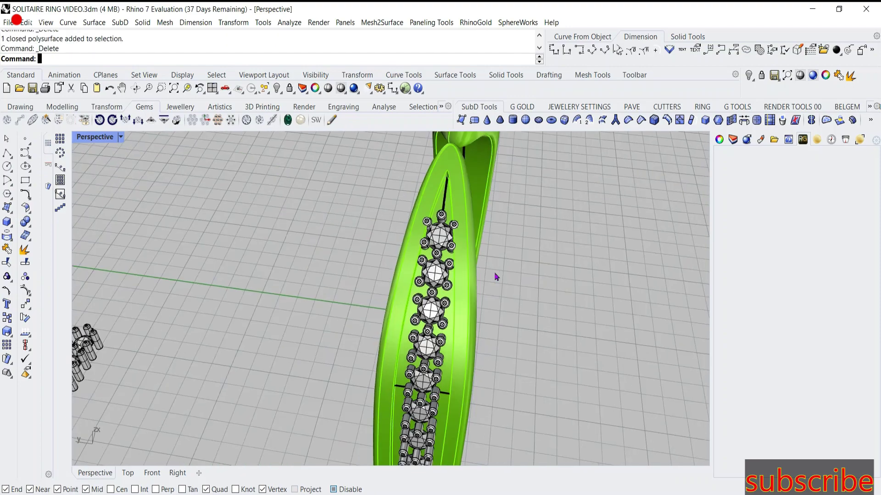
scroll(448, 252, up, 3)
scroll(431, 199, down, 3)
mouse_move(431, 202)
right_down()
mouse_move(413, 247)
mouse_move(404, 245)
right_up()
scroll(512, 266, up, 3)
scroll(512, 266, down, 3)
scroll(500, 294, down, 2)
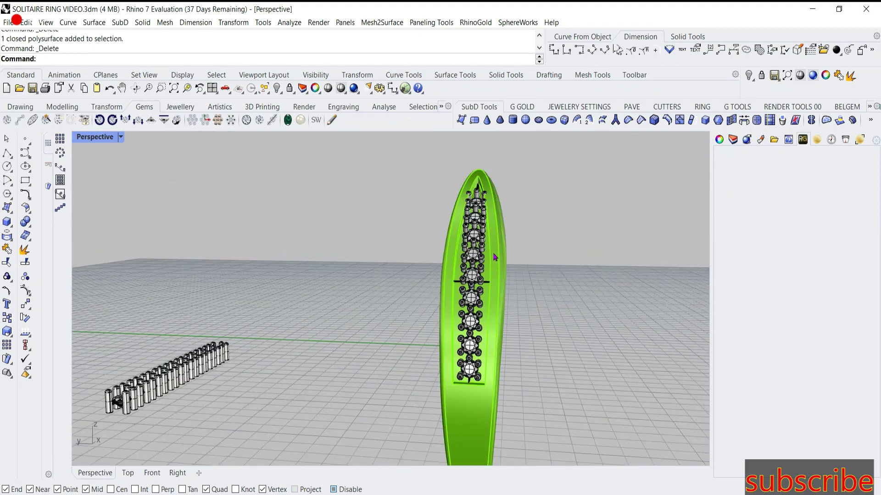
right_drag(498, 257, 486, 220)
scroll(493, 206, up, 3)
scroll(489, 230, up, 3)
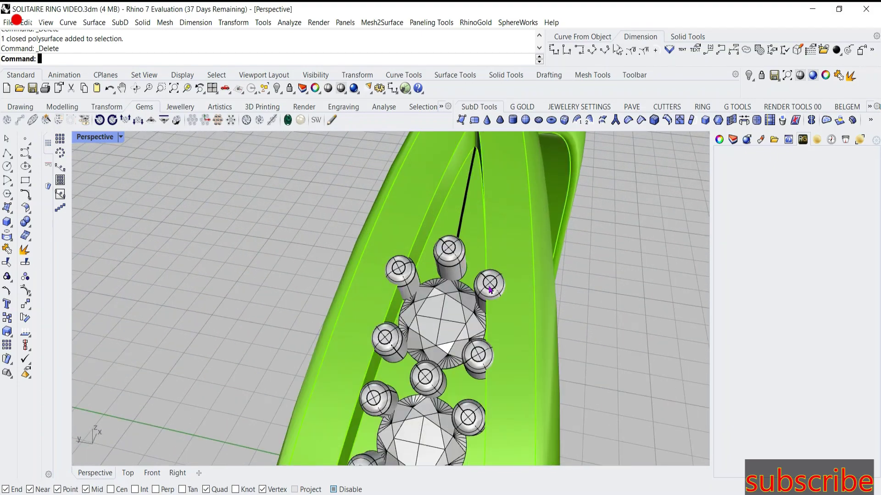
click(490, 289)
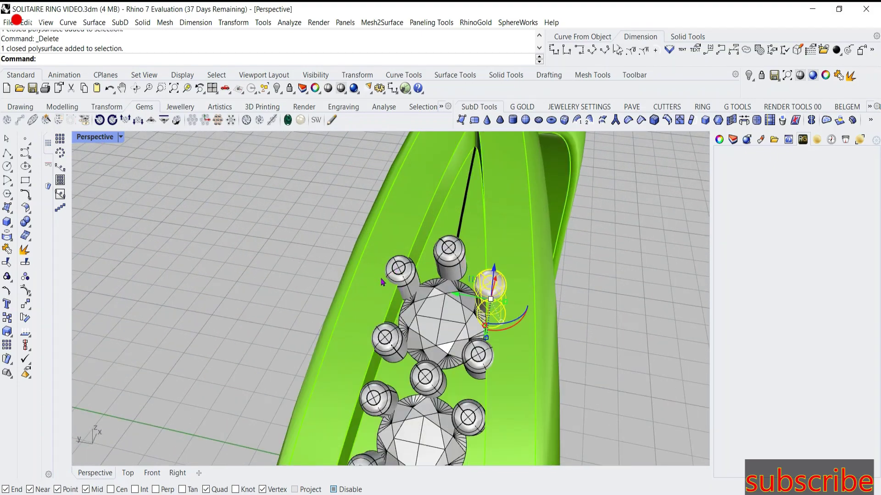
scroll(382, 282, down, 2)
right_drag(381, 282, 285, 248)
scroll(243, 241, down, 3)
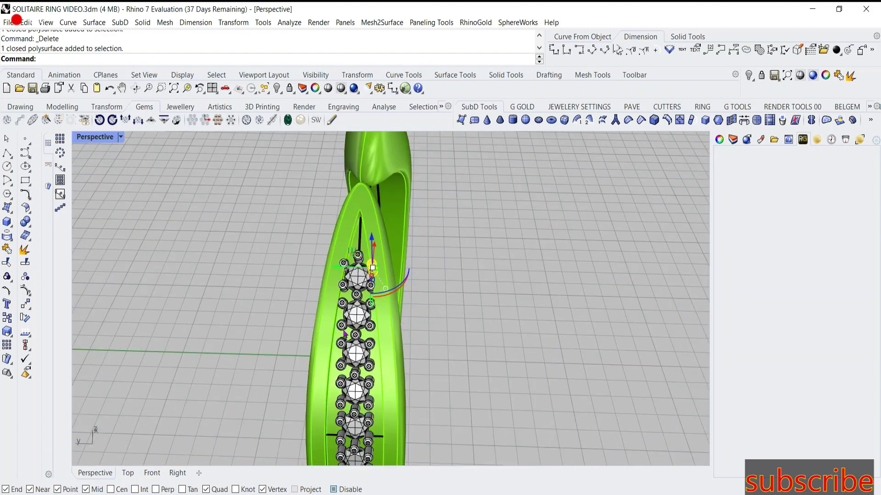
In a maximized Perspective view, shift a prong to the top gem's left and raise both side prongs
key(Return)
scroll(394, 283, up, 1)
scroll(408, 254, up, 1)
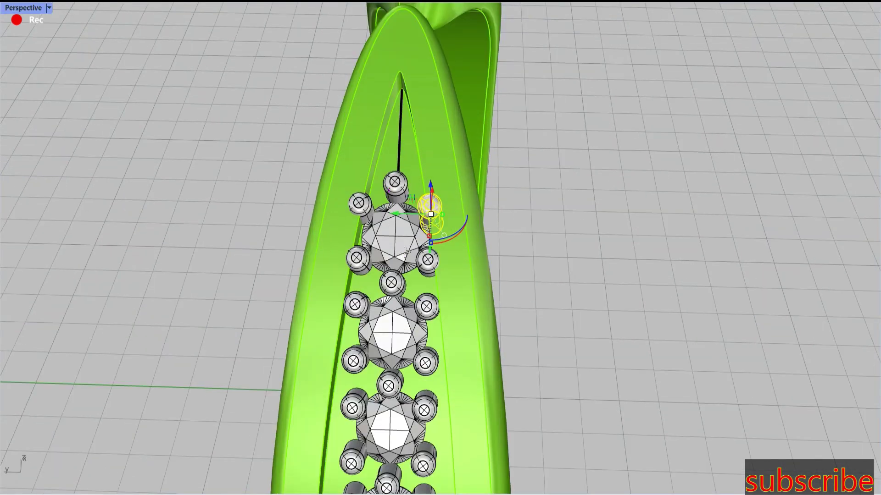
scroll(412, 259, up, 1)
scroll(412, 260, up, 1)
scroll(413, 261, up, 1)
scroll(415, 264, up, 1)
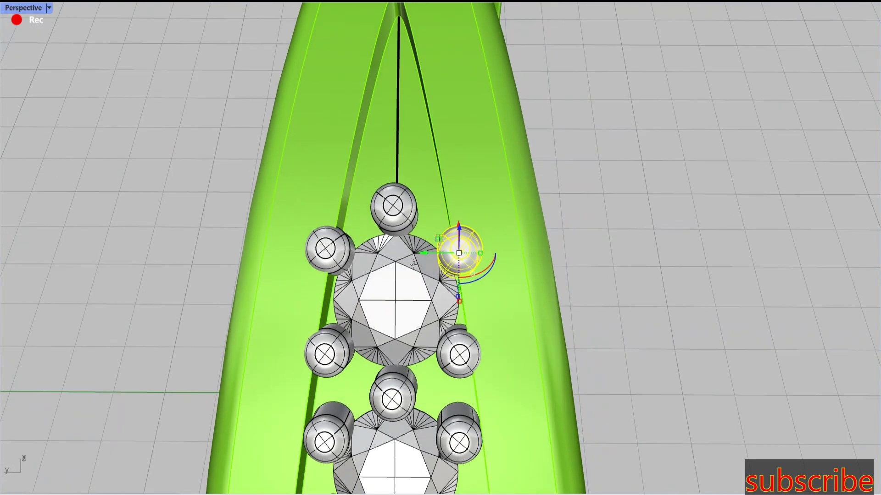
mouse_move(421, 256)
mouse_down()
mouse_move(353, 259)
mouse_move(361, 254)
mouse_up()
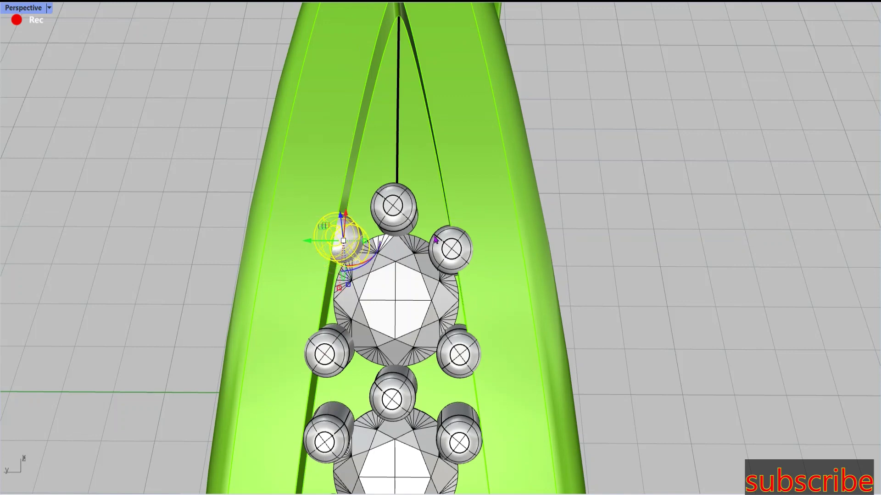
shift+click(440, 255)
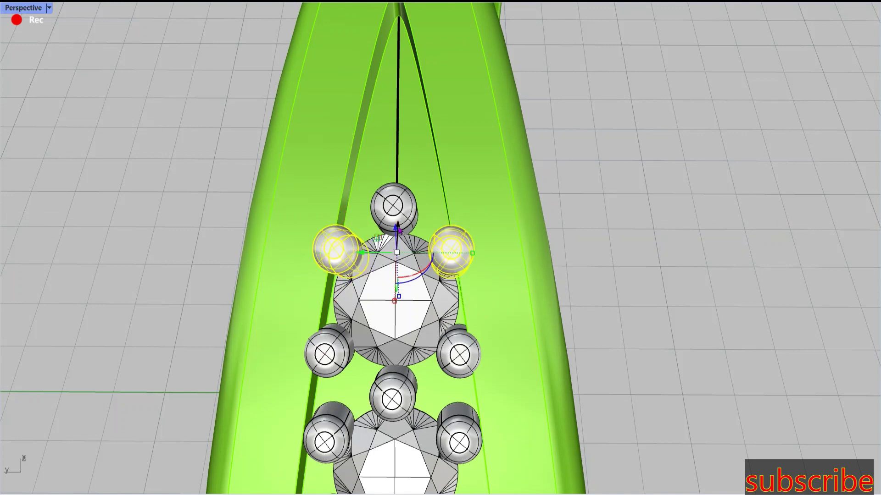
drag(398, 231, 397, 214)
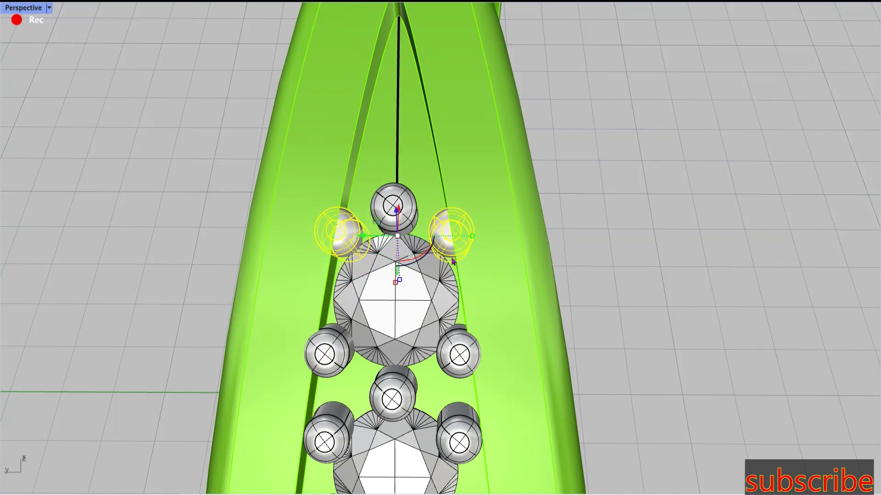
key(Escape)
Move another prong to the top gem's right side and nudge the top-left prong right
scroll(452, 262, down, 3)
mouse_move(452, 261)
right_down()
mouse_move(468, 238)
mouse_move(404, 275)
mouse_move(464, 257)
mouse_move(464, 266)
right_up()
scroll(440, 257, up, 3)
scroll(403, 275, up, 2)
click(375, 255)
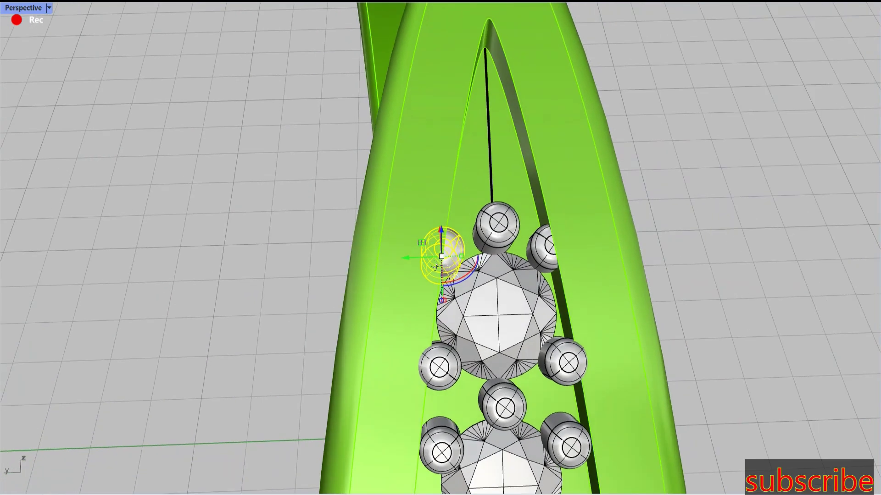
scroll(460, 272, up, 2)
drag(391, 261, 491, 249)
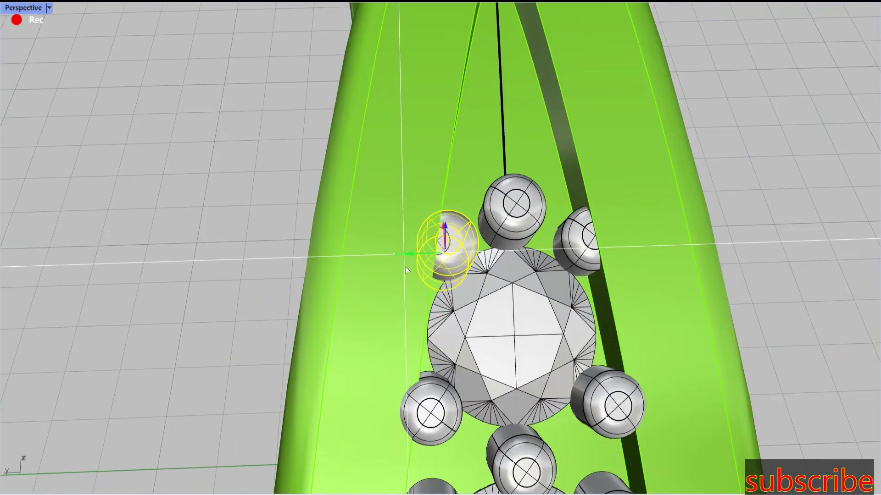
drag(558, 246, 541, 252)
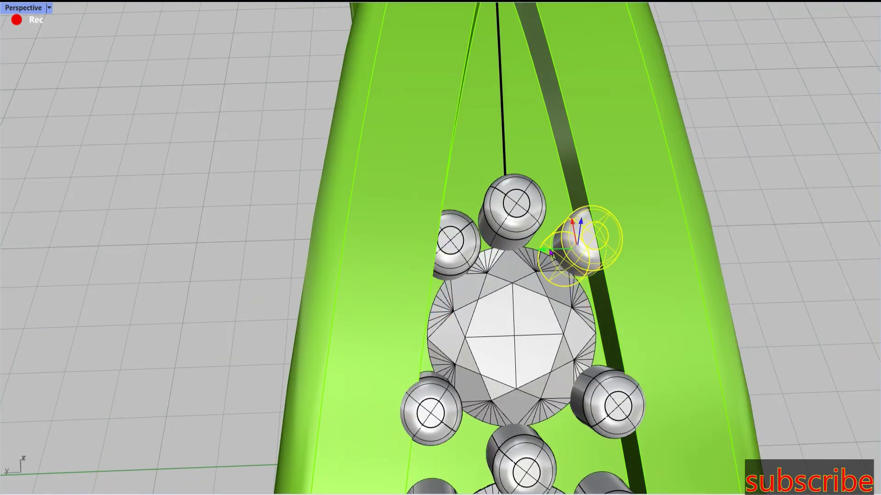
scroll(542, 251, down, 3)
right_drag(515, 256, 488, 252)
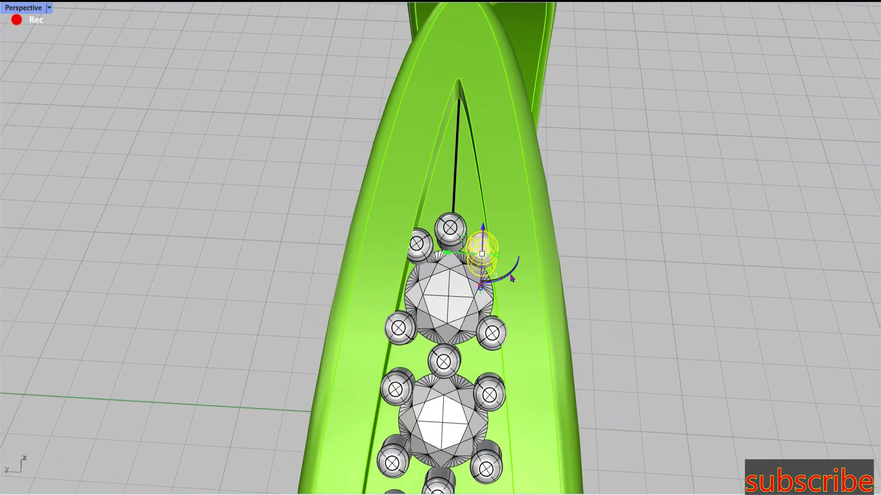
click(374, 211)
scroll(349, 221, down, 2)
scroll(371, 281, up, 3)
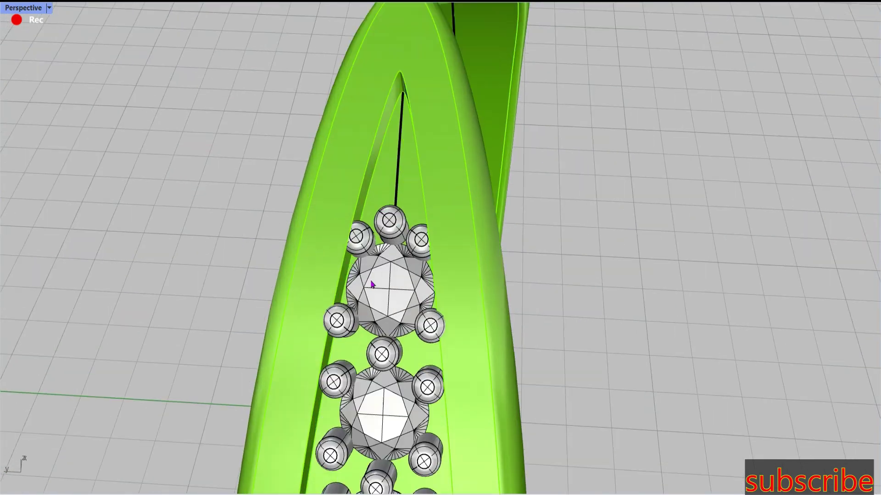
scroll(362, 270, up, 3)
drag(314, 278, 320, 280)
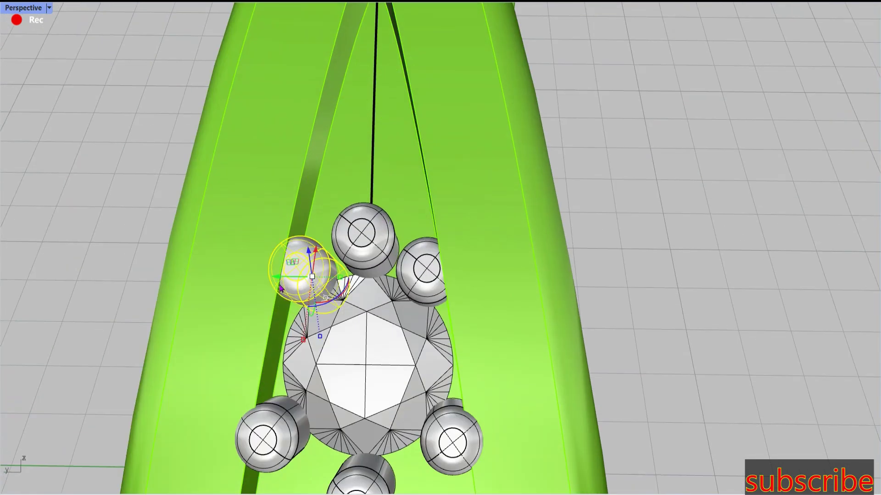
key(Escape)
Inspect the ring band from several angles and return to the four-view layout
scroll(542, 231, down, 3)
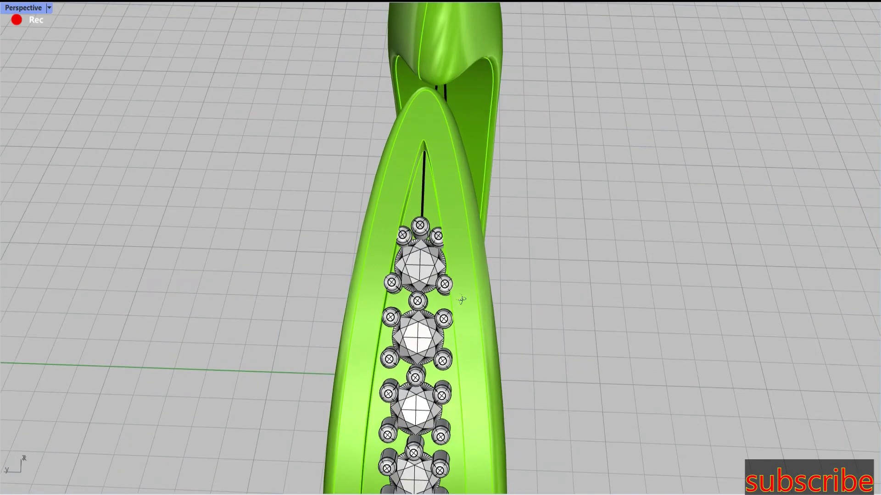
mouse_move(542, 230)
right_down()
mouse_move(399, 270)
mouse_move(415, 353)
right_up()
scroll(399, 271, up, 1)
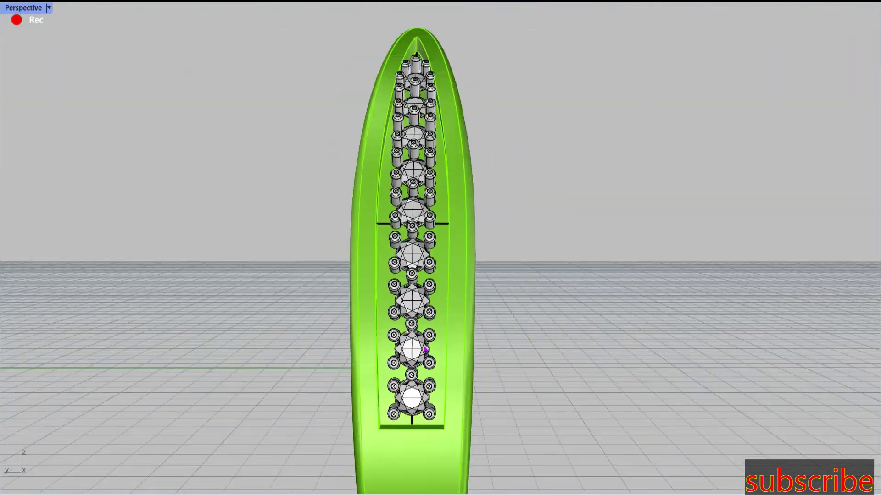
right_drag(408, 431, 398, 248)
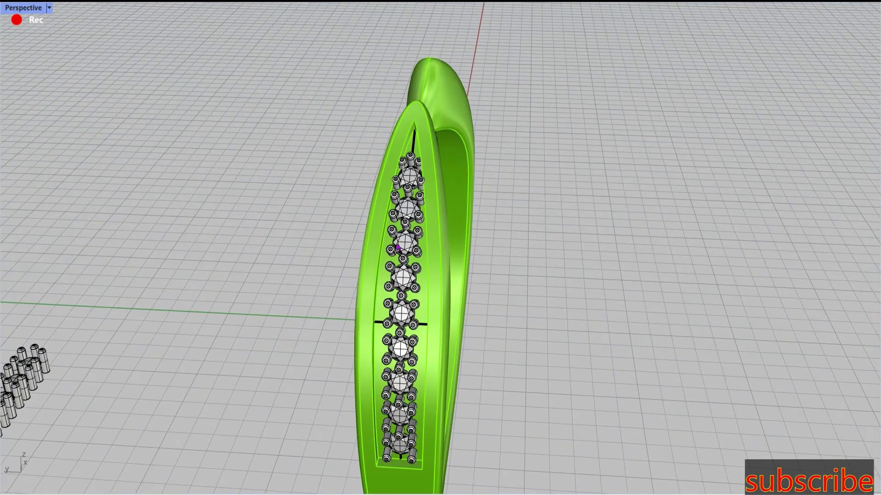
double_click(33, 12)
mouse_move(528, 173)
right_down()
mouse_move(633, 177)
mouse_move(662, 186)
mouse_move(657, 198)
right_up()
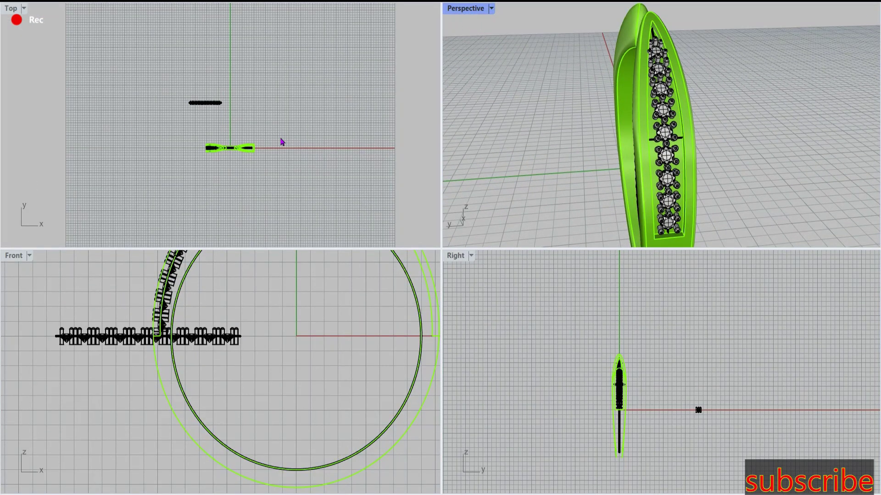
right_drag(664, 123, 516, 81)
Switch the Perspective viewport to Rendered display and orbit around the gold ring
click(491, 9)
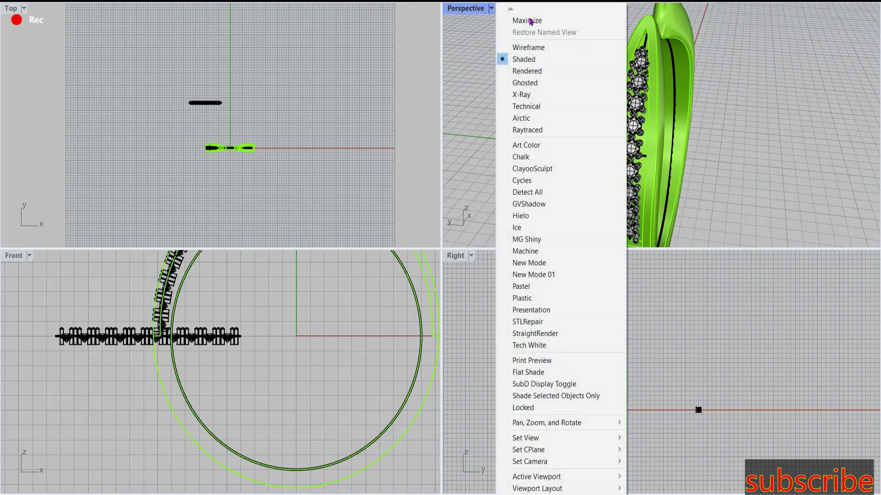
click(532, 72)
right_drag(583, 131, 663, 150)
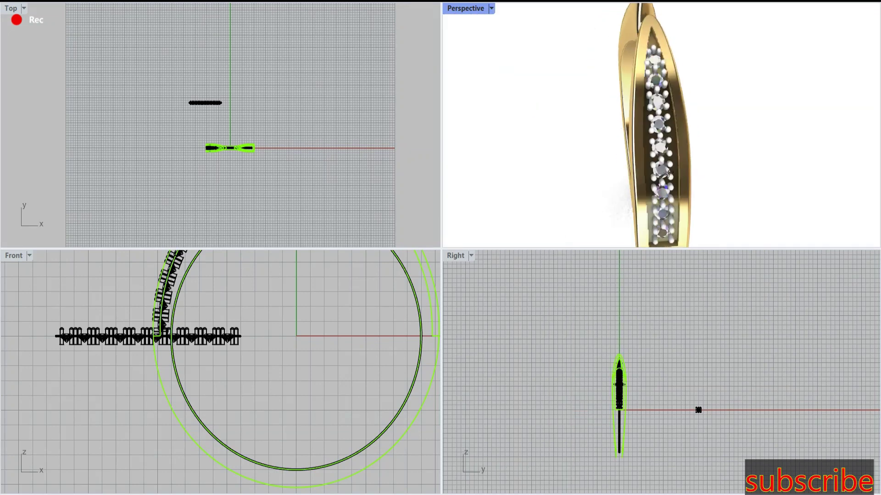
scroll(663, 150, up, 2)
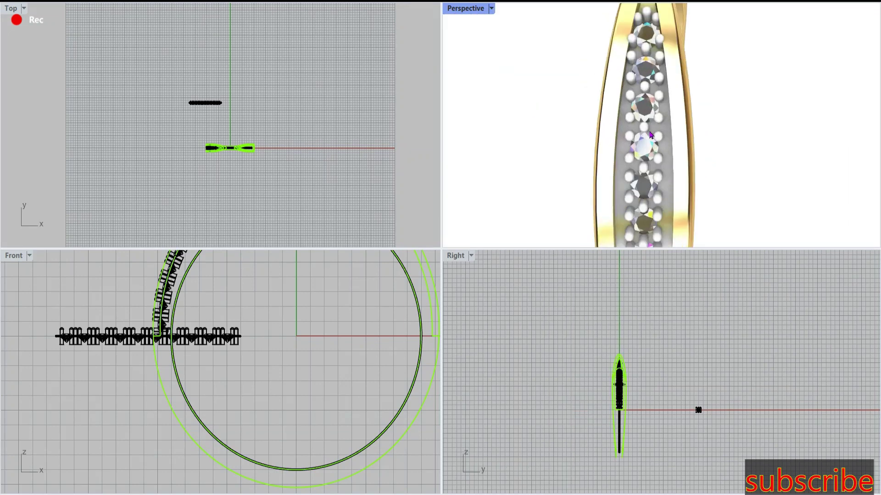
scroll(656, 142, up, 3)
scroll(599, 159, down, 5)
right_drag(599, 160, 550, 115)
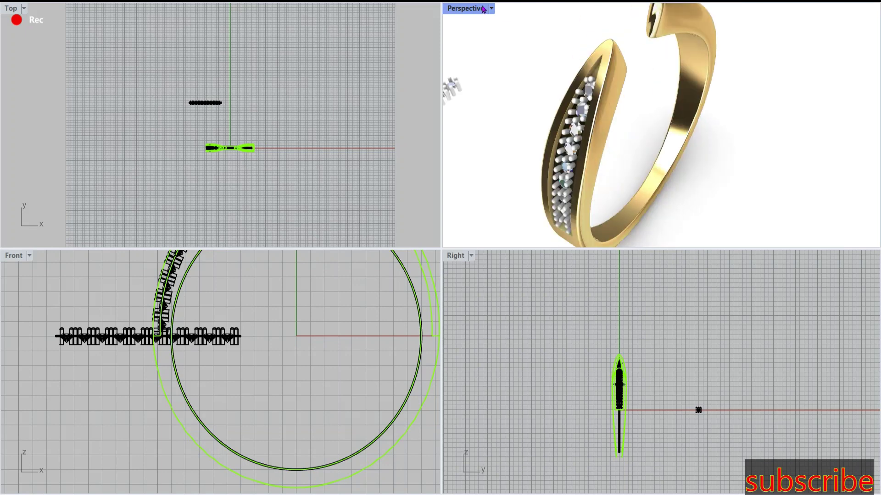
Inspect the rendered stones in a maximized Perspective view, then restore the four-view layout
double_click(465, 8)
right_drag(462, 212, 468, 243)
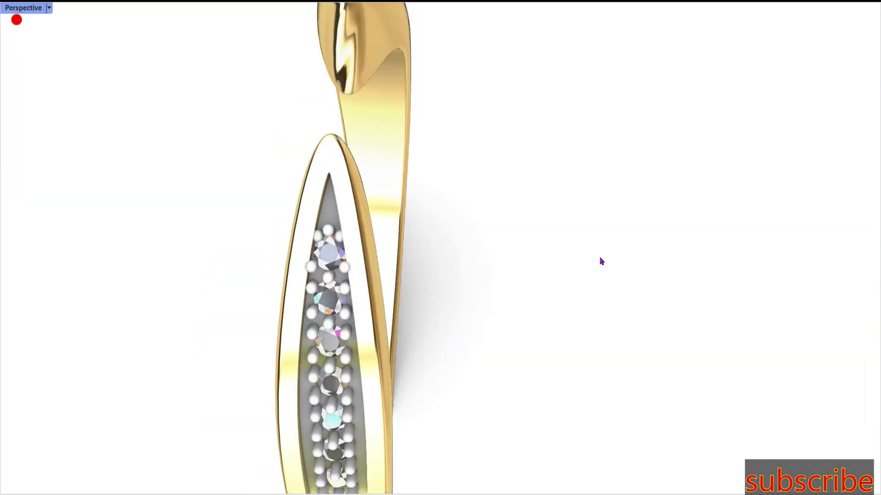
scroll(485, 222, down, 5)
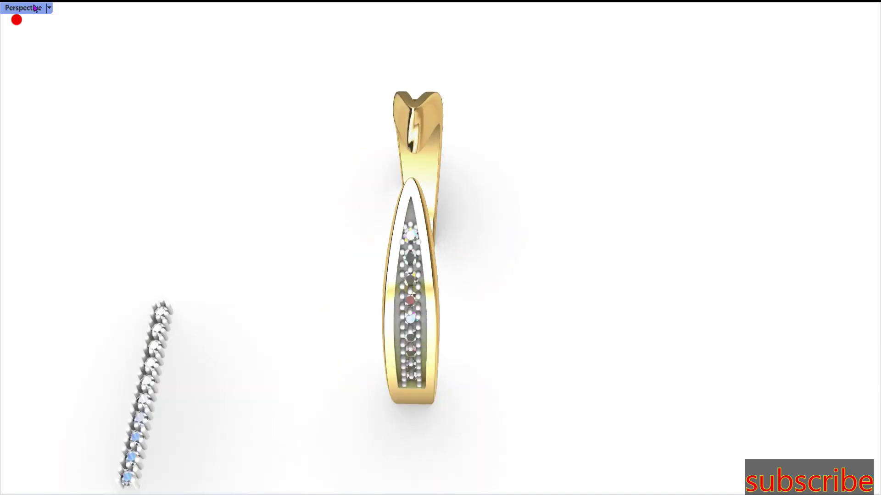
key(ctrl+m)
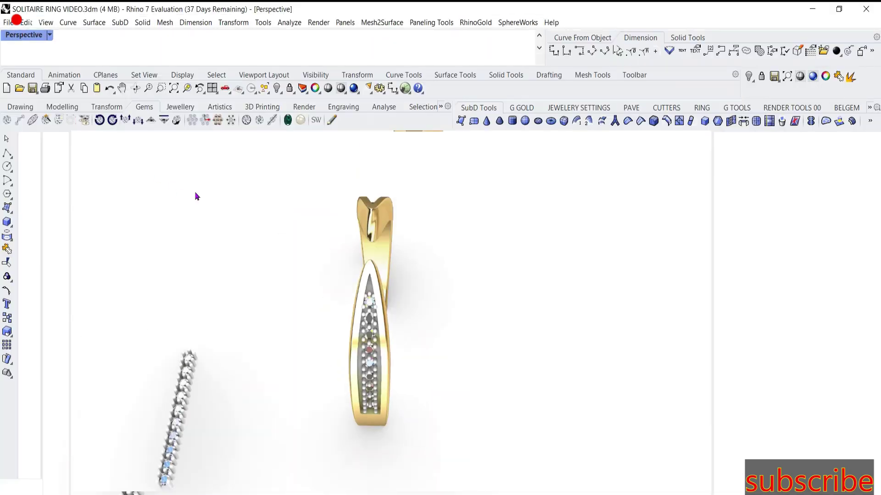
mouse_move(296, 205)
right_down()
mouse_move(255, 310)
mouse_move(109, 163)
right_up()
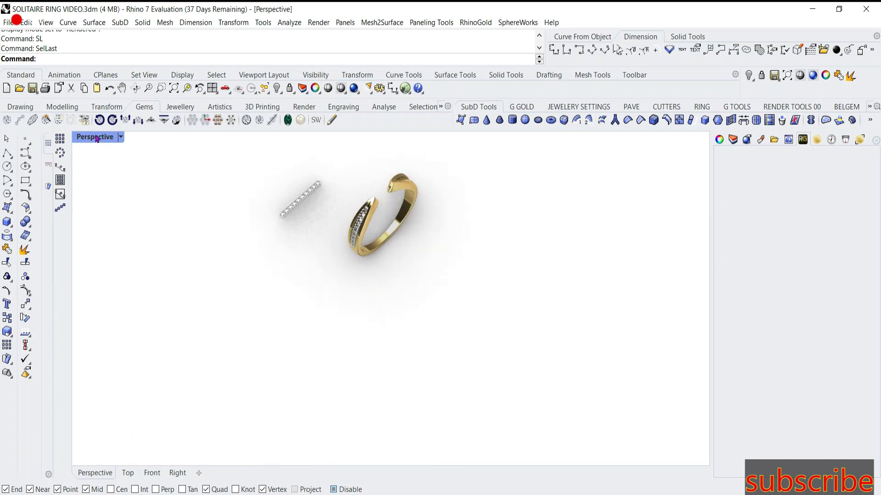
double_click(97, 137)
scroll(224, 198, up, 2)
Hide the upper row of gems in Top view, then select all gems and lock them
scroll(224, 198, up, 3)
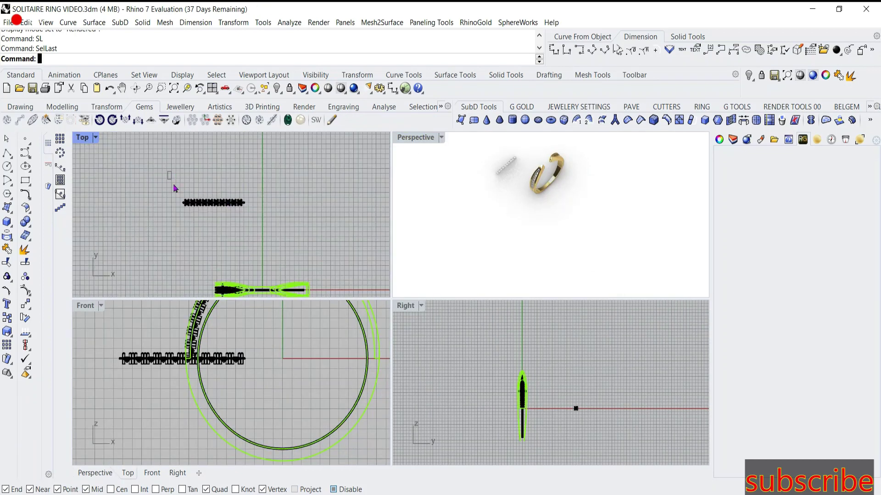
drag(168, 172, 263, 234)
click(276, 88)
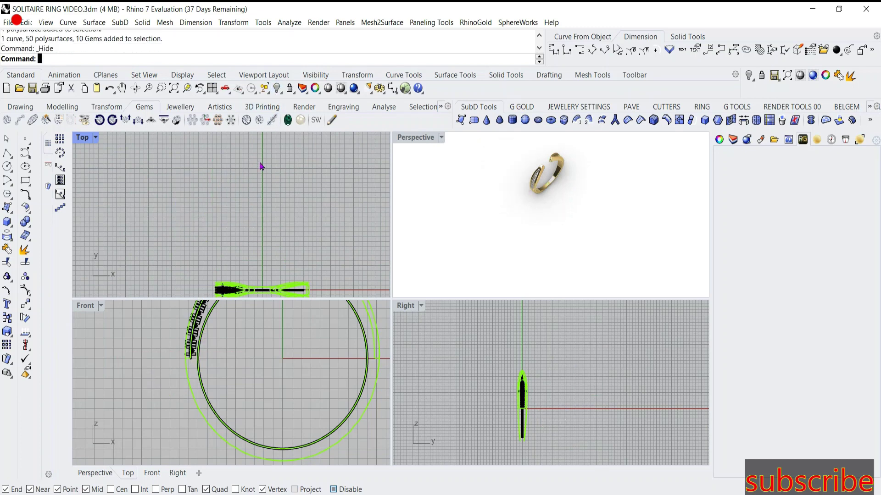
scroll(228, 185, up, 2)
scroll(225, 229, up, 3)
scroll(225, 228, up, 2)
scroll(251, 224, up, 1)
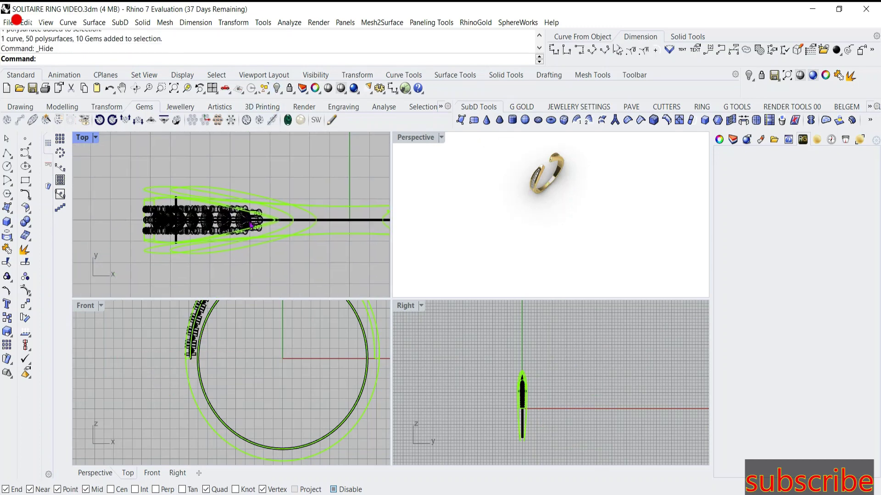
text(Sg)
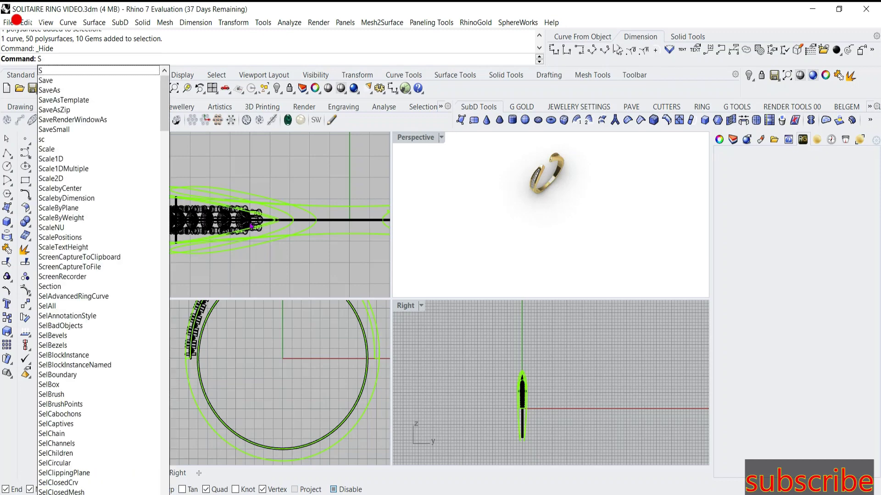
key(Return)
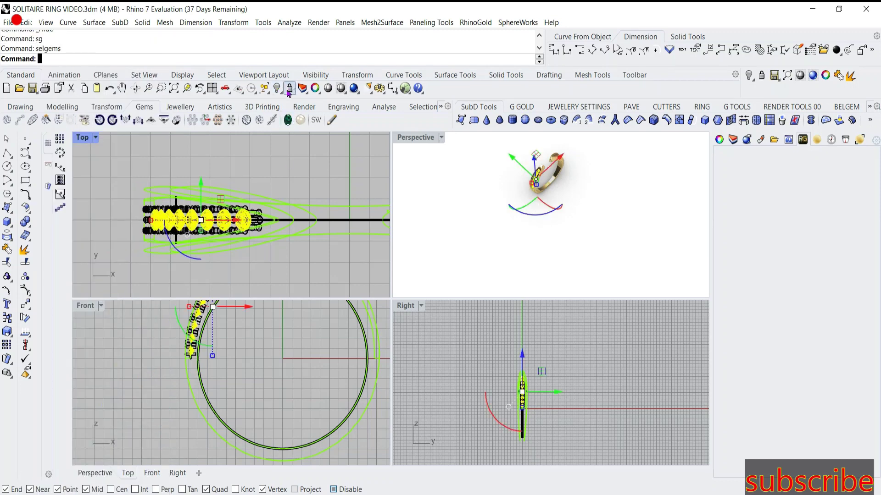
click(290, 88)
Select the ring band and all curves with SelCrv, then lock them
click(256, 250)
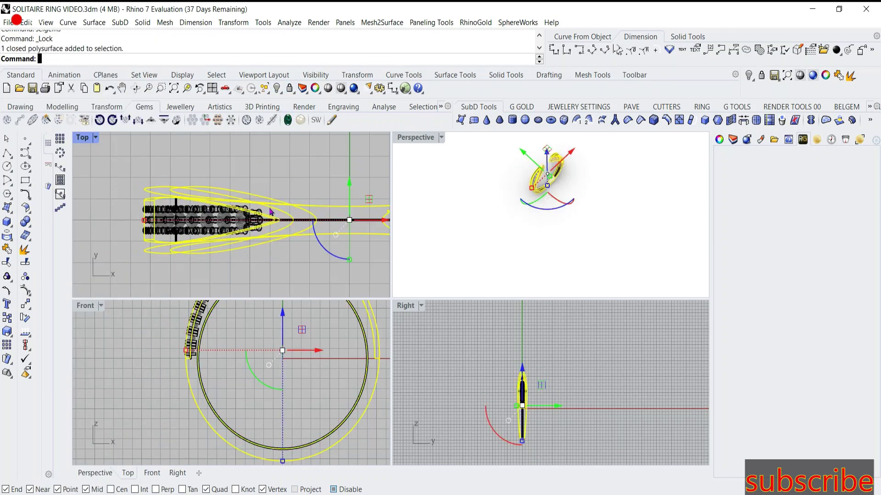
click(294, 163)
text(S)
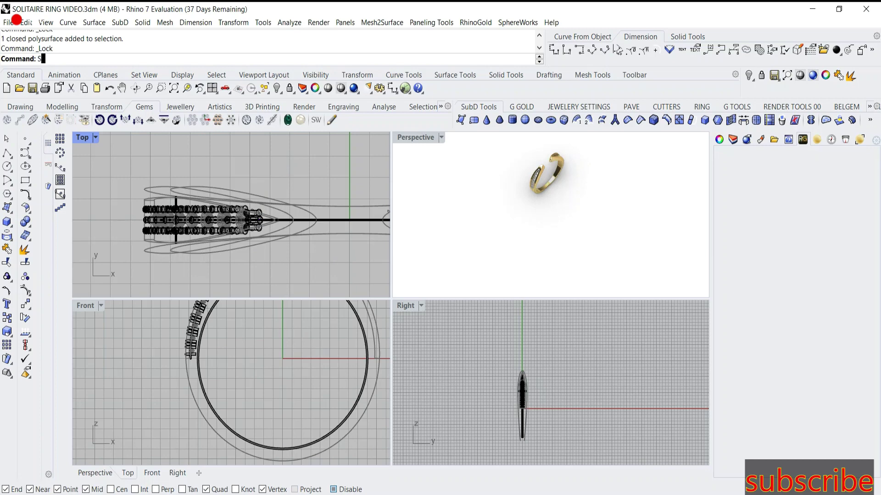
text(c)
key(Return)
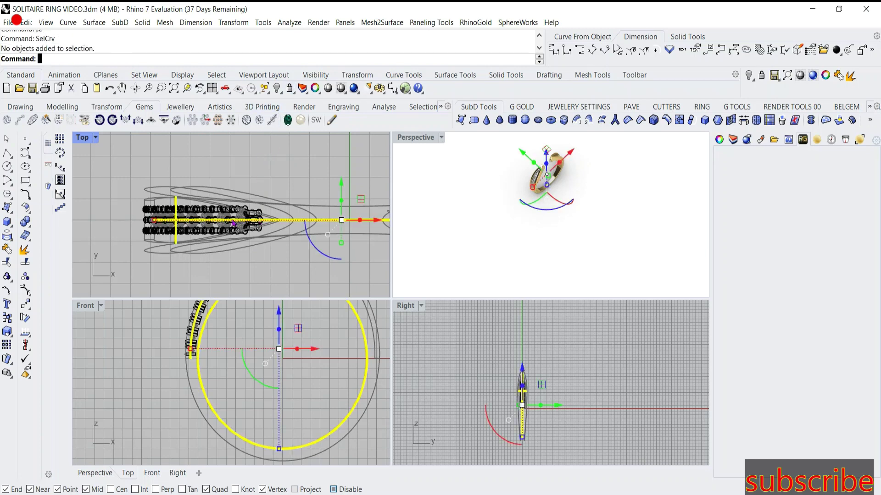
scroll(233, 224, down, 2)
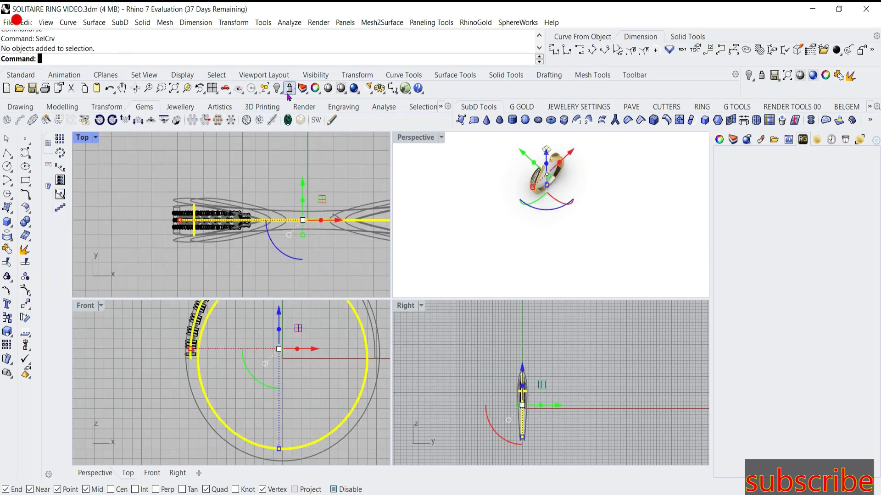
click(289, 89)
Group the 45 pavé gems along the shank and show the gem material library
drag(150, 179, 268, 265)
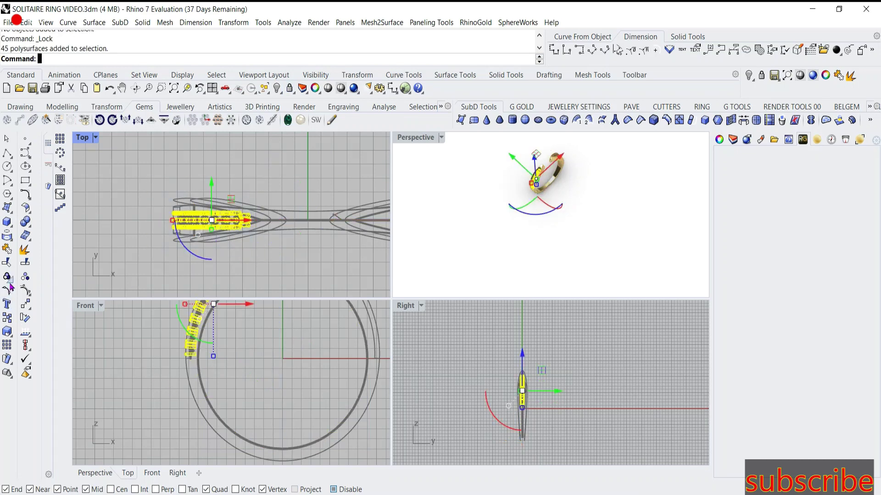
click(25, 318)
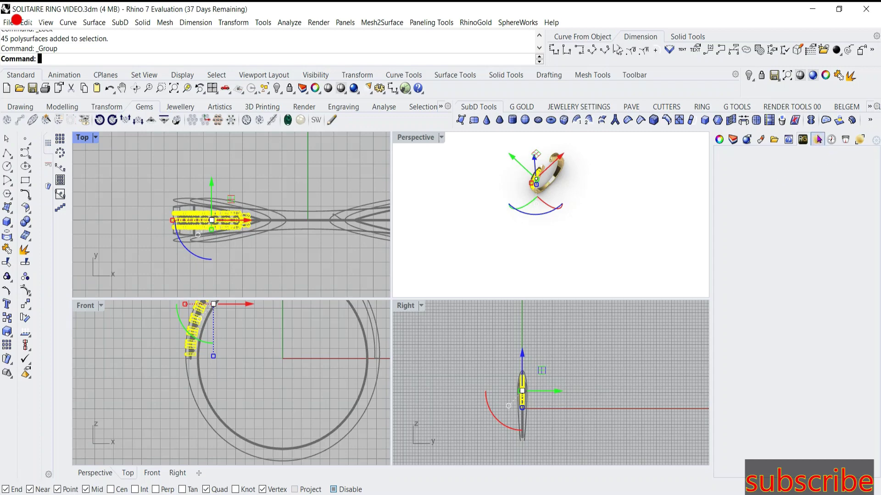
click(817, 139)
Switch the material library to Metal and apply 22K gold to the ring
scroll(539, 178, up, 10)
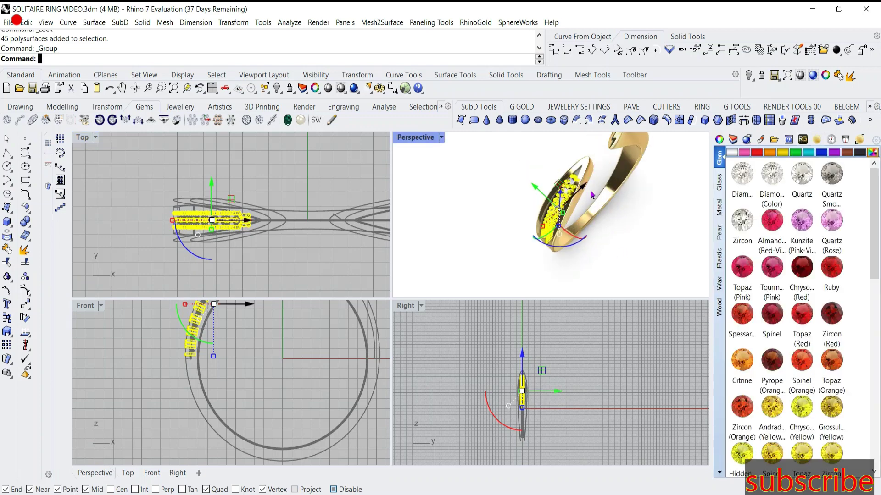
click(717, 216)
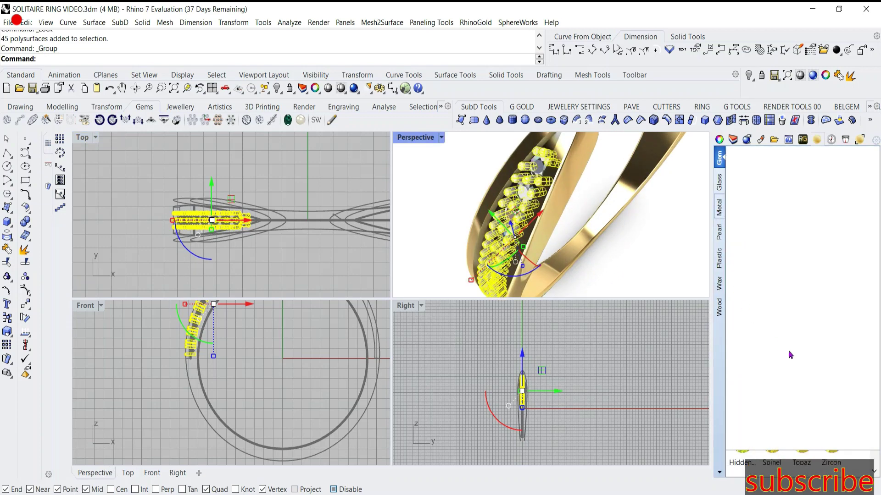
drag(831, 309, 584, 211)
drag(548, 186, 546, 192)
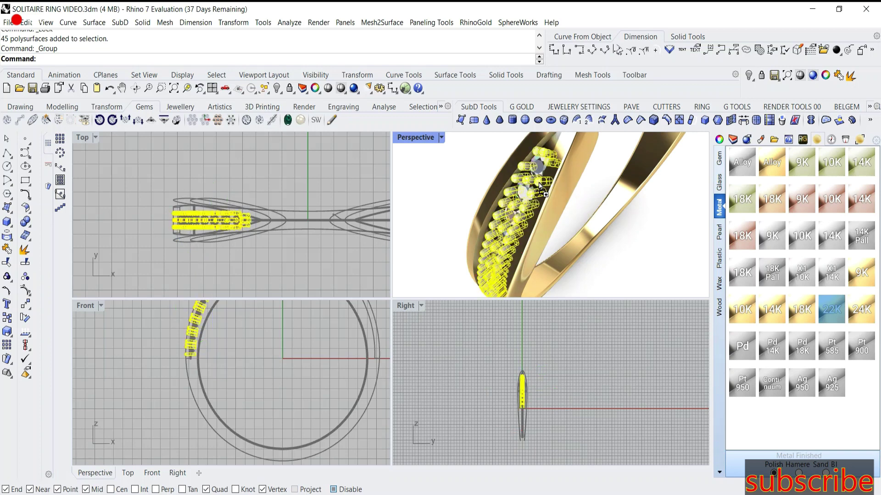
Orbit the Perspective view, set it to Rendered display, and zoom in on the ring
scroll(448, 233, down, 10)
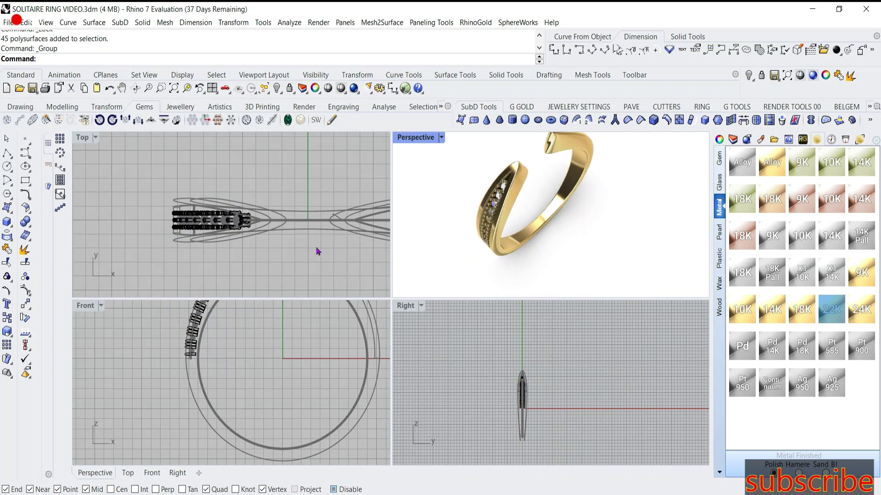
right_drag(648, 187, 560, 196)
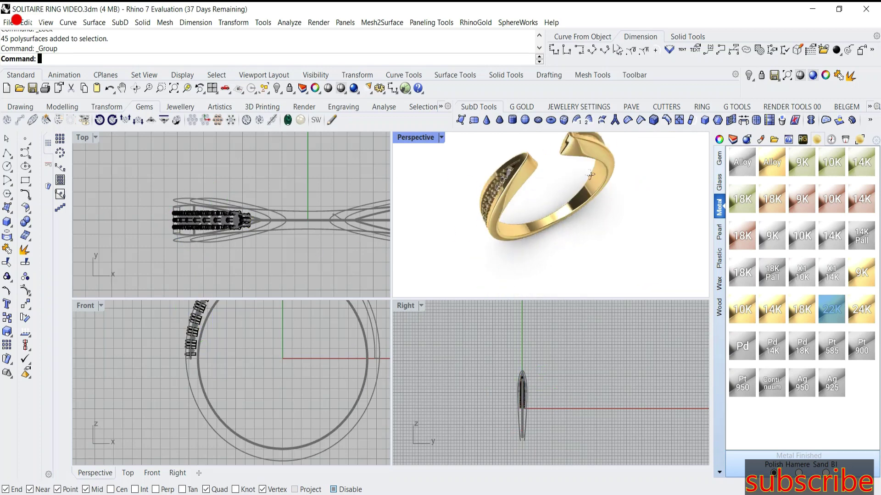
click(441, 139)
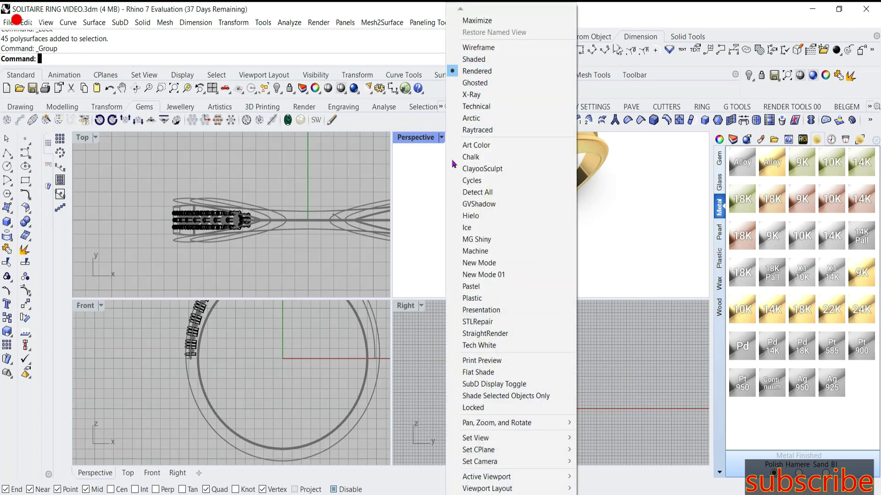
click(477, 71)
scroll(527, 165, up, 2)
scroll(532, 179, up, 2)
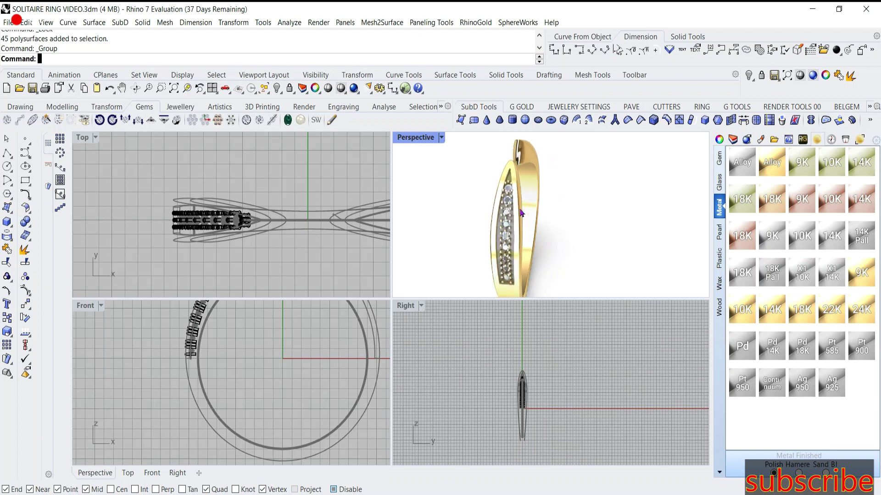
scroll(539, 193, up, 3)
scroll(543, 204, up, 2)
scroll(546, 209, down, 2)
scroll(553, 218, down, 2)
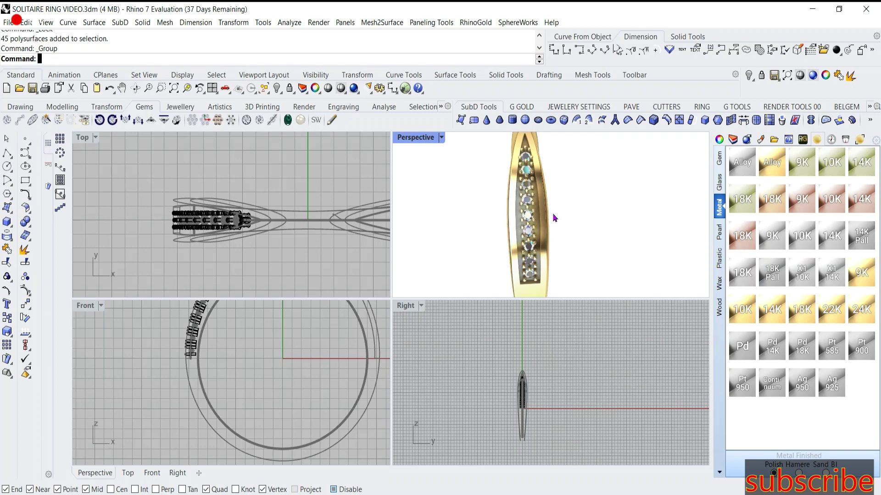
text(et)
Extract an isocurve from the ring surface beside the gem row
key(Return)
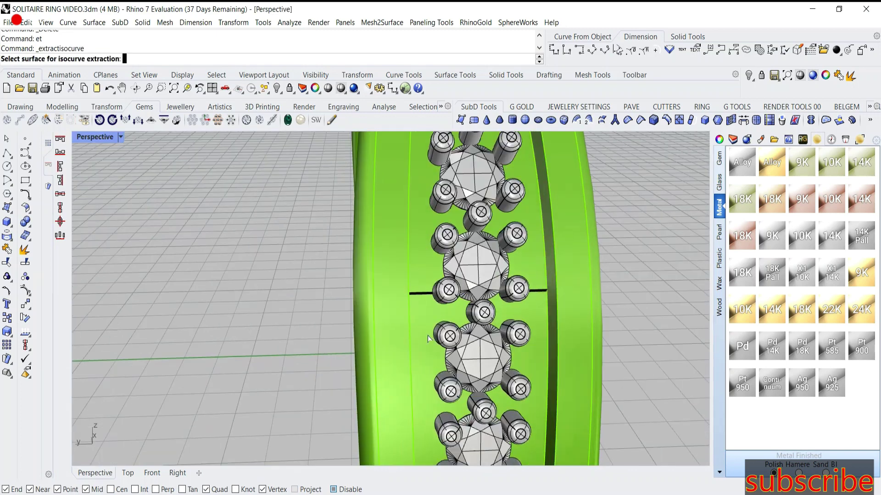
scroll(452, 328, up, 2)
scroll(431, 328, up, 2)
click(384, 321)
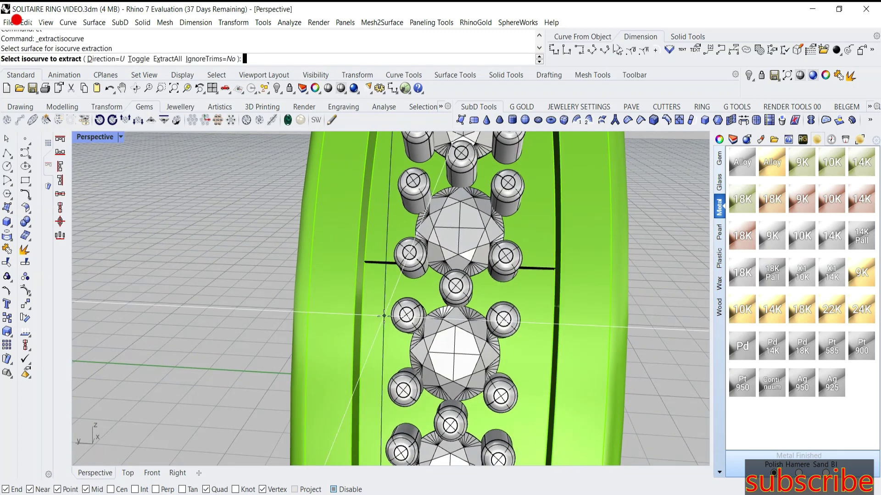
click(385, 296)
scroll(386, 296, down, 3)
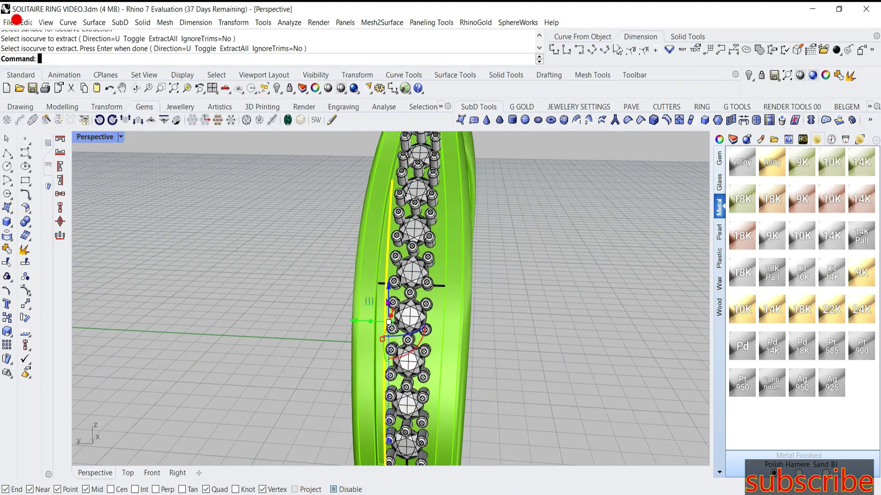
key(Return)
right_drag(385, 295, 545, 411)
scroll(505, 381, up, 2)
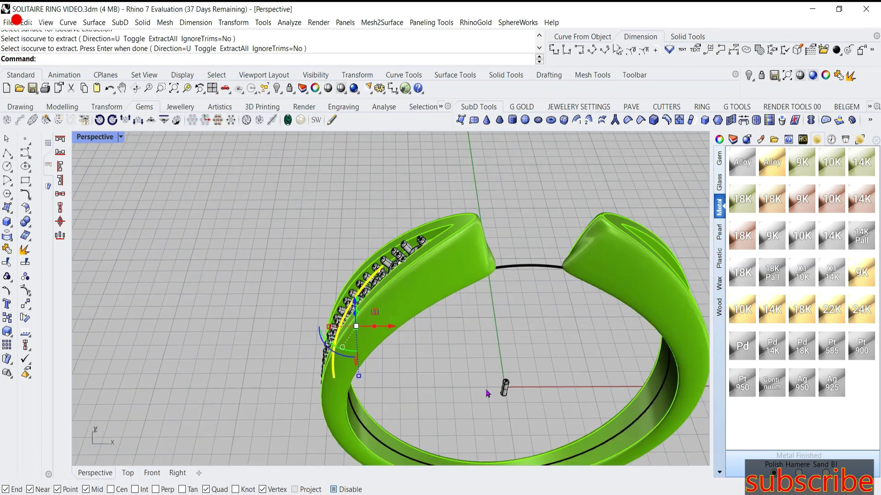
scroll(505, 381, up, 2)
Return to the four-view layout and select the small cylinder gem in Top view
click(511, 381)
key(Escape)
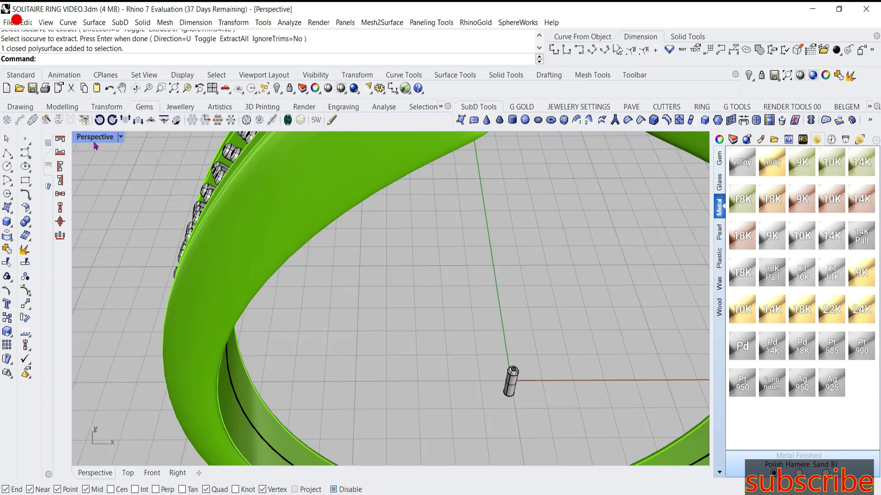
double_click(95, 140)
scroll(229, 248, up, 2)
scroll(230, 248, up, 2)
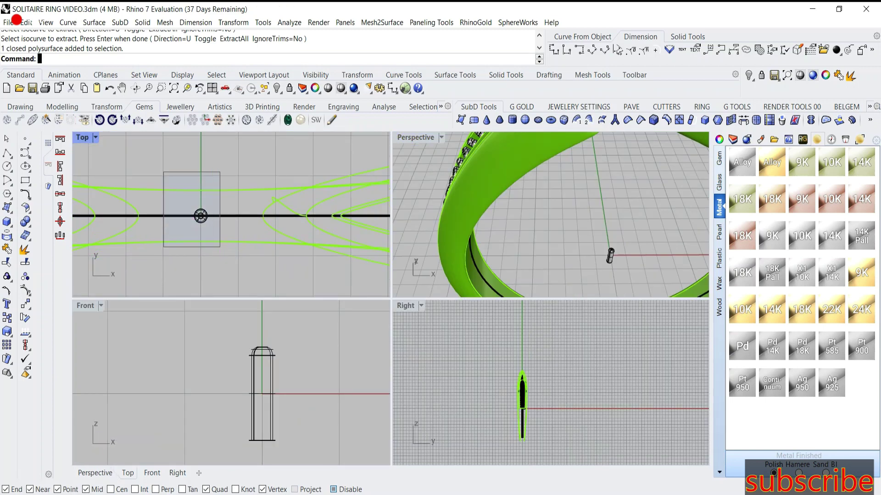
drag(220, 247, 223, 254)
text(O)
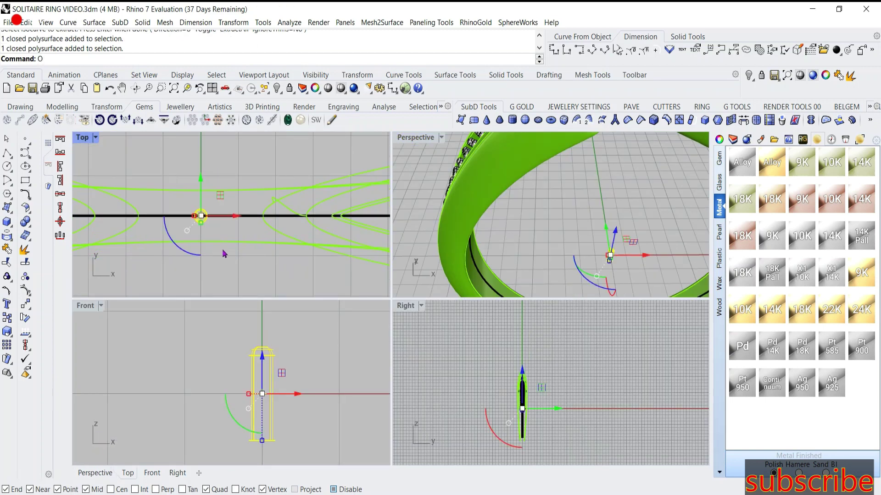
Start OrientOnCrv on the small gem with base point 0 and the extracted curve as path
text(rient)
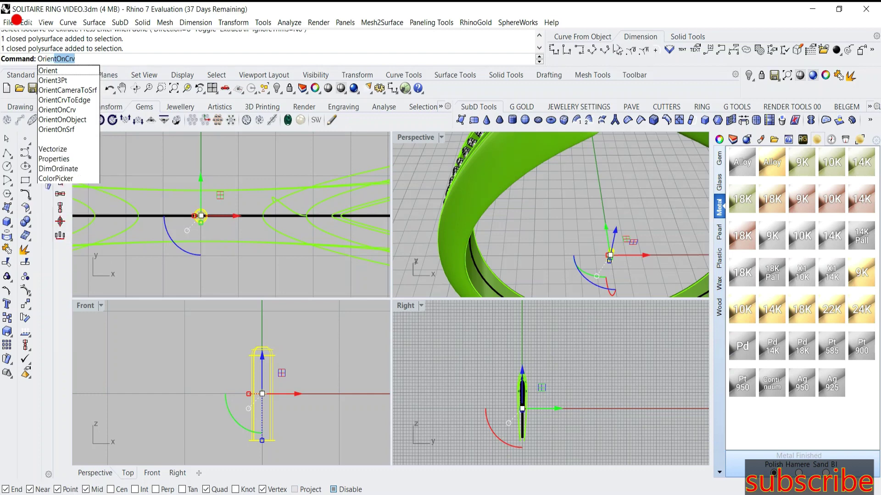
key(BackSpace)
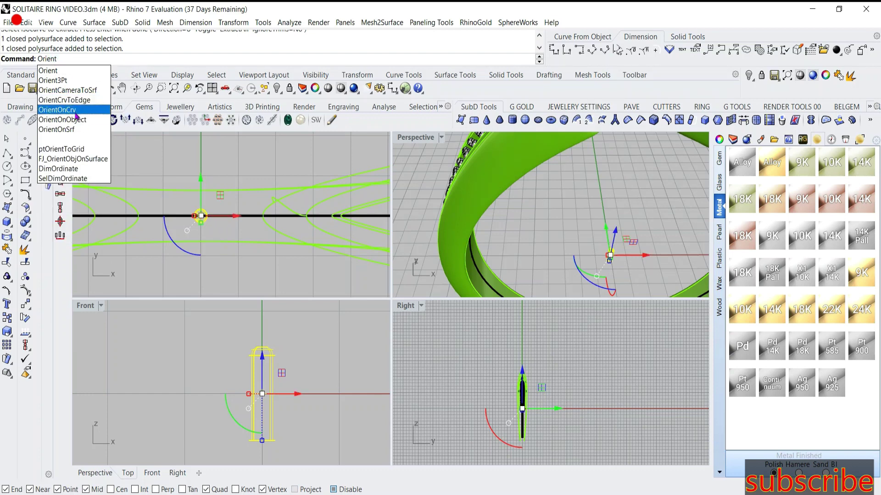
click(76, 111)
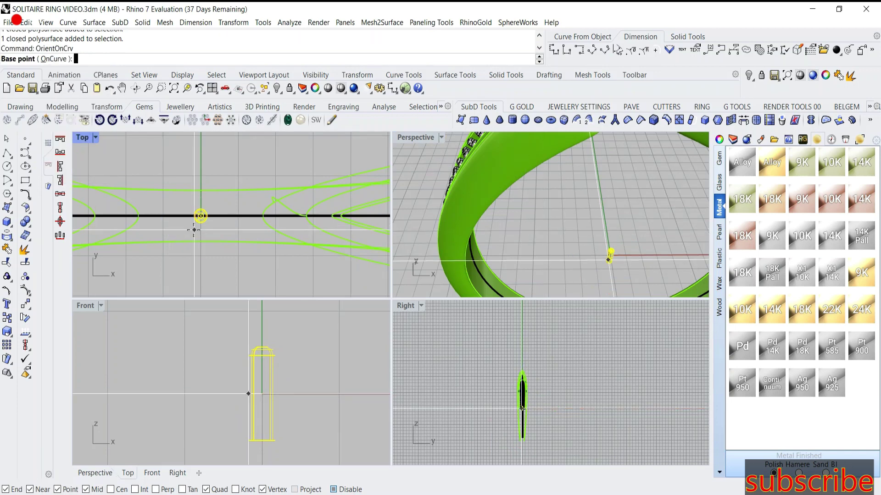
text(0)
key(Return)
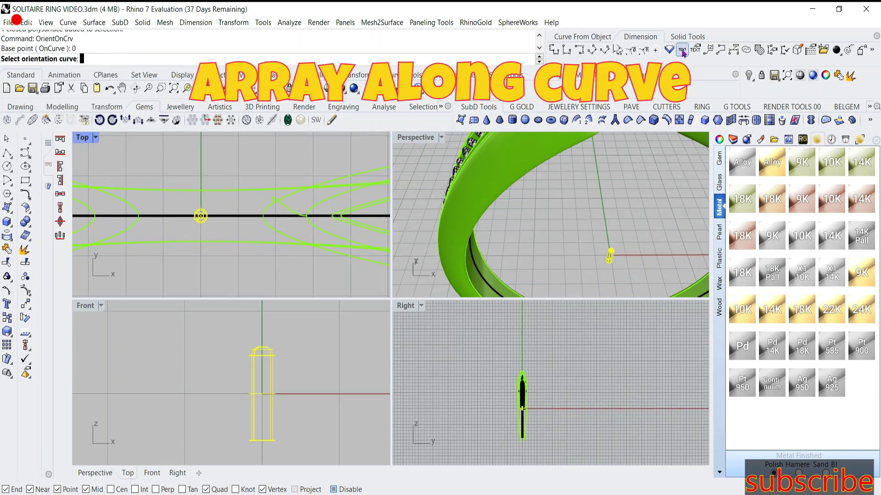
scroll(510, 239, down, 5)
scroll(509, 240, up, 3)
scroll(519, 236, up, 3)
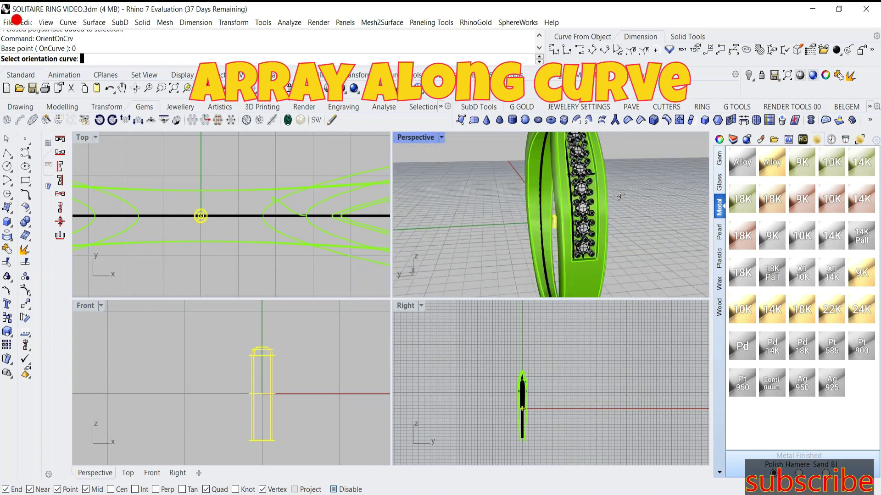
scroll(527, 232, up, 3)
scroll(538, 228, up, 3)
click(538, 228)
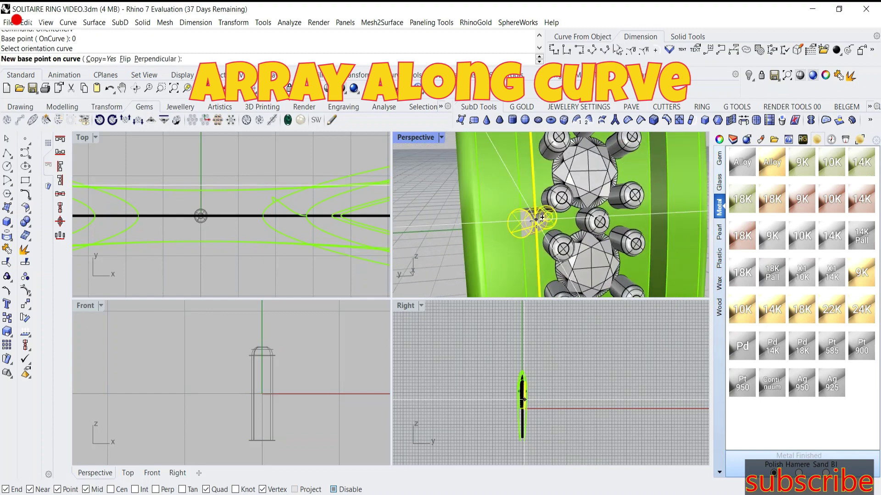
Maximize Perspective, face the ring band, and apply the Flip option to the gem
double_click(411, 138)
right_drag(384, 217, 349, 215)
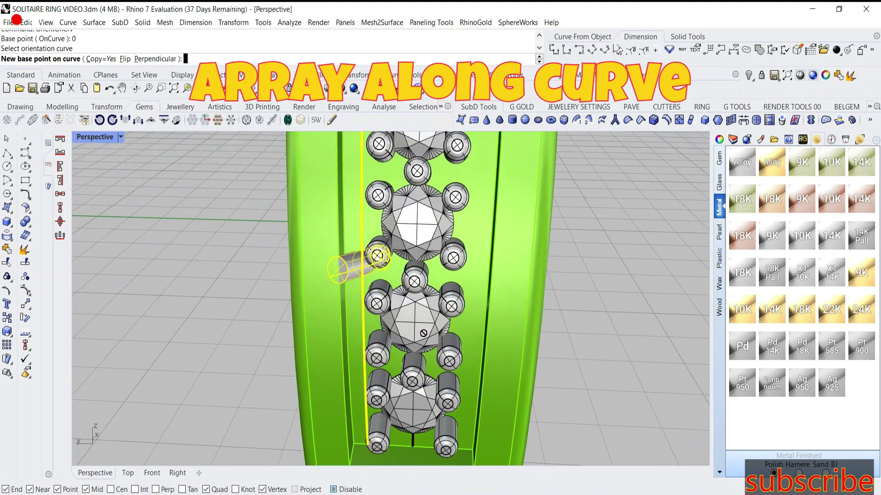
click(125, 59)
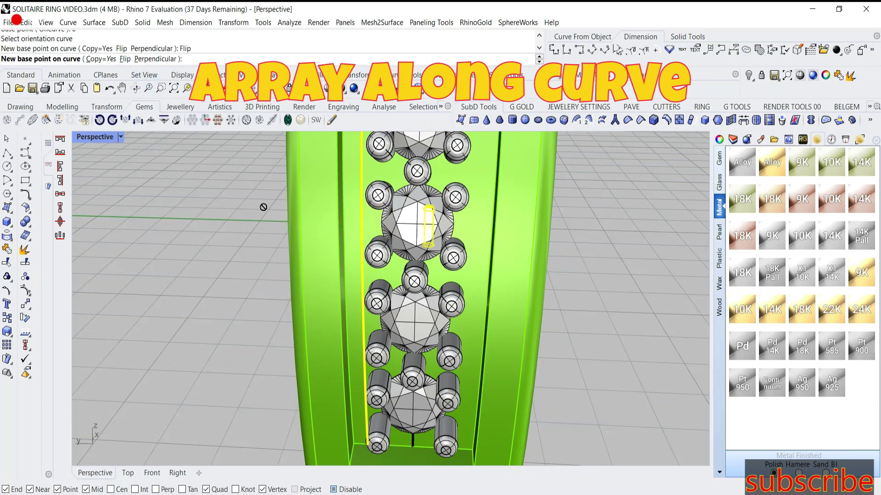
scroll(363, 282, down, 2)
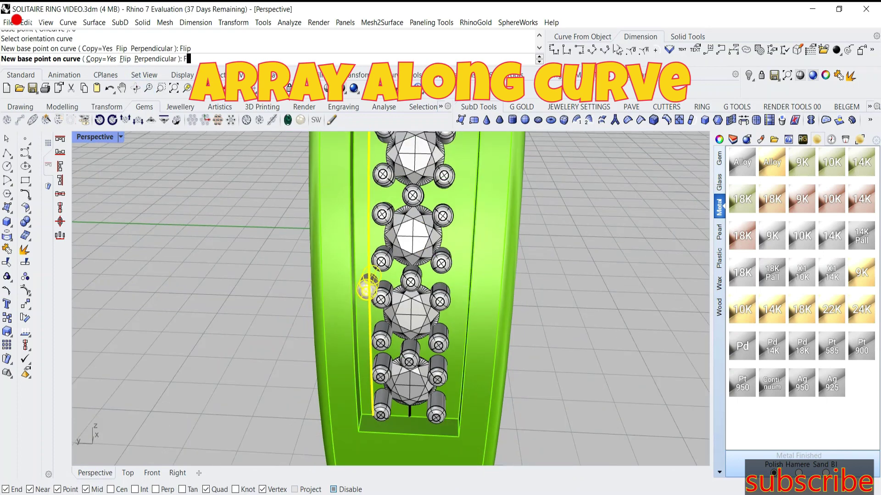
scroll(410, 406, up, 2)
scroll(408, 394, up, 2)
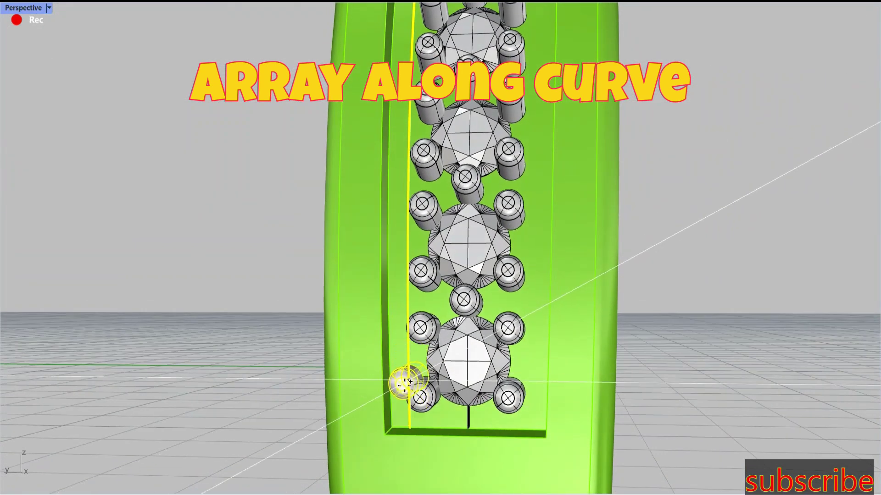
Place small gem copies from the bottom of the channel curve up its left edge
right_drag(406, 380, 413, 369)
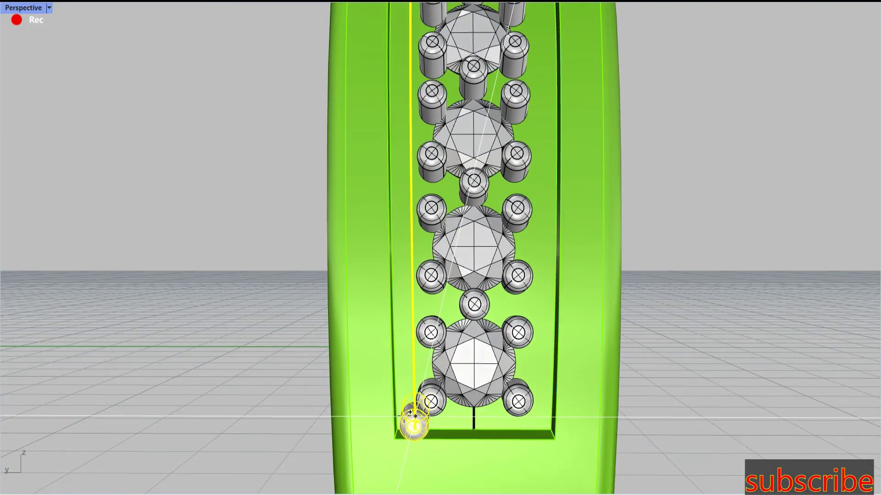
click(414, 417)
click(414, 369)
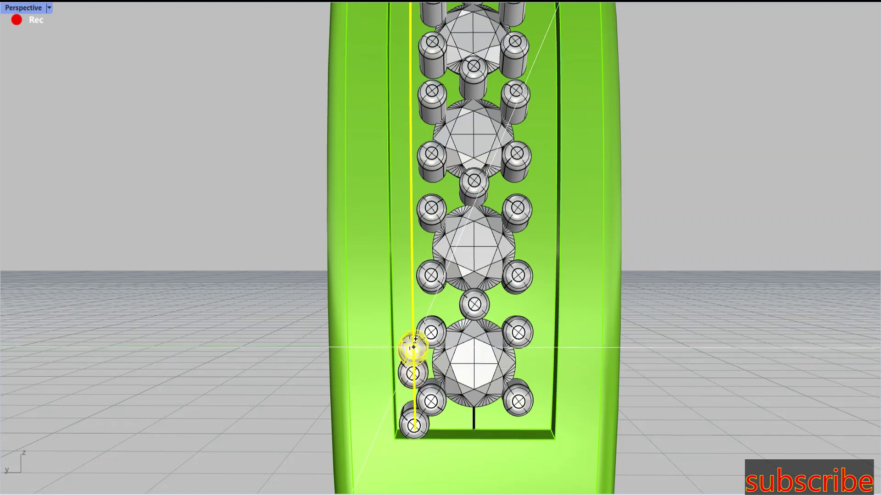
click(412, 304)
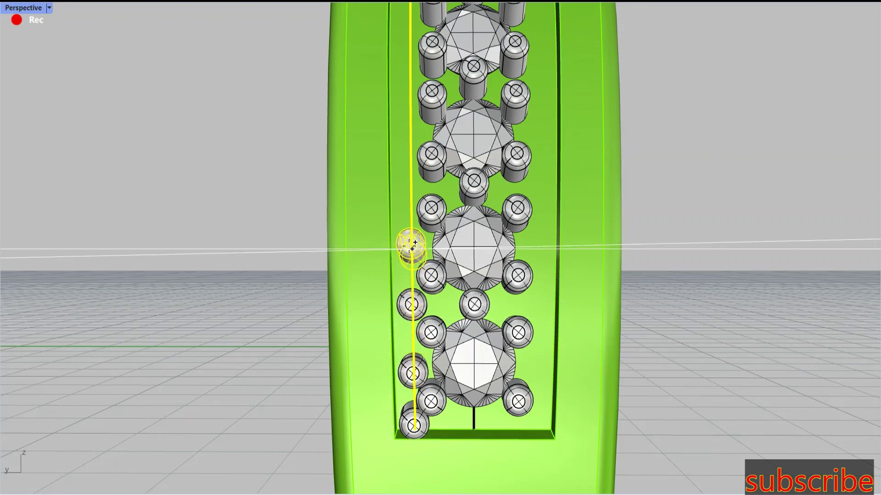
right_drag(412, 248, 416, 324)
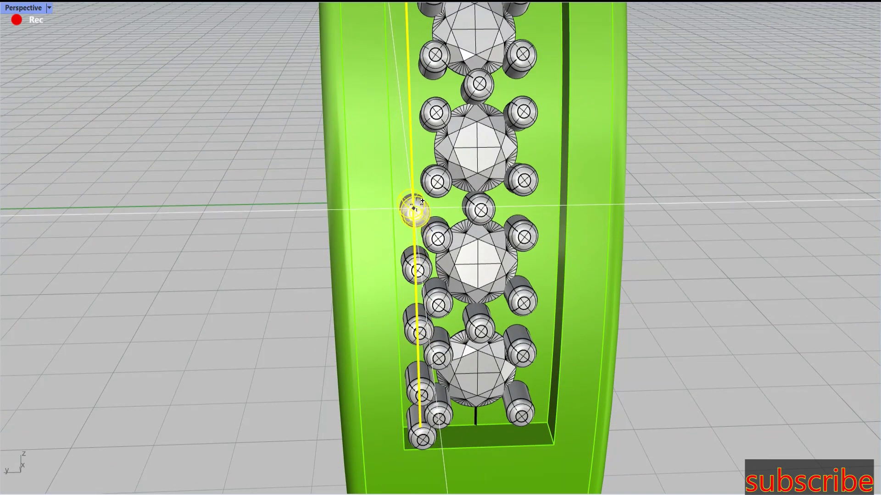
click(414, 215)
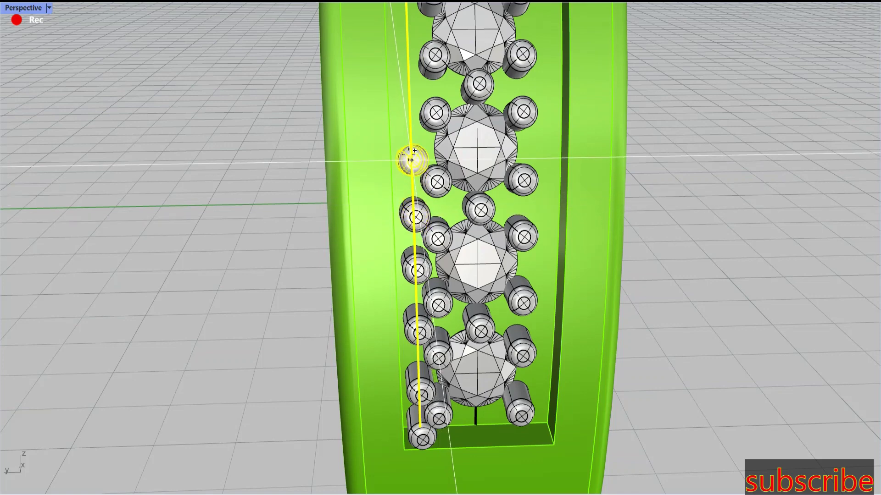
click(411, 152)
Continue placing small gem copies up the curve to the top of the row
scroll(415, 312, down, 3)
scroll(417, 229, up, 3)
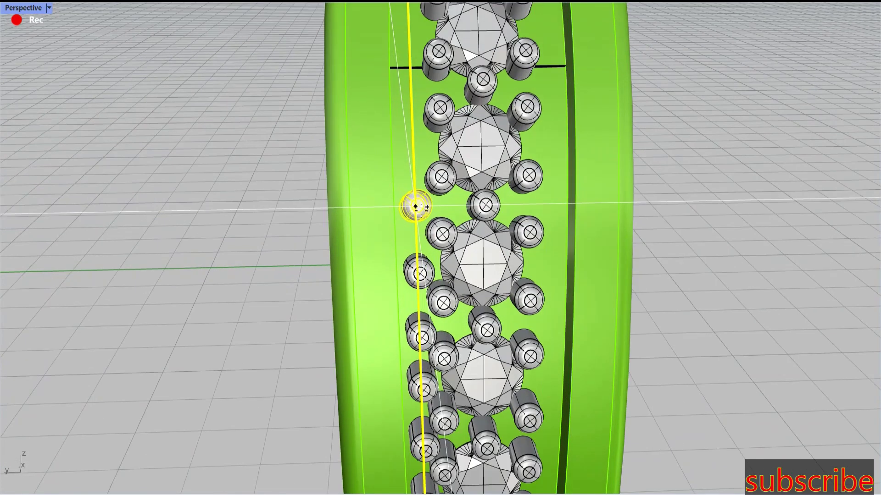
click(415, 206)
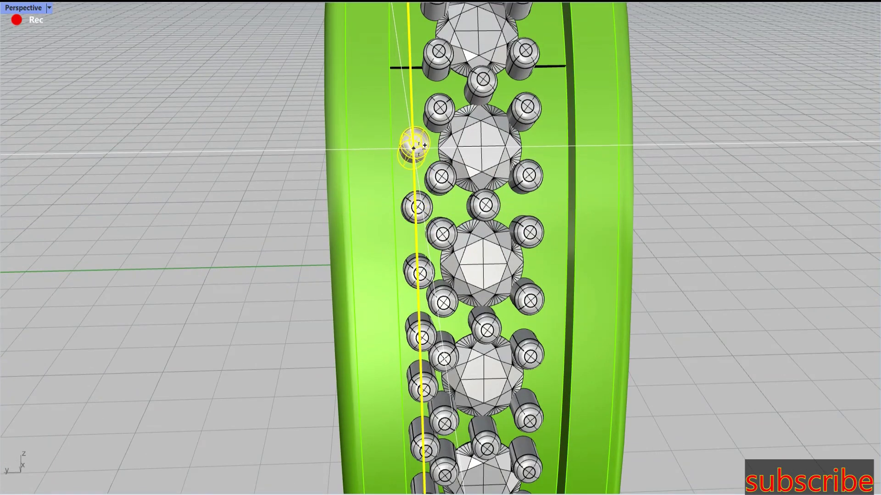
scroll(416, 293, down, 1)
scroll(415, 227, down, 2)
scroll(409, 167, up, 2)
scroll(408, 198, up, 2)
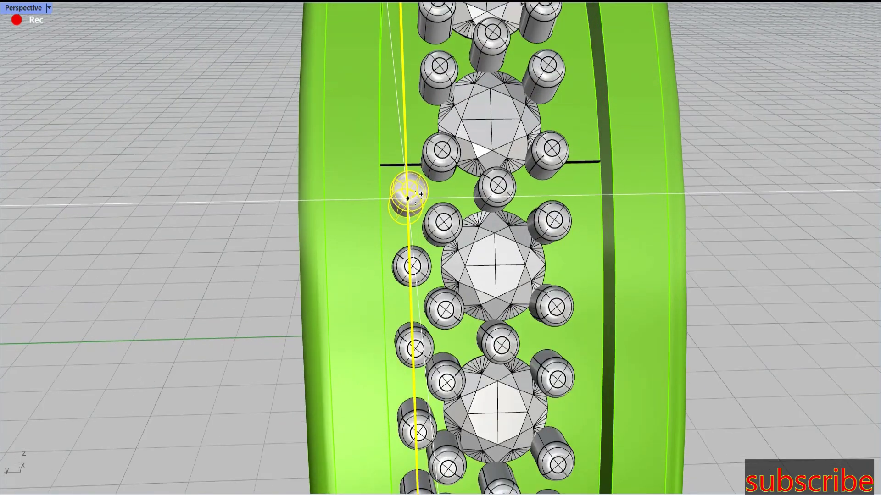
scroll(408, 230, down, 2)
scroll(409, 262, up, 2)
scroll(406, 230, up, 1)
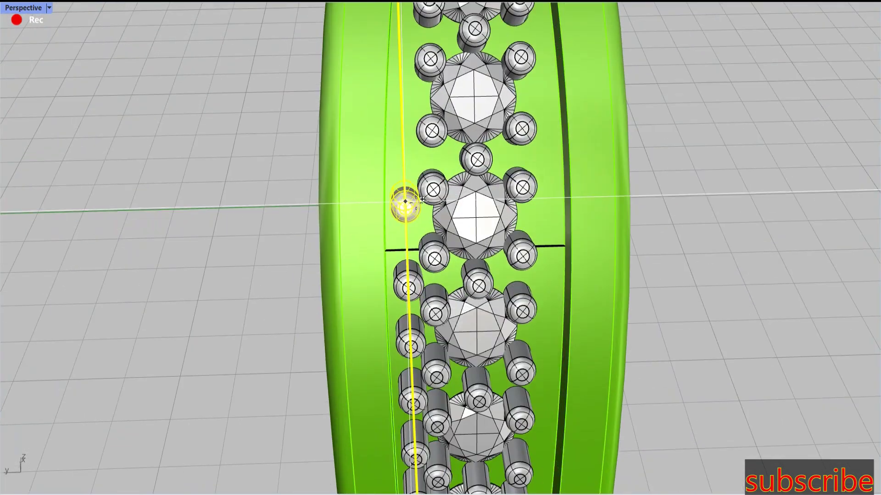
click(406, 223)
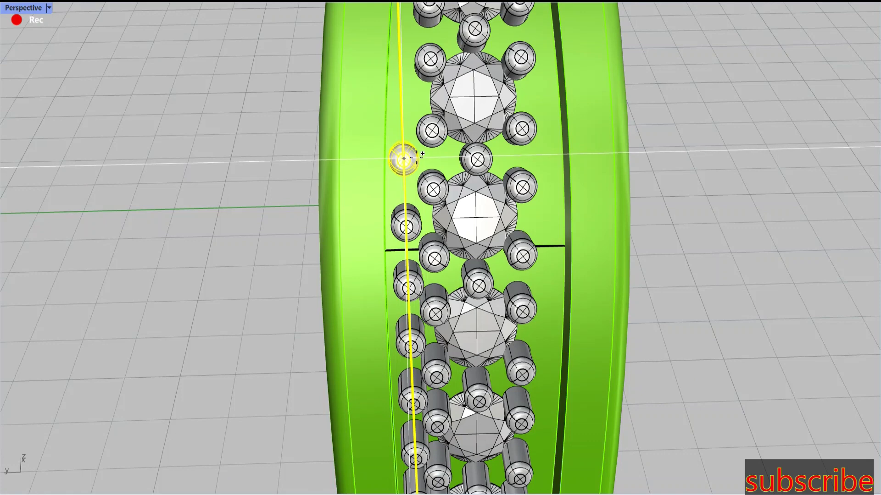
scroll(406, 222, down, 1)
scroll(411, 149, down, 1)
scroll(407, 144, up, 1)
scroll(404, 184, up, 2)
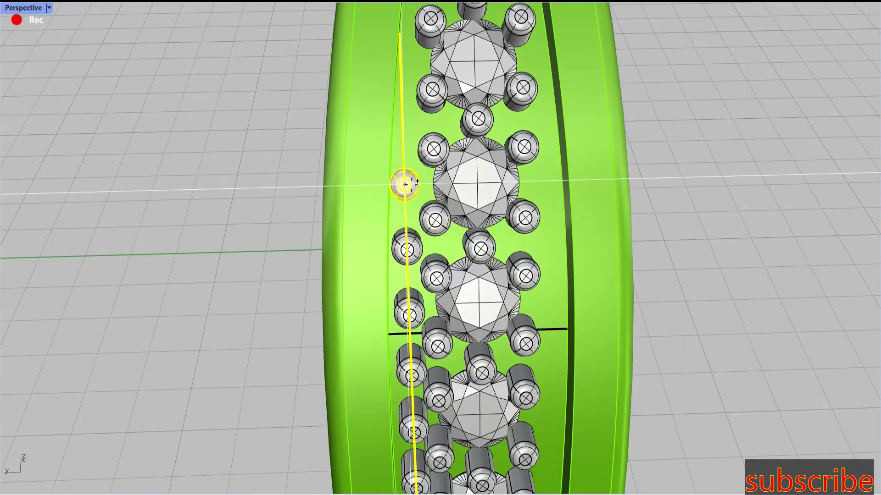
click(404, 193)
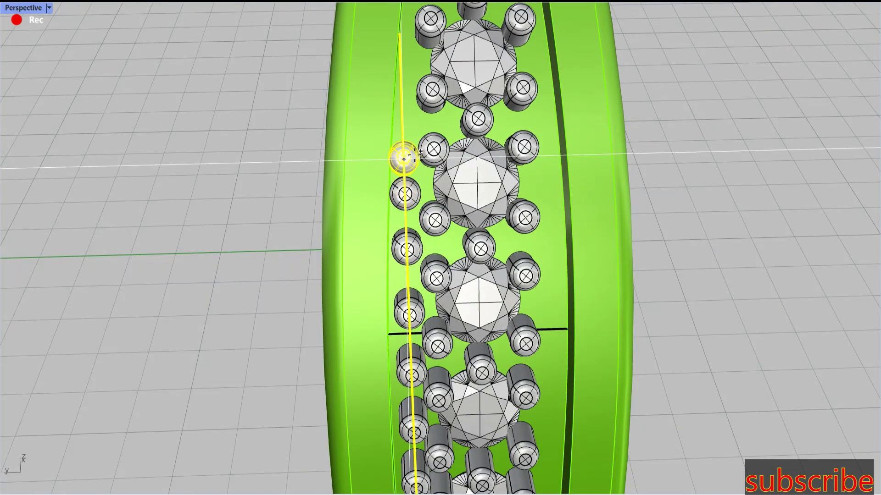
click(399, 124)
scroll(414, 236, down, 3)
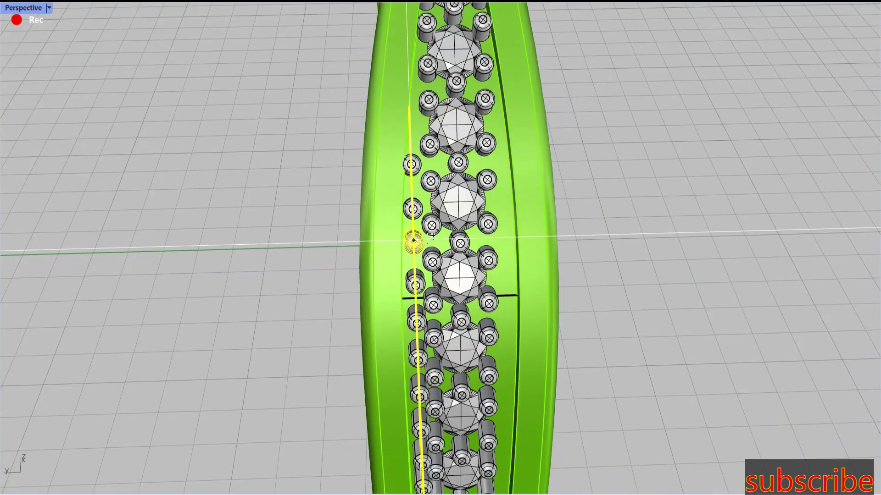
scroll(413, 241, up, 2)
scroll(414, 142, up, 1)
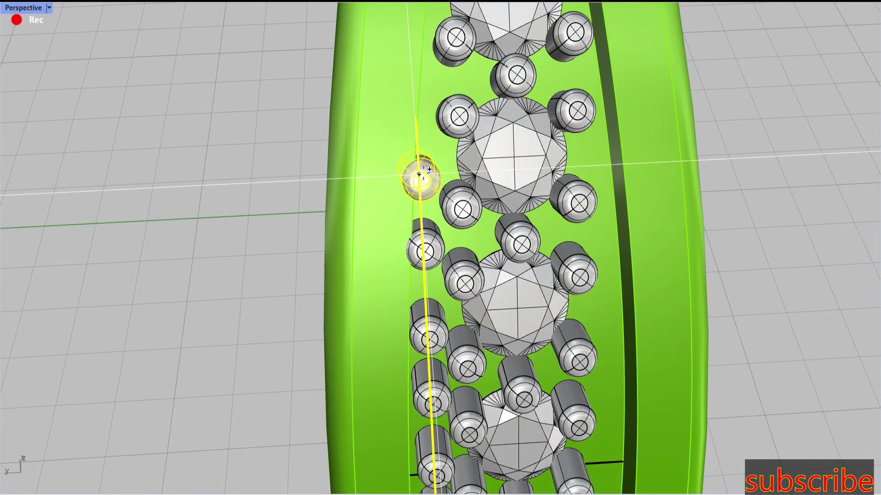
scroll(419, 175, down, 3)
Copy the left column of small gems to the channel's right edge
right_drag(418, 175, 490, 273)
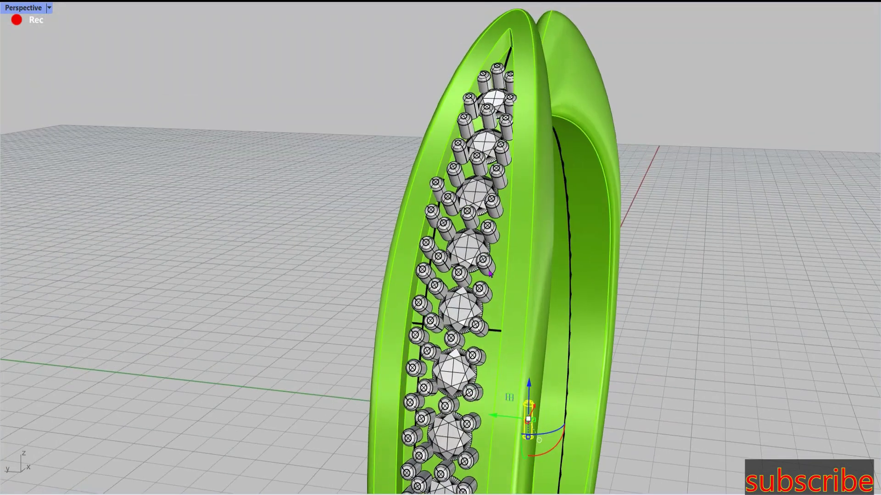
right_drag(658, 262, 444, 244)
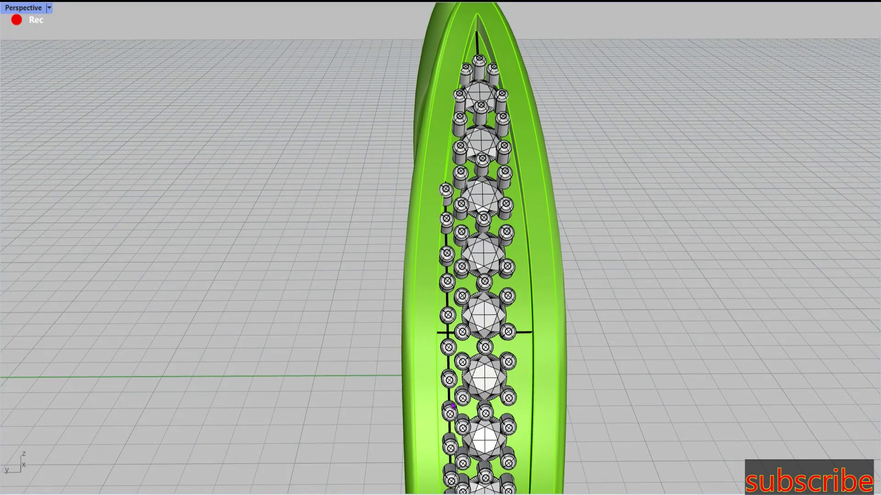
click(452, 406)
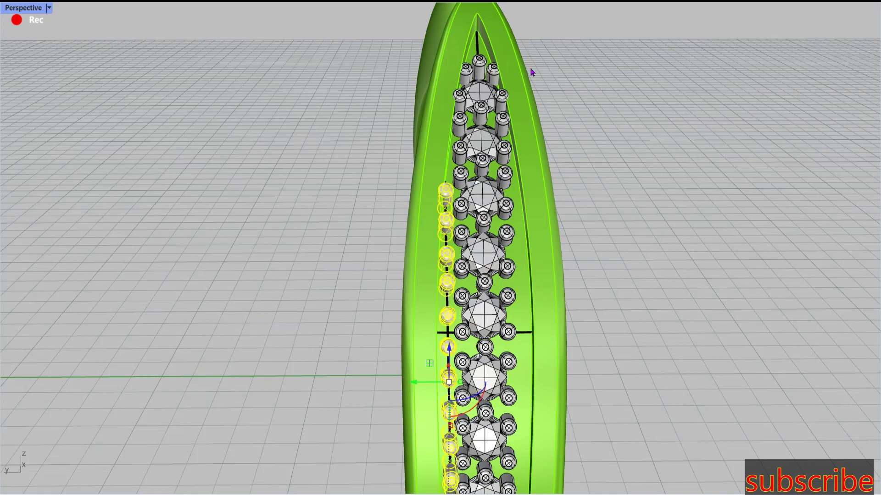
scroll(503, 255, down, 5)
scroll(479, 296, up, 4)
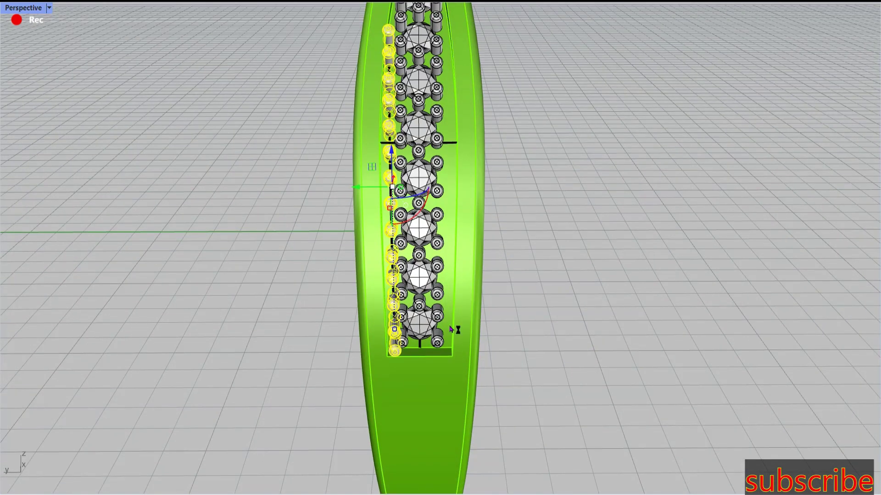
click(438, 221)
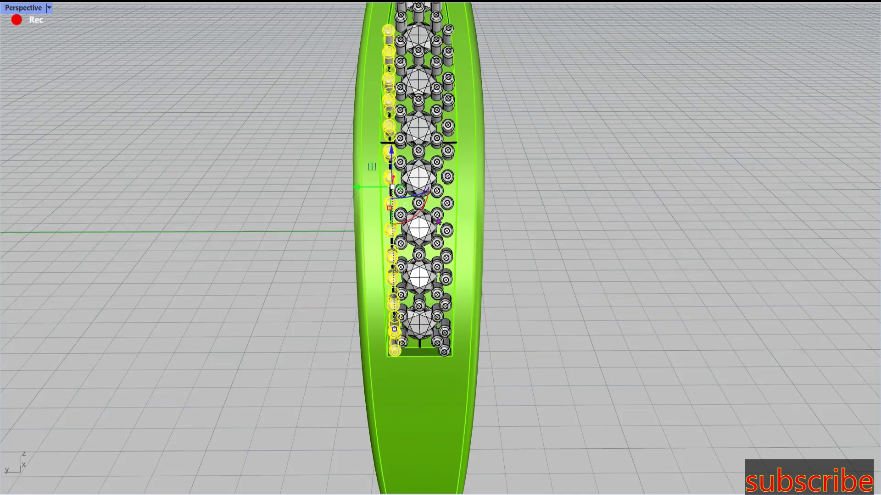
Clear the selection, orbit to review the bangle, and restore the four-view layout
right_drag(447, 232, 479, 289)
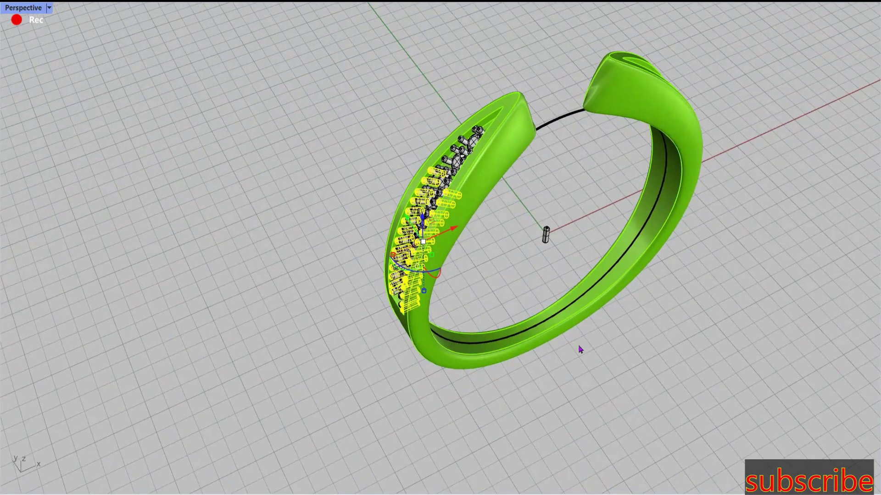
key(Escape)
right_drag(438, 315, 466, 163)
scroll(466, 163, up, 5)
scroll(393, 167, up, 3)
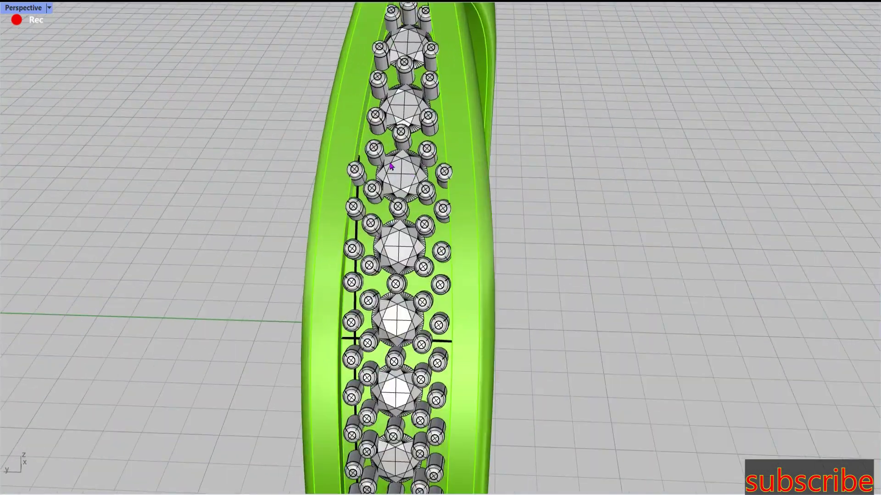
mouse_move(392, 167)
right_down()
mouse_move(461, 230)
mouse_move(451, 247)
right_up()
scroll(460, 229, down, 2)
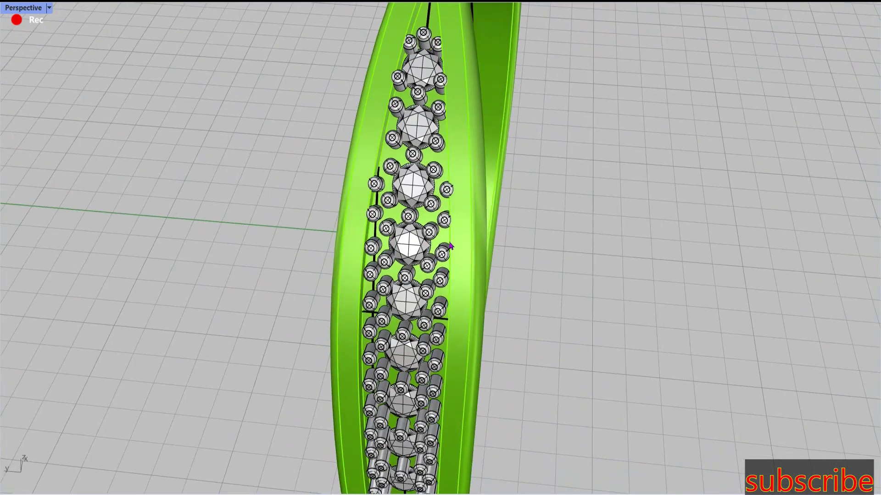
scroll(452, 246, down, 1)
scroll(443, 119, up, 3)
right_drag(503, 191, 486, 201)
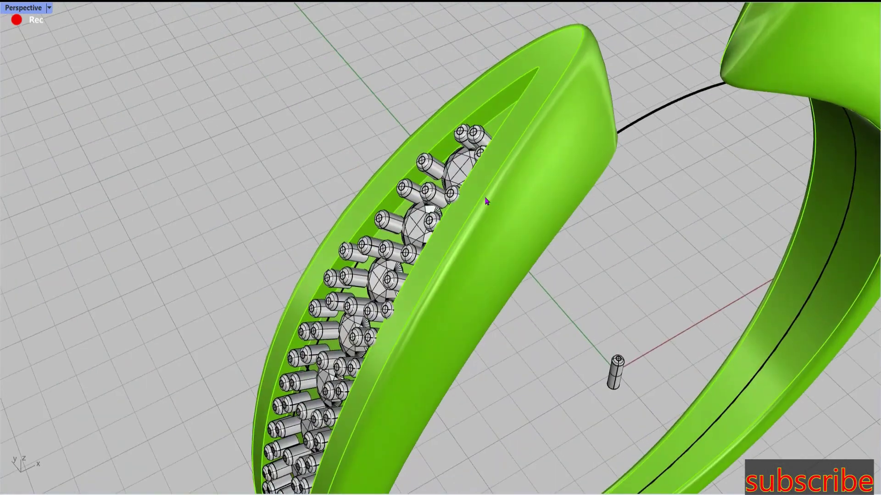
double_click(36, 6)
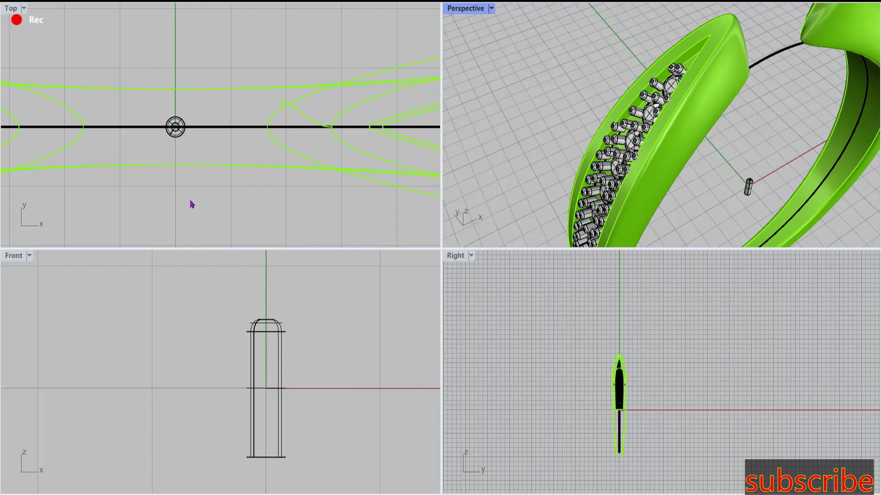
Select the small cylinder and maximize the Perspective view to inspect the stone channel
click(189, 134)
scroll(196, 149, down, 3)
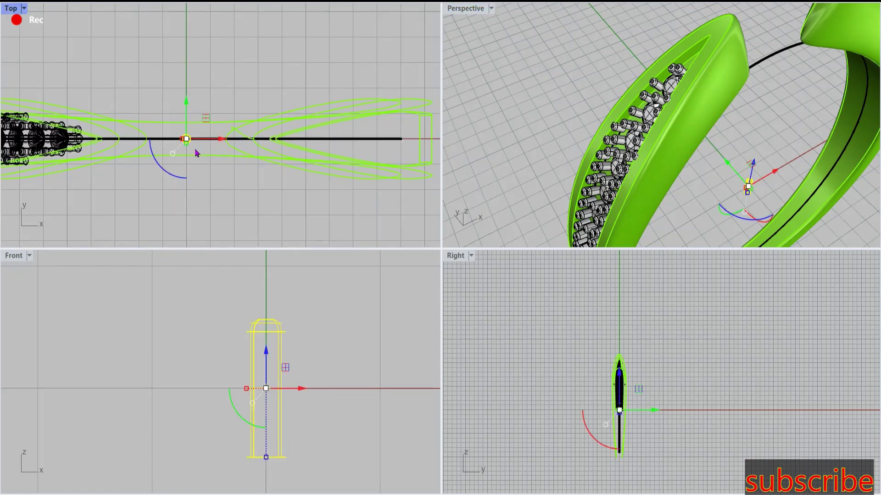
scroll(196, 152, down, 1)
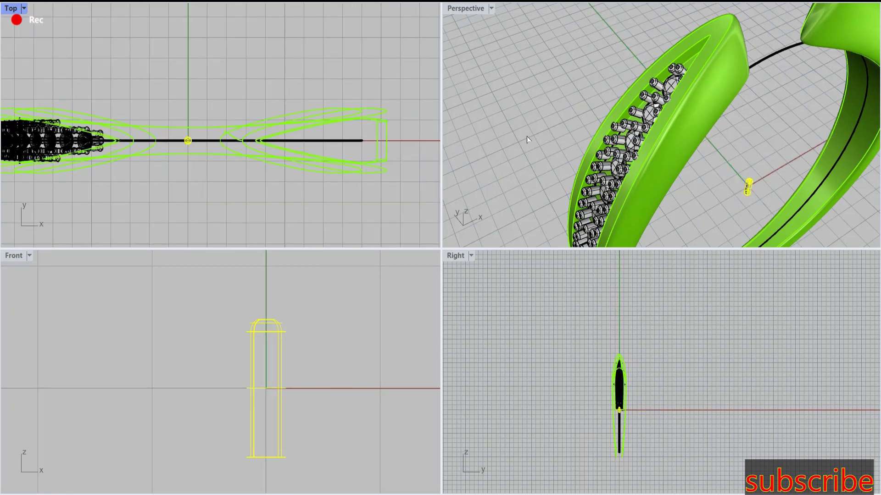
right_drag(638, 127, 661, 55)
scroll(661, 55, up, 3)
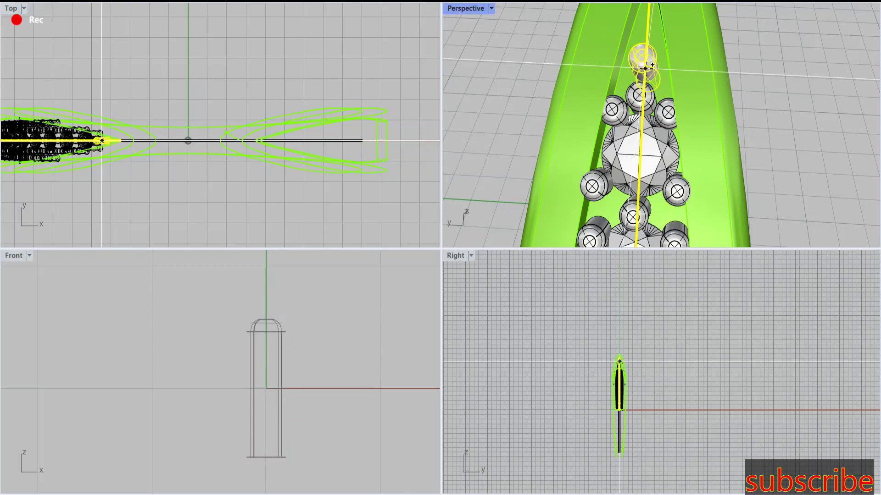
scroll(645, 68, down, 2)
double_click(464, 9)
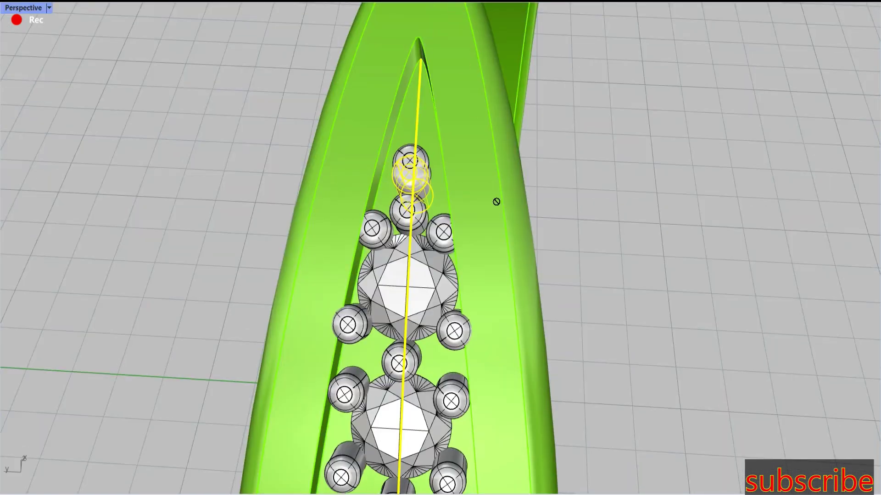
scroll(448, 150, up, 2)
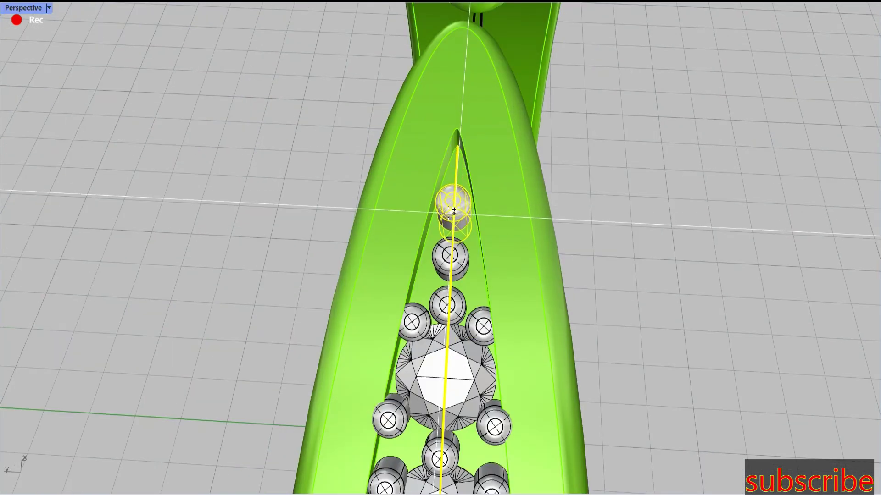
scroll(453, 211, down, 3)
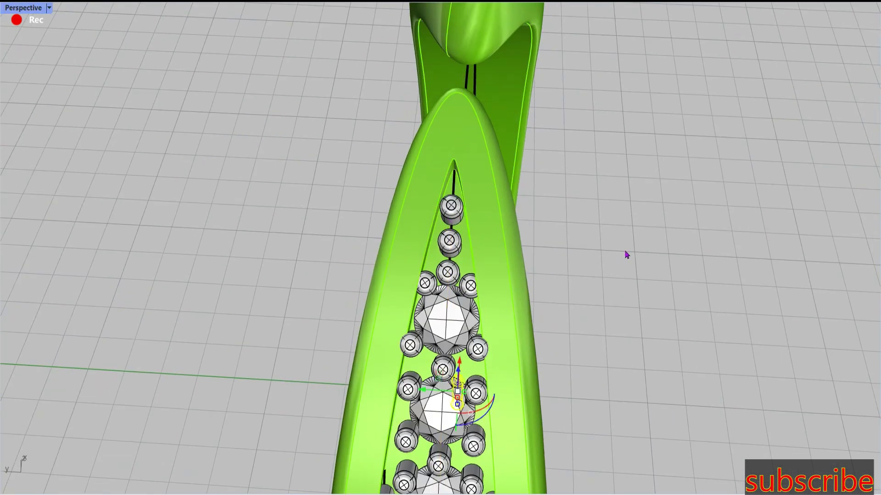
mouse_move(626, 252)
right_down()
mouse_move(563, 231)
mouse_move(523, 235)
right_up()
Select the prongs and gems along the band as a group, then clear the selection
click(516, 234)
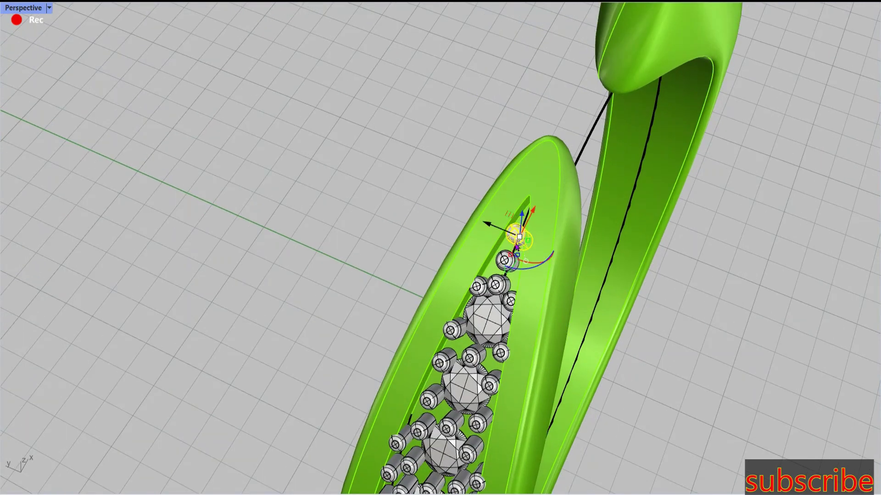
shift+click(506, 261)
shift+click(484, 293)
right_drag(484, 294, 502, 264)
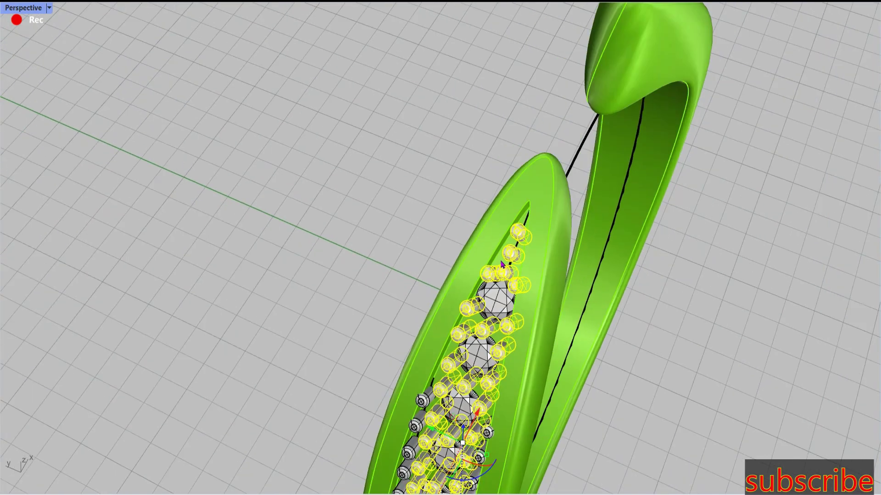
scroll(459, 321, down, 3)
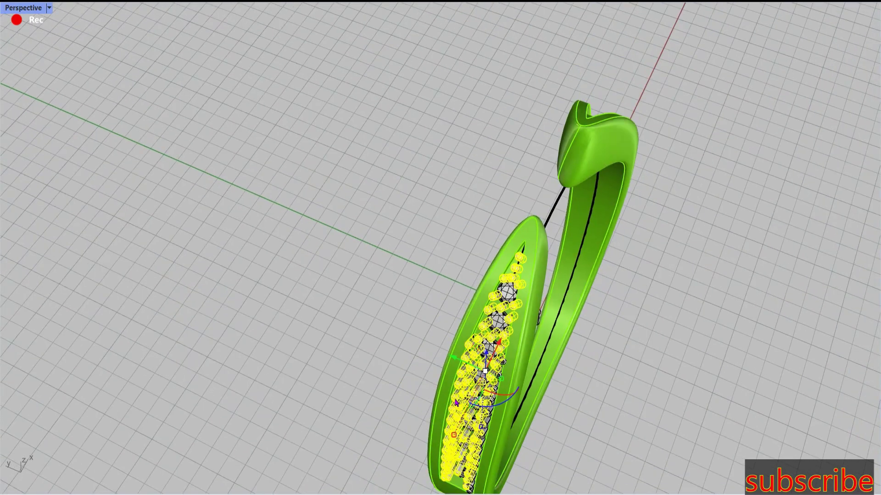
right_drag(459, 321, 505, 321)
scroll(504, 275, up, 4)
shift+click(550, 332)
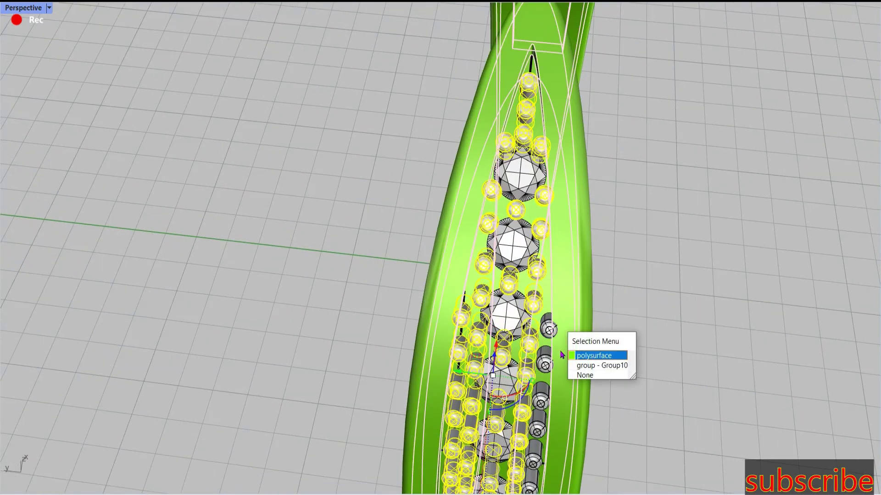
click(589, 365)
scroll(496, 351, down, 3)
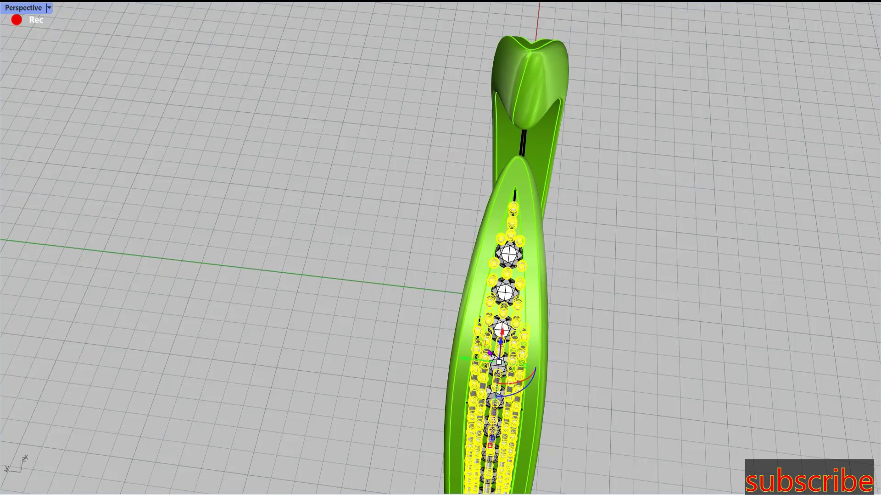
key(Escape)
Restore the four-viewport layout and show the Jewellery tool set
right_drag(490, 353, 505, 279)
scroll(505, 279, up, 3)
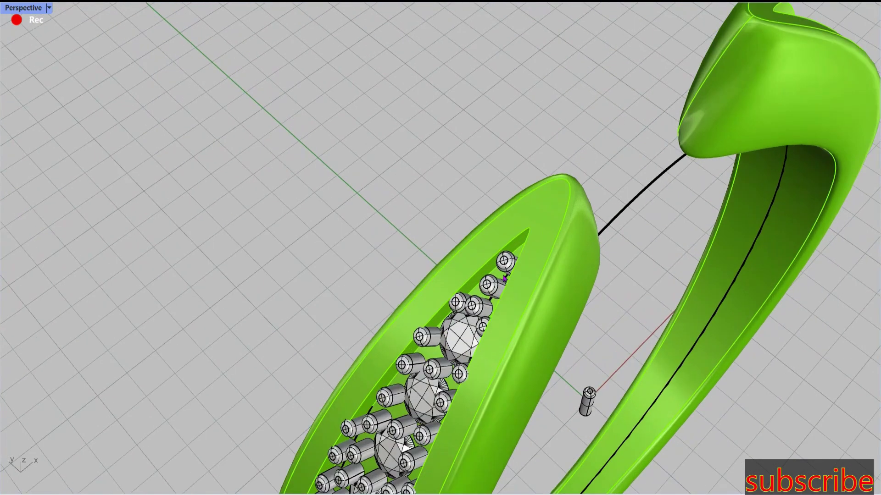
scroll(401, 218, down, 2)
double_click(25, 8)
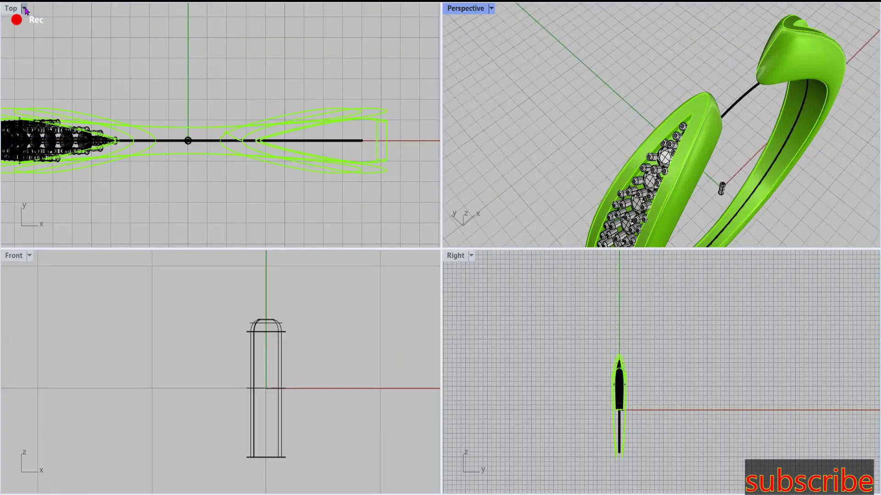
scroll(225, 105, down, 2)
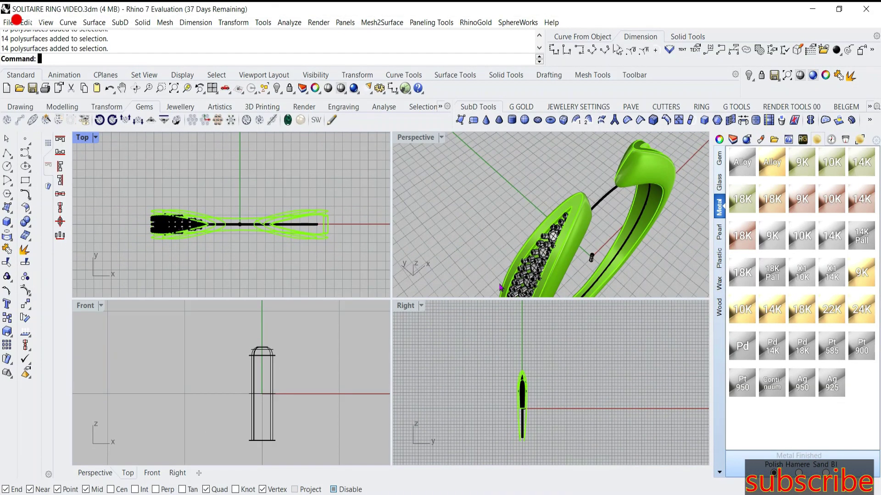
mouse_move(500, 288)
right_down()
mouse_move(540, 270)
mouse_move(535, 213)
right_up()
scroll(535, 279, up, 5)
scroll(541, 271, down, 4)
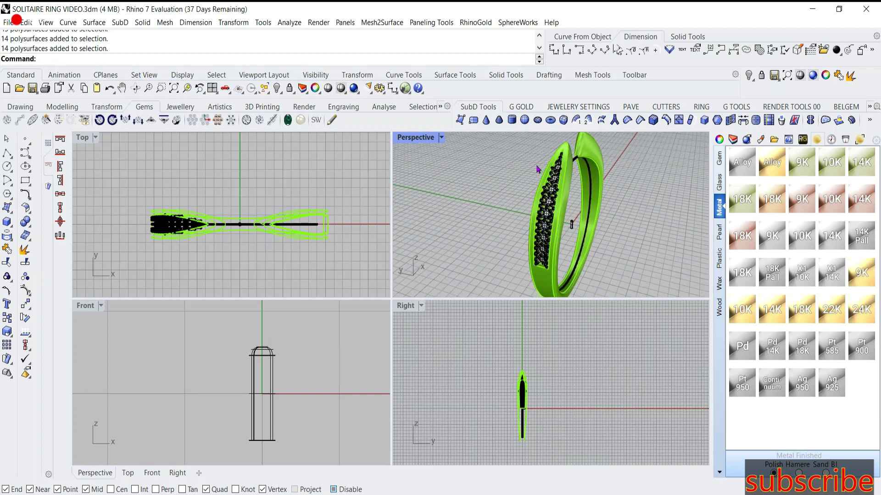
click(180, 106)
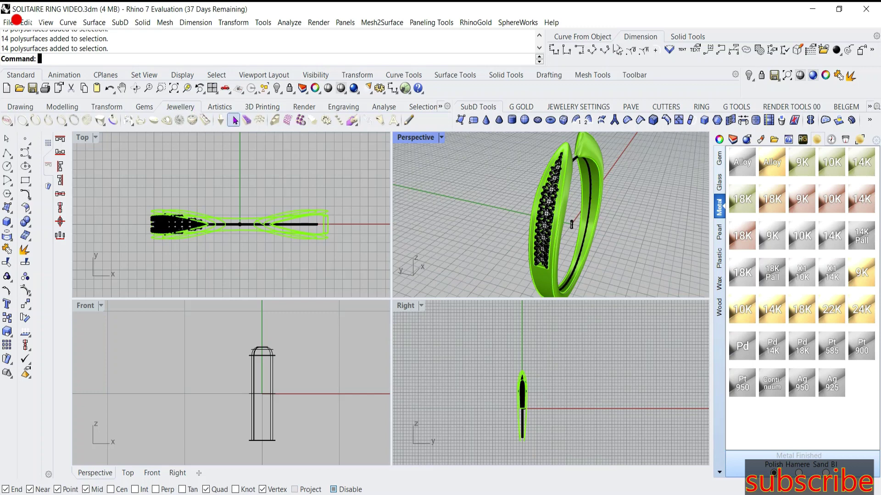
Group the selected prongs and gems, then select all the gems in the model
key(ctrl+g)
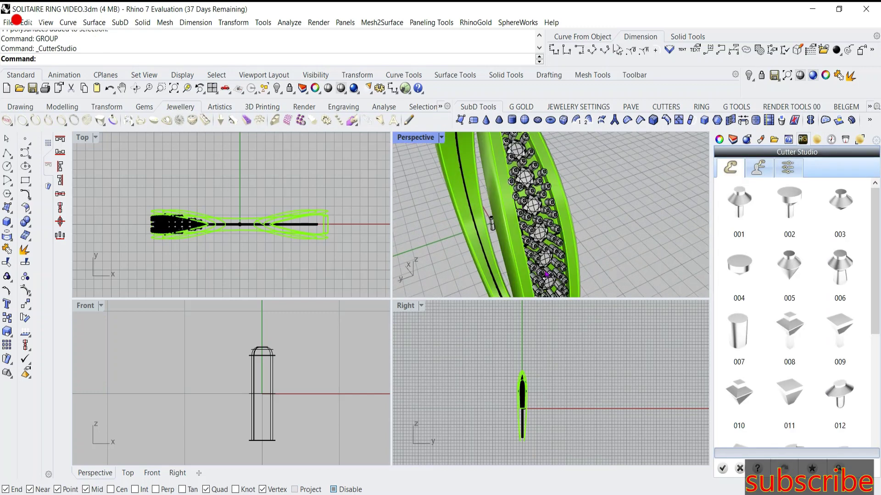
scroll(540, 209, up, 5)
click(541, 207)
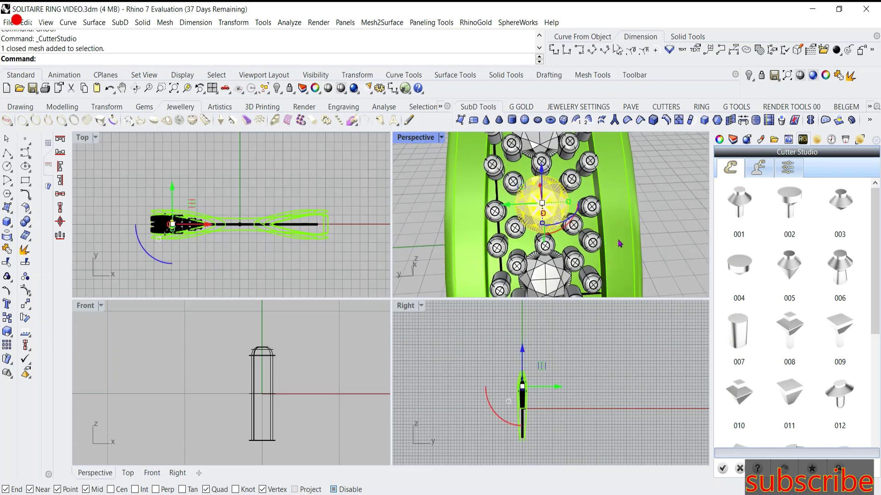
click(659, 226)
text(S)
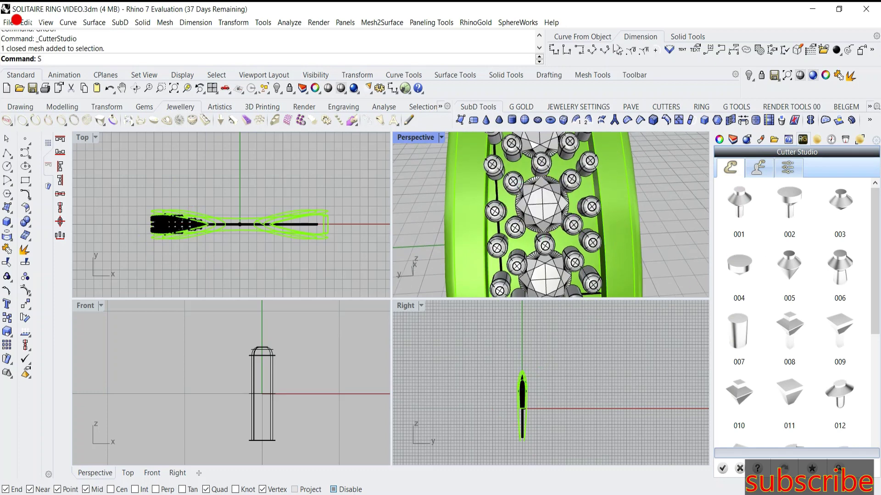
text(g)
key(Return)
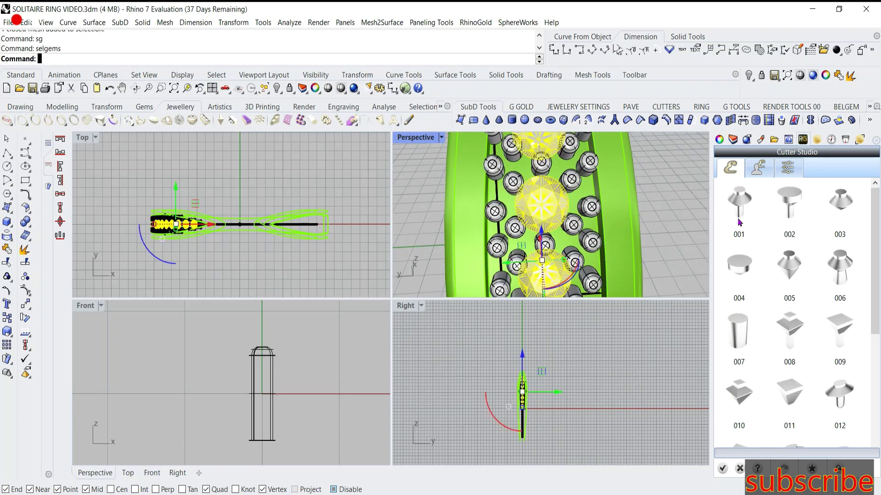
Generate cutter 001 meshes for the gems with parameters 100, 35, 5, 50 and 300
click(752, 205)
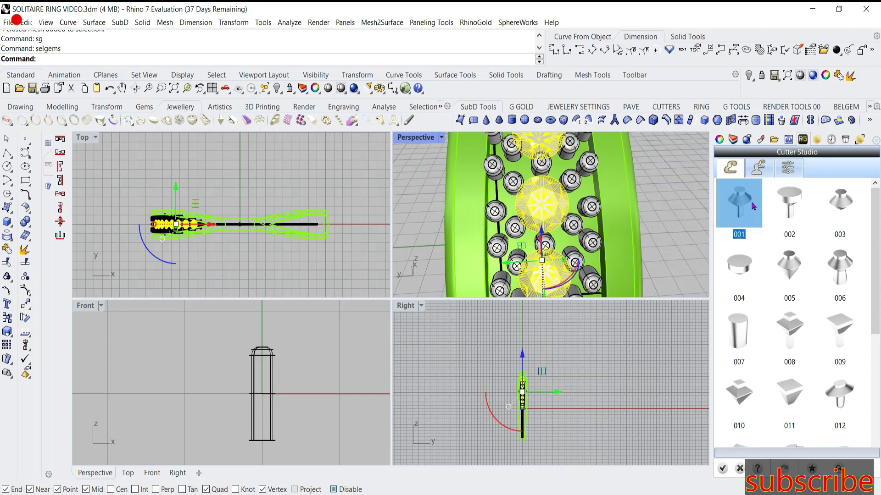
mouse_move(598, 225)
right_down()
mouse_move(562, 233)
mouse_move(500, 200)
right_up()
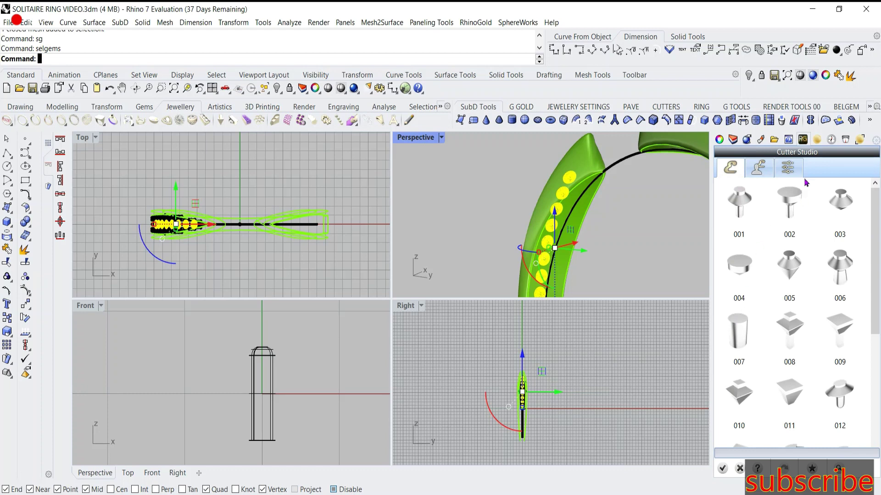
click(786, 172)
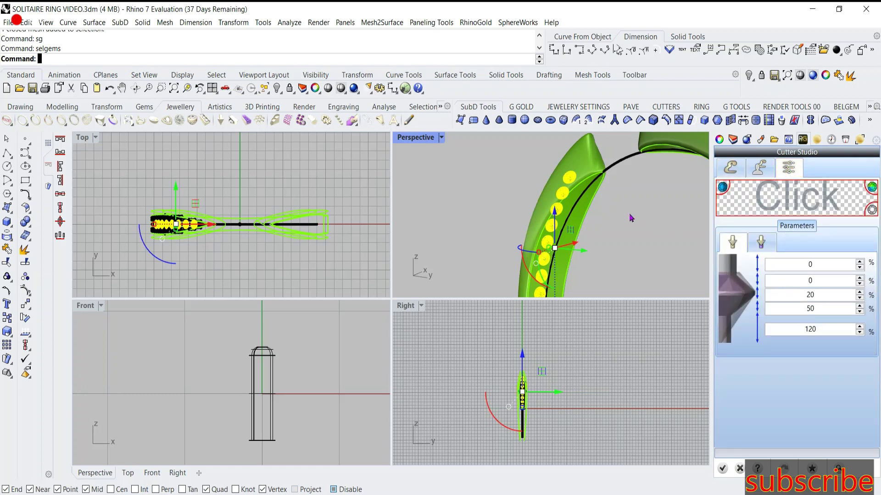
click(832, 212)
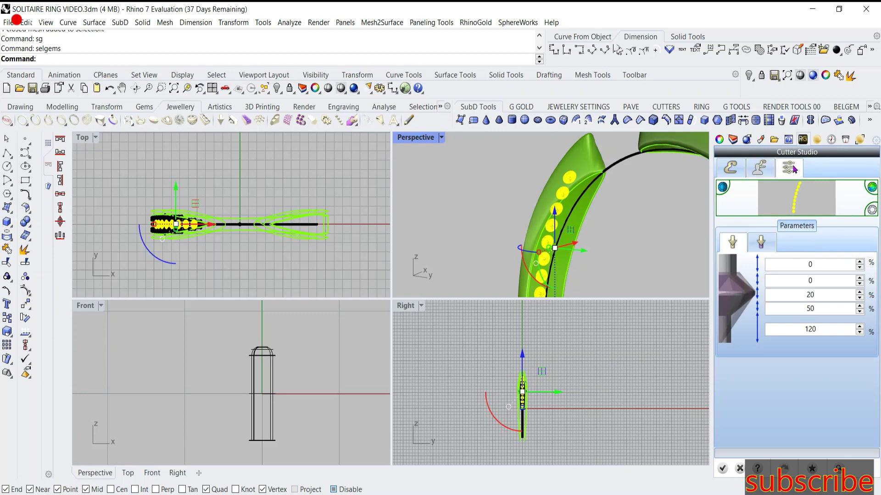
click(730, 167)
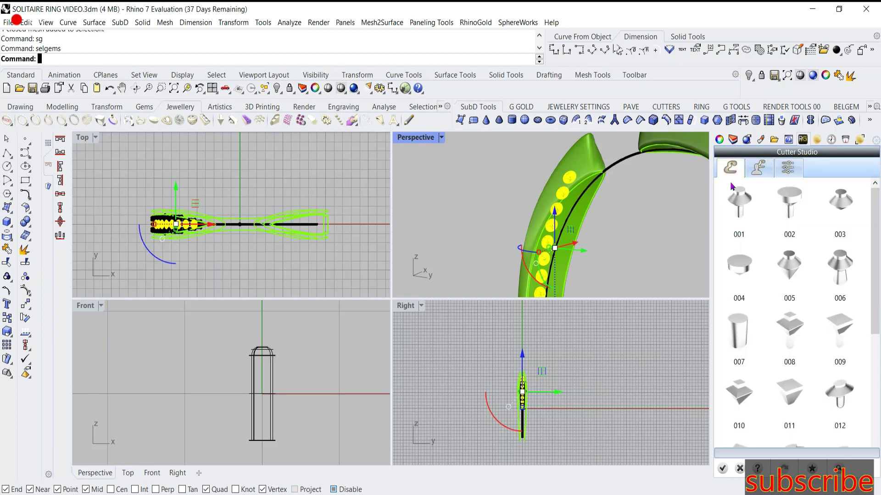
click(736, 201)
scroll(613, 213, down, 5)
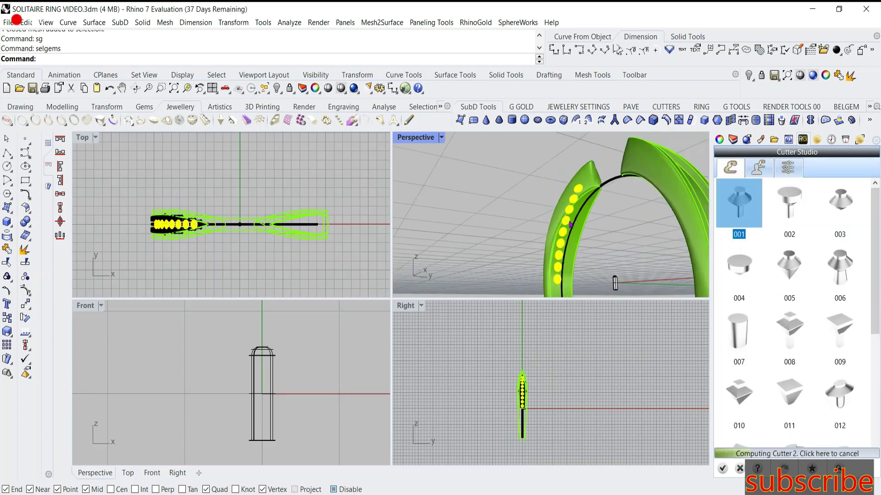
click(787, 168)
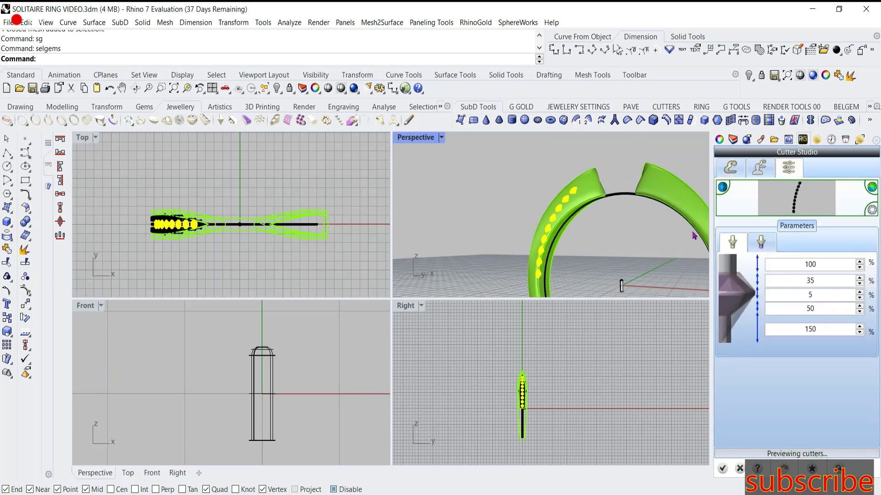
scroll(590, 243, up, 3)
scroll(590, 243, up, 3)
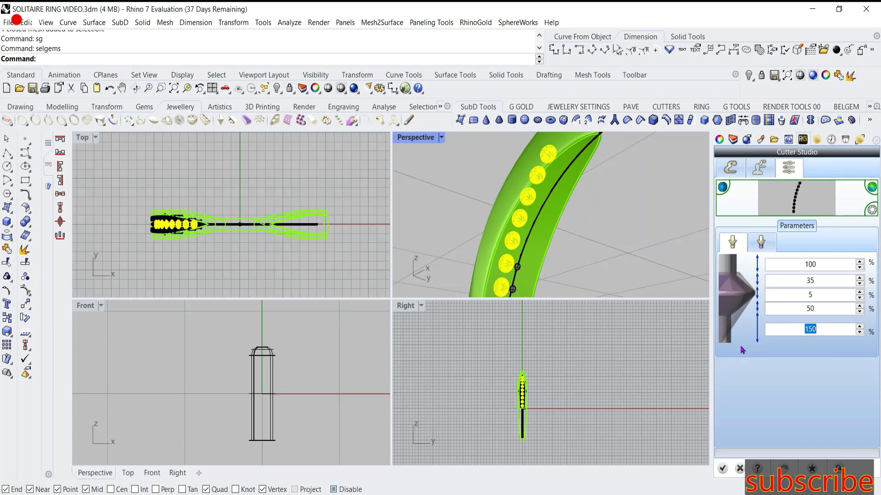
click(722, 469)
scroll(546, 285, down, 3)
Select all gems with sg and choose cutter style 001 for them
scroll(561, 252, down, 3)
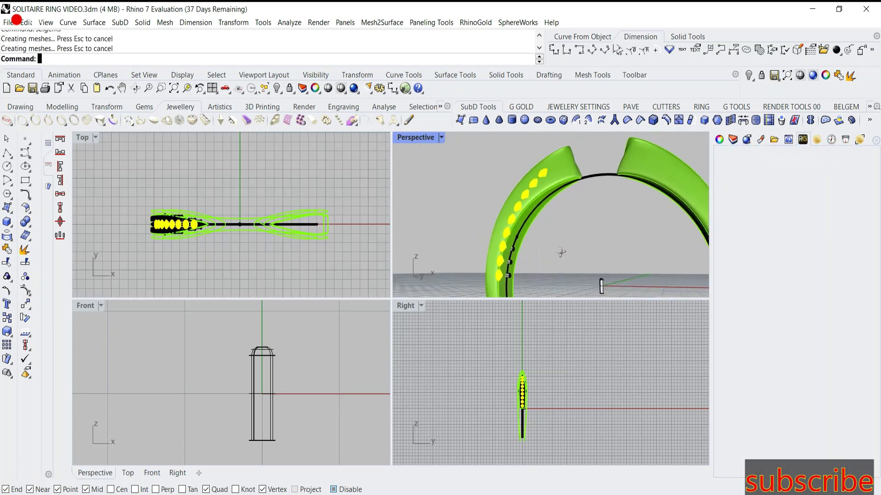
scroll(561, 252, up, 3)
scroll(553, 236, up, 2)
scroll(528, 240, up, 2)
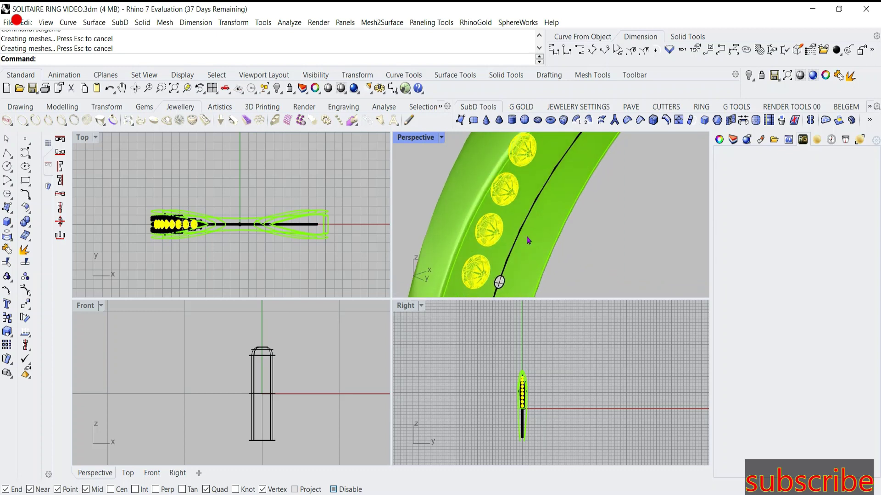
text(sg)
key(Return)
scroll(527, 236, down, 3)
scroll(526, 236, up, 1)
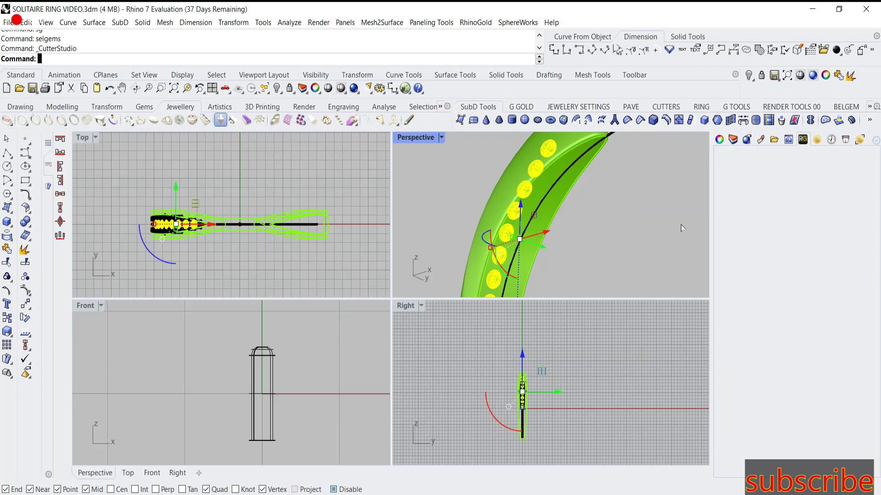
click(738, 202)
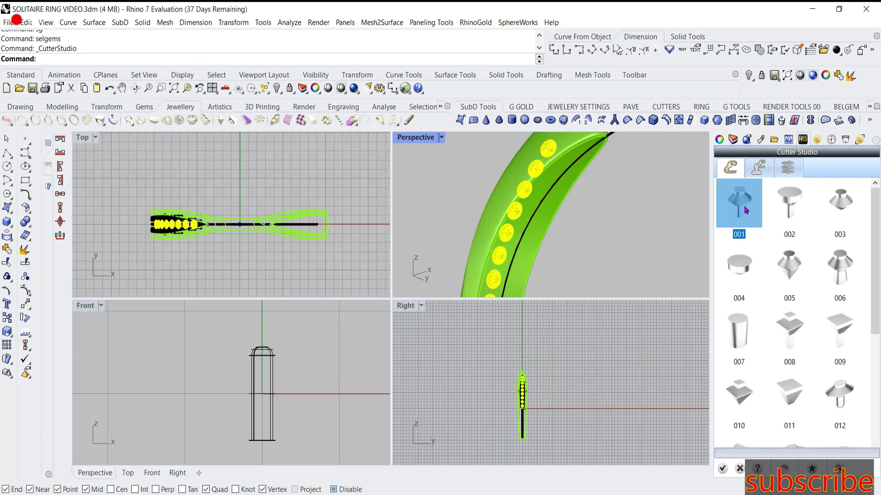
Raise the final cutter parameter to 350%, recompute, and accept the cutter meshes
mouse_move(527, 177)
right_down()
mouse_move(584, 252)
mouse_move(552, 259)
right_up()
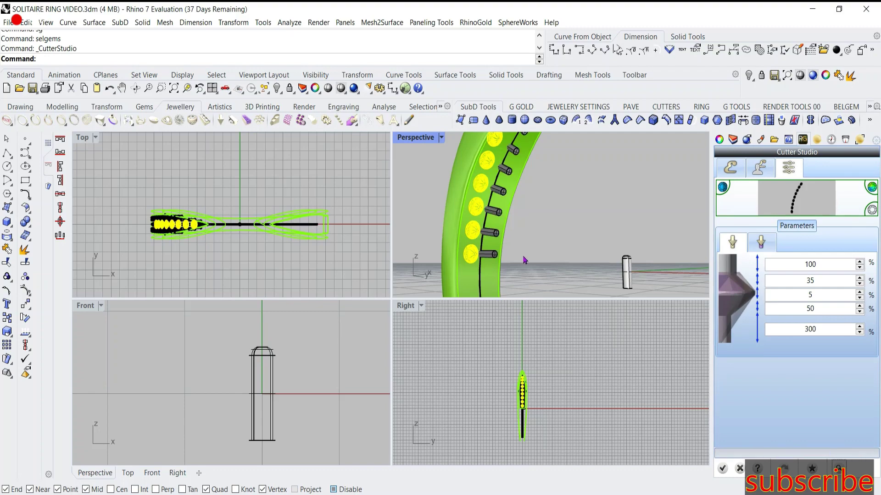
scroll(525, 260, down, 3)
double_click(413, 138)
right_drag(397, 249, 436, 335)
scroll(372, 279, up, 5)
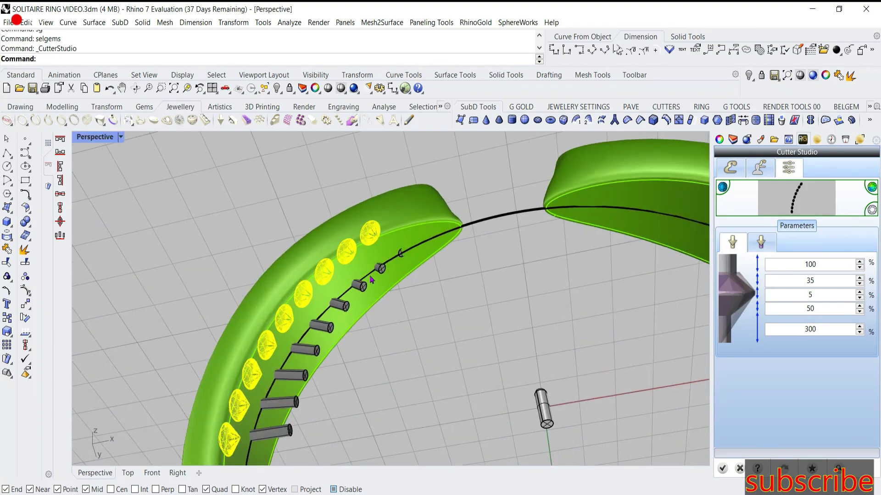
scroll(395, 261, up, 3)
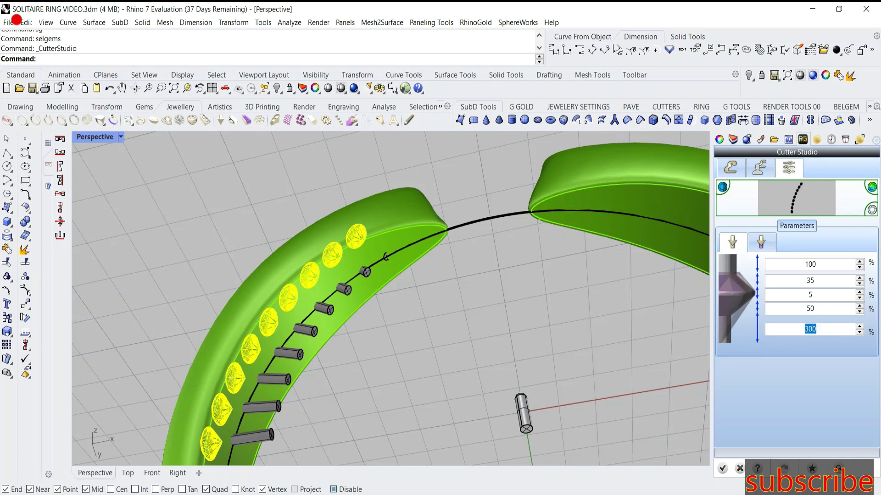
text(350)
click(835, 465)
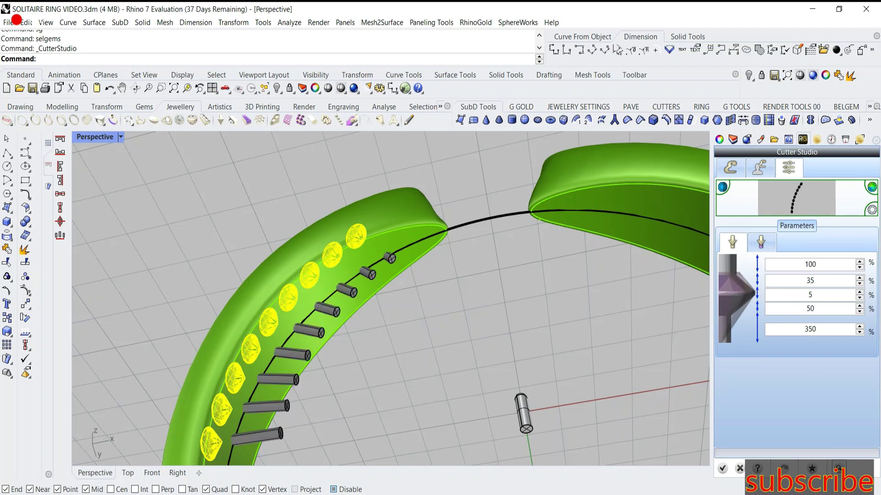
click(720, 470)
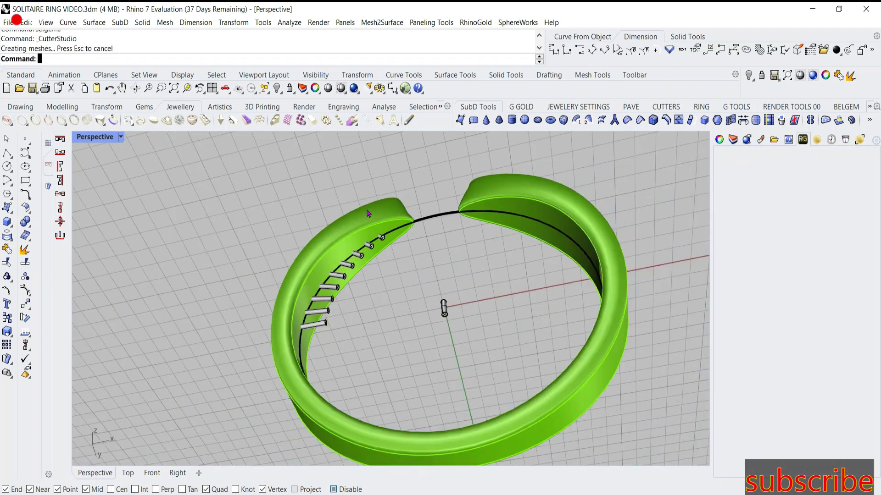
Select all nine pavé gems and group them
right_drag(334, 256, 397, 201)
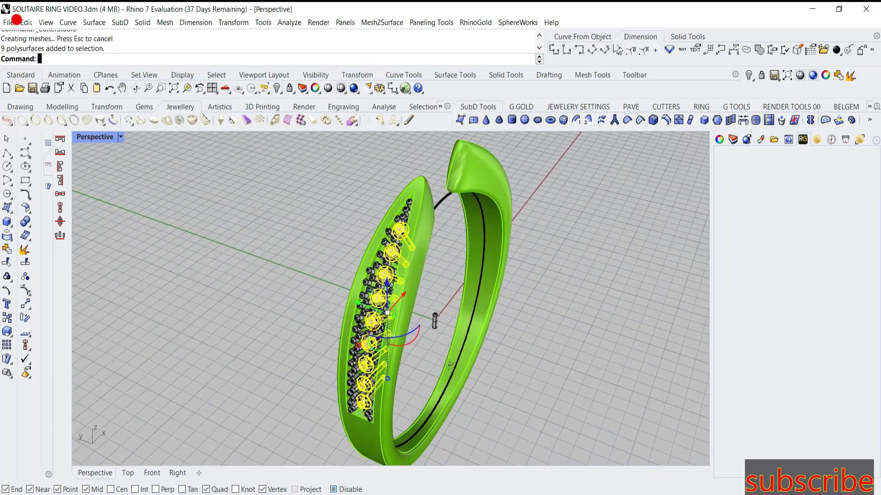
scroll(398, 202, up, 5)
shift+click(397, 201)
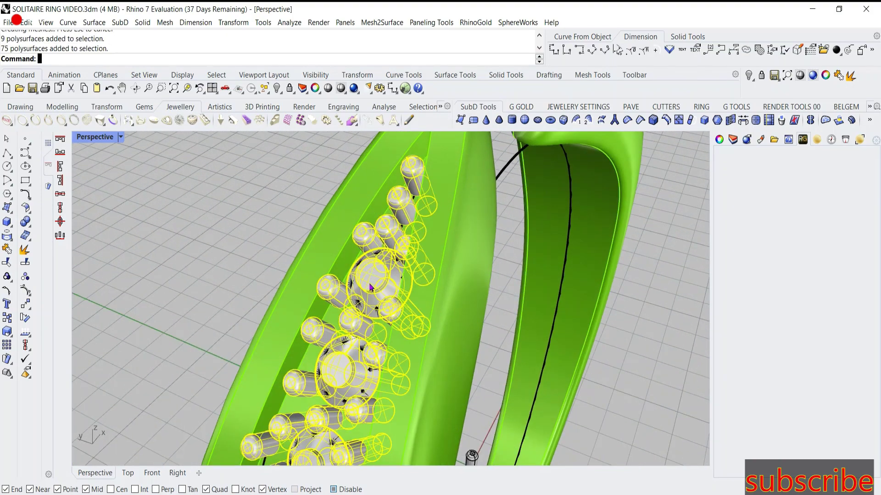
shift+click(370, 312)
key(Escape)
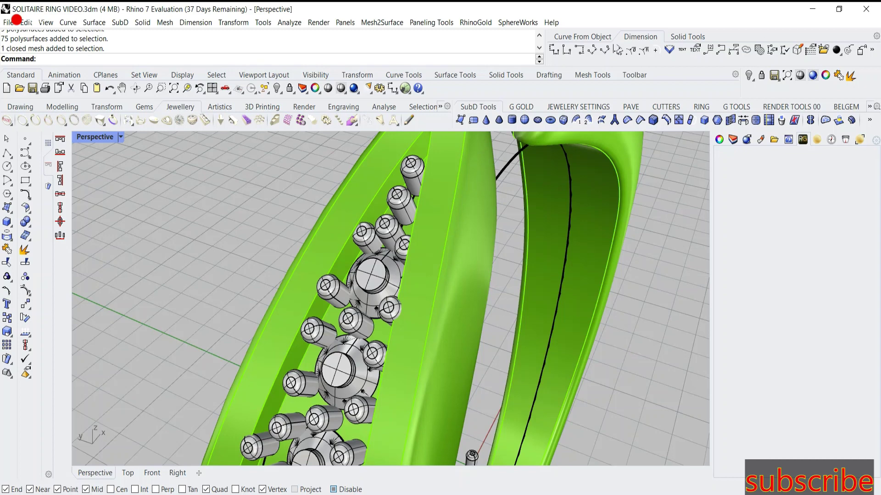
text(Sp)
text(sg)
key(Return)
scroll(630, 351, down, 4)
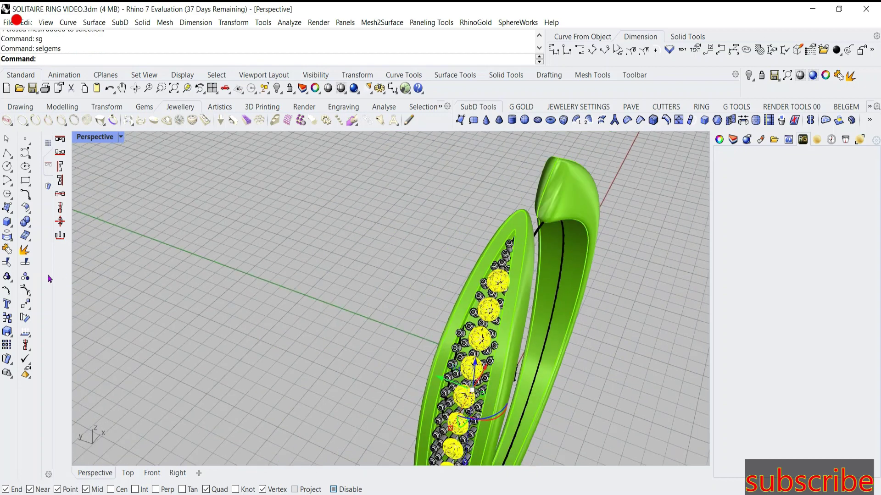
click(12, 293)
Select the cutters together with the nine gems, ready for mirroring
scroll(463, 271, up, 3)
scroll(463, 271, up, 2)
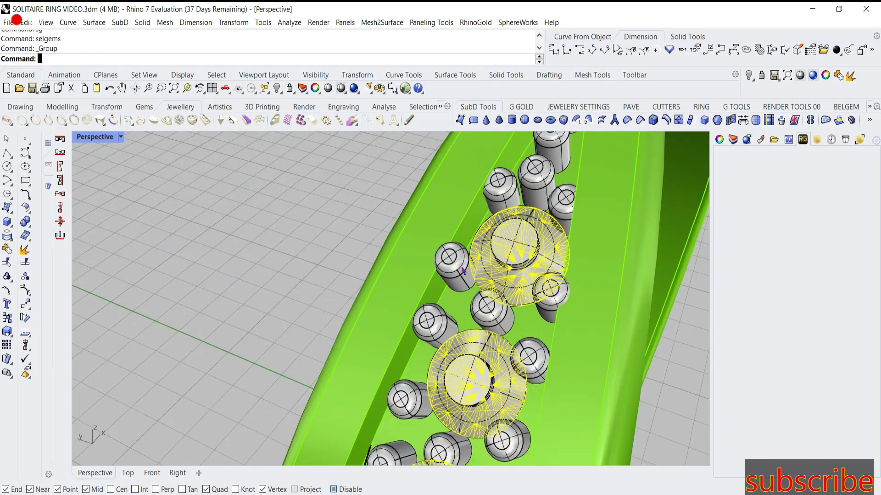
click(463, 271)
scroll(463, 271, down, 3)
scroll(505, 294, down, 2)
scroll(473, 315, down, 3)
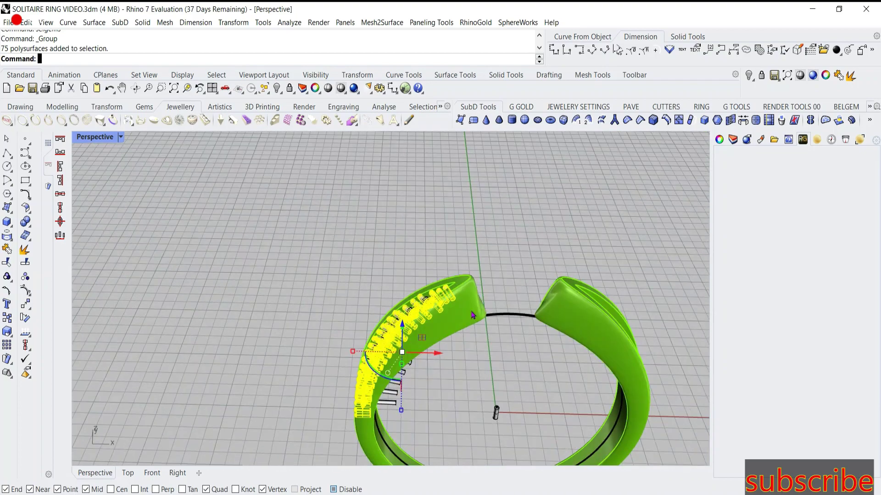
scroll(366, 253, down, 3)
scroll(381, 326, up, 4)
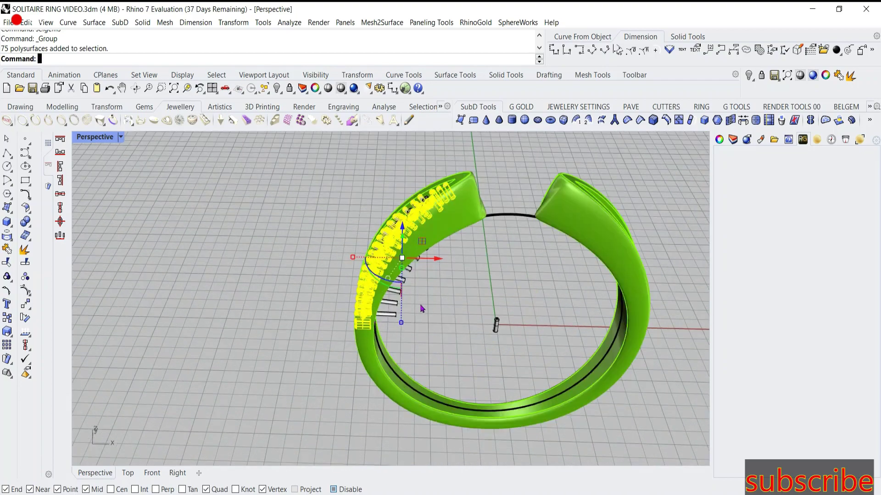
click(398, 318)
scroll(338, 318, down, 6)
Mirror the gems and cutters across the vertical axis through the origin onto the right shank
text(mirror)
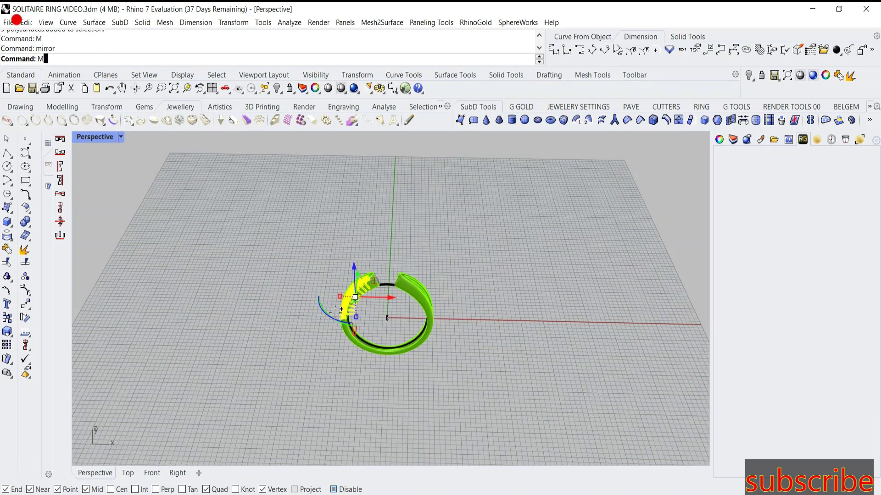
key(Return)
text(0)
key(Return)
key(Return)
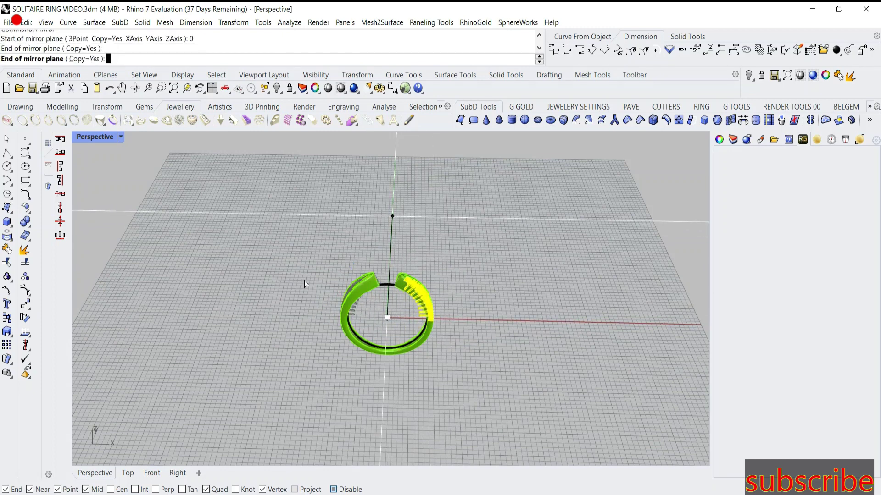
click(393, 281)
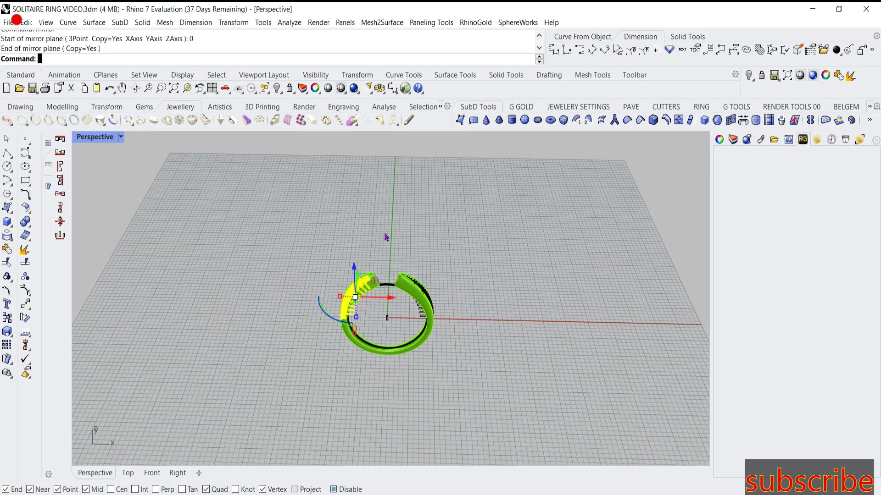
scroll(452, 266, up, 5)
click(464, 281)
right_drag(465, 281, 291, 381)
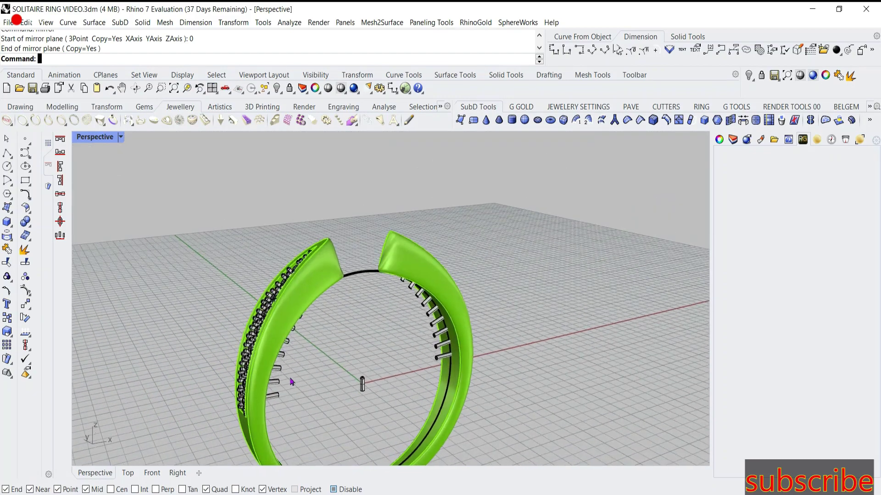
right_drag(411, 236, 395, 274)
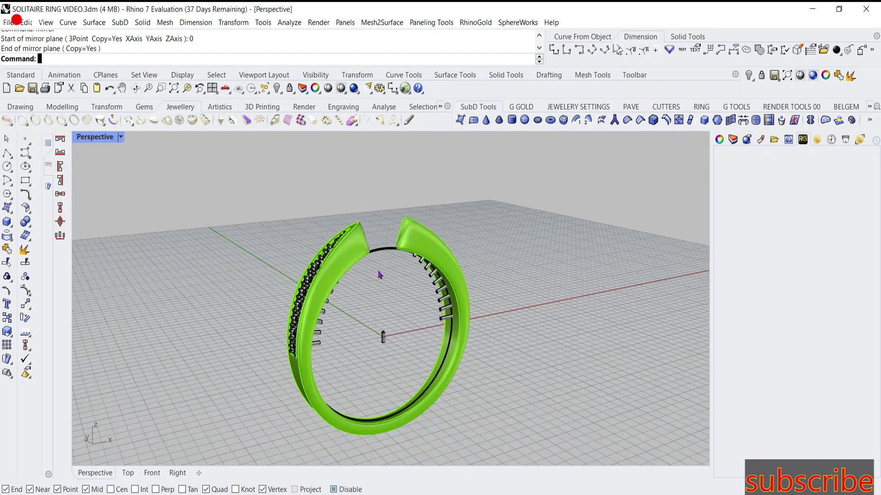
text(te)
key(Return)
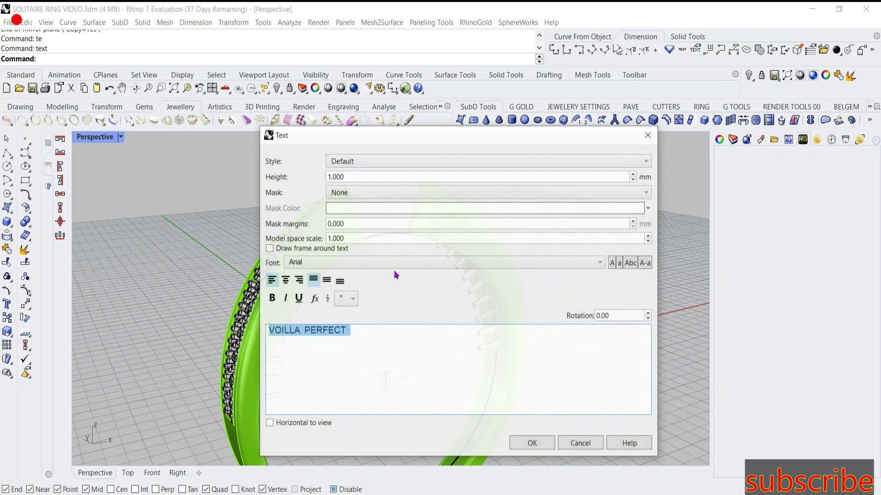
key(BackSpace)
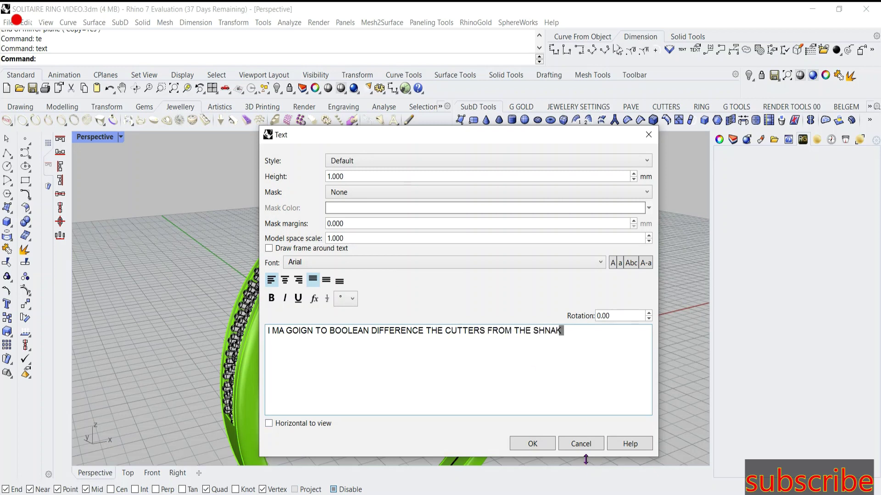
key(Escape)
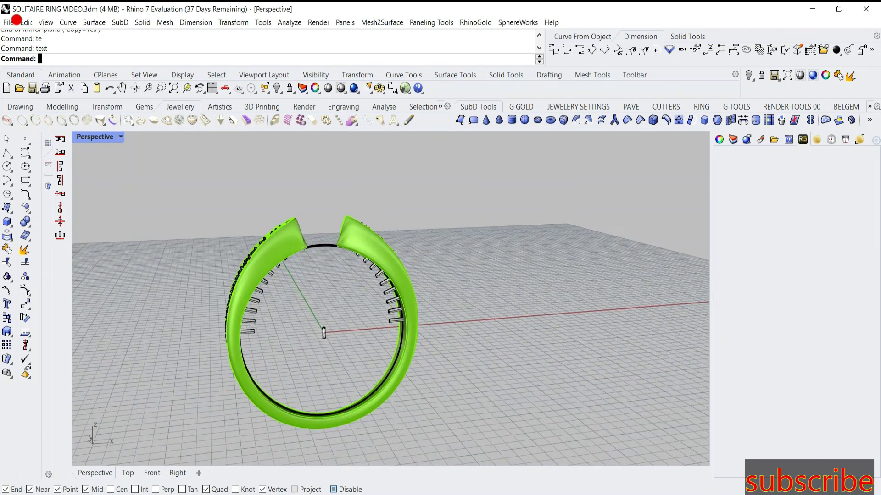
Boolean-subtract the left-shank cutters, then the right-shank cutters, from the ring band
click(369, 250)
text(d)
key(Return)
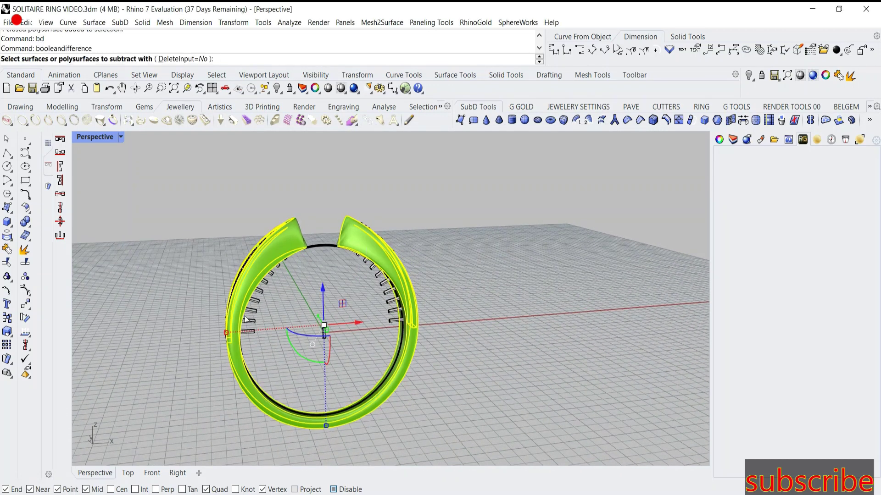
click(245, 320)
key(Return)
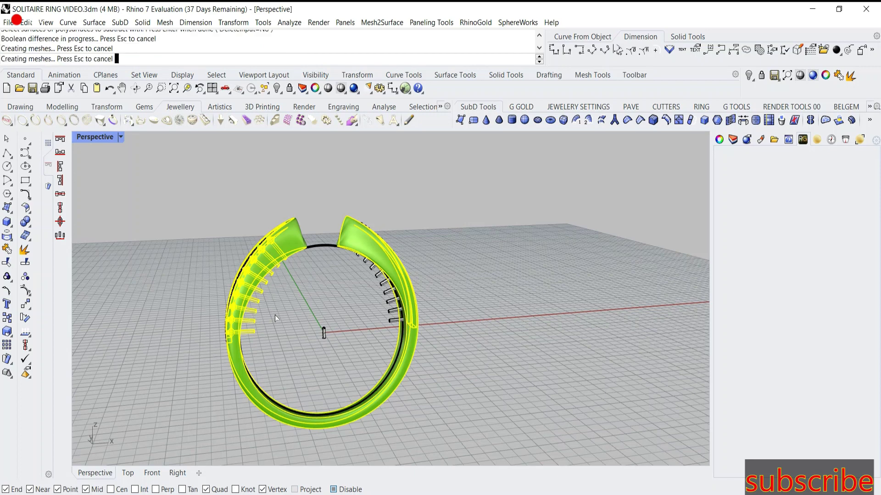
text(bd)
key(Return)
click(380, 286)
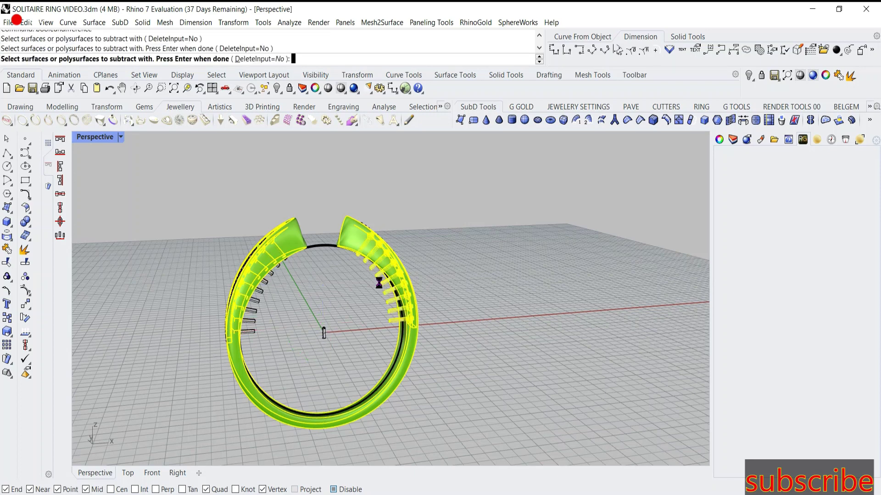
key(Return)
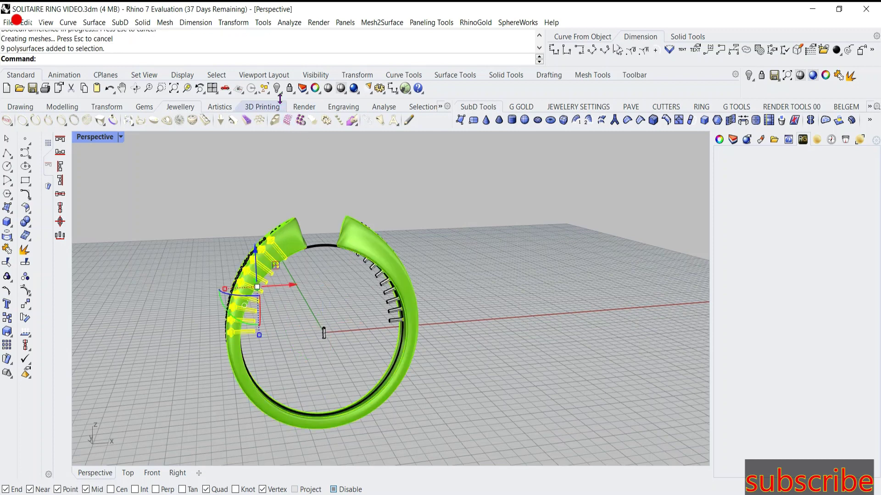
Hide both cutter sets and the small origin object, then restore the four-viewport layout
key(ctrl+h)
click(382, 297)
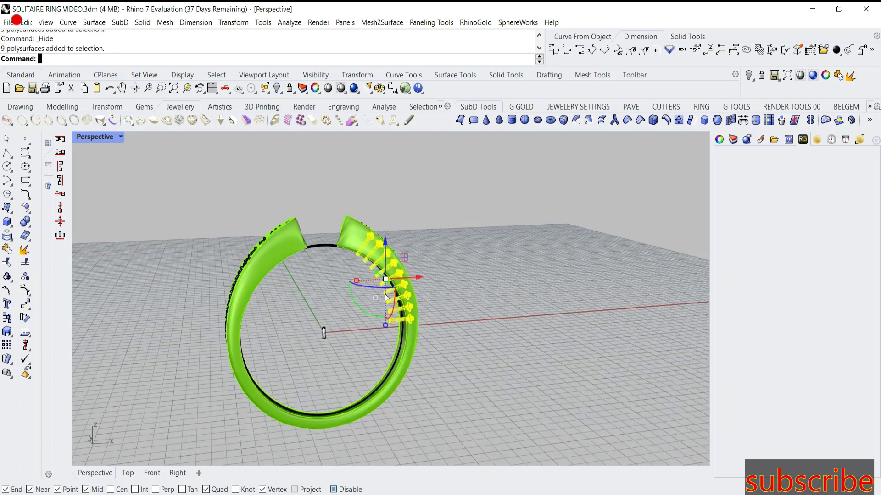
key(ctrl+h)
click(324, 331)
key(ctrl+h)
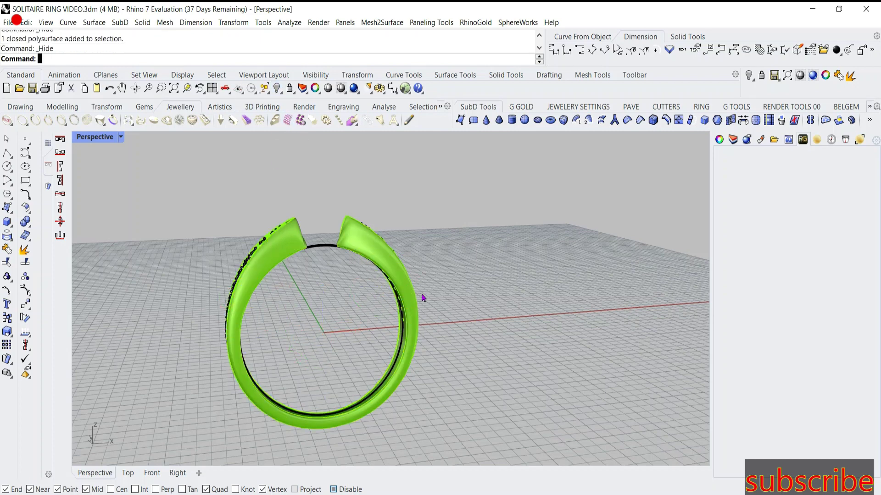
right_drag(423, 299, 389, 298)
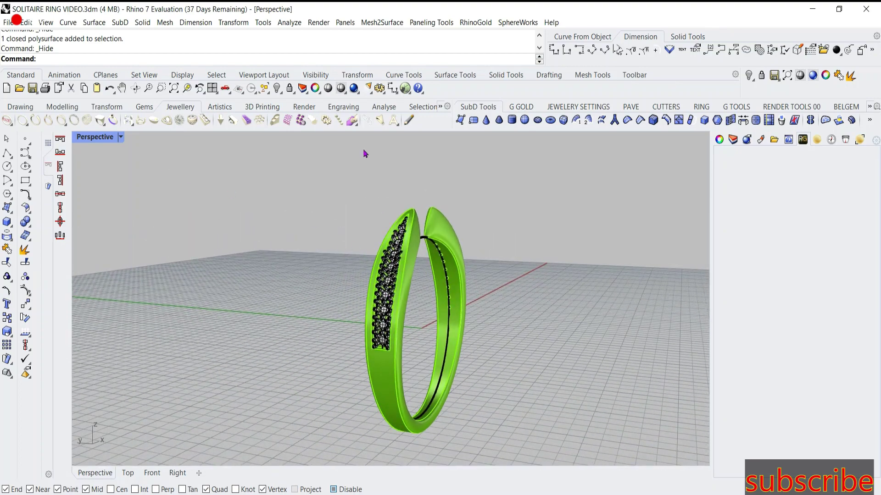
double_click(118, 138)
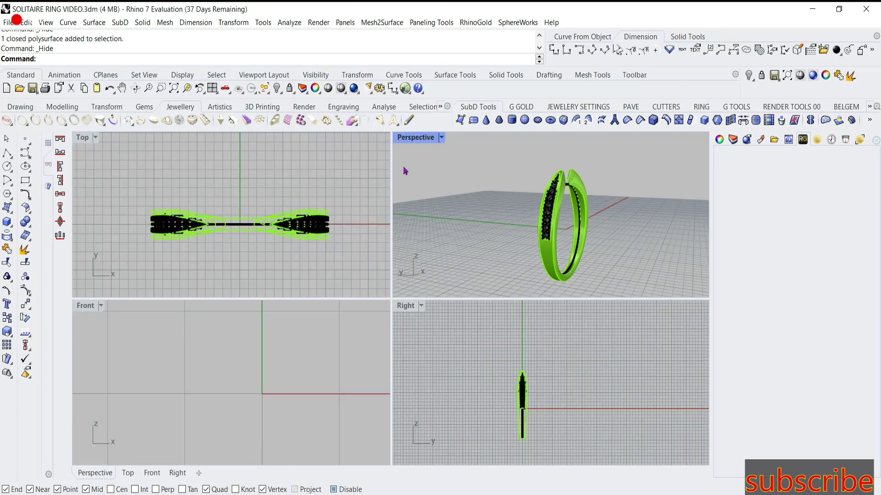
Set Perspective to Rendered display, maximize it full screen, and orbit to the stone-set shank
click(441, 137)
click(471, 73)
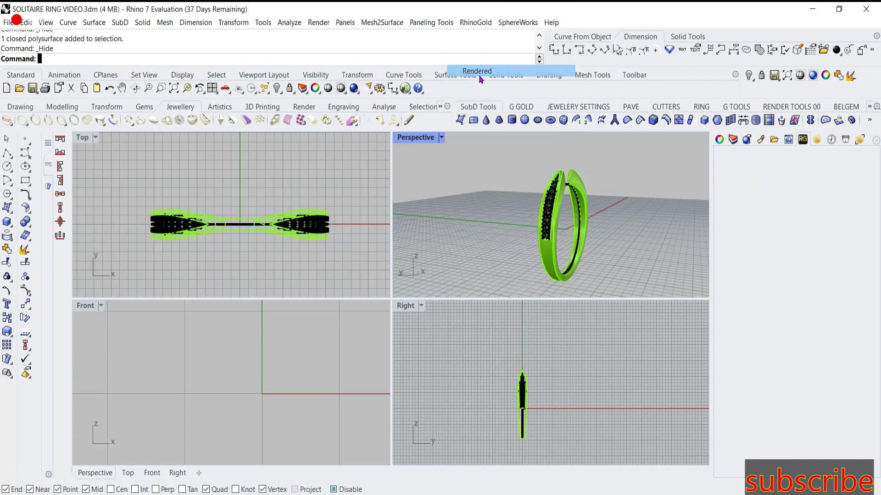
right_drag(491, 253, 472, 263)
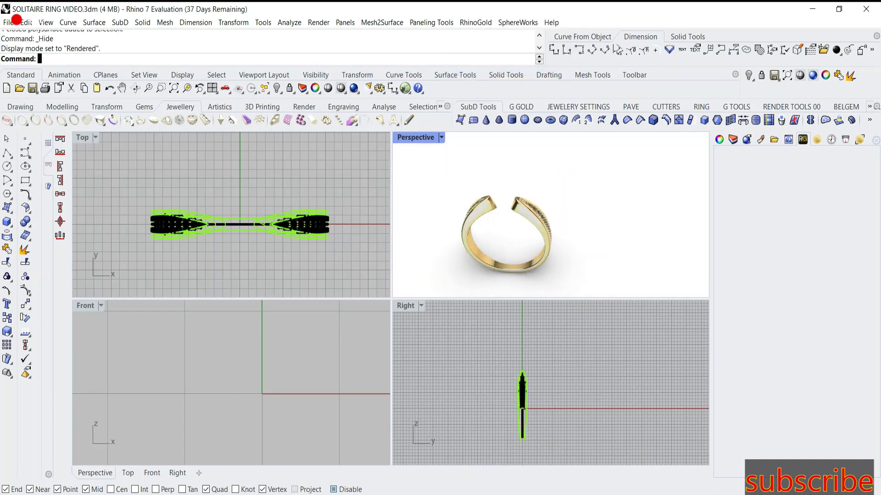
click(252, 459)
double_click(416, 137)
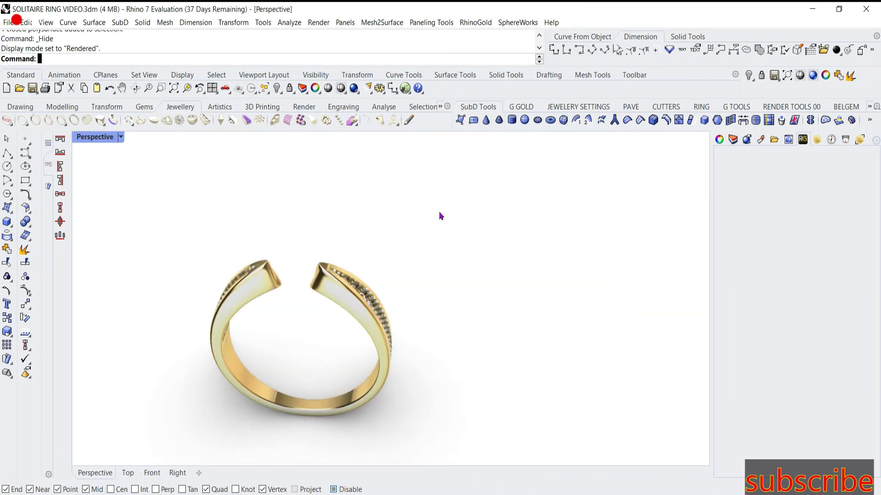
mouse_move(440, 216)
right_down()
mouse_move(438, 305)
mouse_move(472, 307)
mouse_move(488, 324)
mouse_move(534, 336)
right_up()
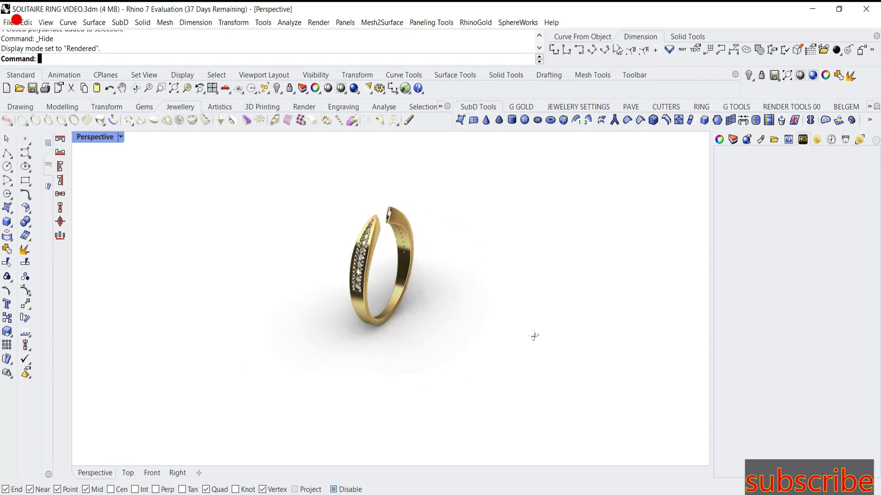
scroll(384, 290, up, 2)
scroll(401, 319, down, 1)
text(f)
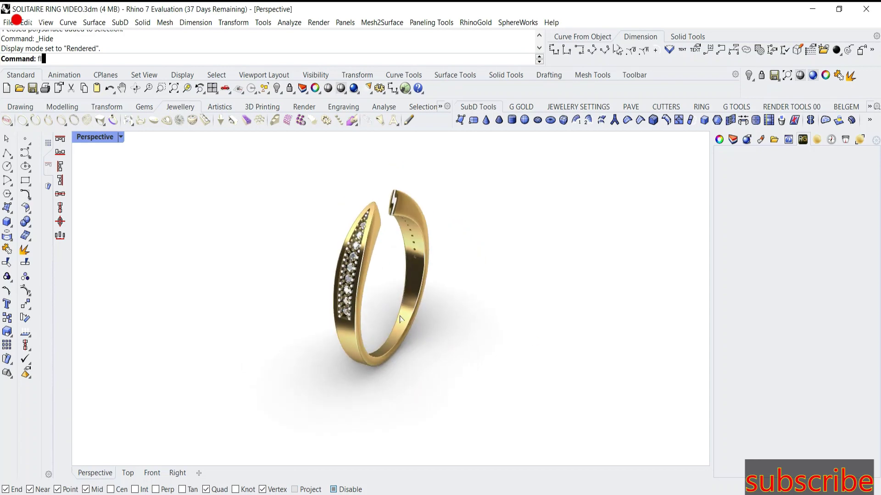
key(Return)
mouse_move(436, 275)
right_down()
mouse_move(527, 269)
mouse_move(472, 313)
mouse_move(447, 320)
mouse_move(550, 319)
mouse_move(538, 286)
mouse_move(343, 312)
mouse_move(454, 310)
mouse_move(377, 303)
mouse_move(409, 303)
mouse_move(510, 353)
mouse_move(662, 303)
mouse_move(603, 297)
mouse_move(418, 246)
right_up()
Select the pavé bead group from the overlapping candidates and orbit to view the whole open ring
scroll(419, 232, up, 1)
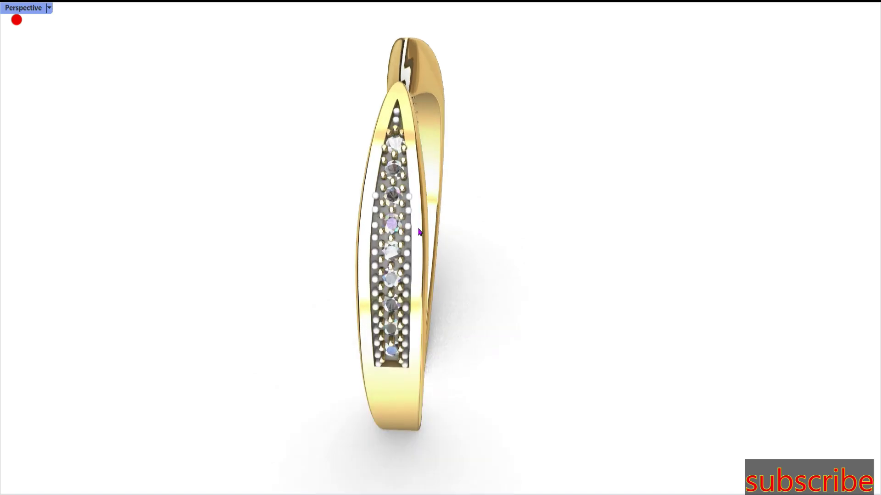
scroll(419, 233, up, 2)
click(398, 208)
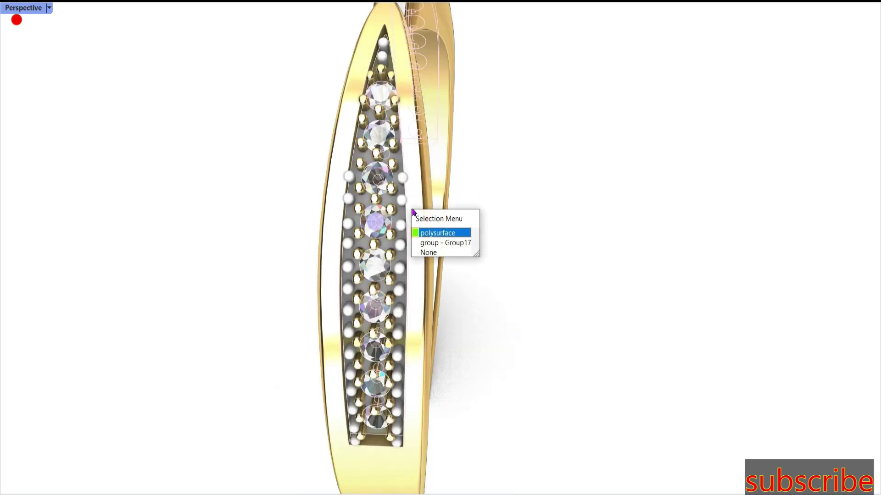
click(433, 244)
scroll(486, 269, down, 3)
right_drag(485, 268, 322, 232)
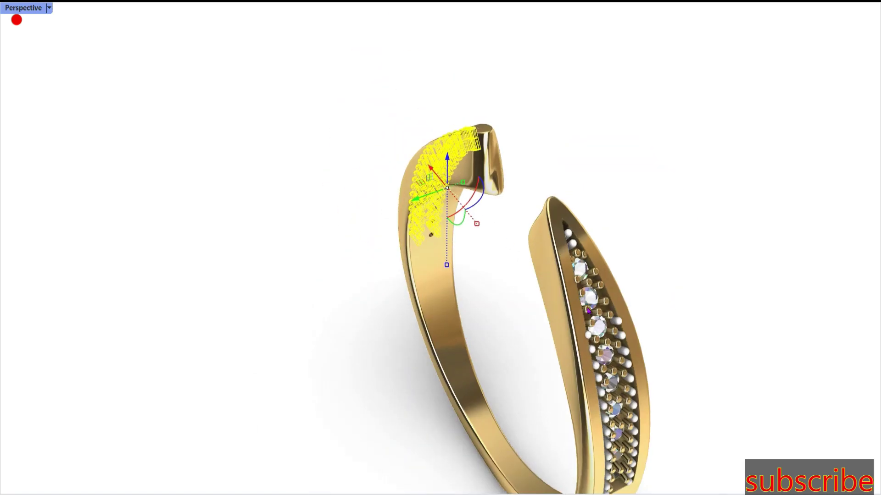
scroll(565, 194, up, 3)
scroll(557, 185, down, 4)
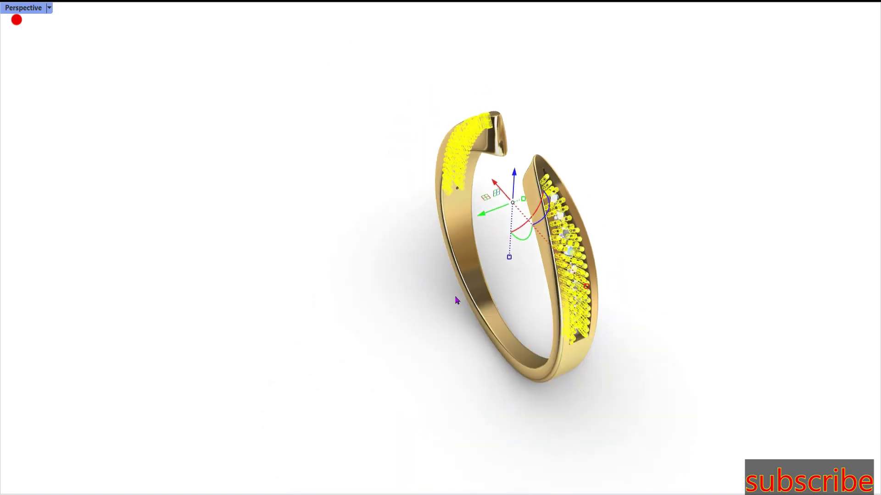
right_drag(456, 299, 527, 298)
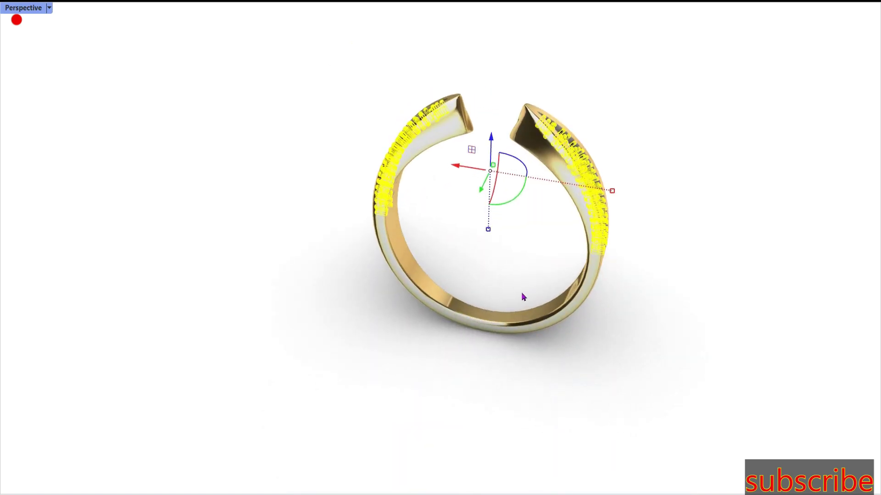
Exit full-screen mode and zoom in close on the pavé prongs and stones
key(Return)
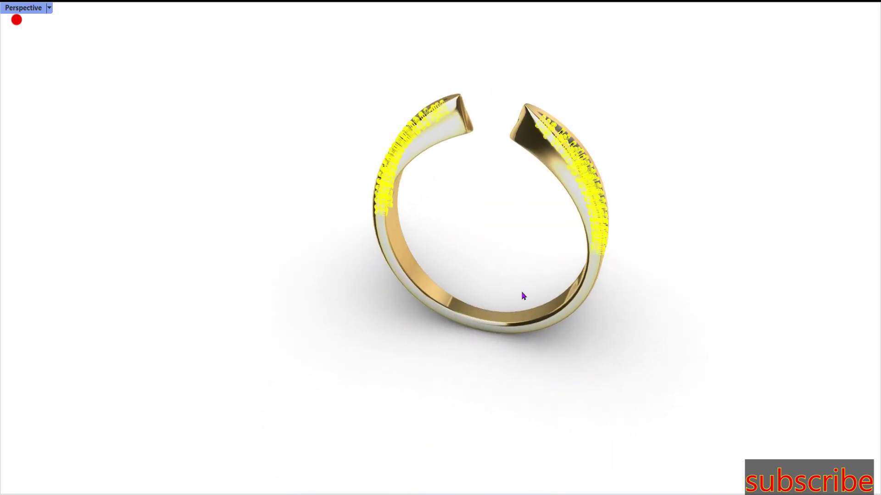
key(Return)
key(Escape)
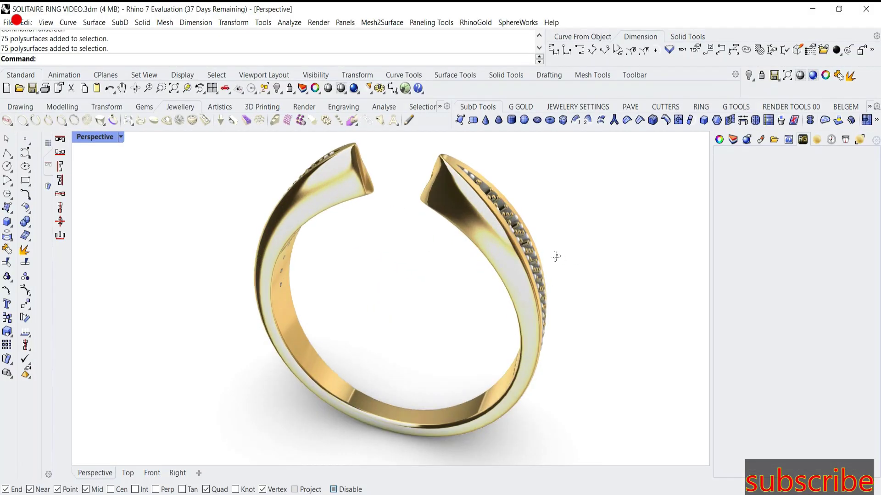
scroll(556, 257, up, 2)
scroll(537, 284, up, 2)
scroll(516, 311, up, 3)
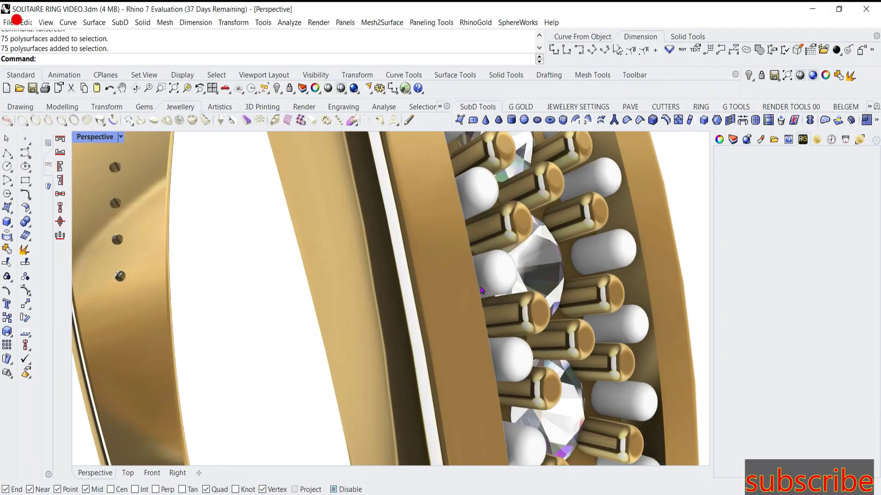
scroll(505, 297, up, 2)
scroll(539, 304, up, 2)
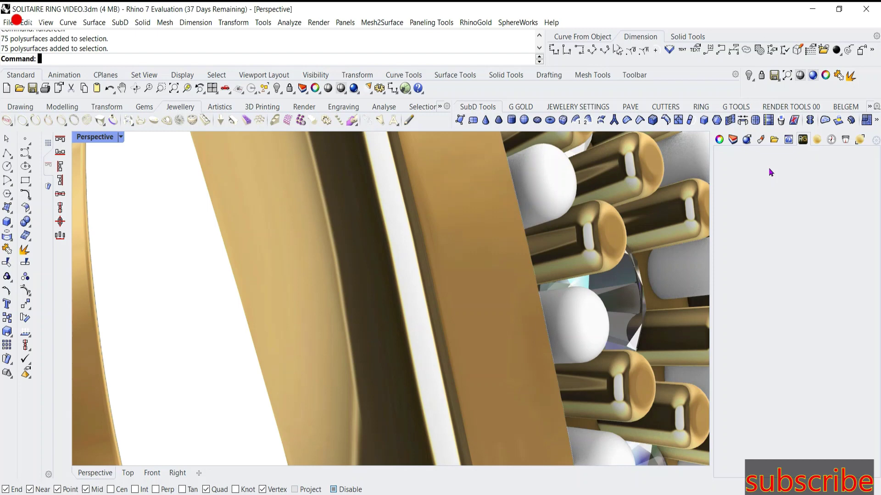
Open the metal materials library and briefly select, then deselect, the prongs and stones
click(816, 143)
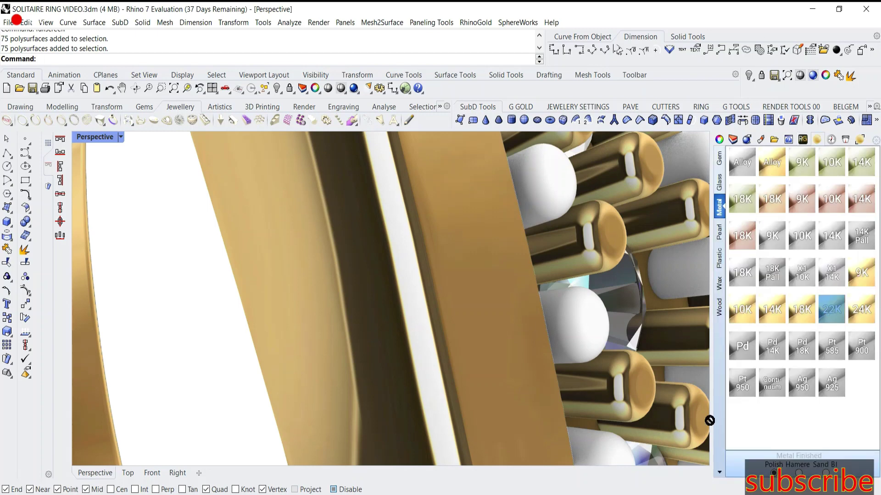
shift+click(575, 356)
key(Escape)
scroll(473, 327, down, 3)
scroll(473, 328, down, 4)
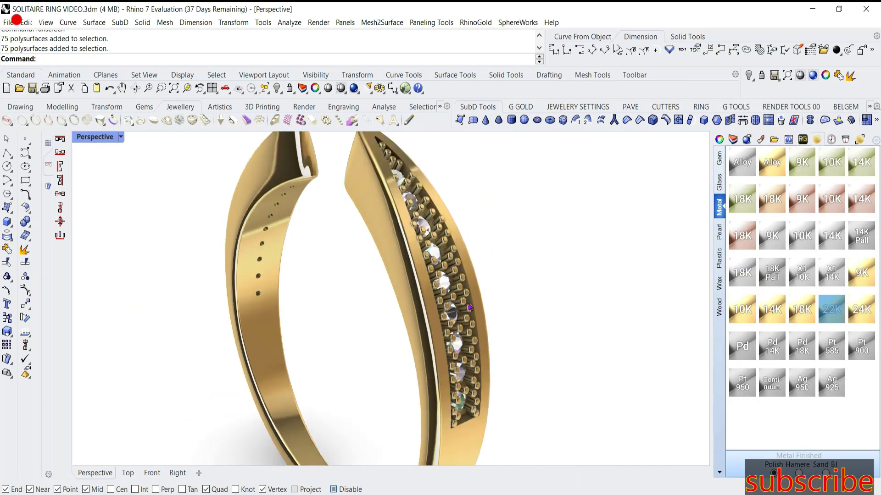
scroll(473, 327, down, 3)
Orbit the ring to a more upright angle and show the Perspective view full screen
mouse_move(473, 327)
right_down()
mouse_move(482, 289)
mouse_move(346, 266)
mouse_move(330, 327)
mouse_move(373, 316)
mouse_move(419, 210)
mouse_move(307, 295)
right_up()
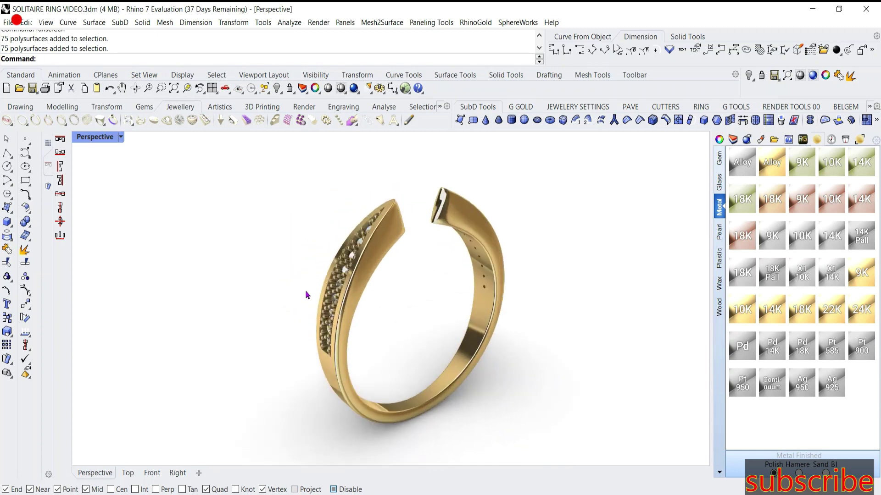
text(ullscreen)
key(Return)
mouse_move(486, 294)
right_down()
mouse_move(320, 342)
mouse_move(362, 326)
mouse_move(476, 338)
mouse_move(463, 348)
mouse_move(481, 317)
mouse_move(327, 268)
mouse_move(469, 255)
mouse_move(464, 295)
mouse_move(405, 296)
mouse_move(428, 356)
mouse_move(535, 271)
mouse_move(493, 277)
mouse_move(464, 330)
mouse_move(534, 329)
mouse_move(519, 327)
right_up()
scroll(520, 290, down, 3)
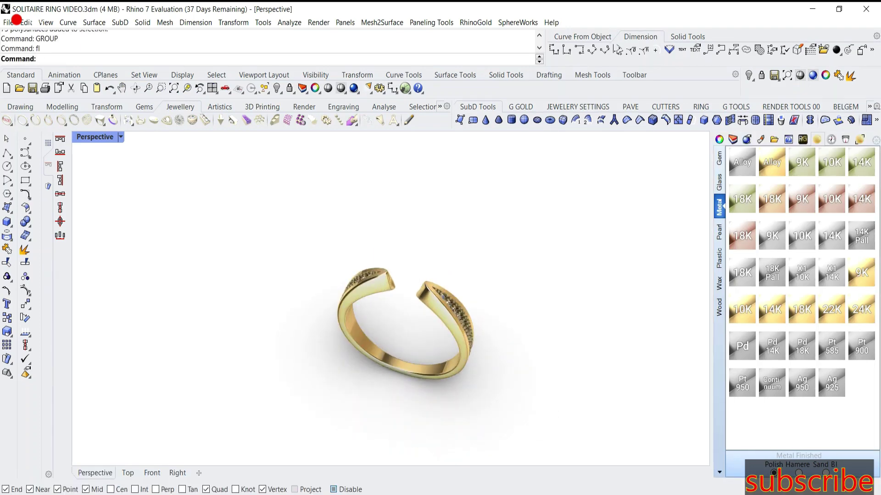
right_drag(326, 458, 368, 324)
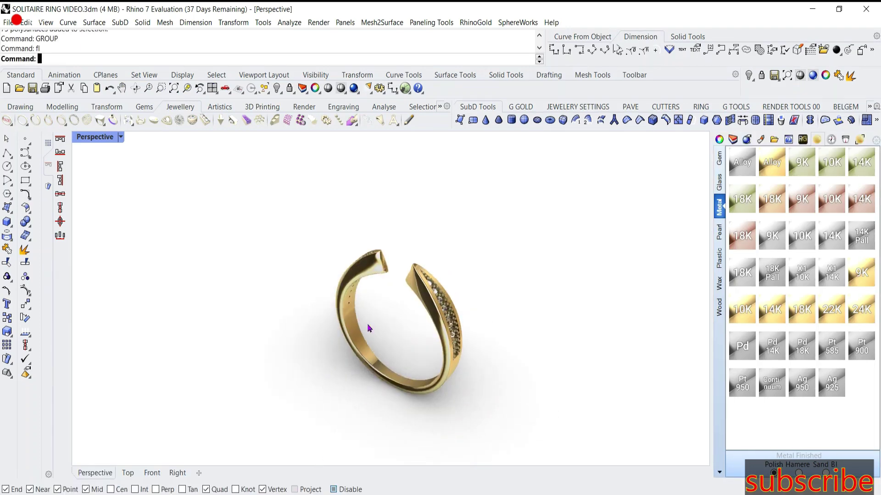
text(f)
key(Return)
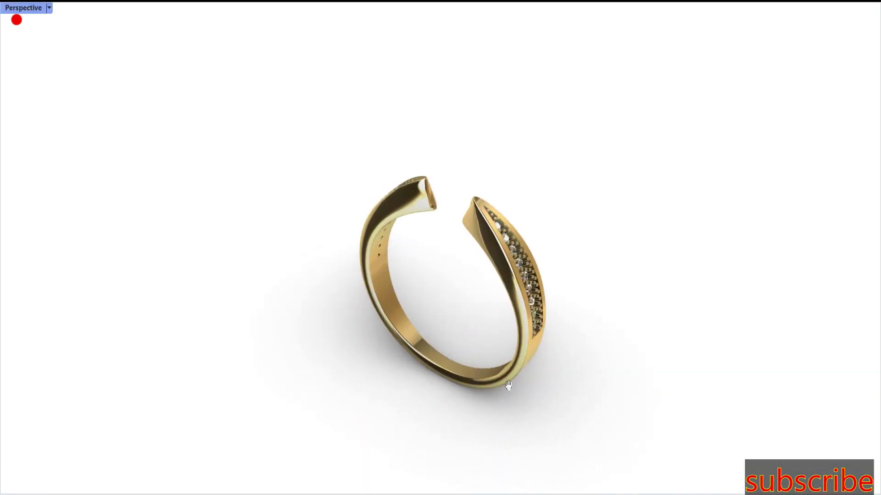
Orbit the ring to a near-front view and leave full-screen mode
mouse_move(508, 386)
right_down()
mouse_move(488, 358)
mouse_move(474, 281)
mouse_move(454, 358)
mouse_move(511, 350)
mouse_move(544, 407)
mouse_move(531, 413)
mouse_move(577, 409)
mouse_move(487, 409)
mouse_move(588, 400)
mouse_move(491, 365)
mouse_move(566, 362)
mouse_move(517, 391)
mouse_move(564, 385)
mouse_move(558, 390)
mouse_move(574, 395)
right_up()
text(fl)
key(Return)
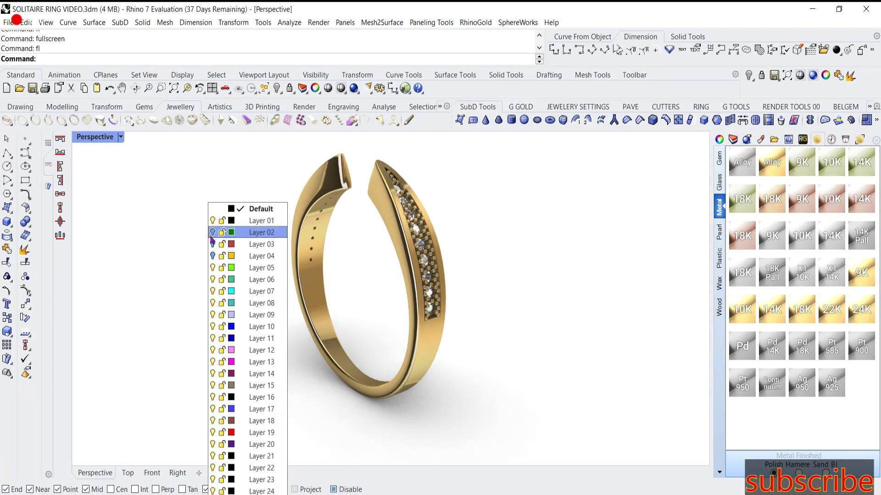
Turn on Layer 03 to reveal the center stone, then orbit and return to full screen
click(212, 244)
mouse_move(370, 342)
right_down()
mouse_move(505, 317)
mouse_move(395, 367)
mouse_move(445, 394)
mouse_move(417, 393)
mouse_move(366, 350)
mouse_move(386, 408)
mouse_move(448, 390)
mouse_move(450, 403)
mouse_move(533, 360)
mouse_move(515, 384)
mouse_move(542, 409)
mouse_move(507, 399)
mouse_move(508, 408)
mouse_move(410, 400)
mouse_move(515, 391)
mouse_move(478, 417)
mouse_move(445, 411)
mouse_move(517, 408)
mouse_move(517, 349)
mouse_move(496, 350)
right_up()
key(Return)
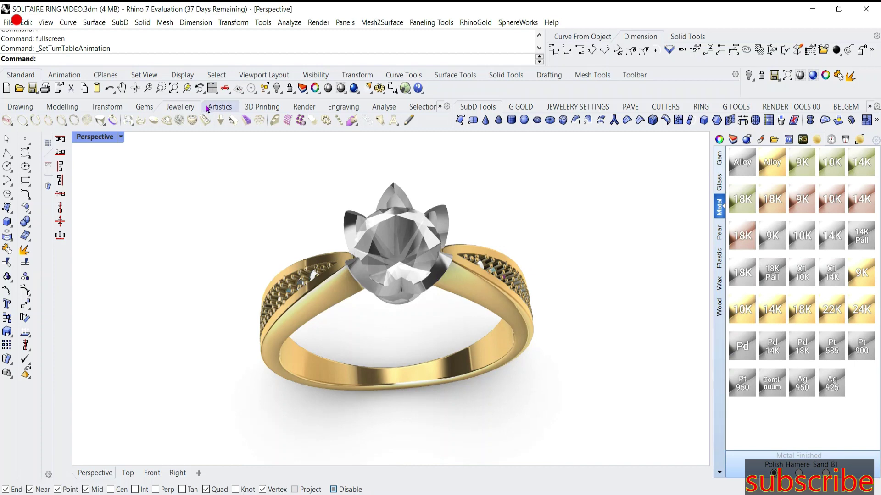
Return from four views to a maximized, full-screen Perspective view with the ring shifted slightly left
click(211, 91)
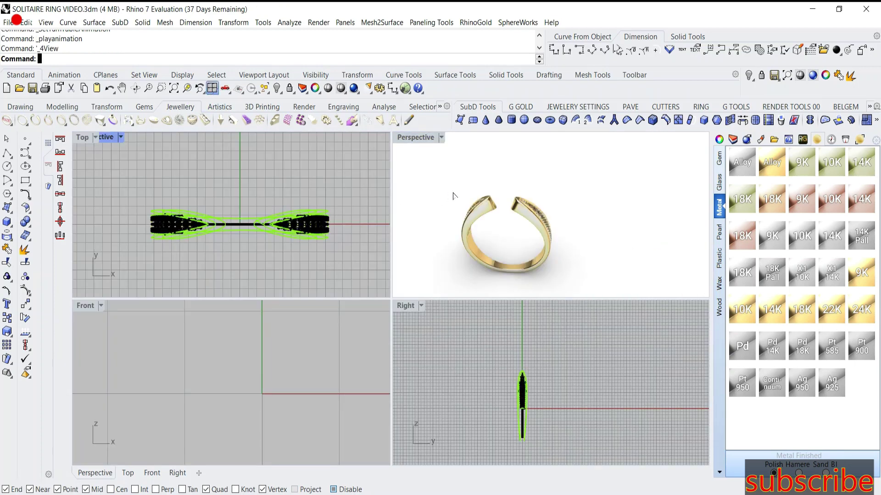
double_click(413, 137)
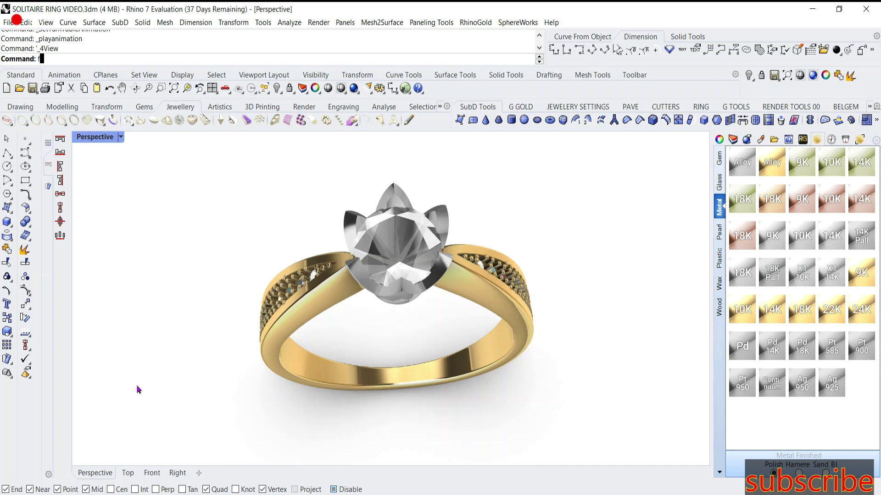
key(Return)
shift+right_drag(508, 411, 488, 414)
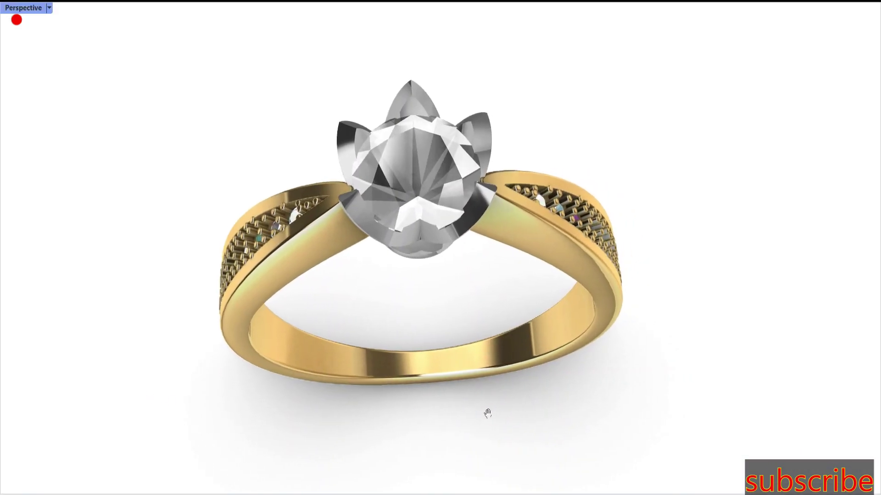